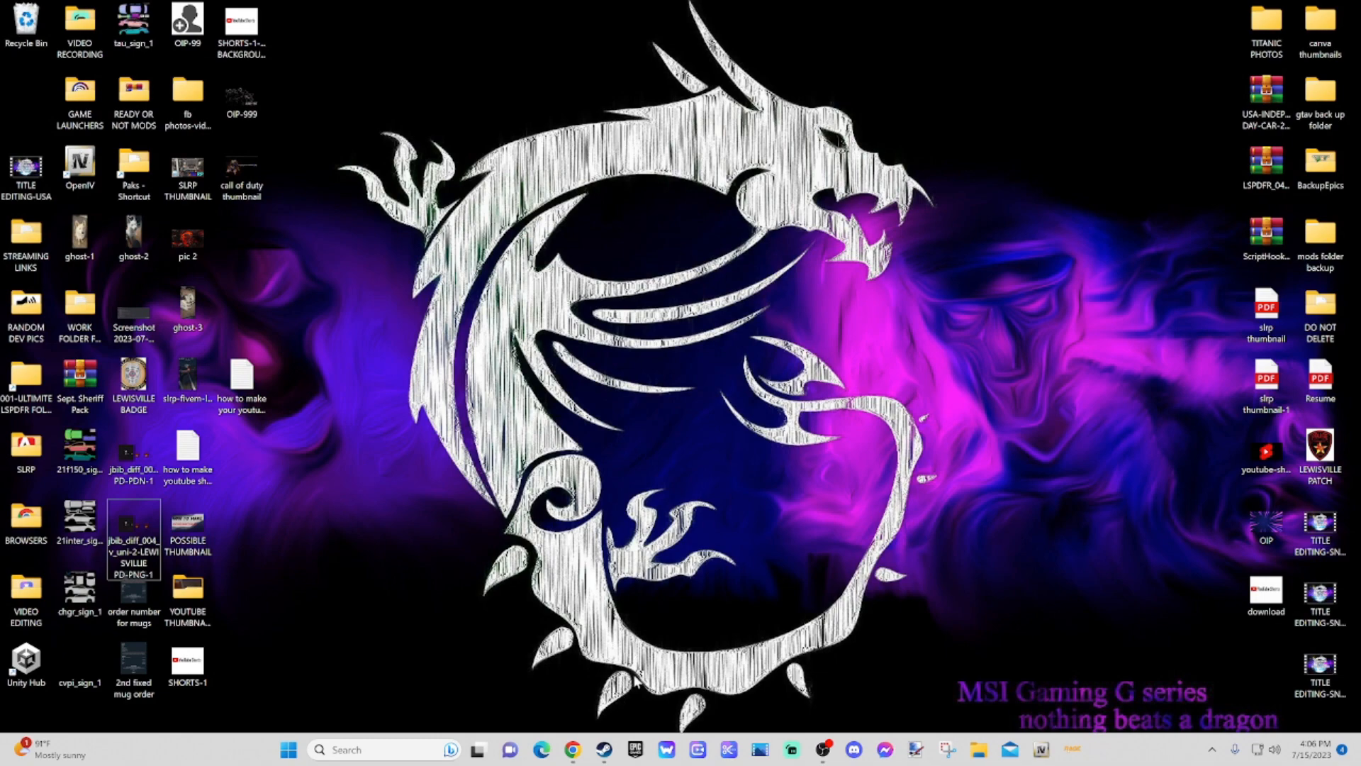
Step: Switch to Chrome, play the Snow Runner stream on YouTube, and pause it at 1:53:47
mouse_move(572, 749)
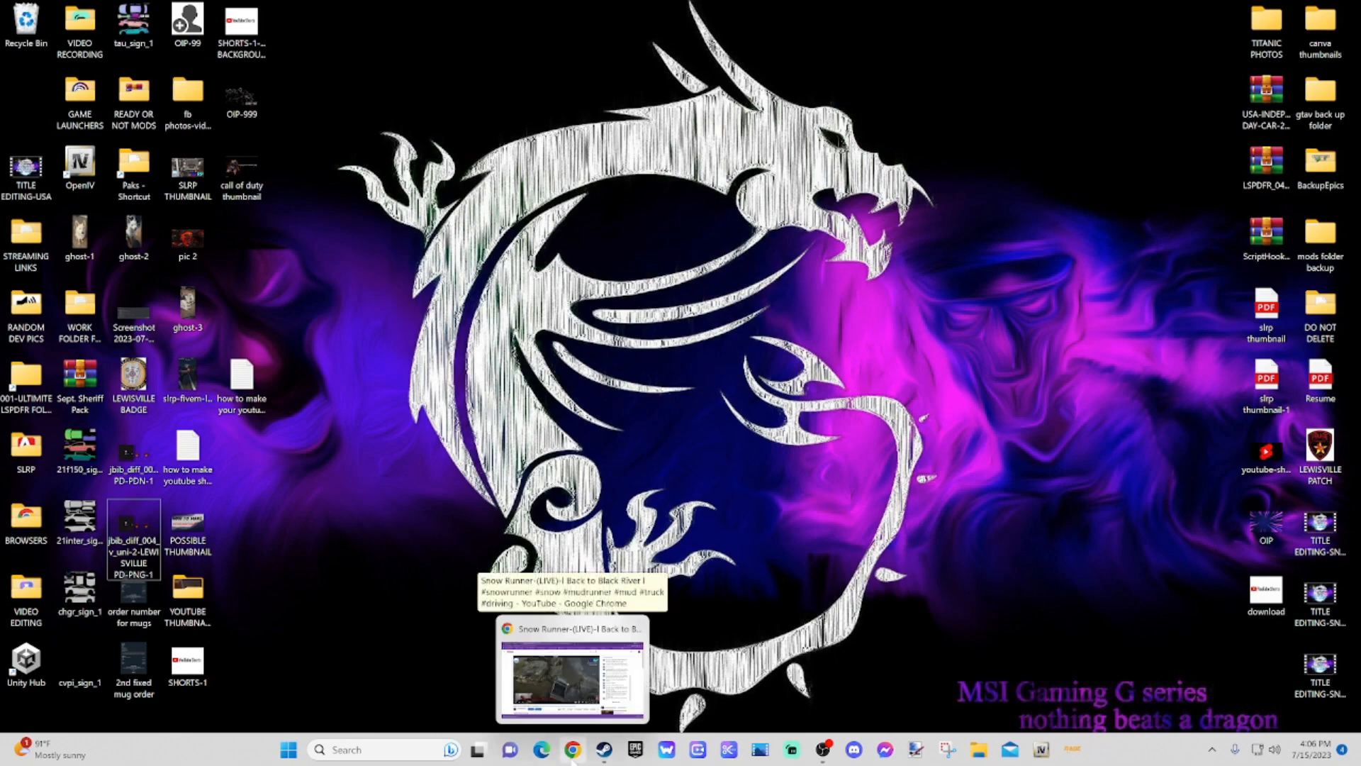
left_click(526, 709)
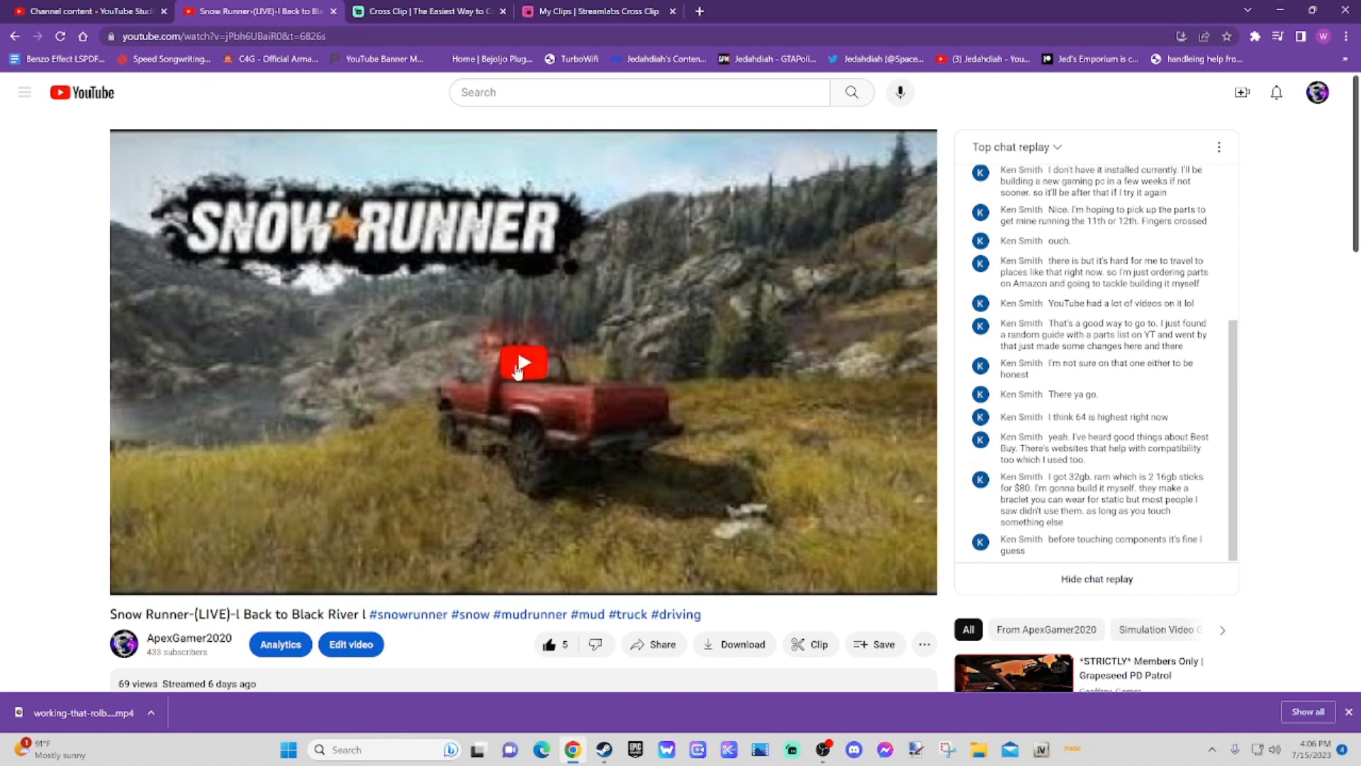
left_click(522, 363)
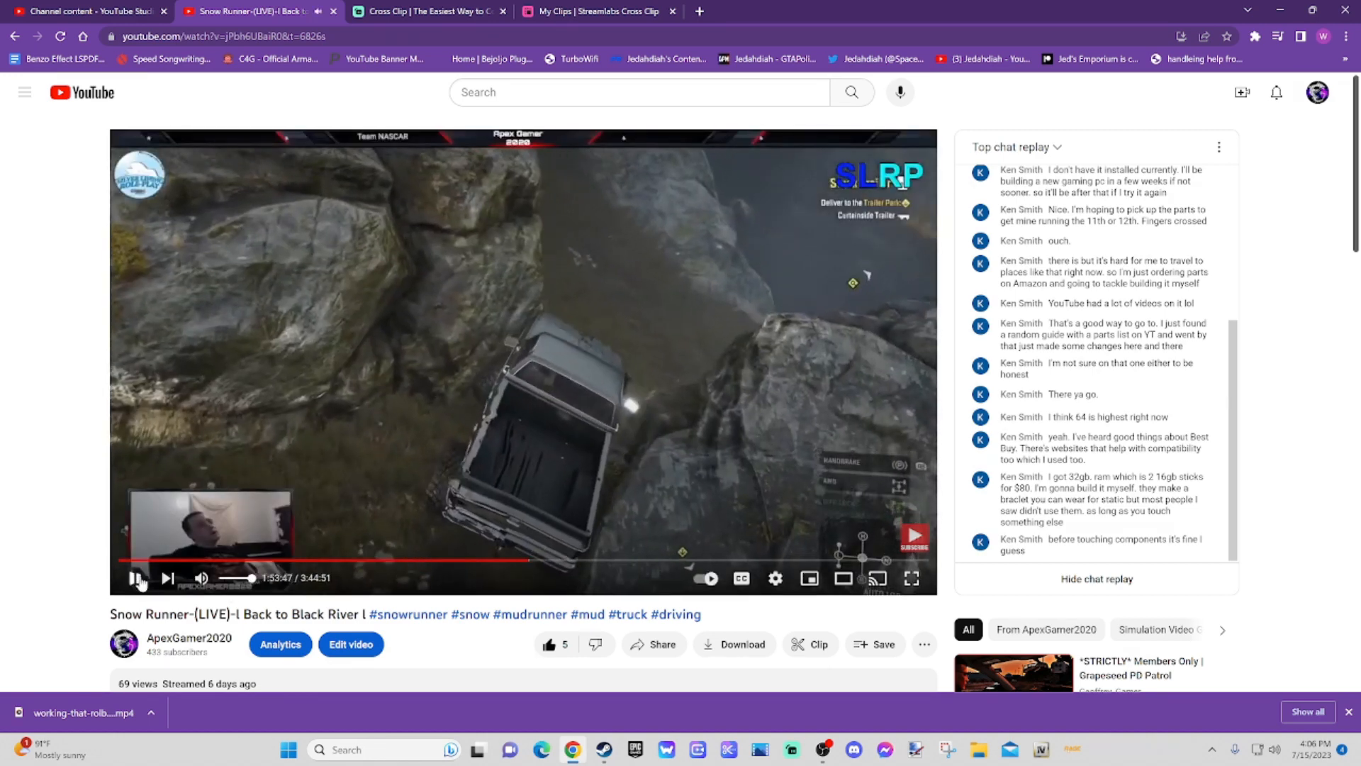
left_click(134, 578)
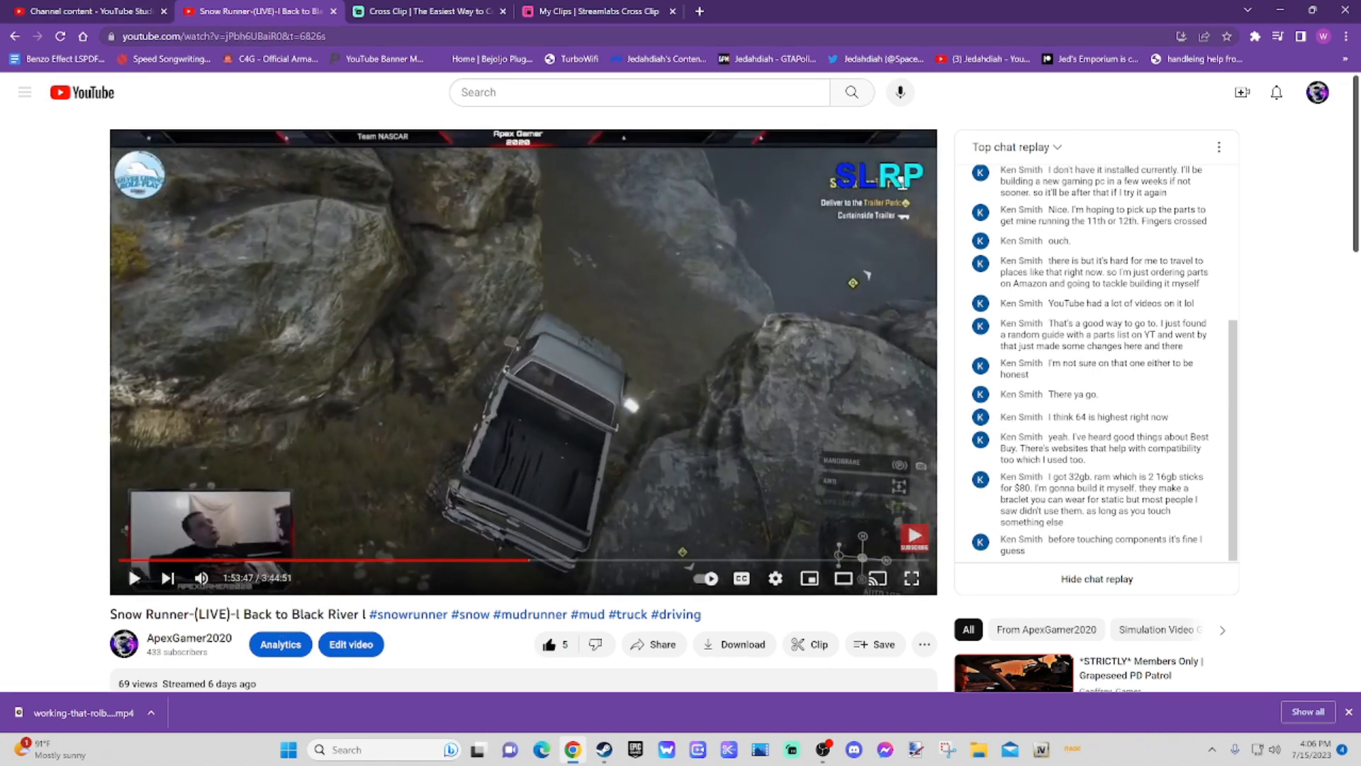
Step: Reload the stream from its own copied web address and pause playback at 1:53:47
left_click_drag(326, 36, 87, 53)
key("ctrl+c")
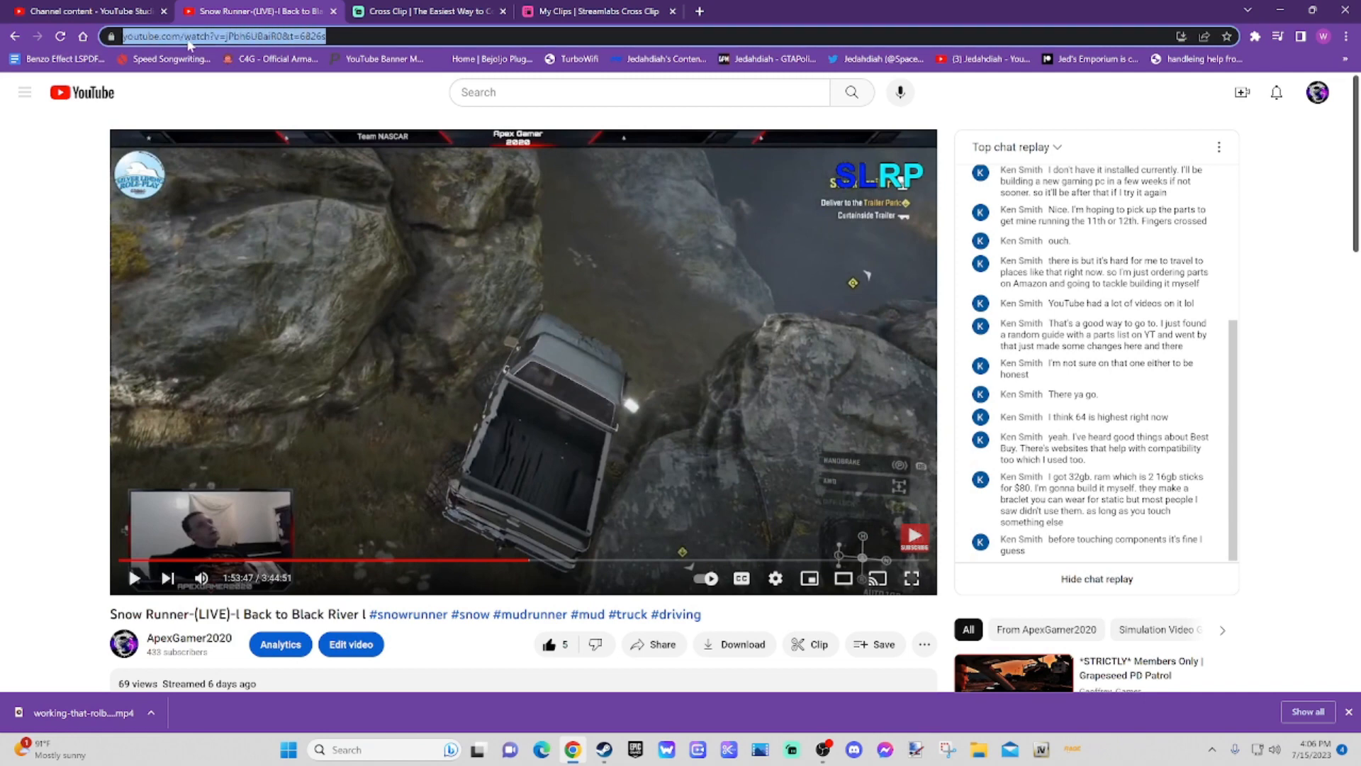
right_click(187, 39)
left_click(223, 159)
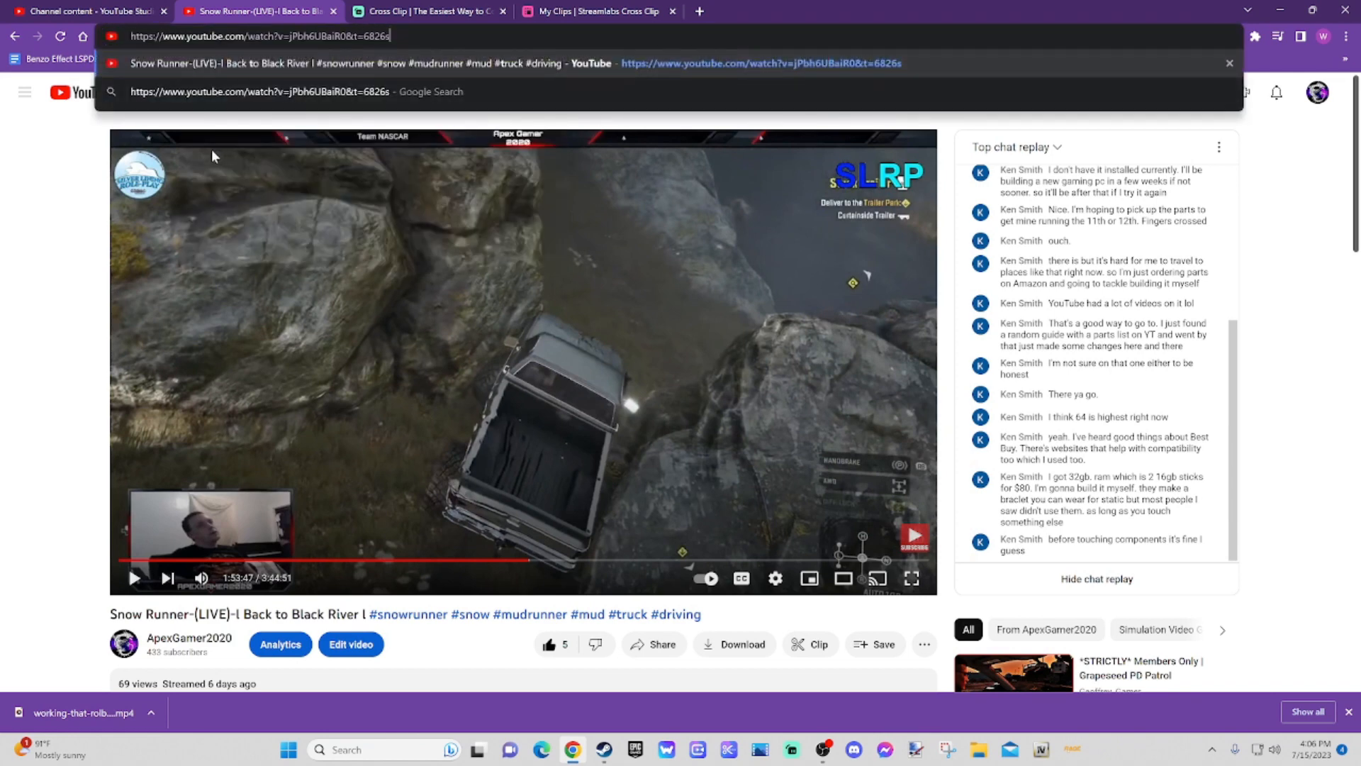
left_click(332, 68)
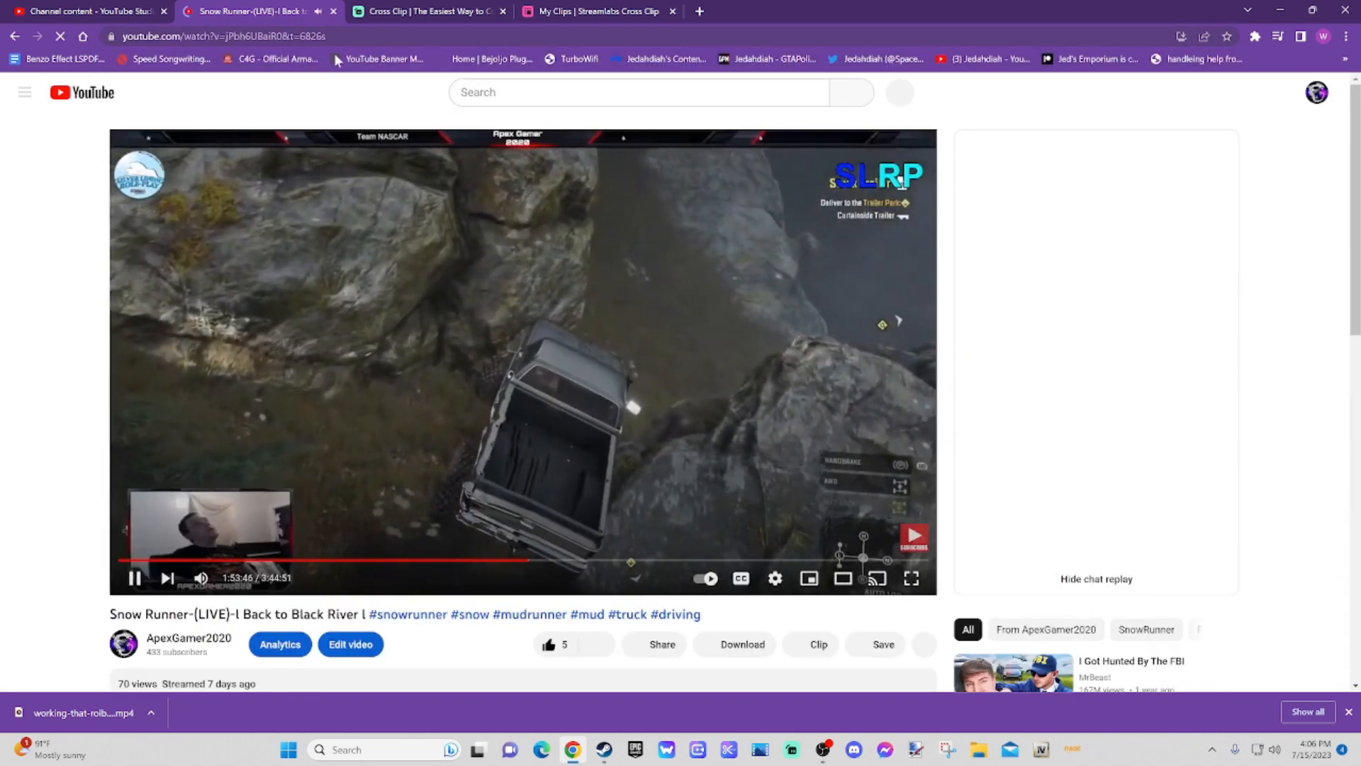
left_click(133, 576)
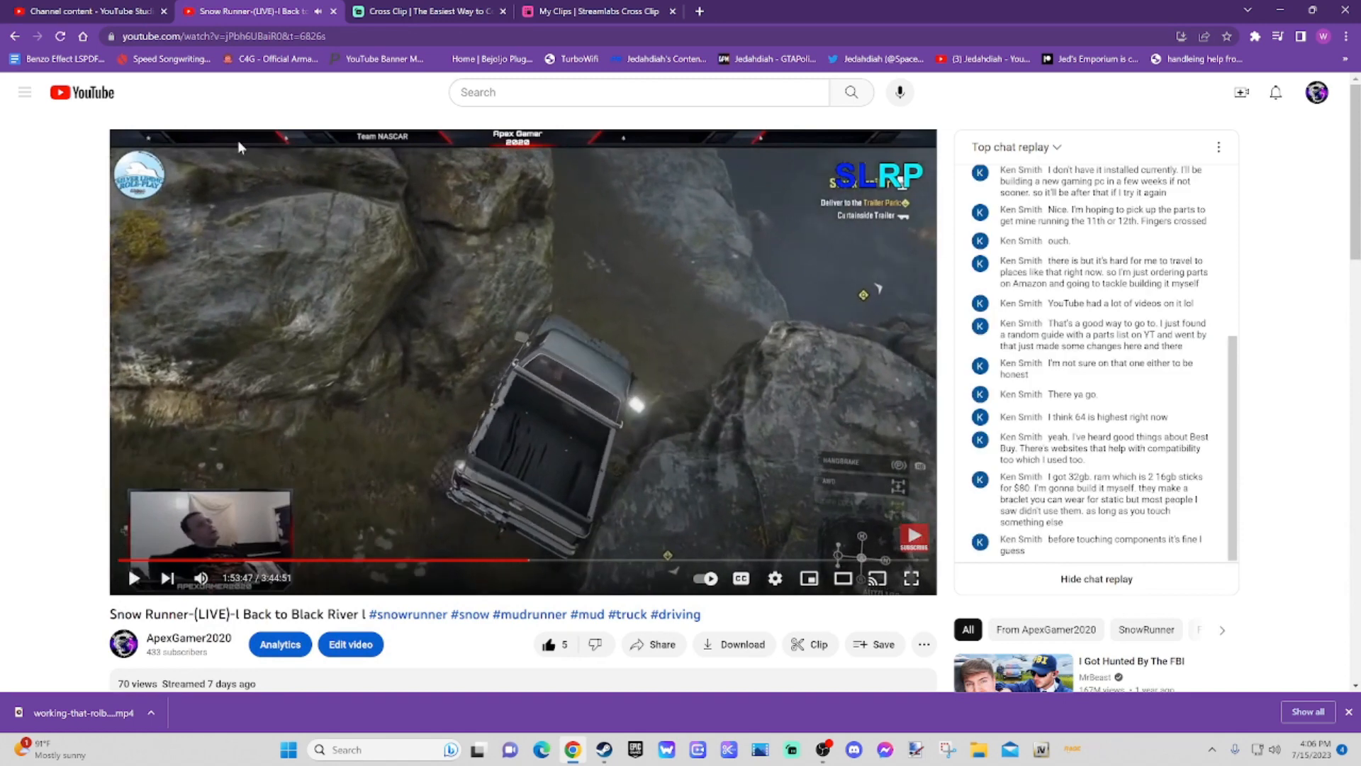
Step: Copy the full web address of the paused YouTube stream
left_click(145, 37)
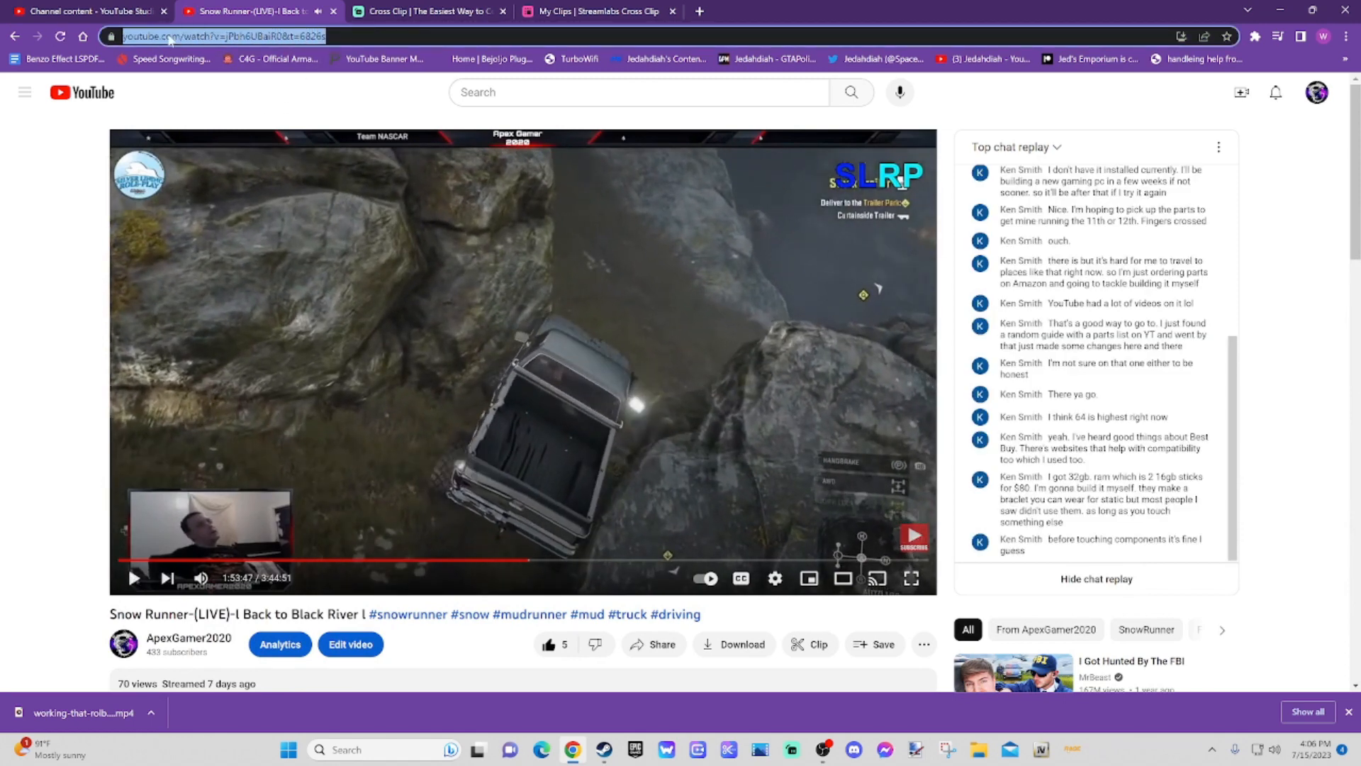
right_click(170, 37)
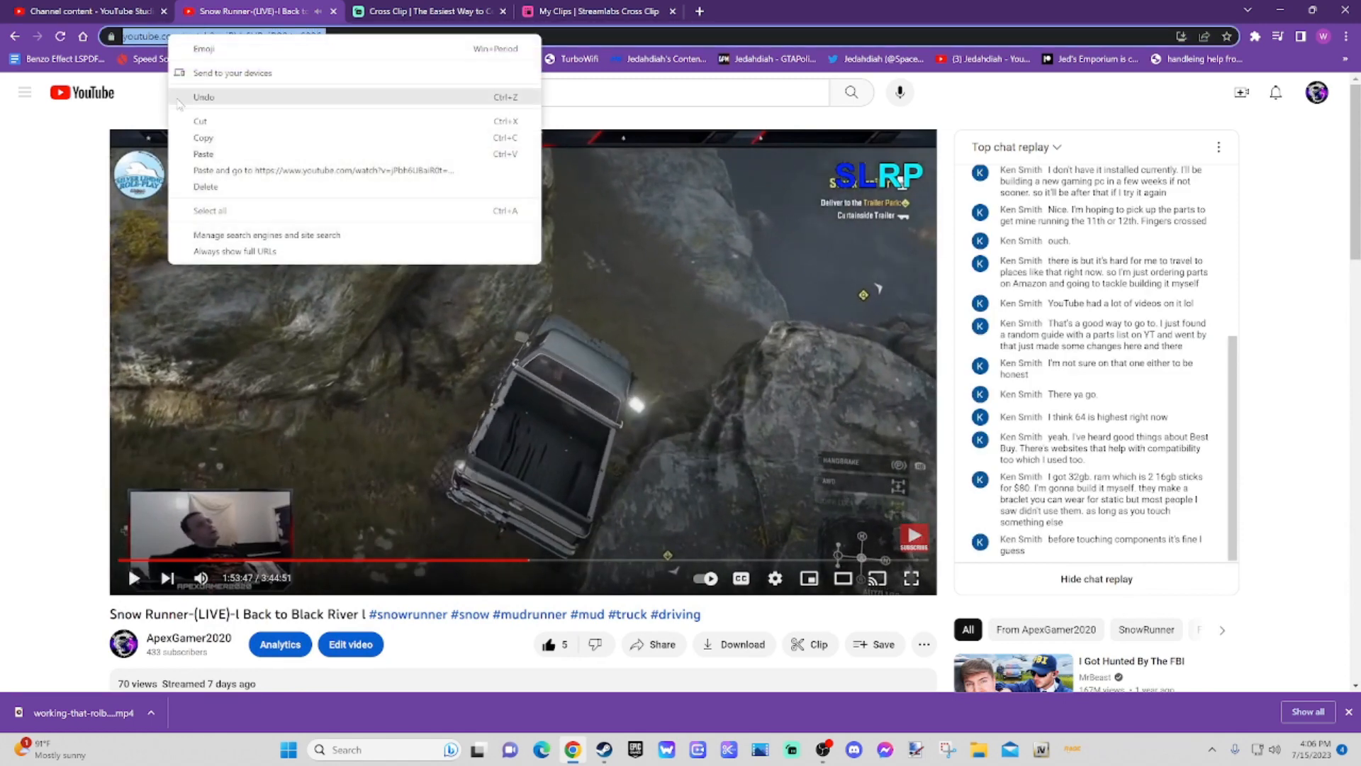
left_click(193, 139)
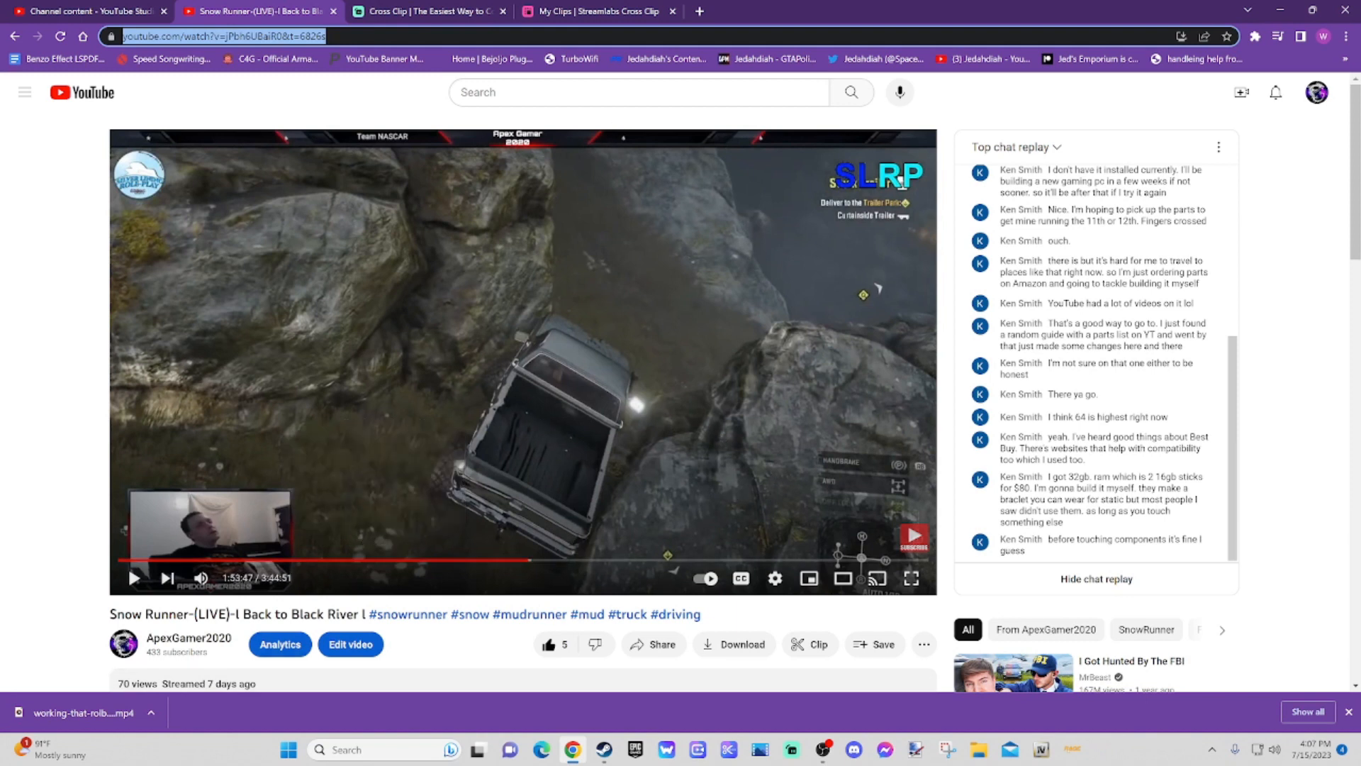
Step: Paste the copied YouTube link into Streamlabs Cross Clip's clip creation page and fetch the video
left_click(574, 14)
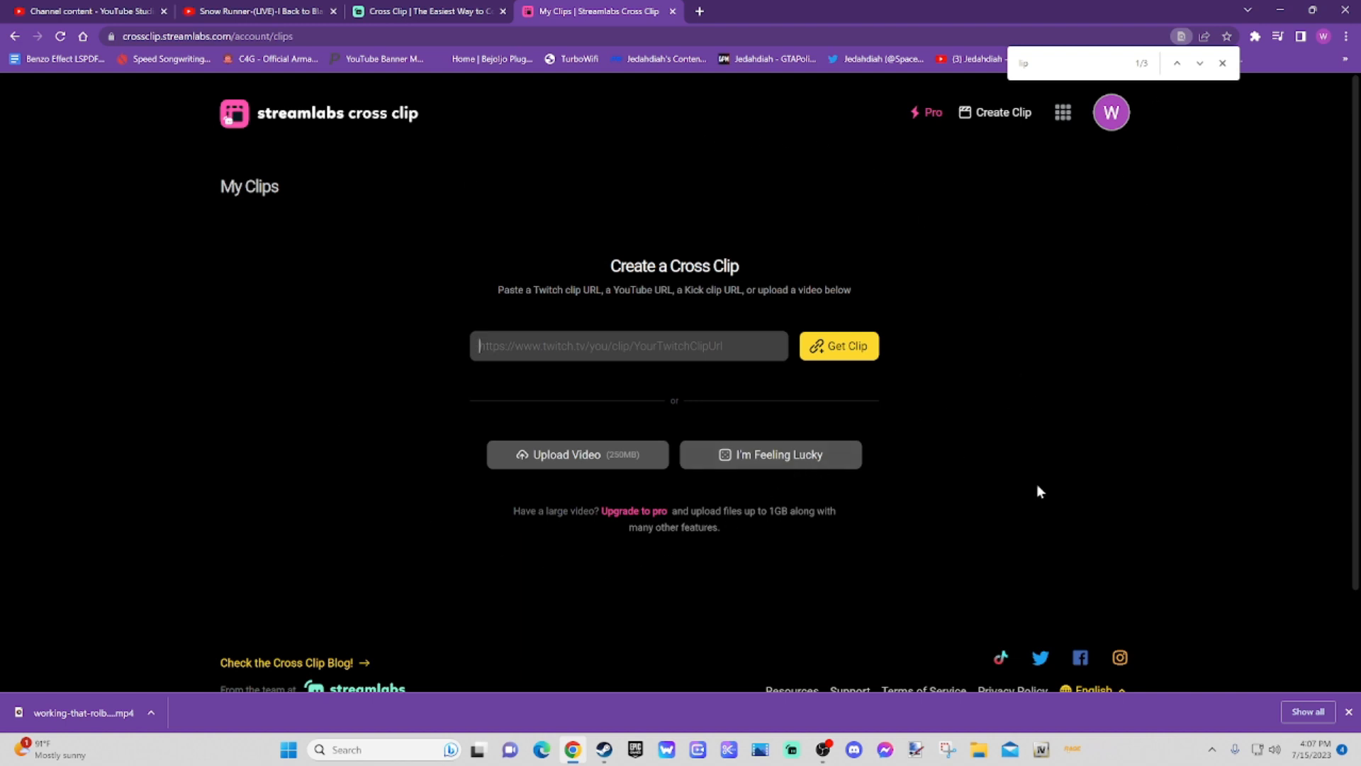
left_click(422, 13)
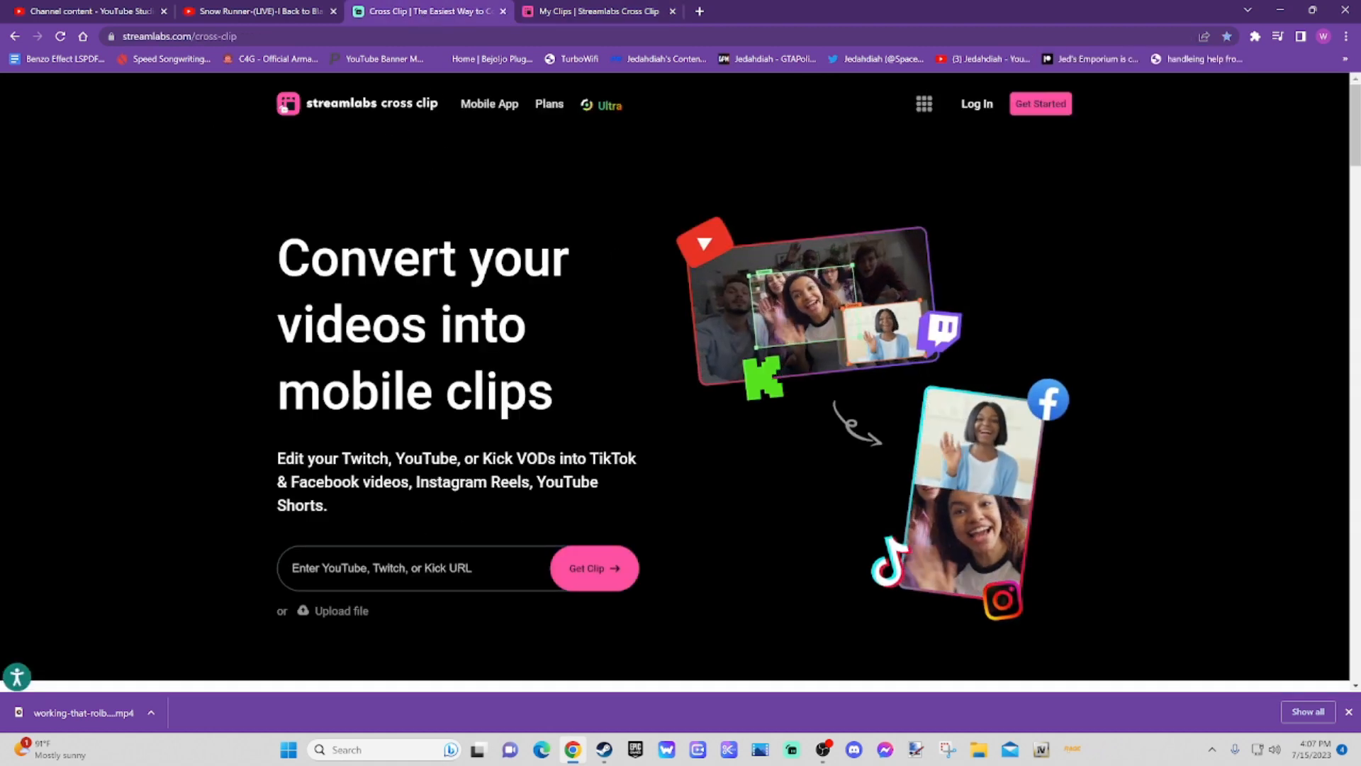
left_click(594, 14)
right_click(623, 349)
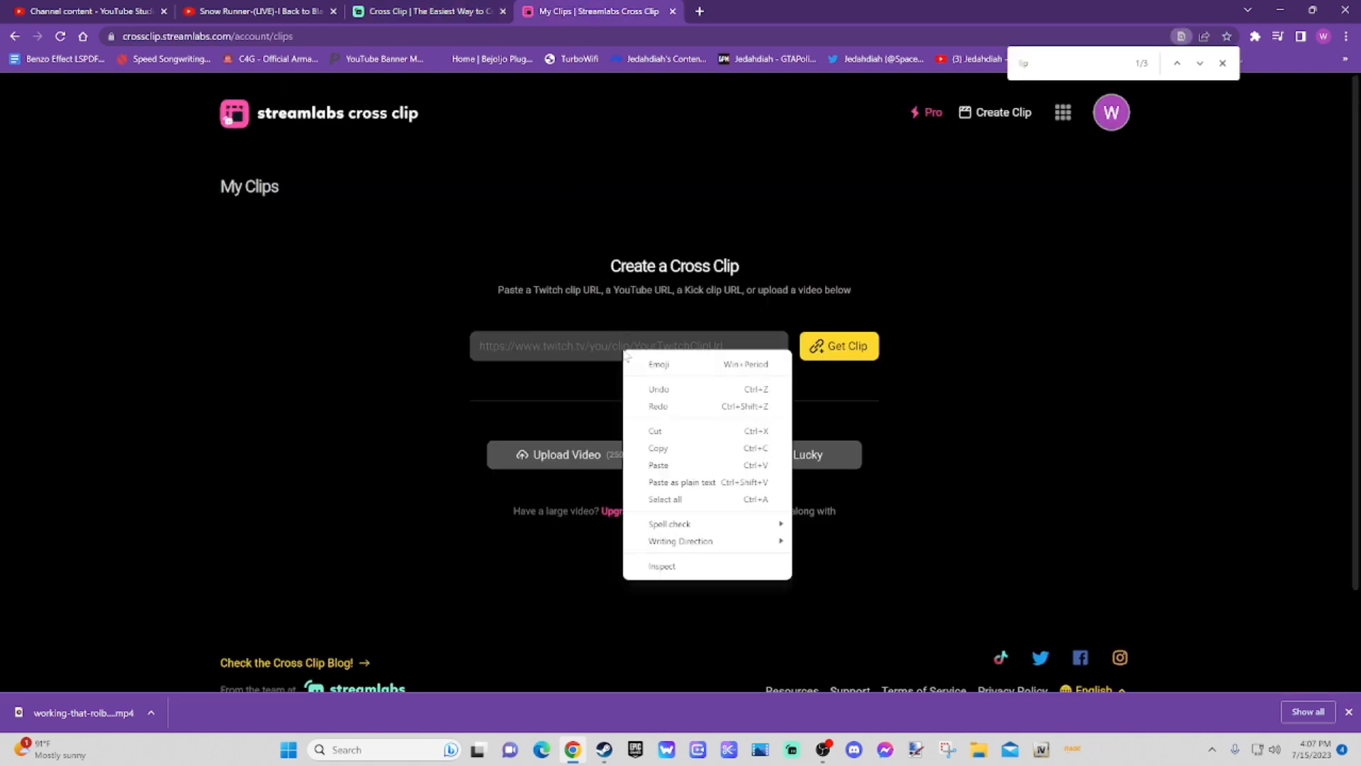
left_click(658, 465)
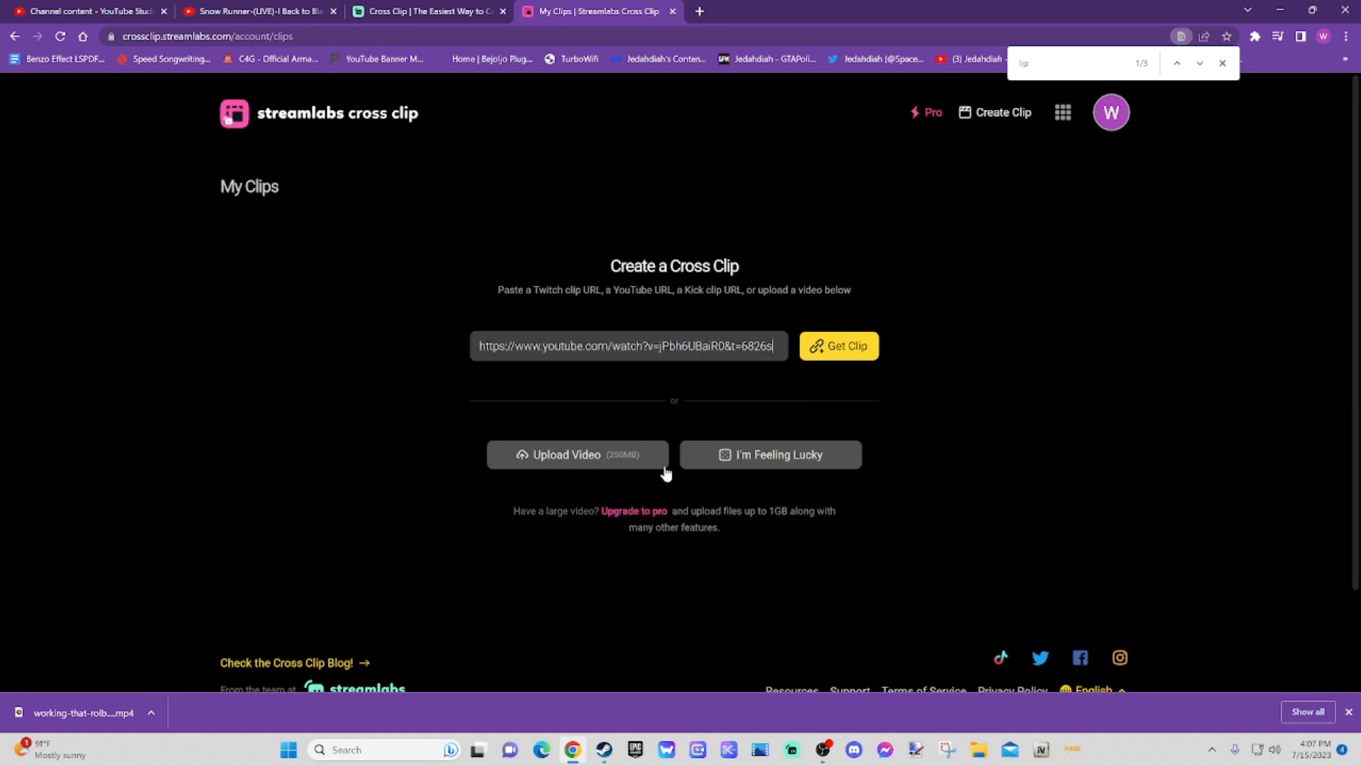
left_click(839, 351)
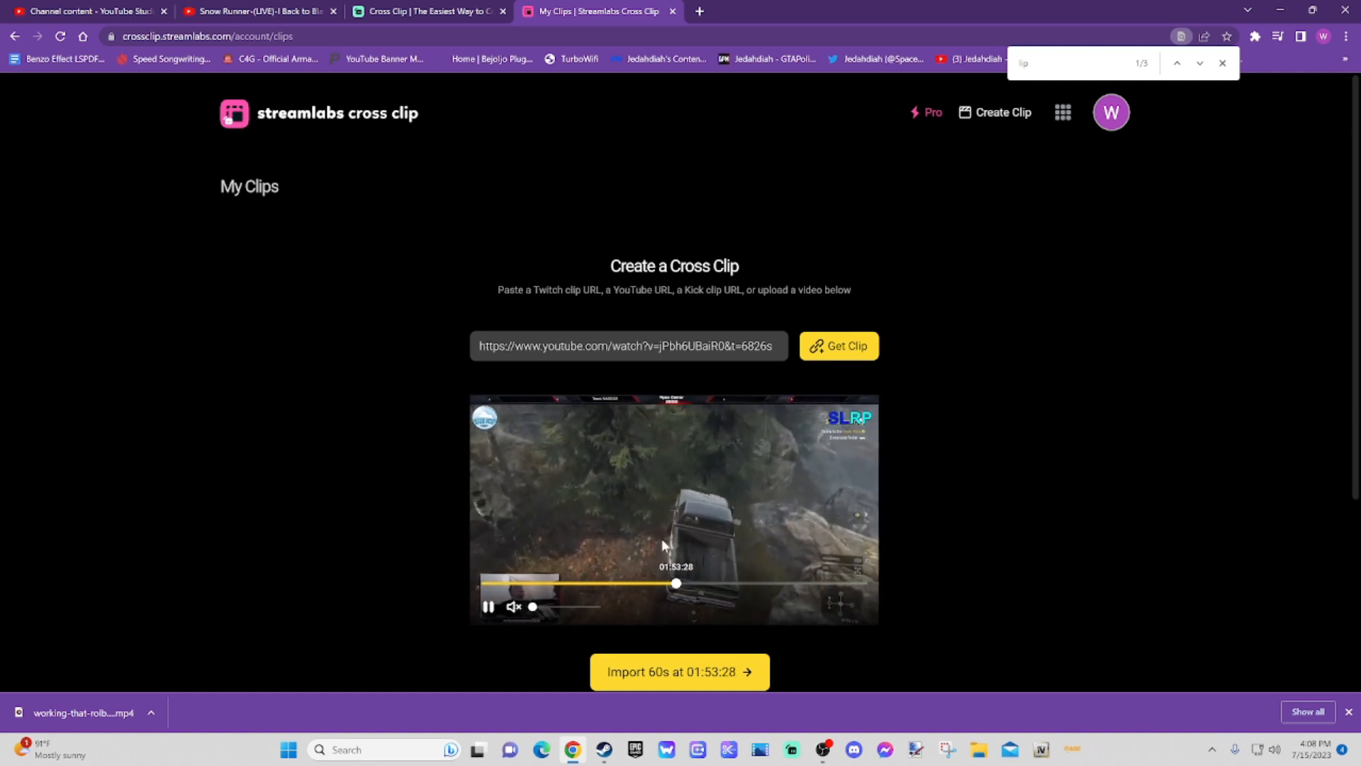
Step: Pause the fetched video at 01:53:47, compare it with the YouTube stream, and import 60 seconds from that point
left_click(488, 608)
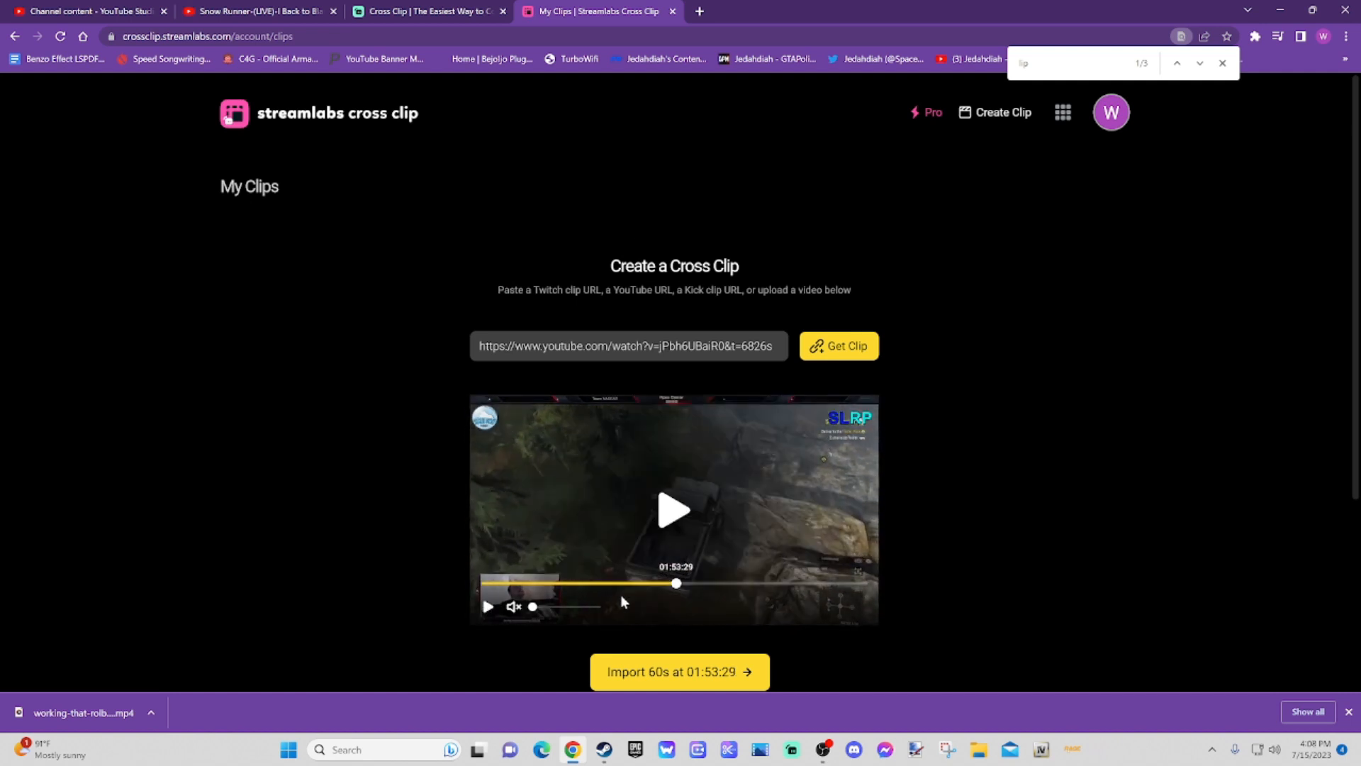
scroll(920, 556, "down", 1)
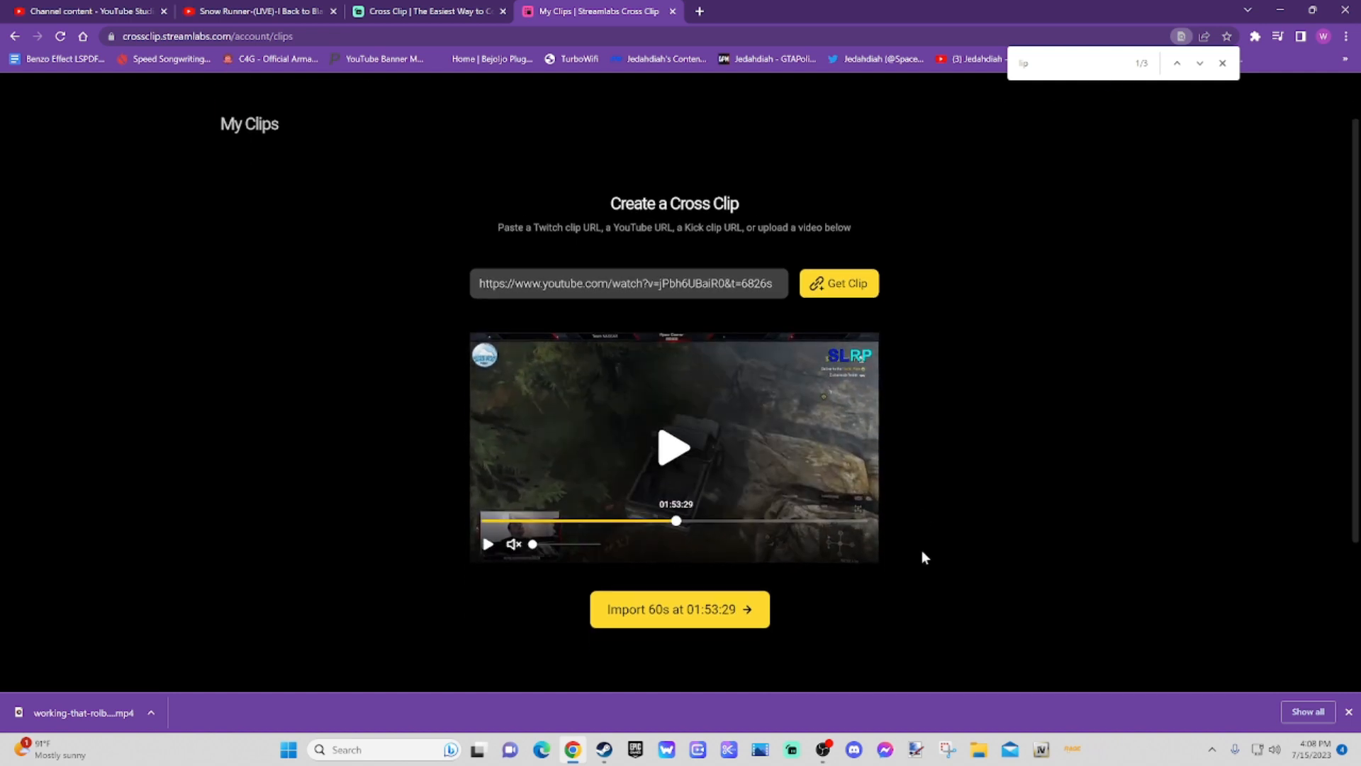
left_click(482, 542)
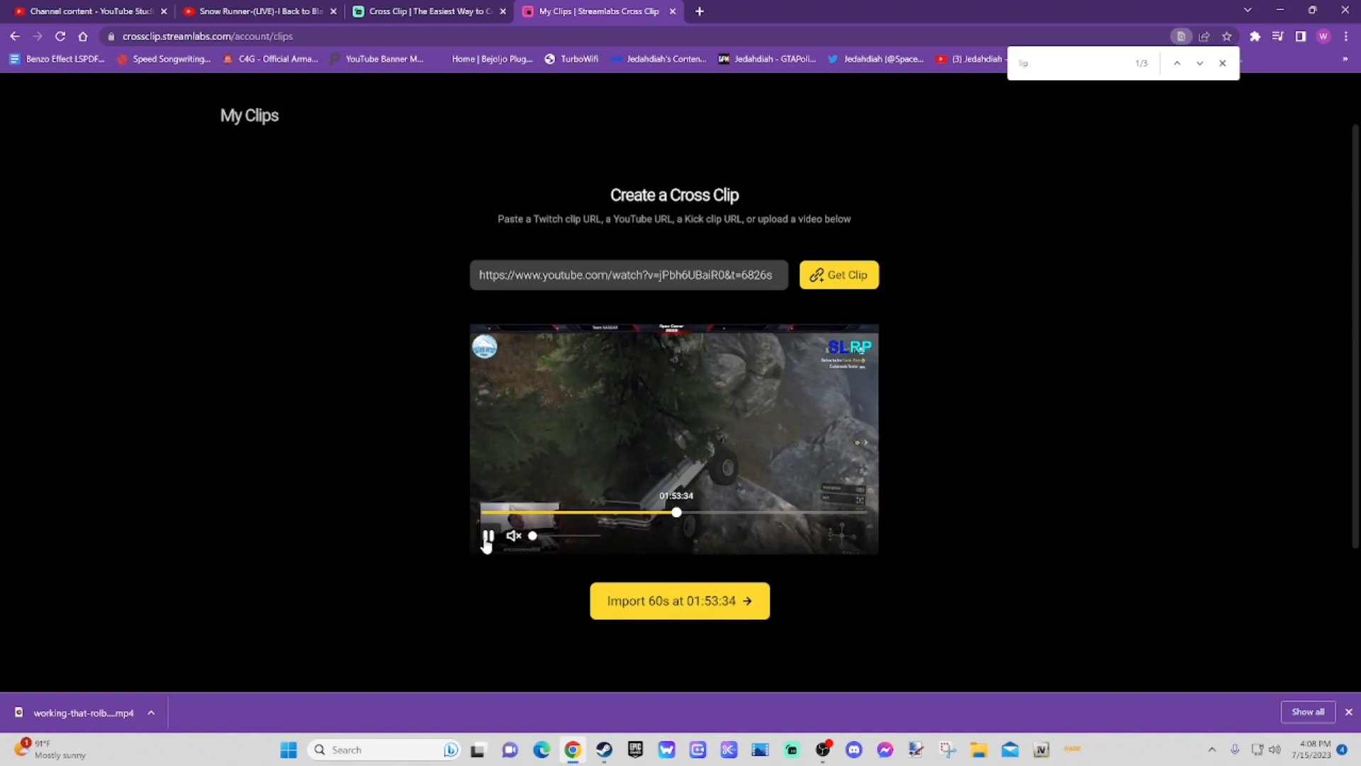
mouse_move(488, 538)
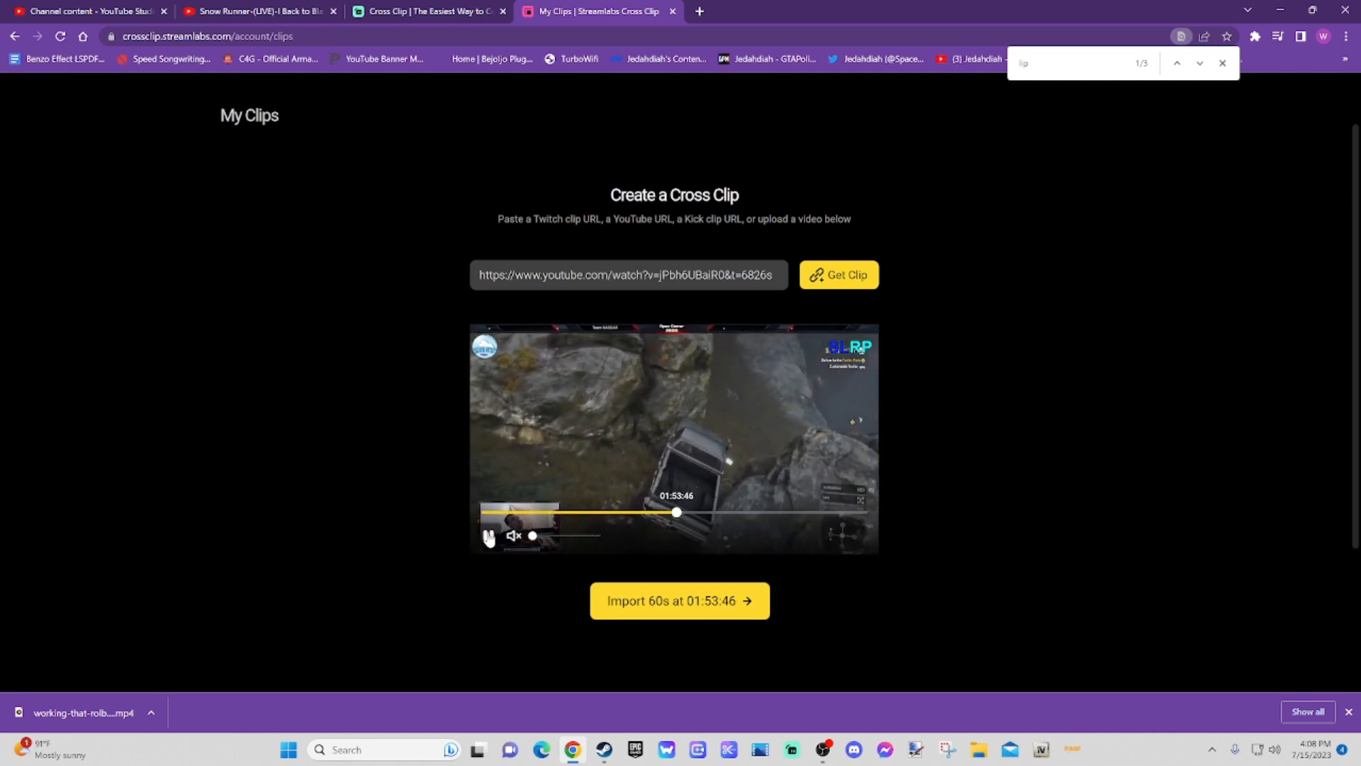
left_click(489, 536)
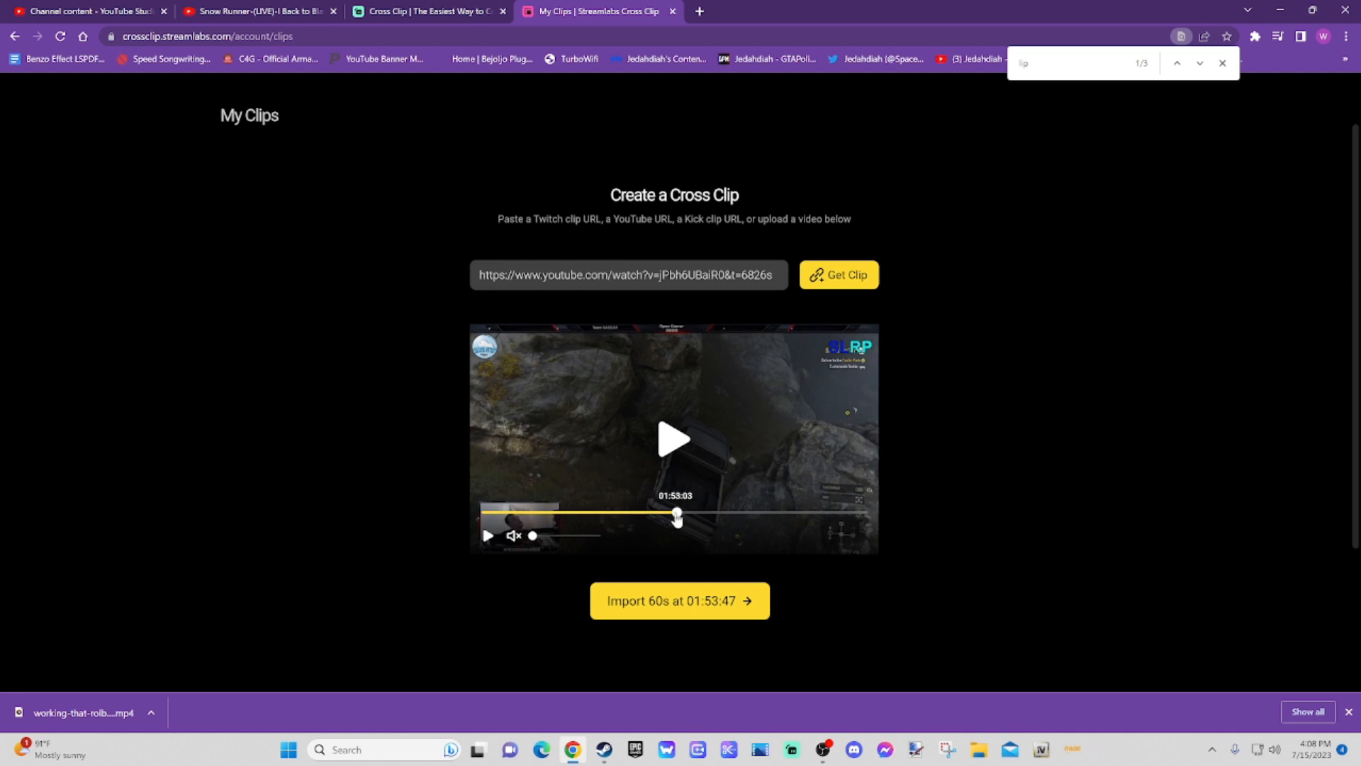
left_click(217, 20)
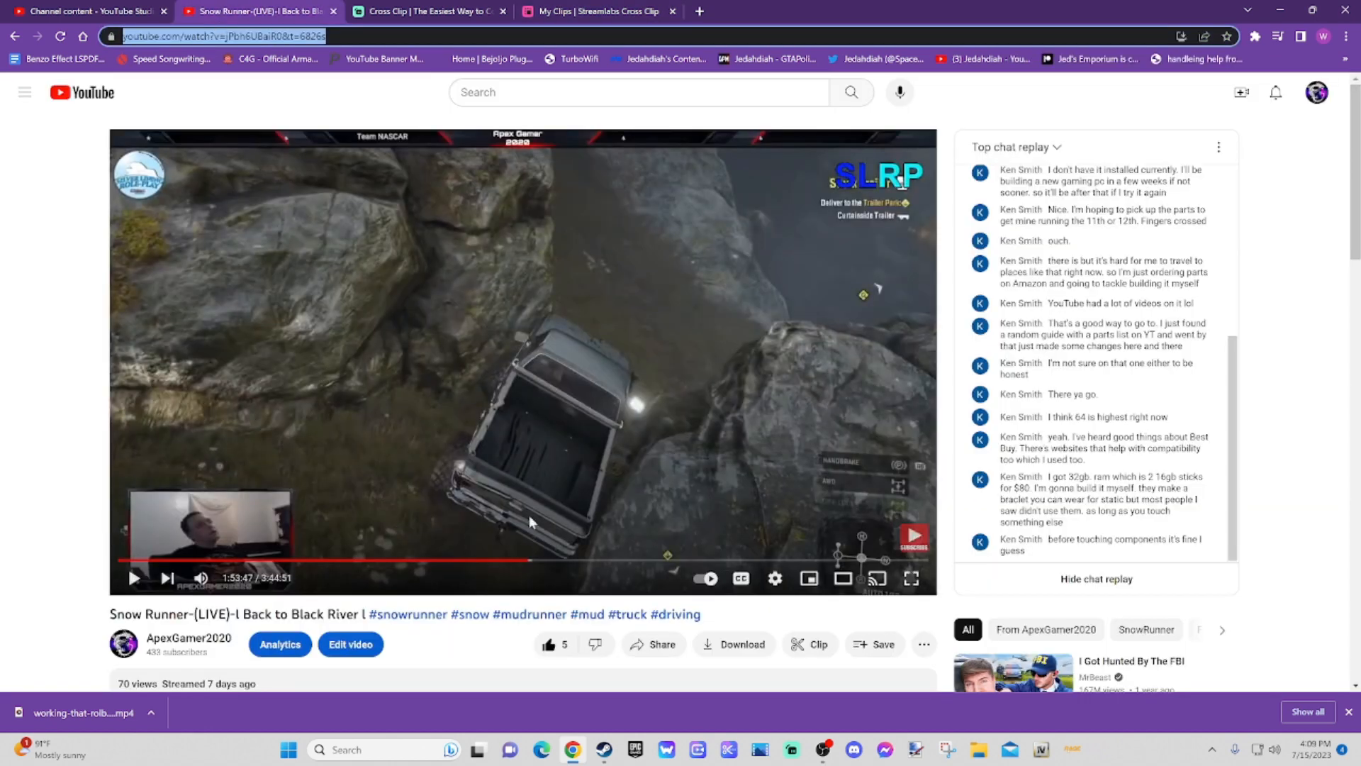
left_click(564, 12)
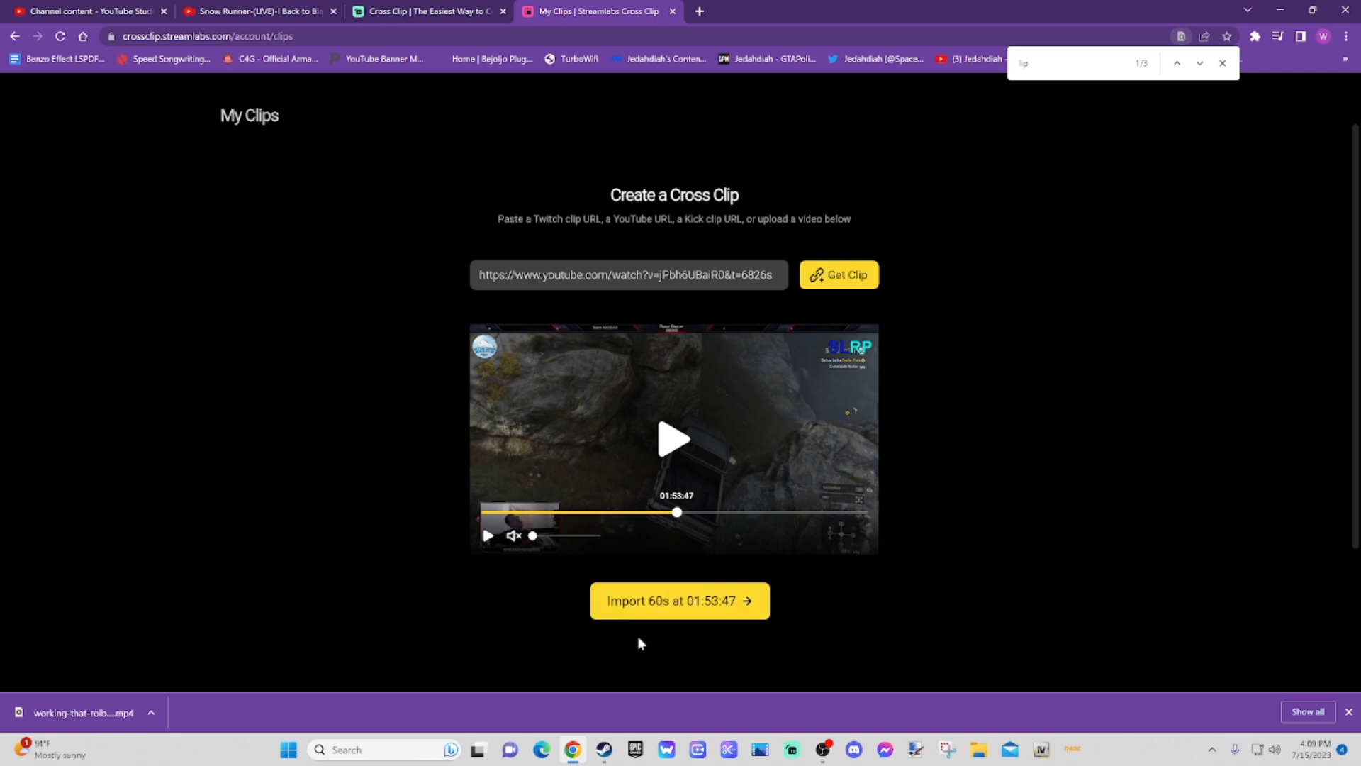
left_click(668, 600)
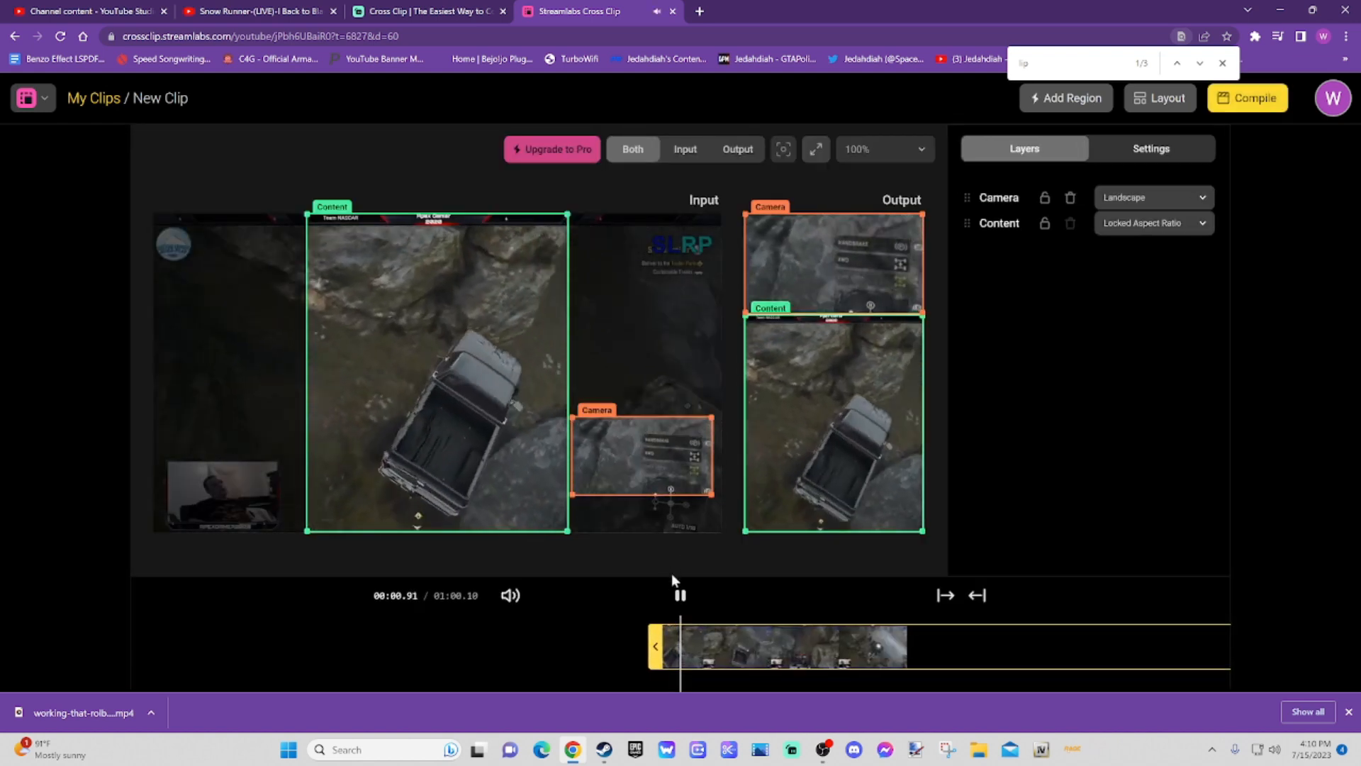
Step: Delete the Camera layer and enlarge the Content region to fill the whole vertical output frame
left_click(680, 595)
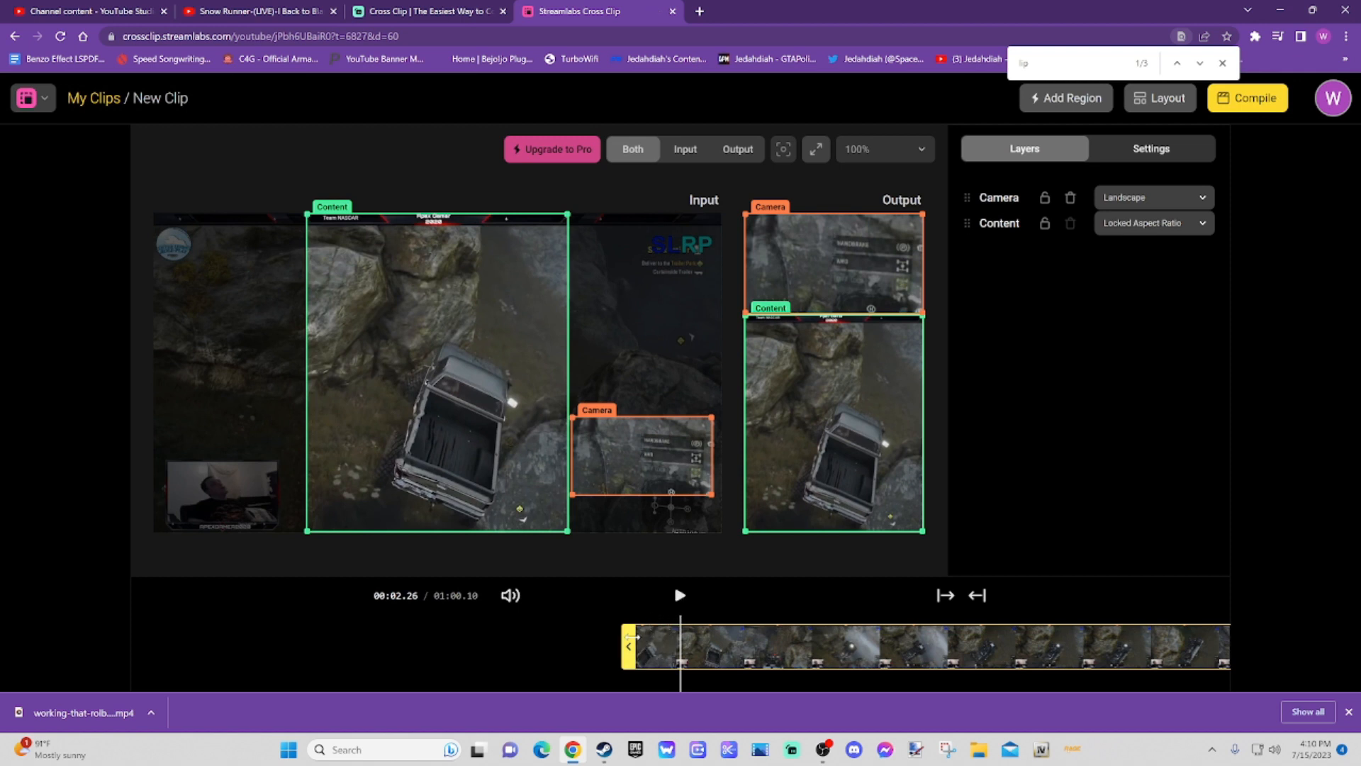
left_click(680, 595)
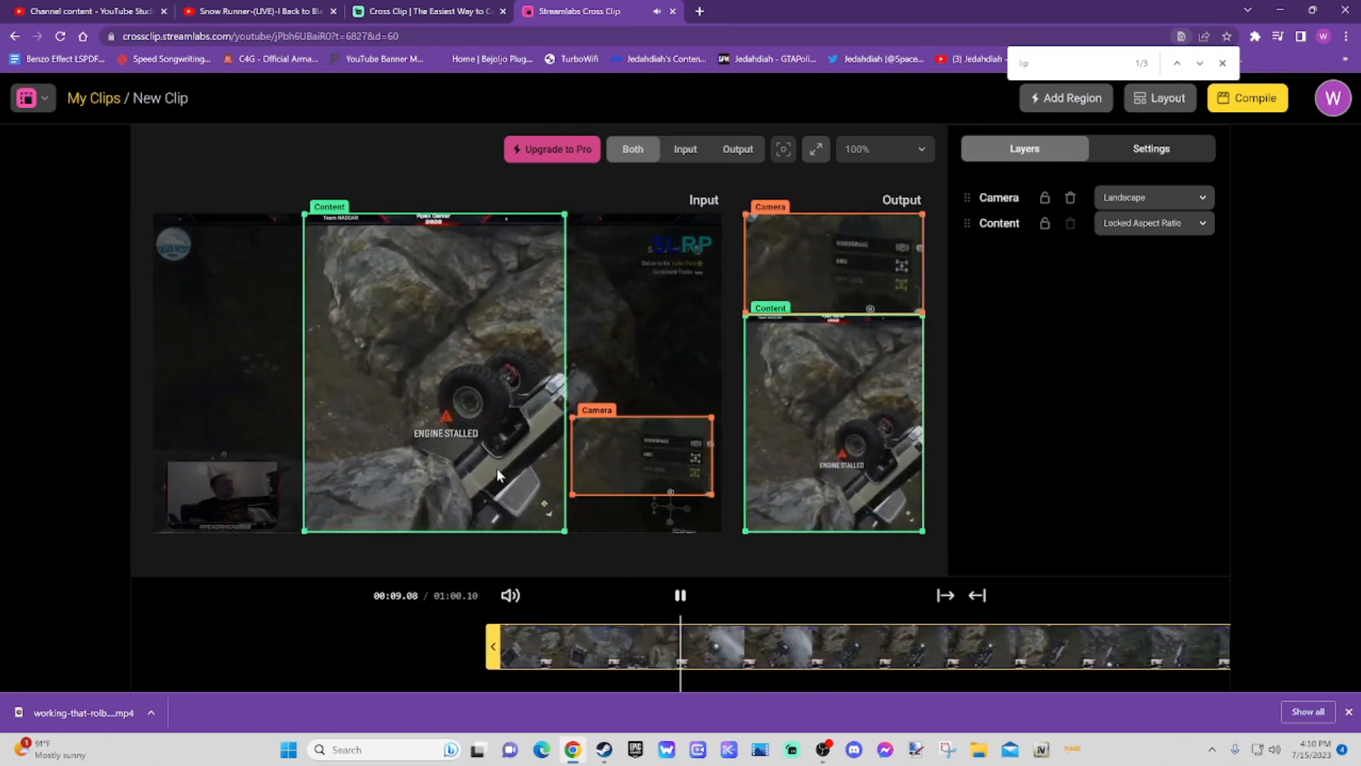
left_click_drag(496, 468, 500, 418)
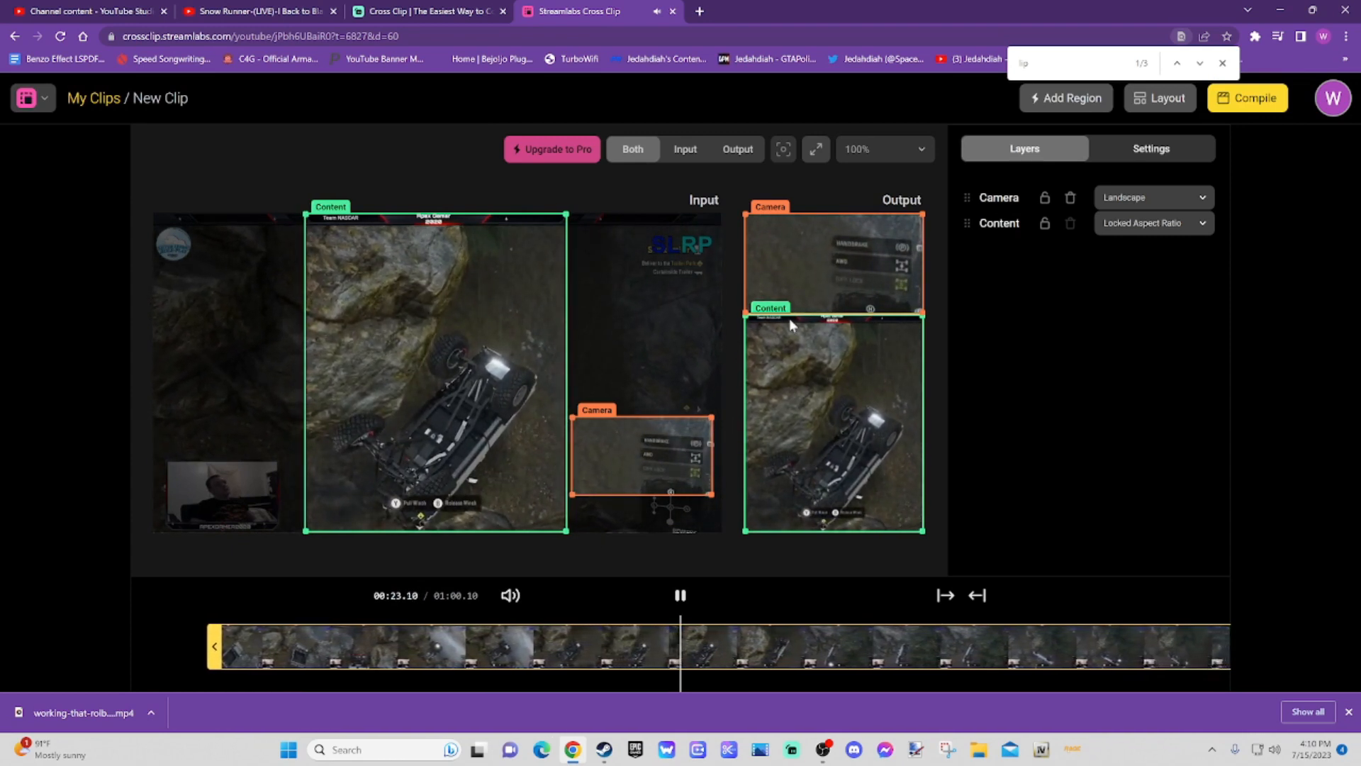
left_click(1071, 197)
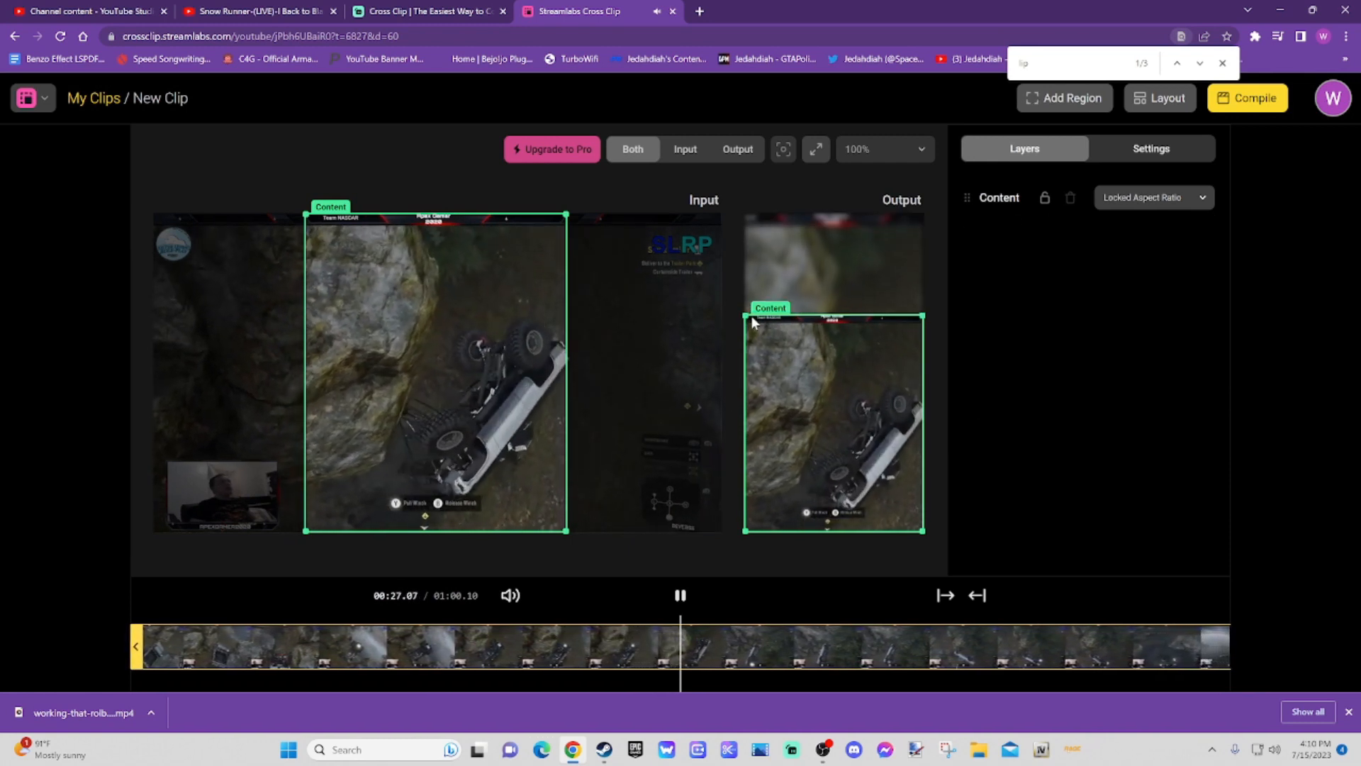
left_click_drag(745, 315, 718, 185)
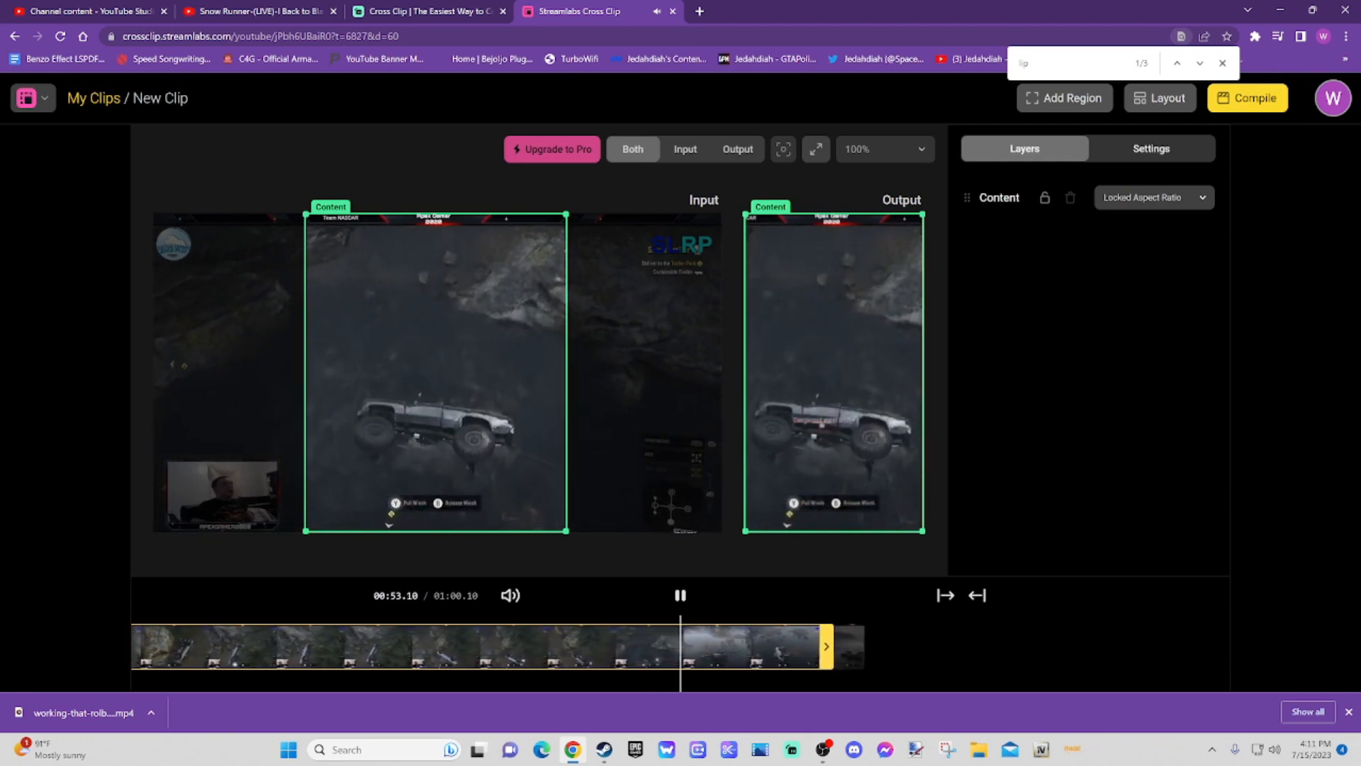
Step: Play the end of the clip and trim its end point so the clip lasts 56.67 seconds
left_click(678, 593)
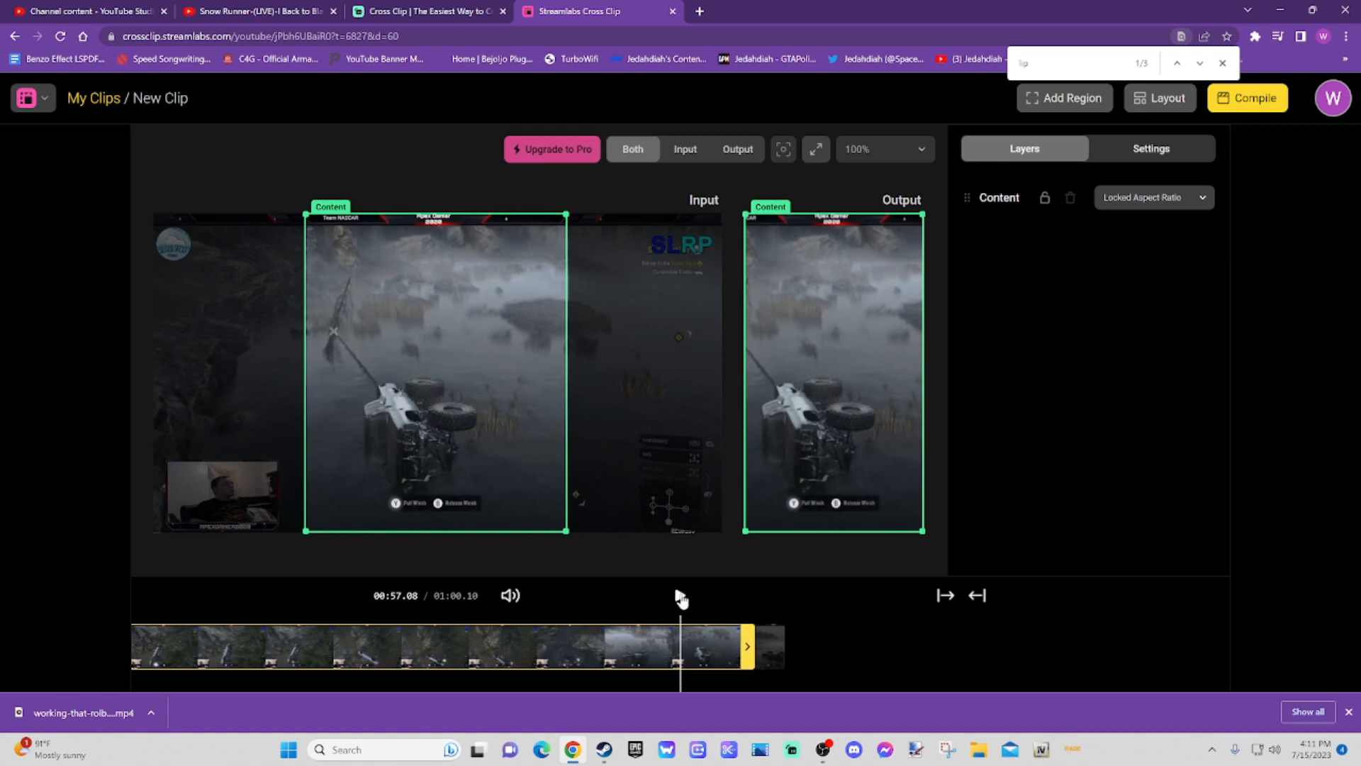
left_click(679, 595)
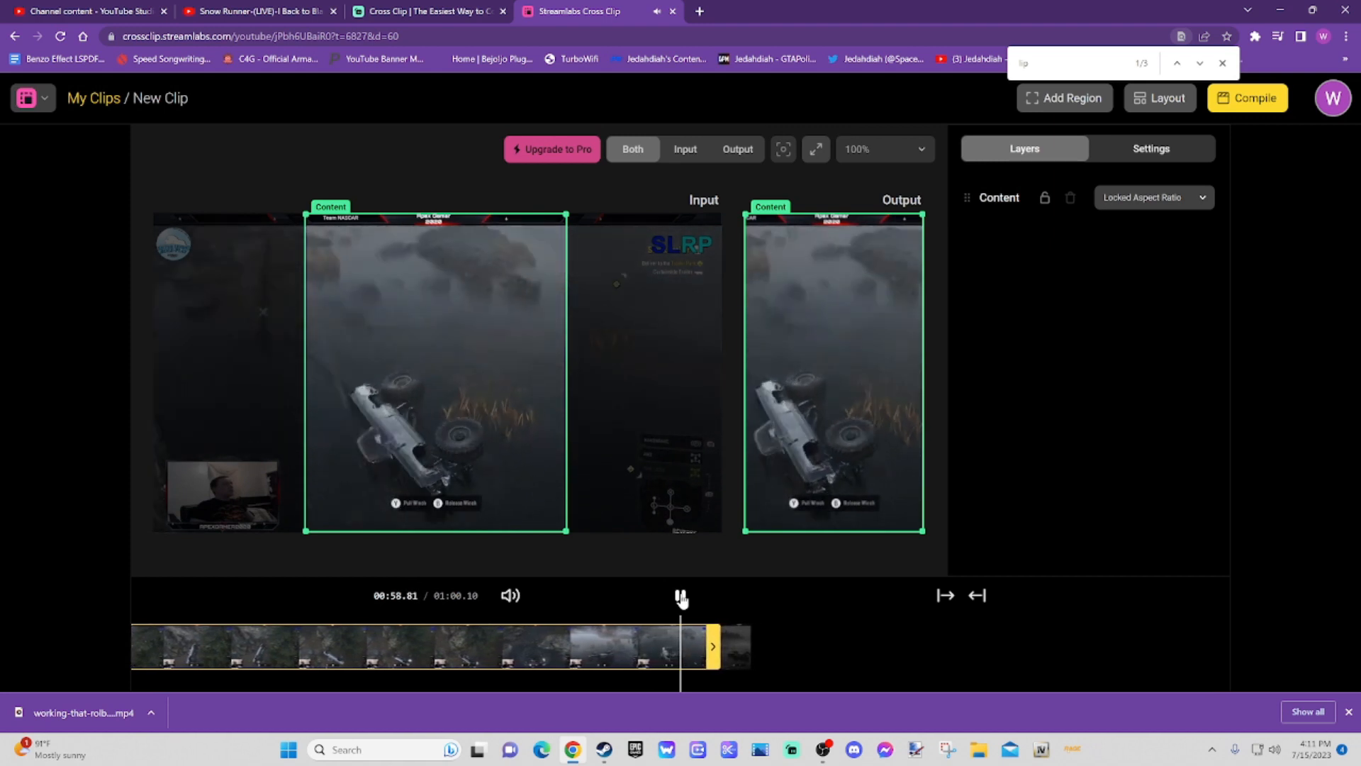
left_click(681, 598)
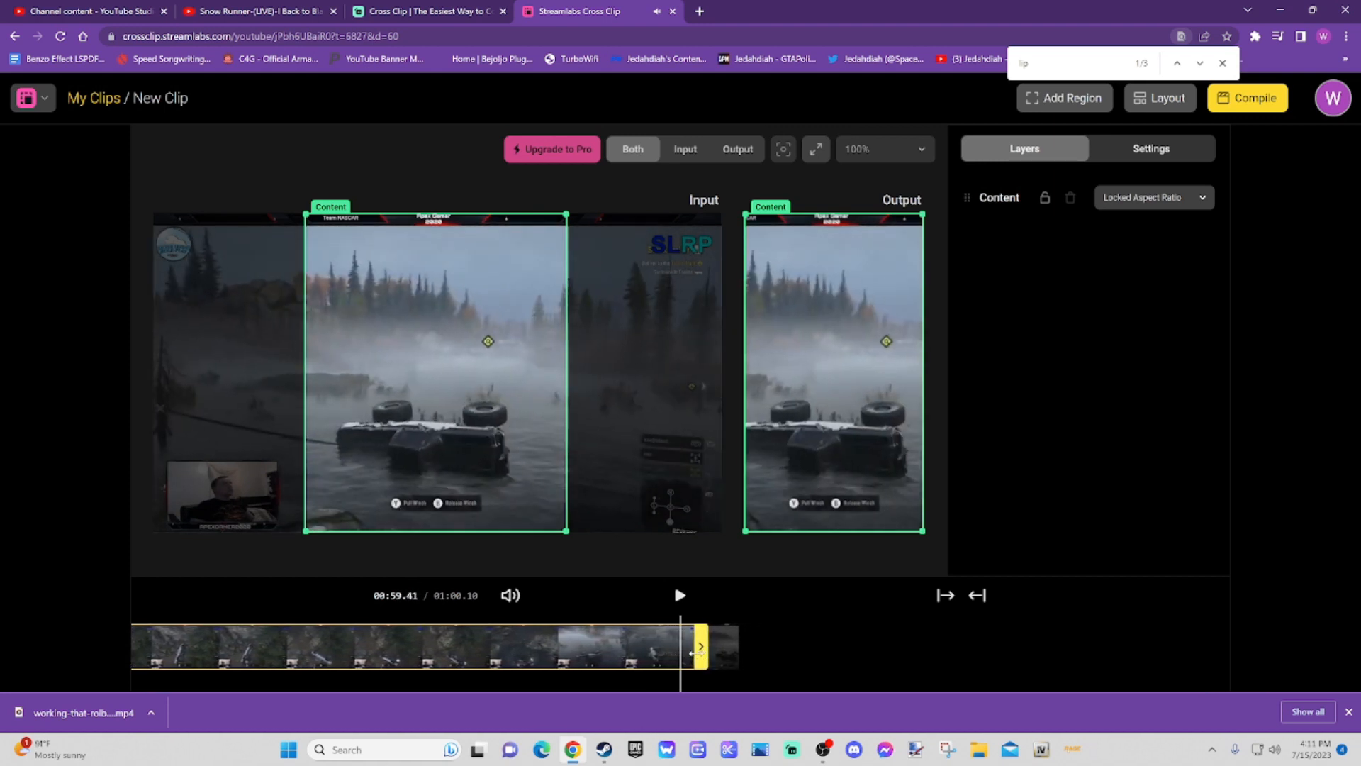
left_click_drag(697, 652, 633, 653)
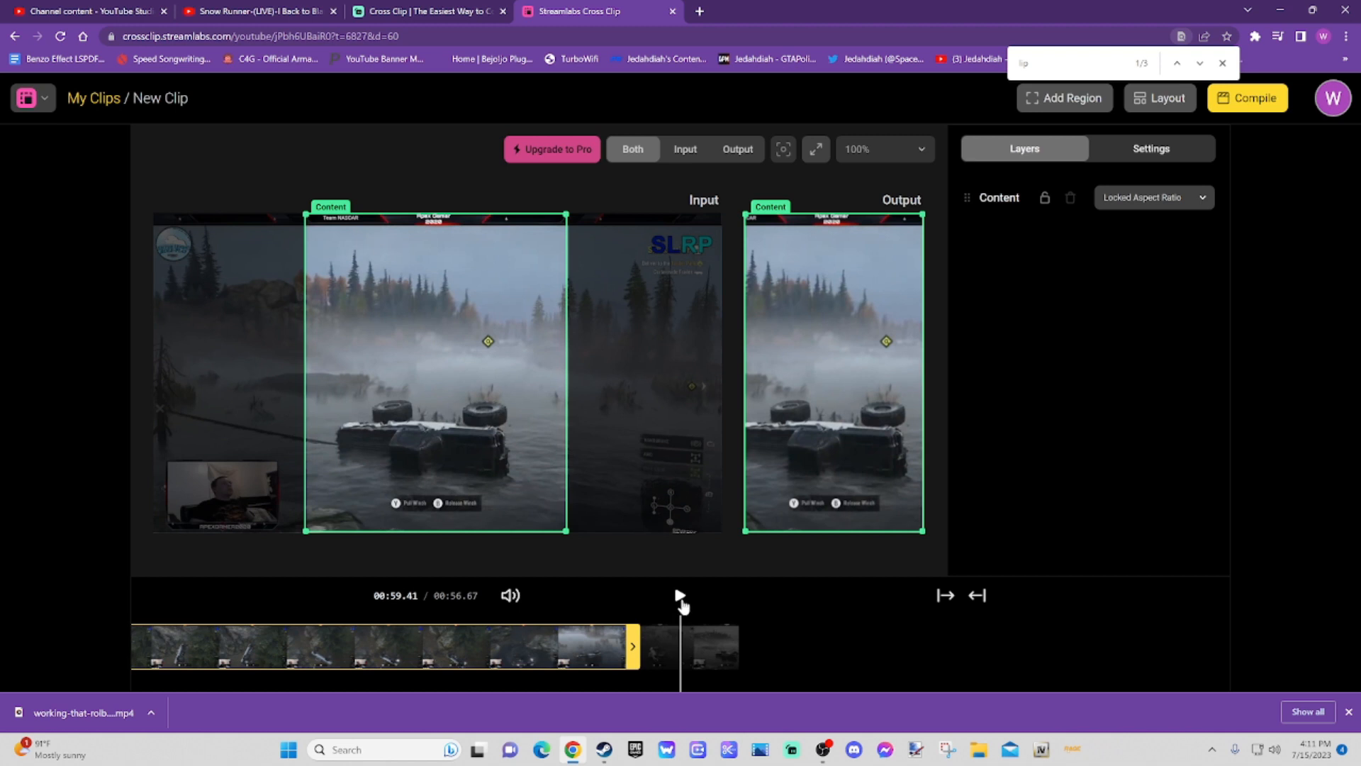
left_click(681, 598)
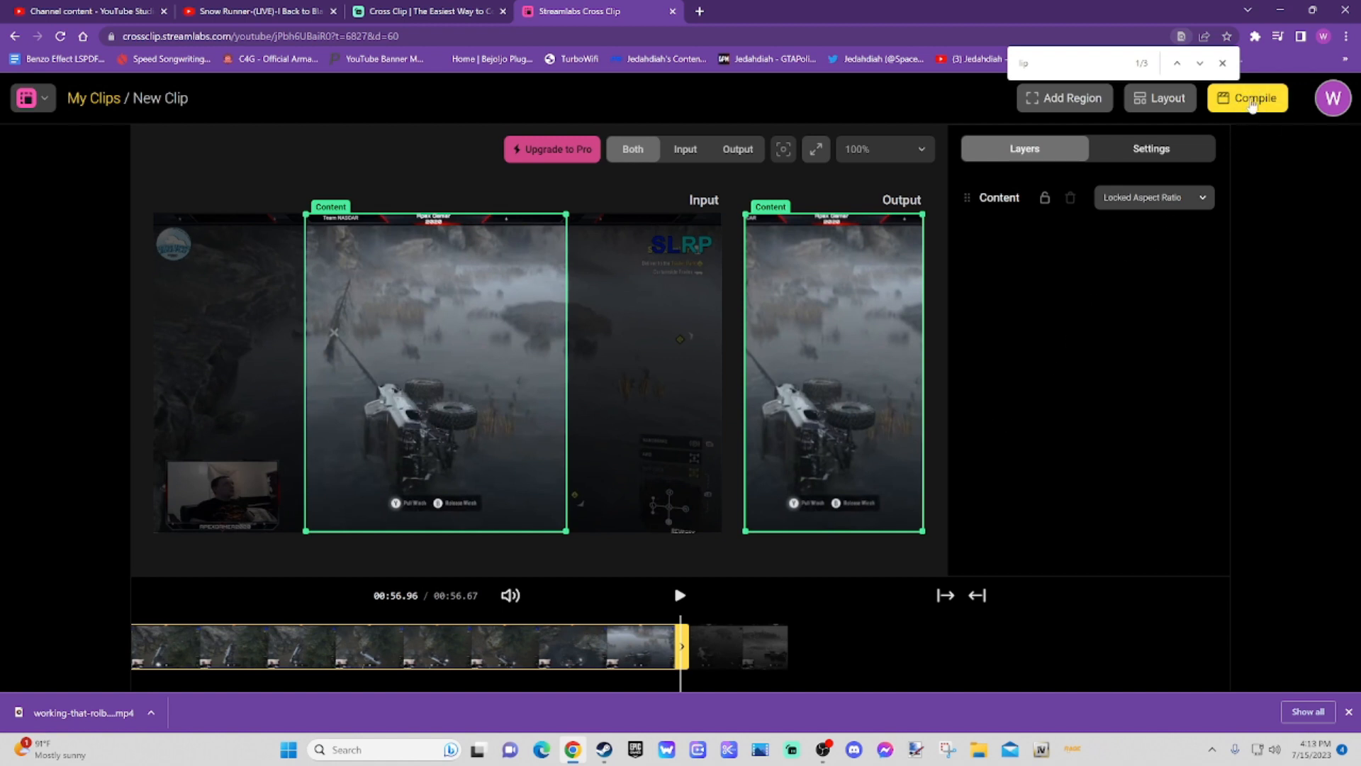
Step: Open the compile settings for the clip and title it "Front Flip Tug Of War"
left_click(1253, 100)
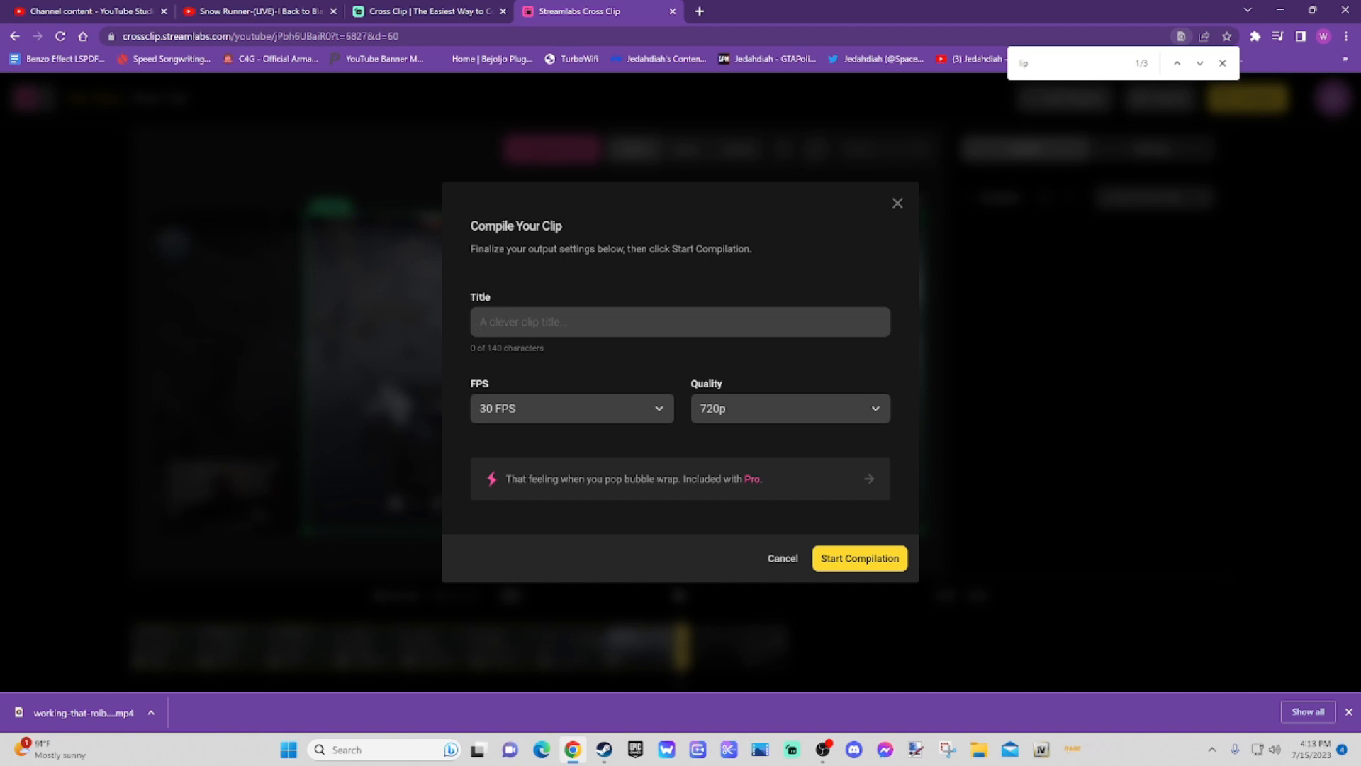
type("F")
type("ron Flip ")
type("Tug Of Wa")
type("t")
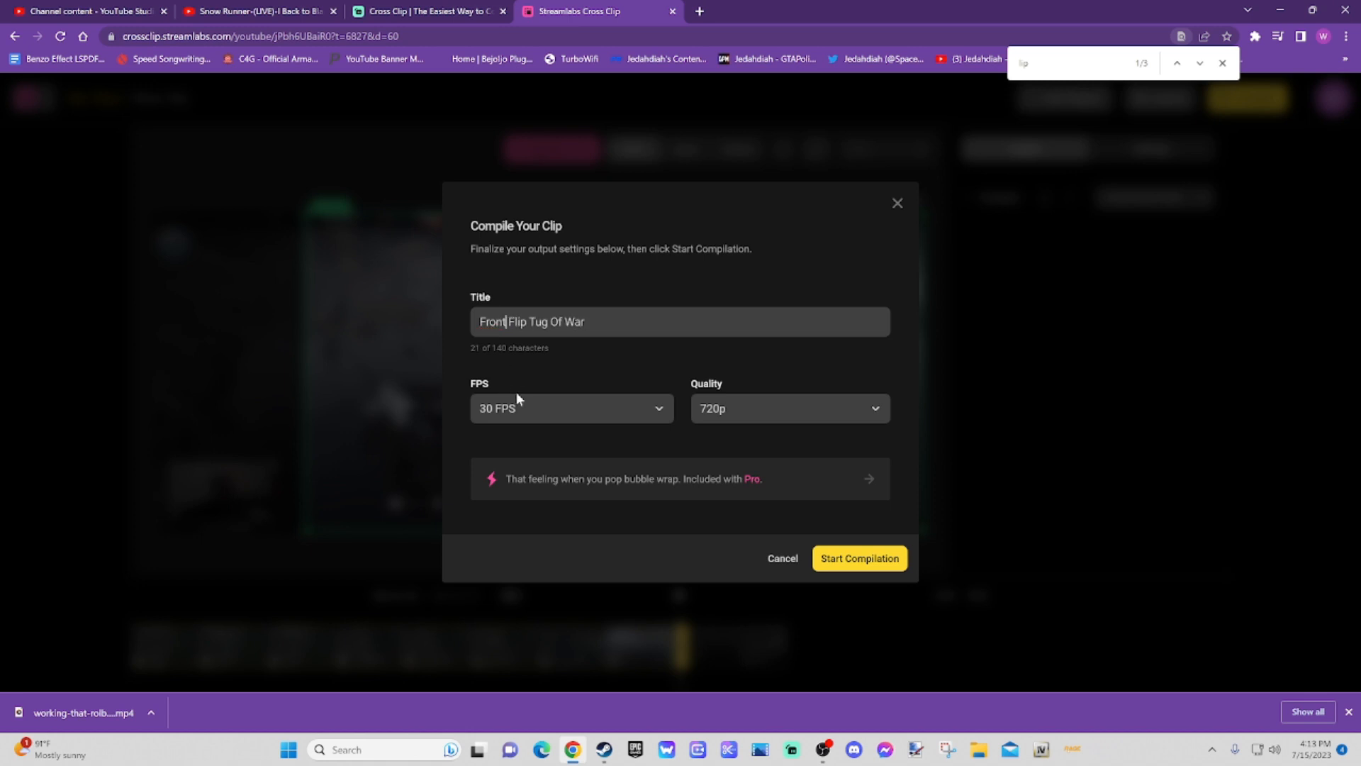
Step: Check the frame rate and quality options, keep 30 FPS and 720p, and start the compilation
left_click(651, 410)
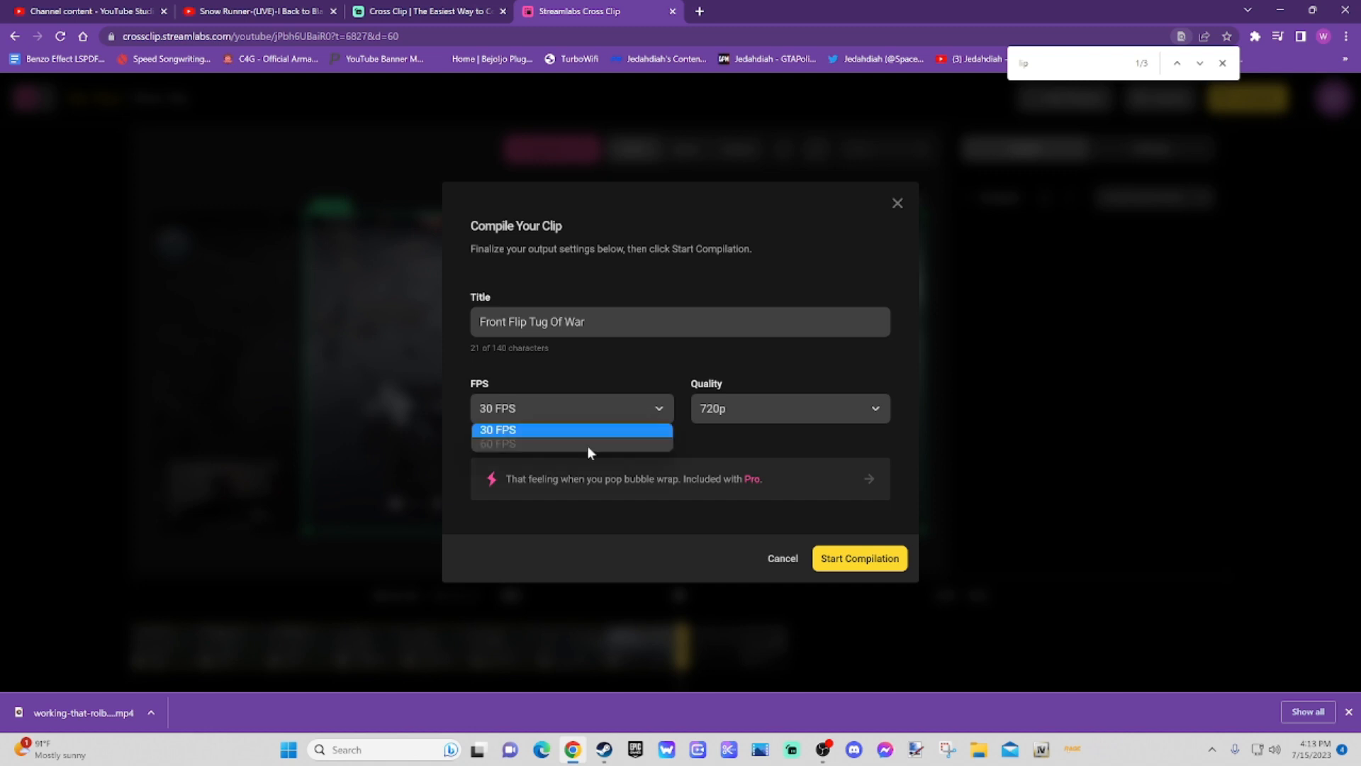
left_click(648, 431)
left_click(798, 404)
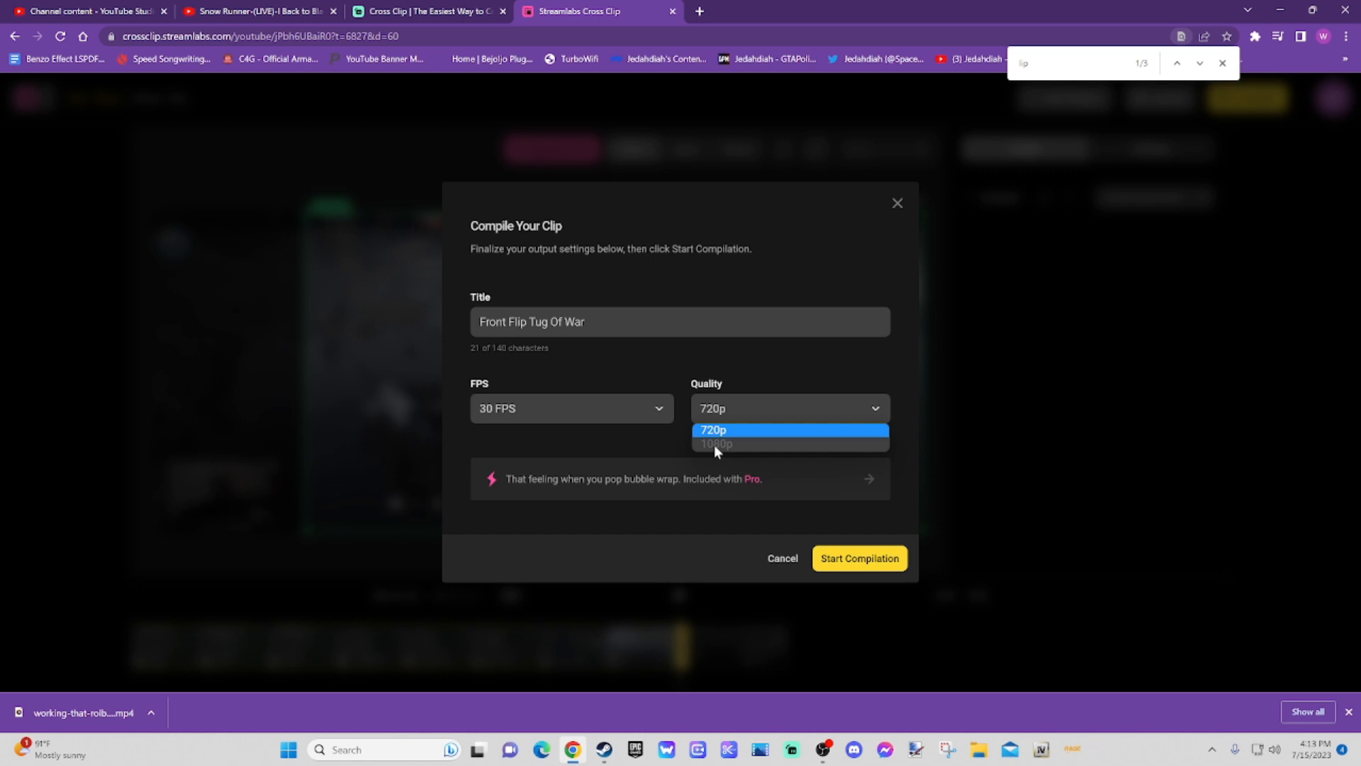
left_click(651, 442)
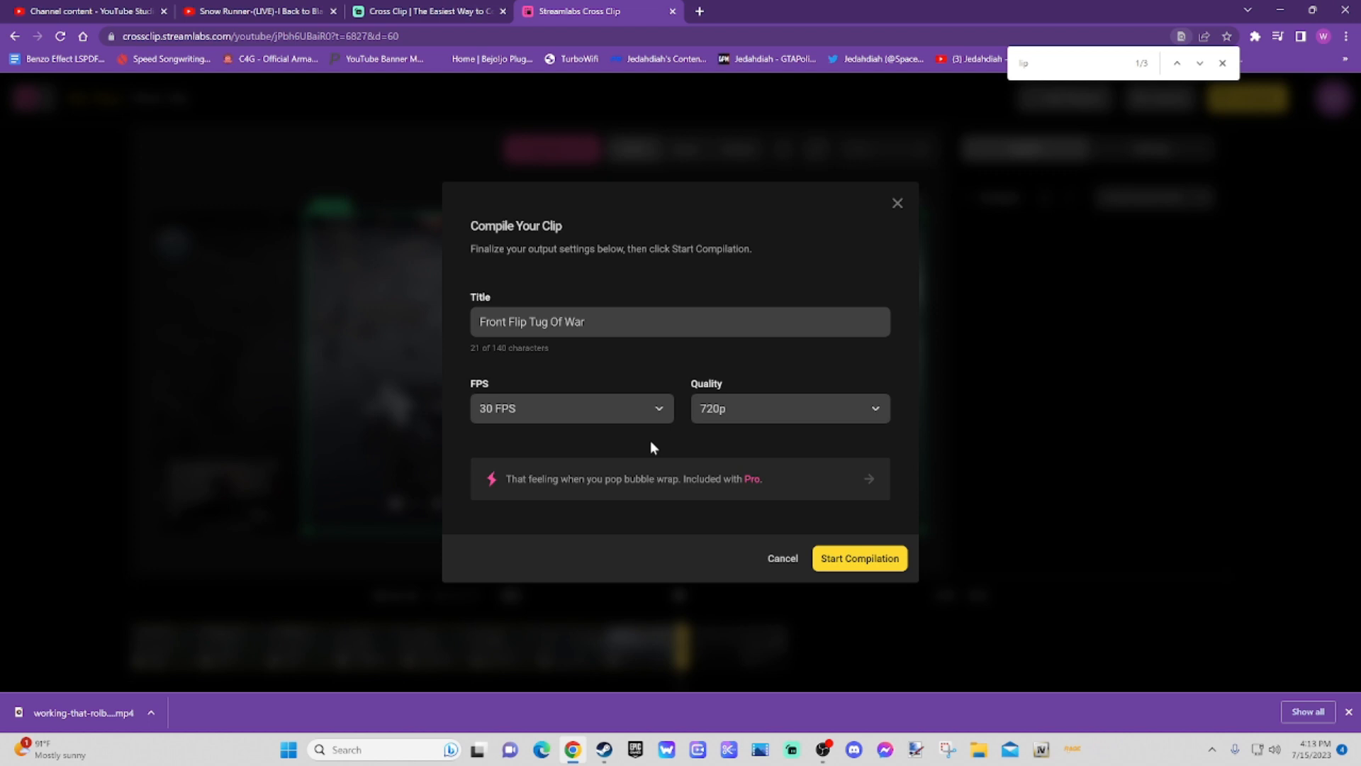
left_click(883, 559)
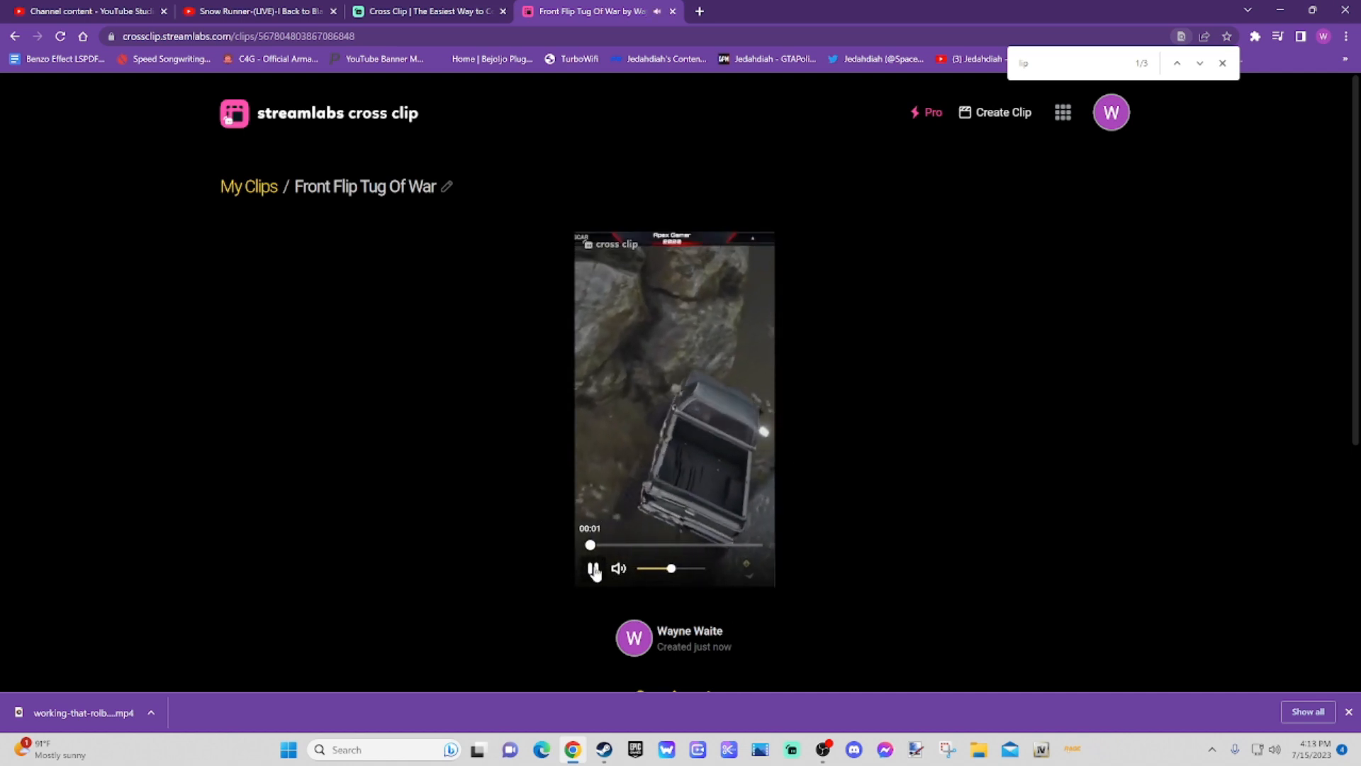
Step: Pause the compiled clip's preview, download the clip, and put a copy of the downloaded MP4 on the desktop
left_click(594, 570)
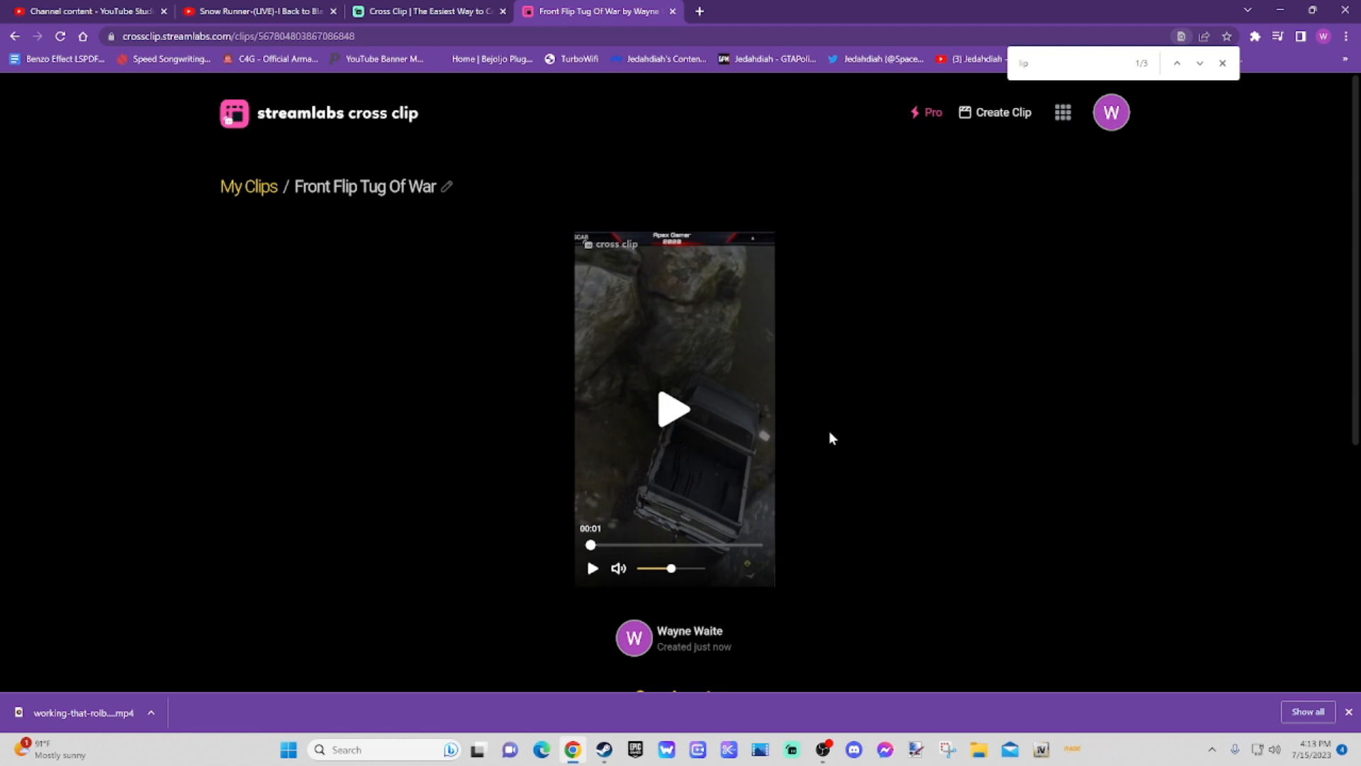
scroll(832, 437, "down", 1)
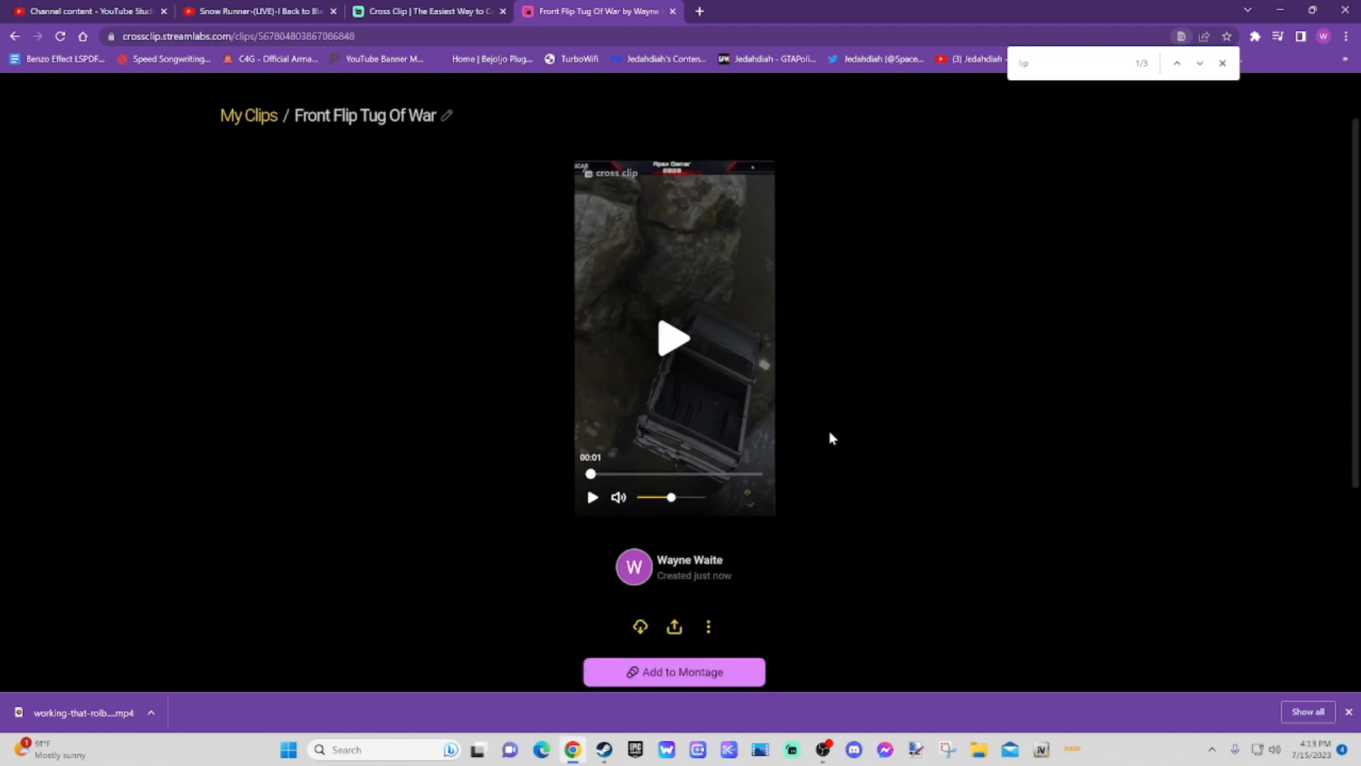
left_click(640, 629)
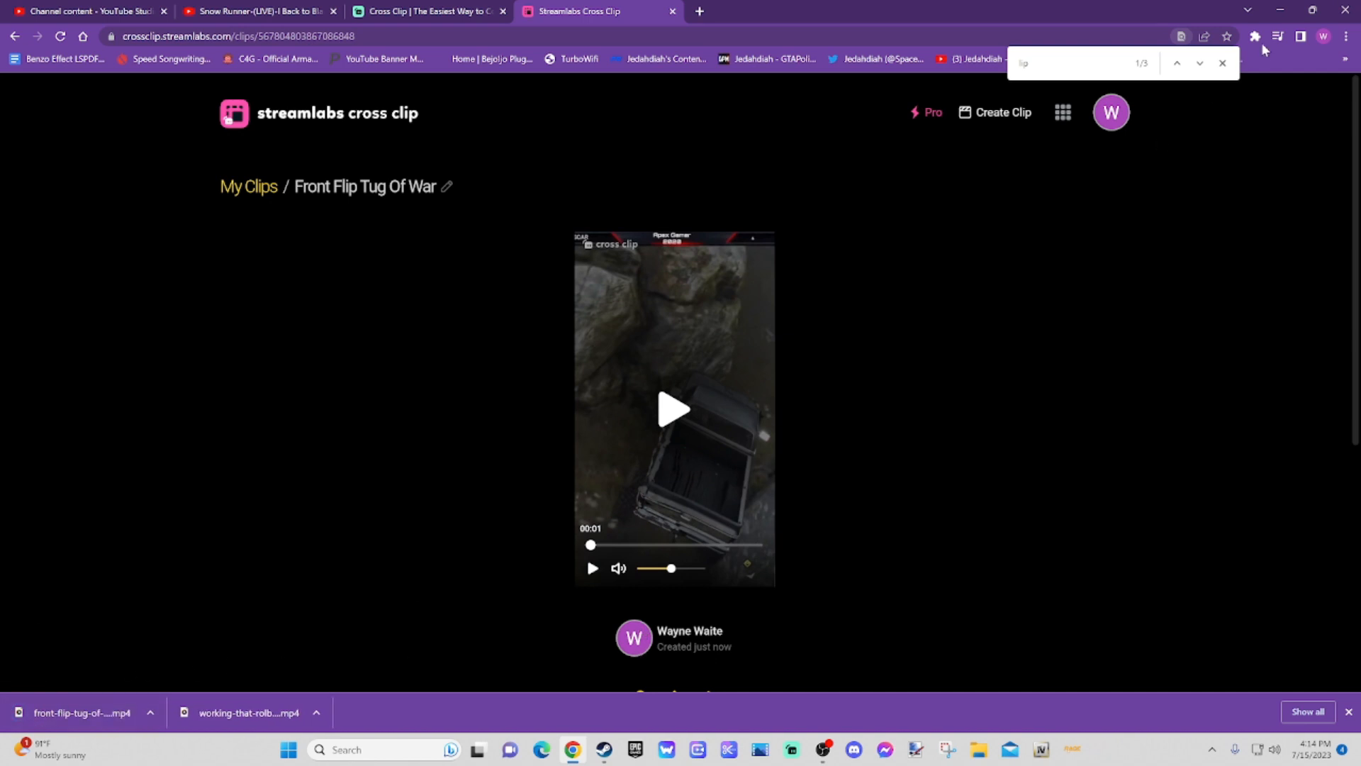
left_click(1312, 10)
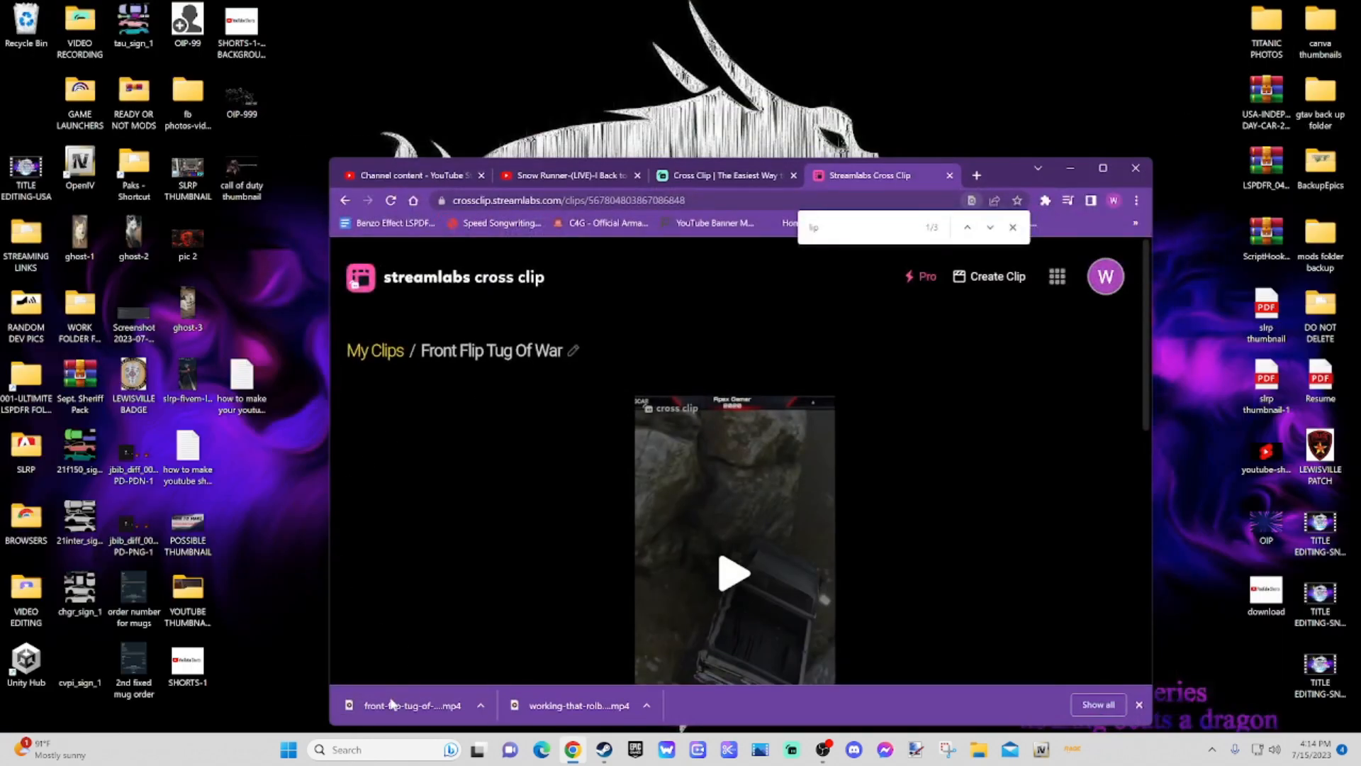
left_click_drag(391, 703, 305, 61)
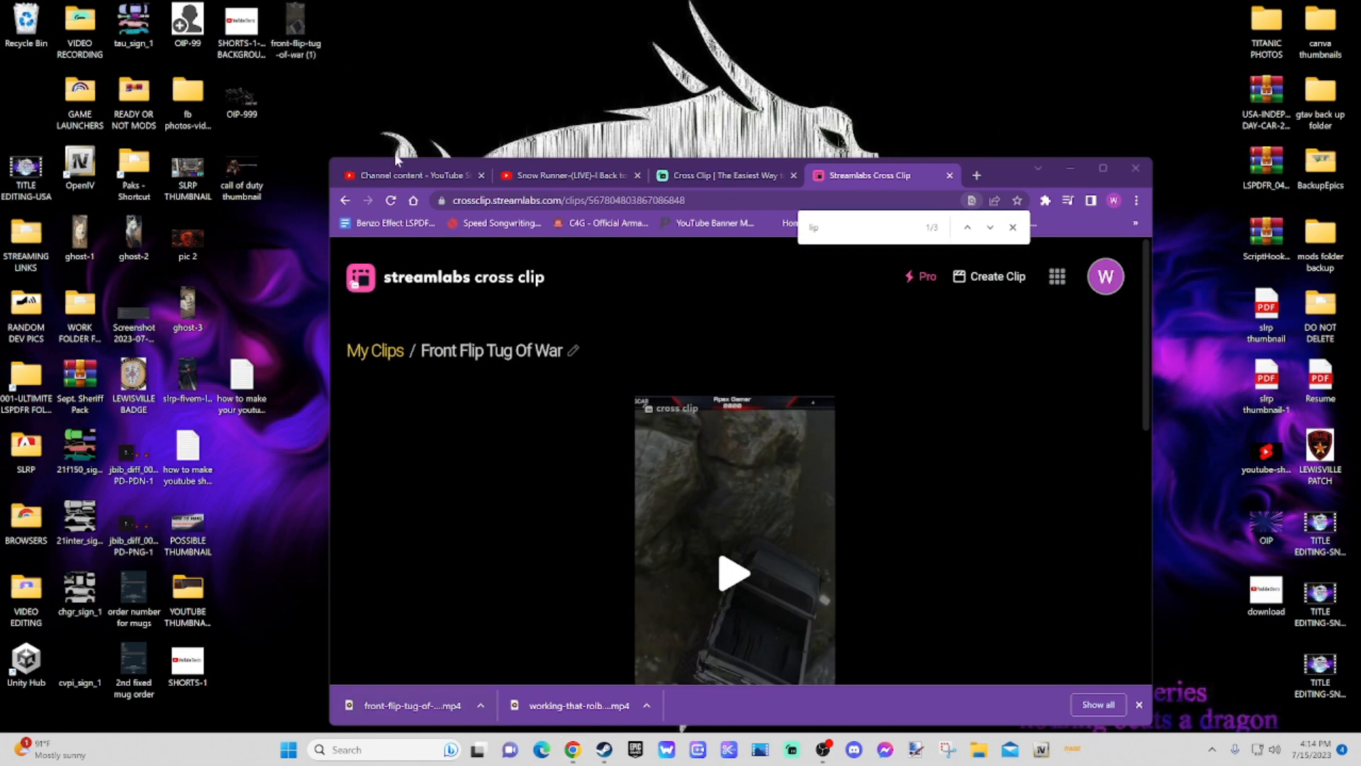
Step: Switch to the Channel content page in YouTube Studio and start a new video upload
left_click(378, 177)
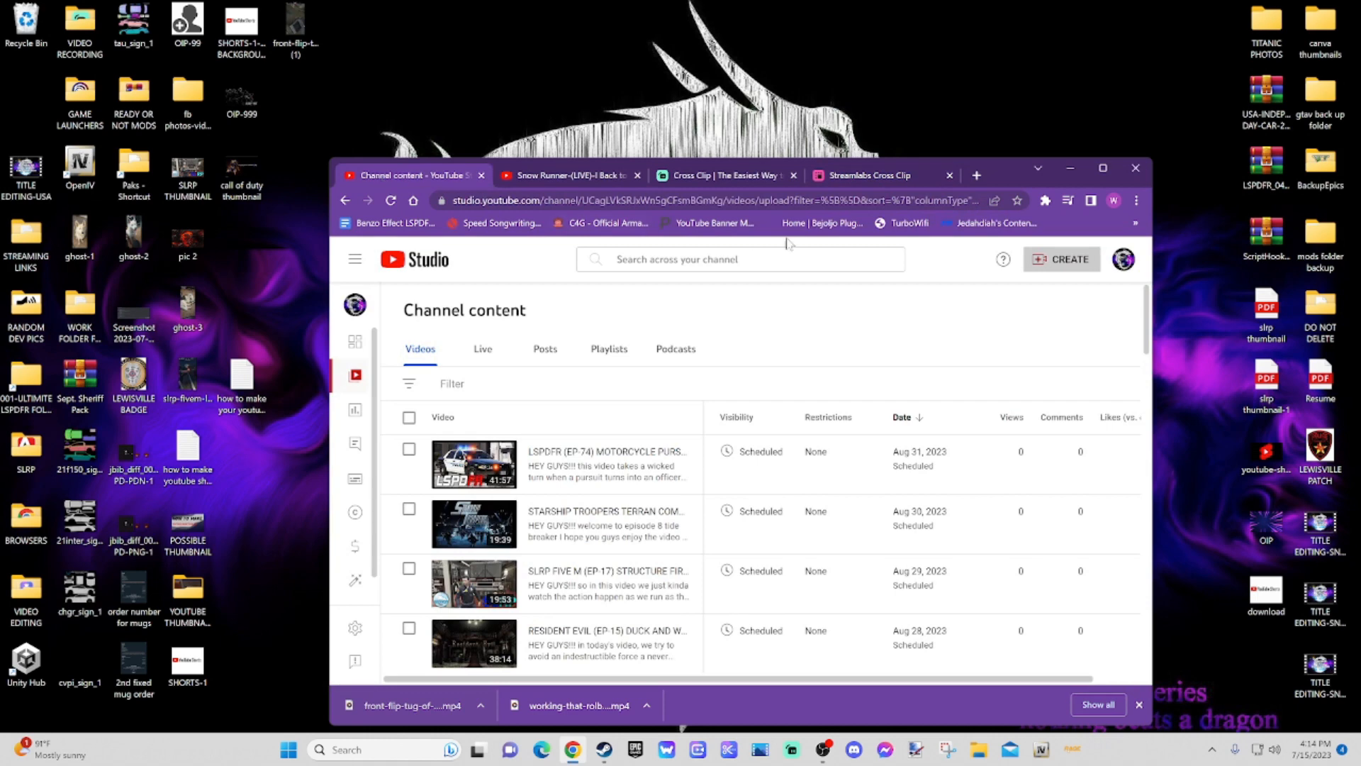
left_click(547, 179)
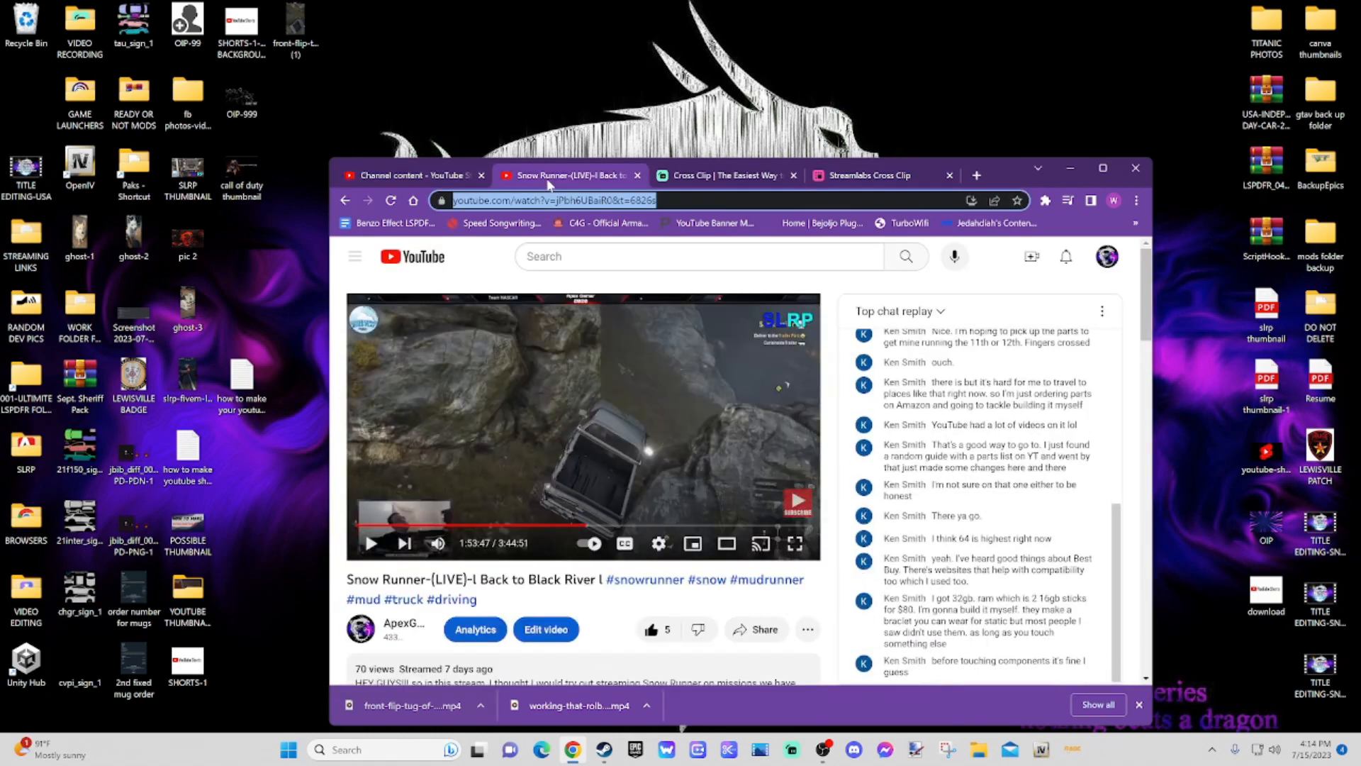
left_click(428, 173)
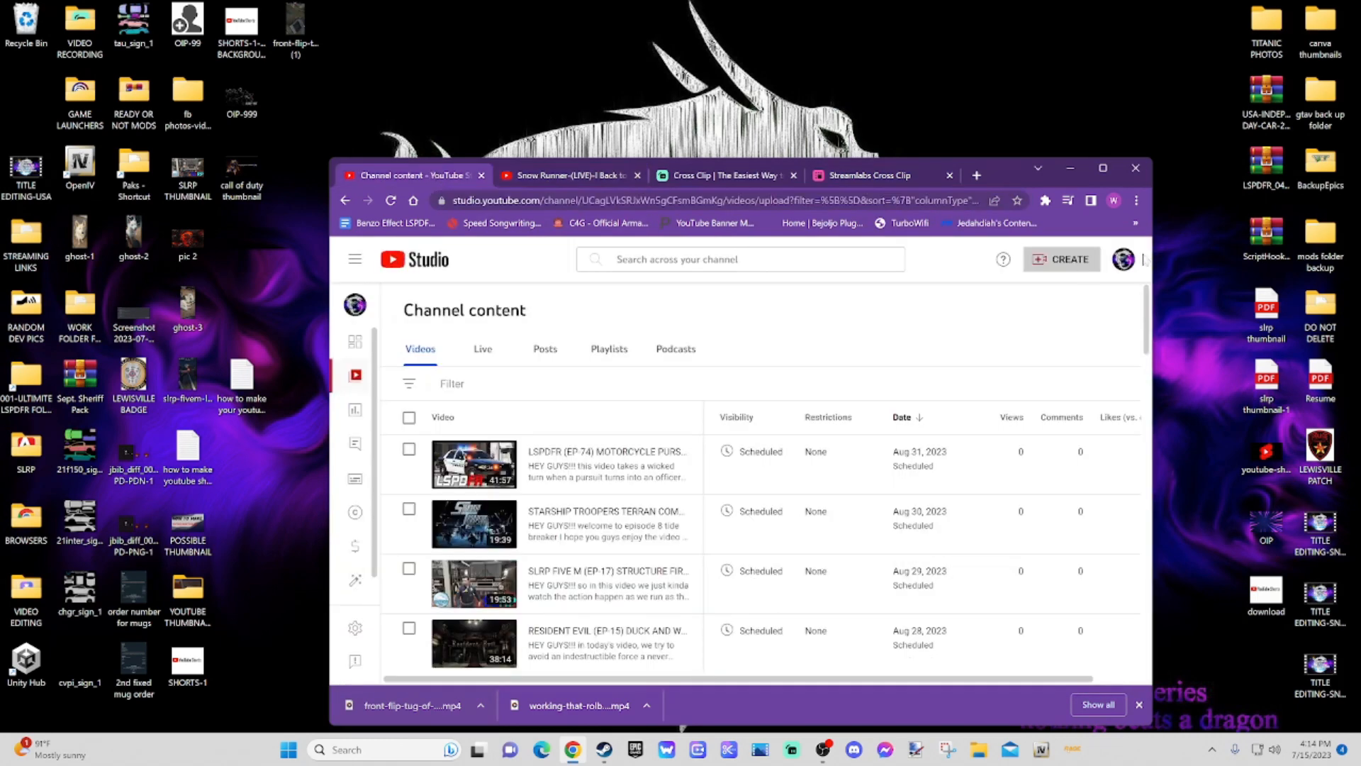
left_click(1054, 268)
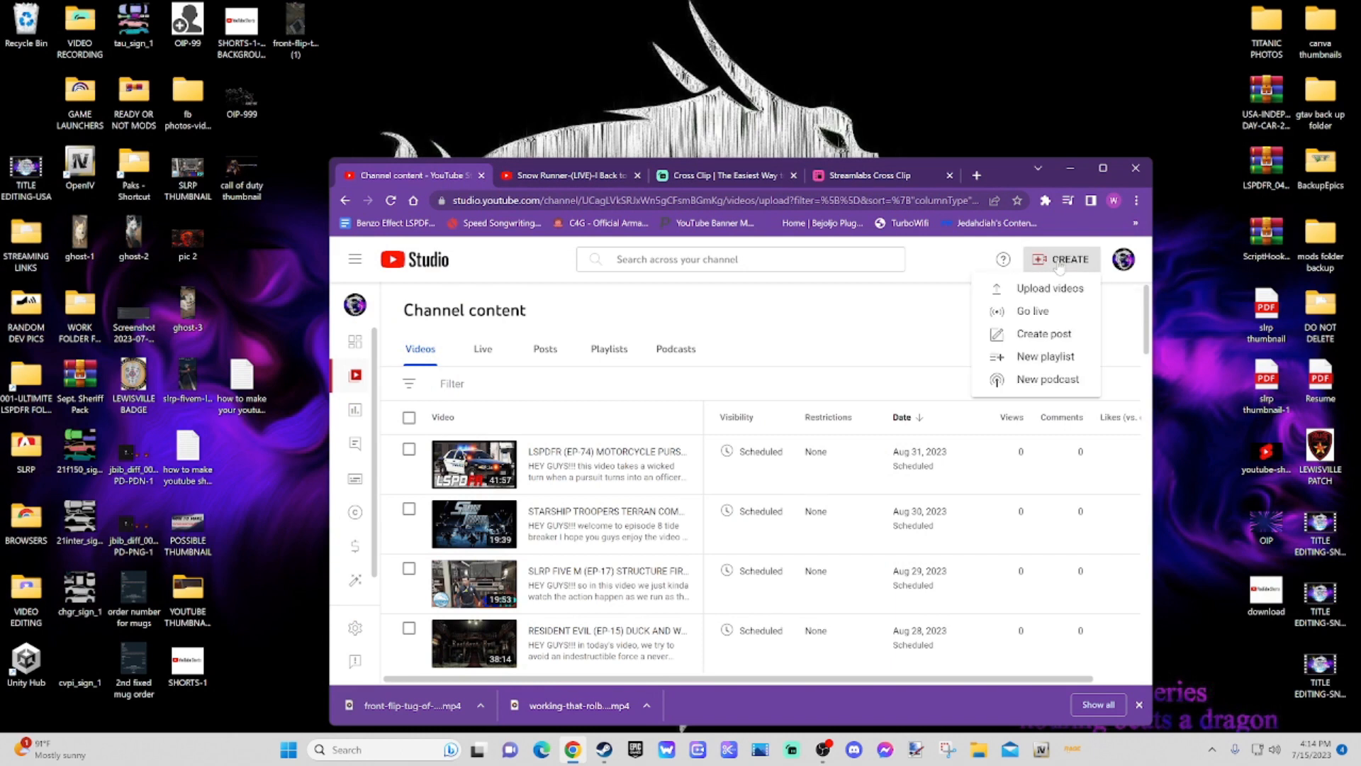
left_click(1052, 292)
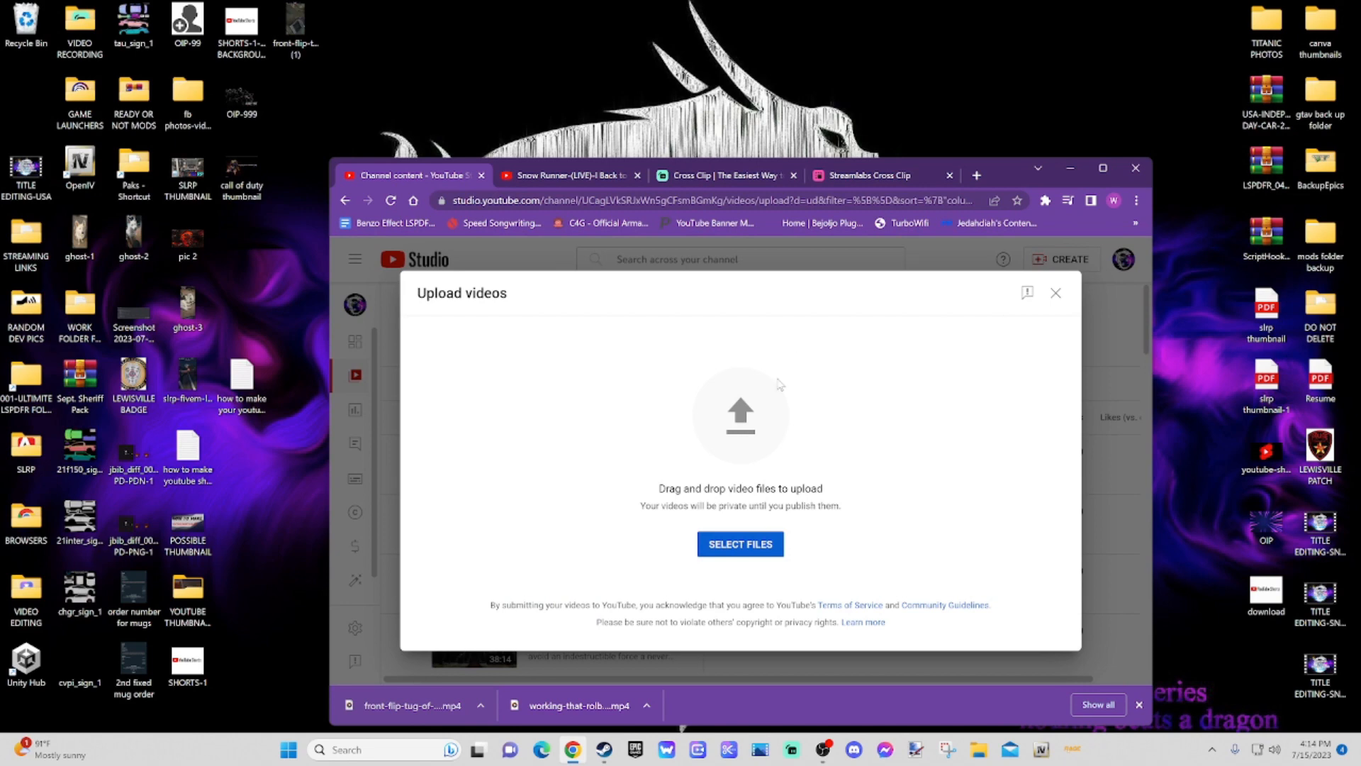
Step: Find the file "front-flip-tug-of-war (1)" on the desktop and upload it
left_click(734, 546)
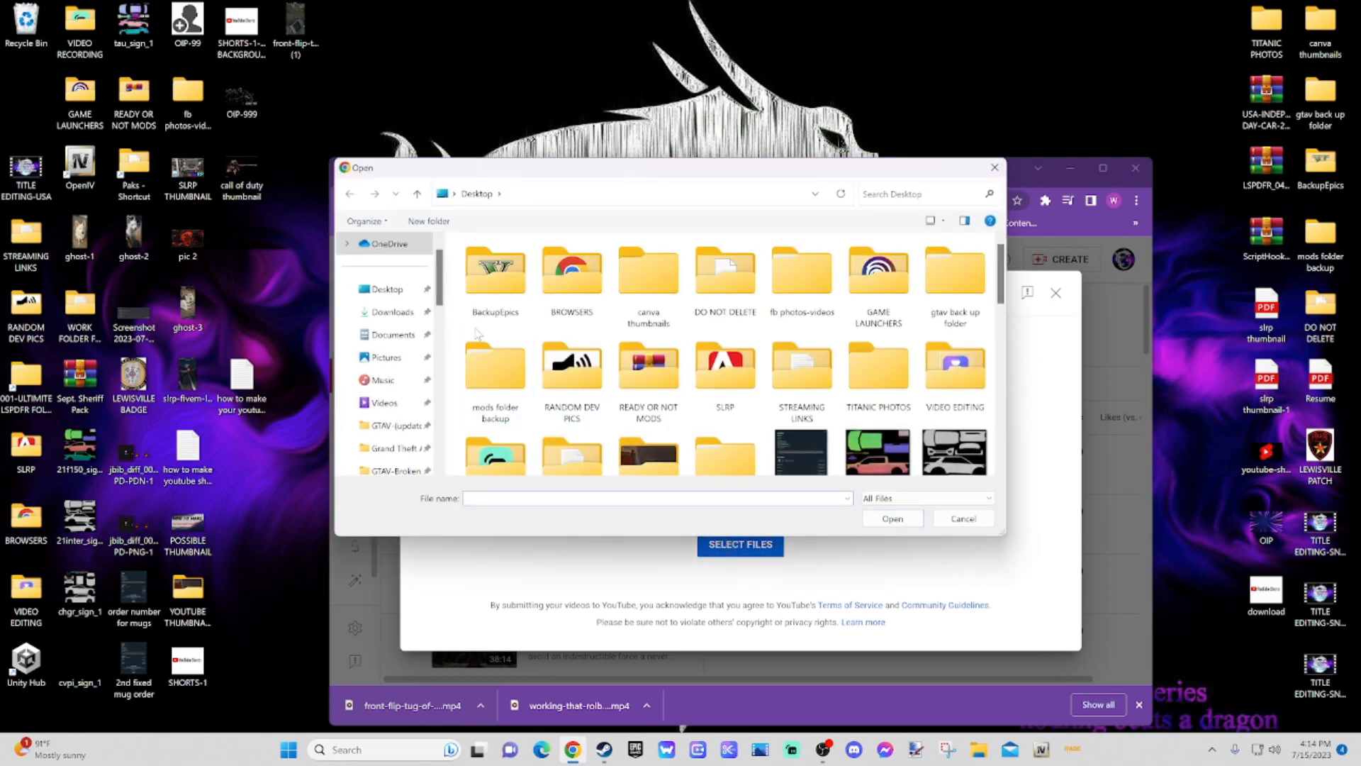
scroll(764, 417, "down", 5)
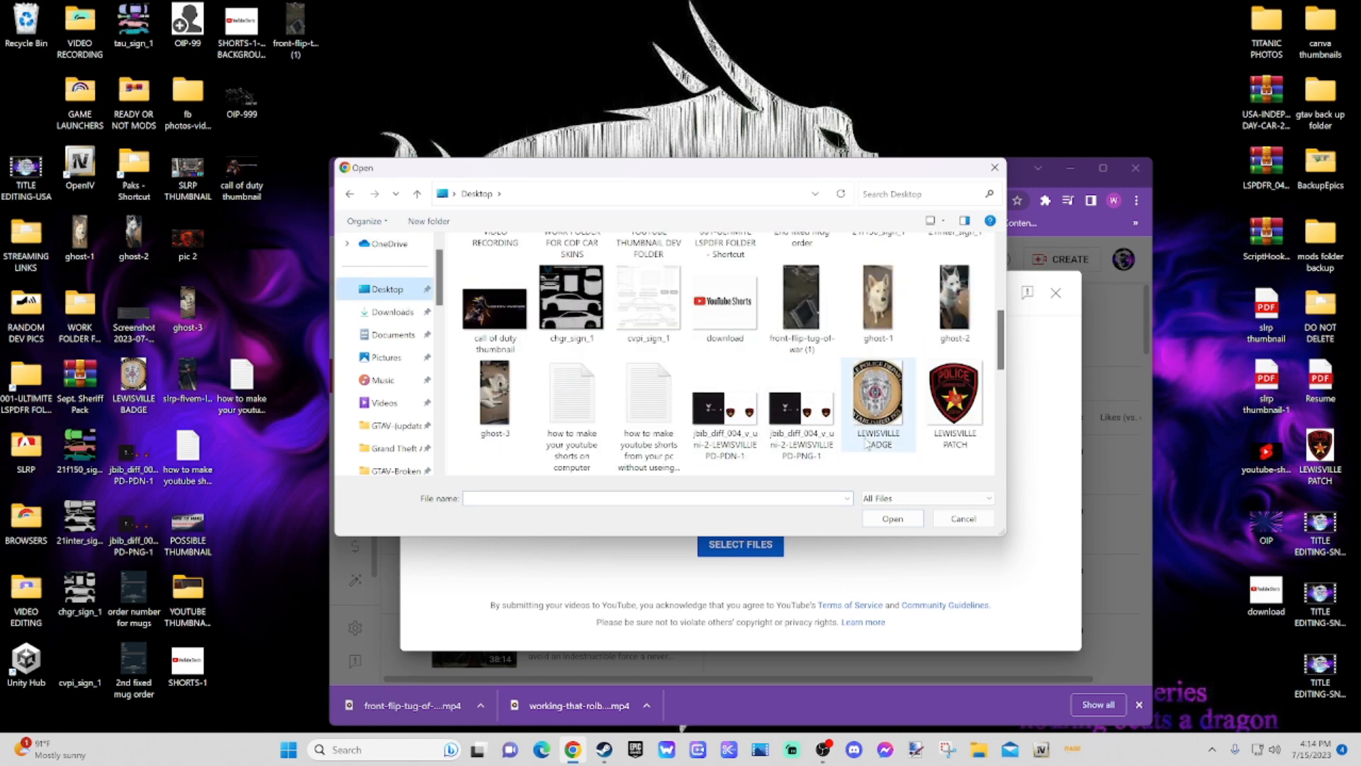
scroll(866, 444, "down", 1)
scroll(861, 442, "down", 5)
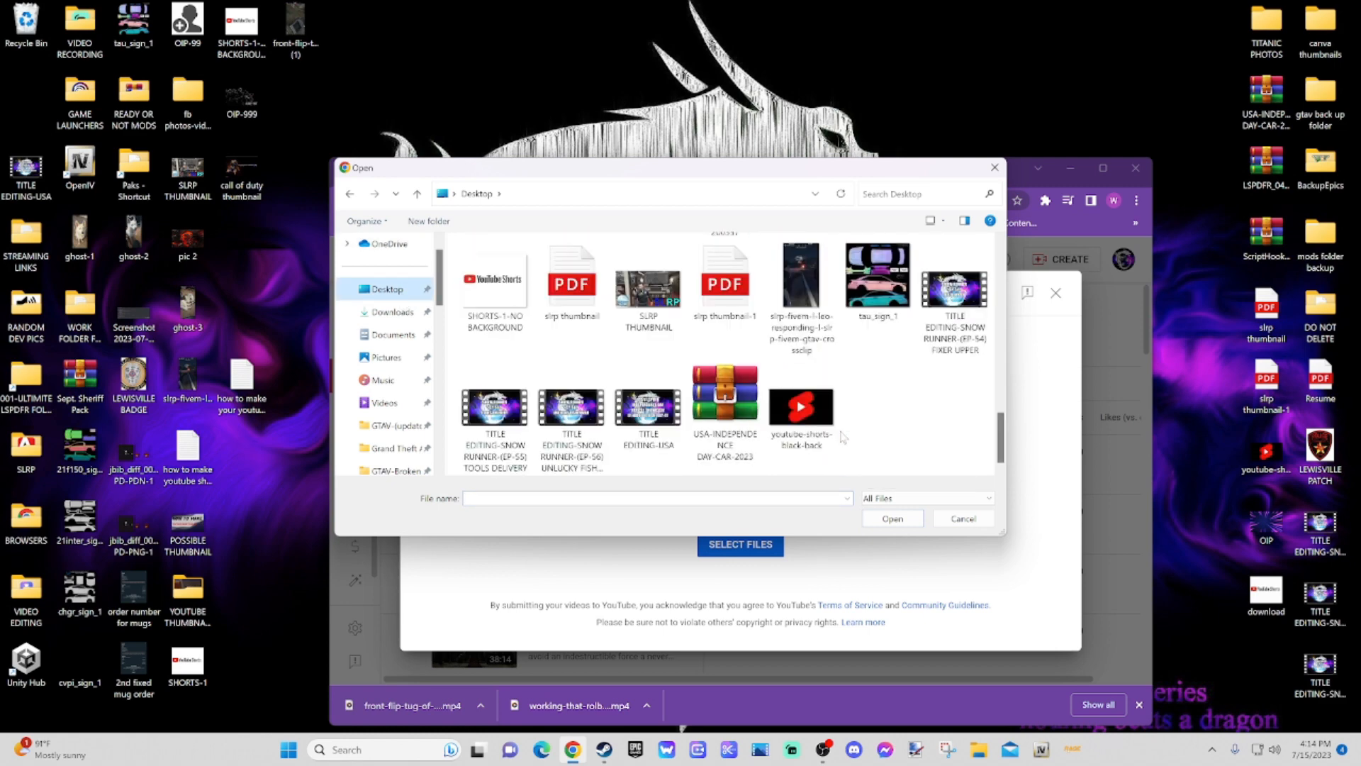
scroll(842, 443, "up", 5)
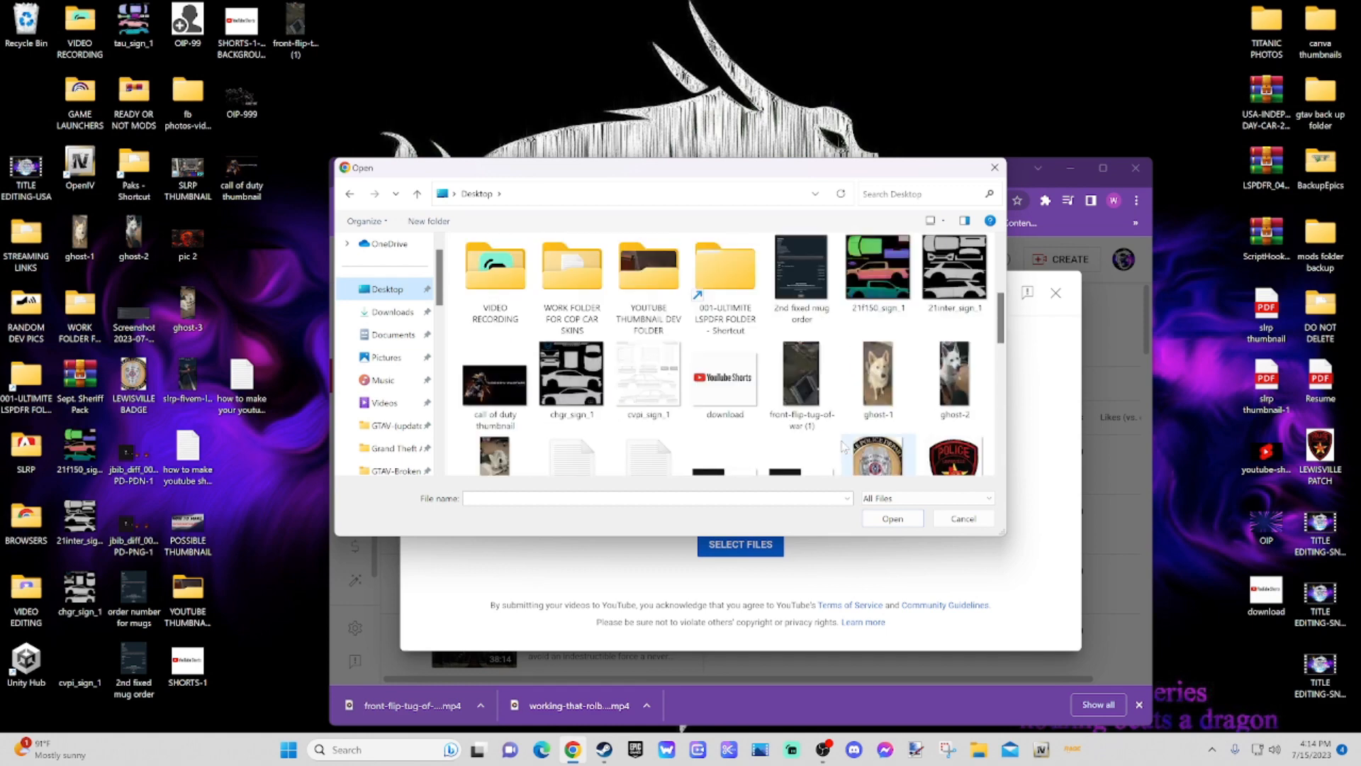
scroll(843, 446, "up", 2)
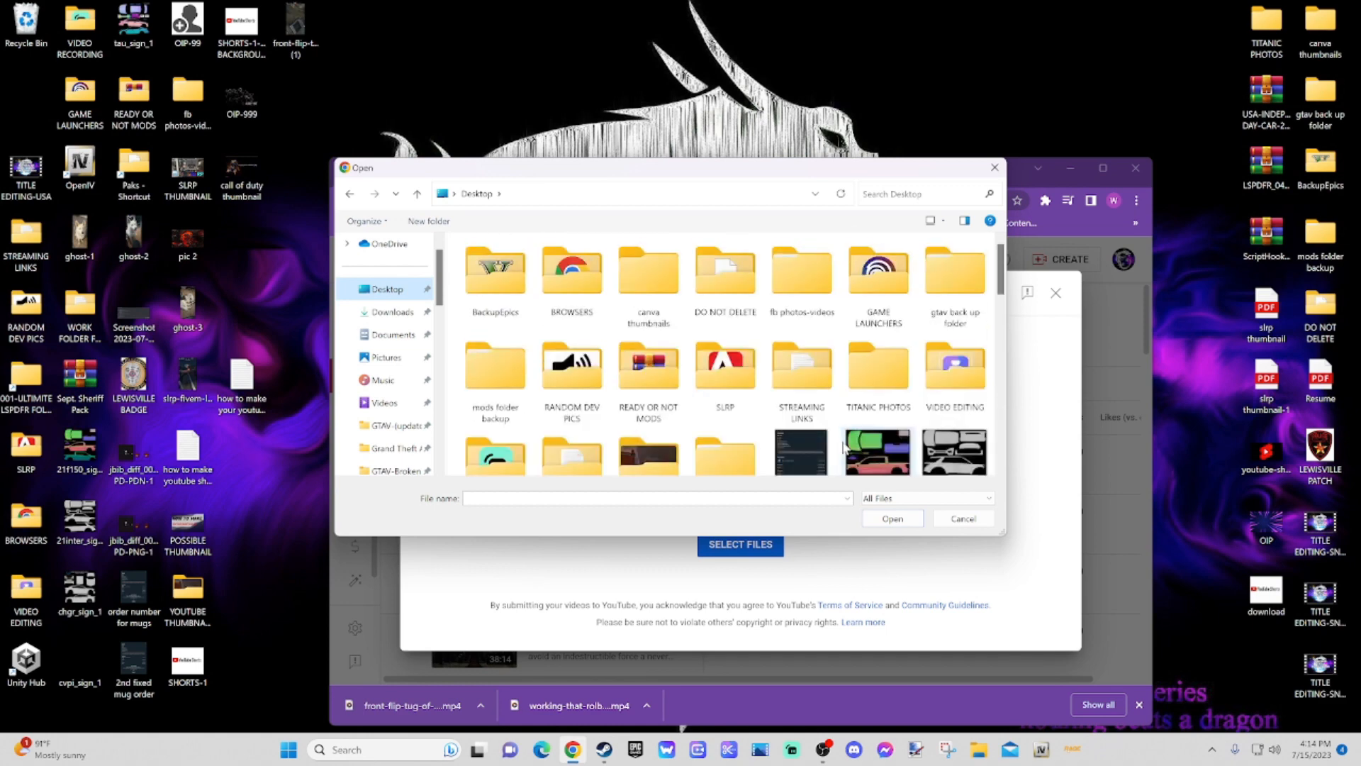
scroll(843, 447, "down", 2)
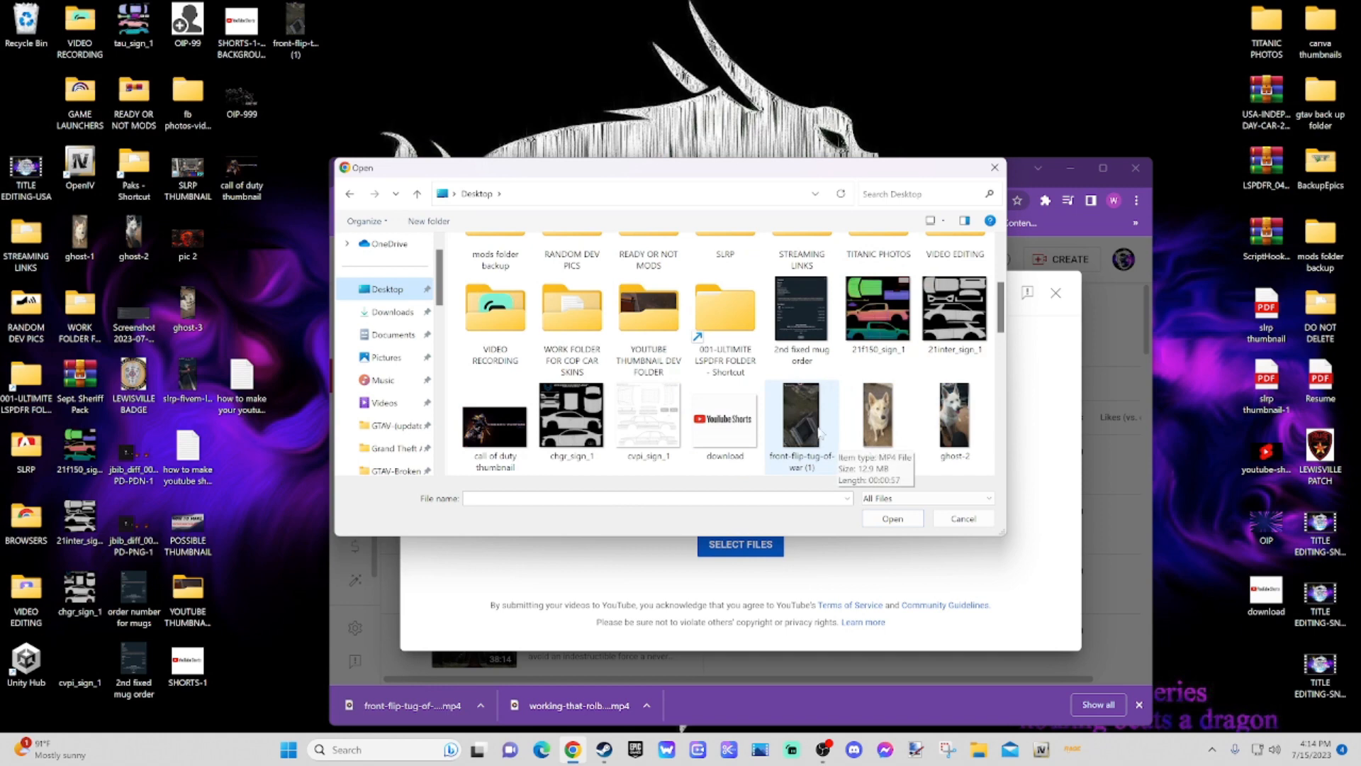
left_click(819, 429)
left_click(892, 520)
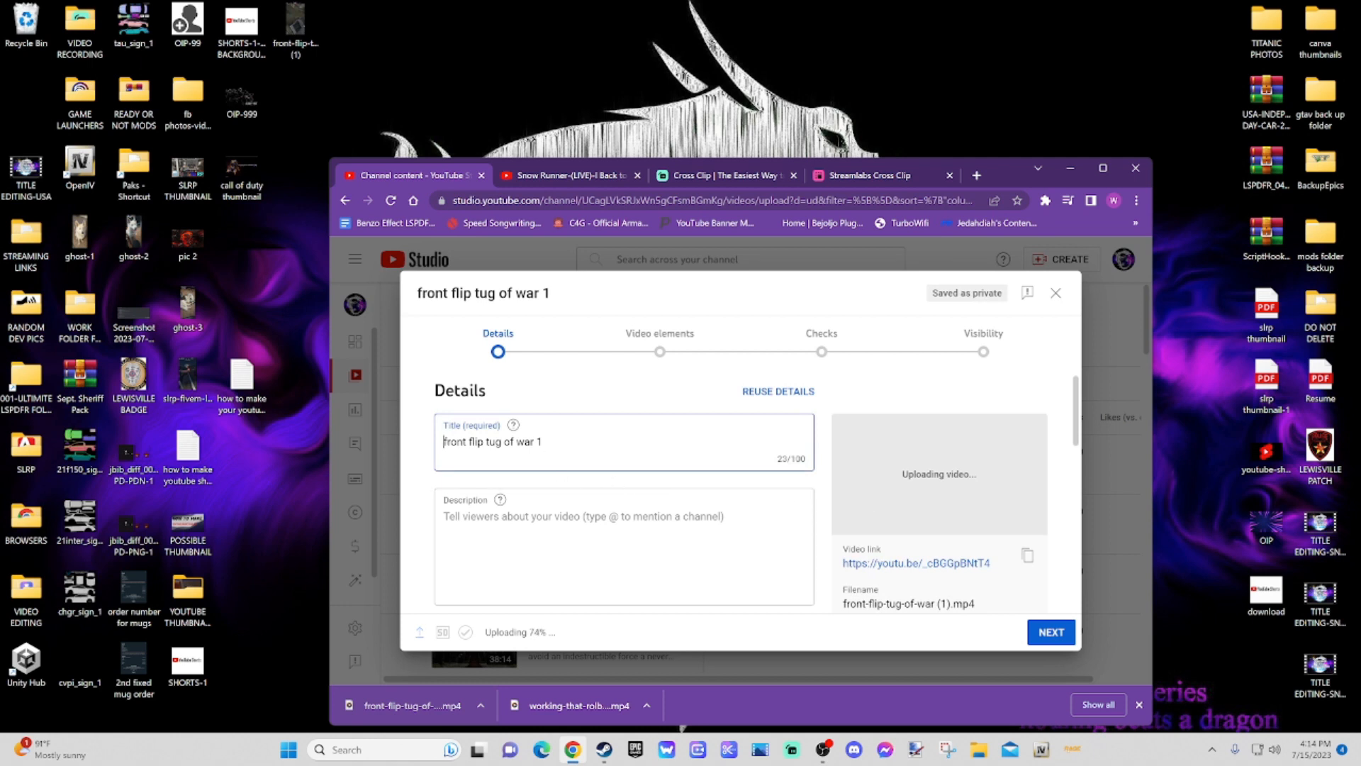
Step: Shorten the video title to "front flip tug of war" and highlight the note in the Thumbnail section
key("BackSpace")
key("BackSpace")
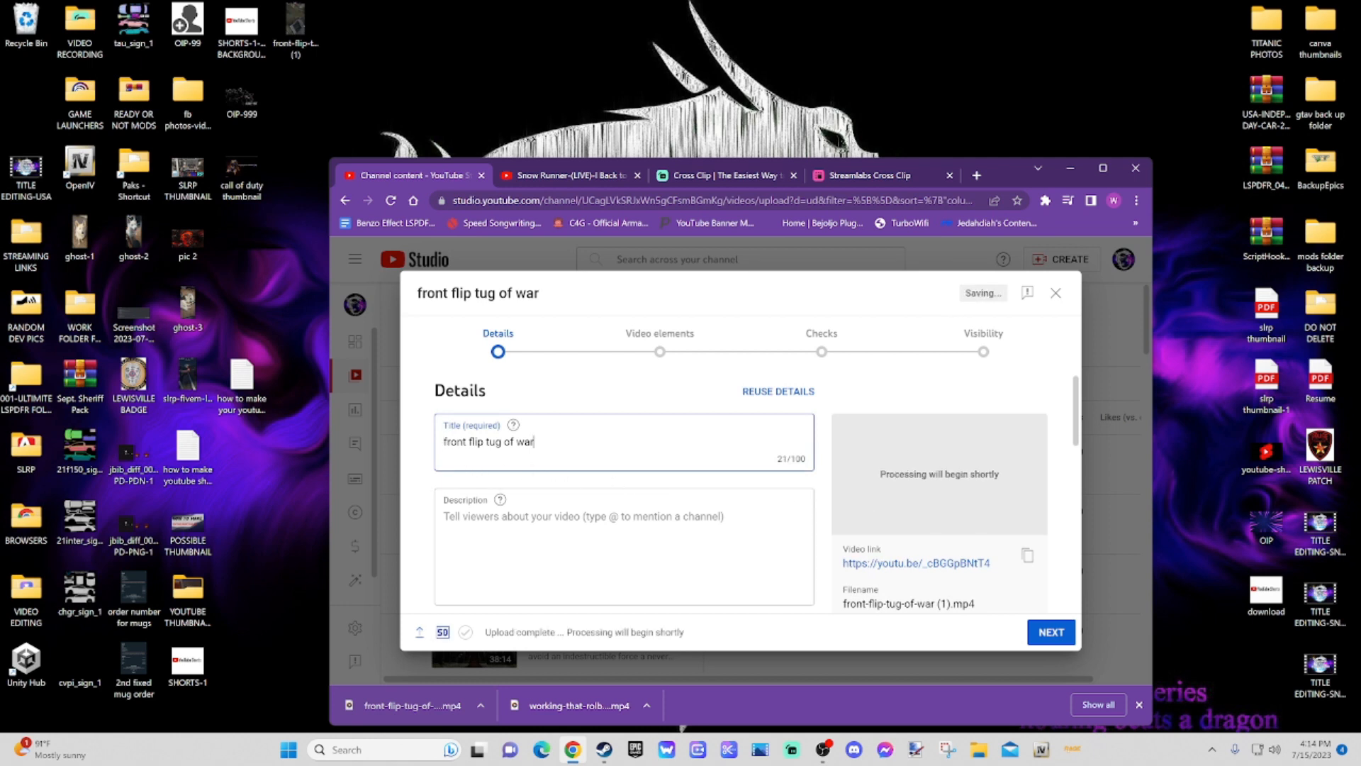
scroll(485, 533, "down", 2)
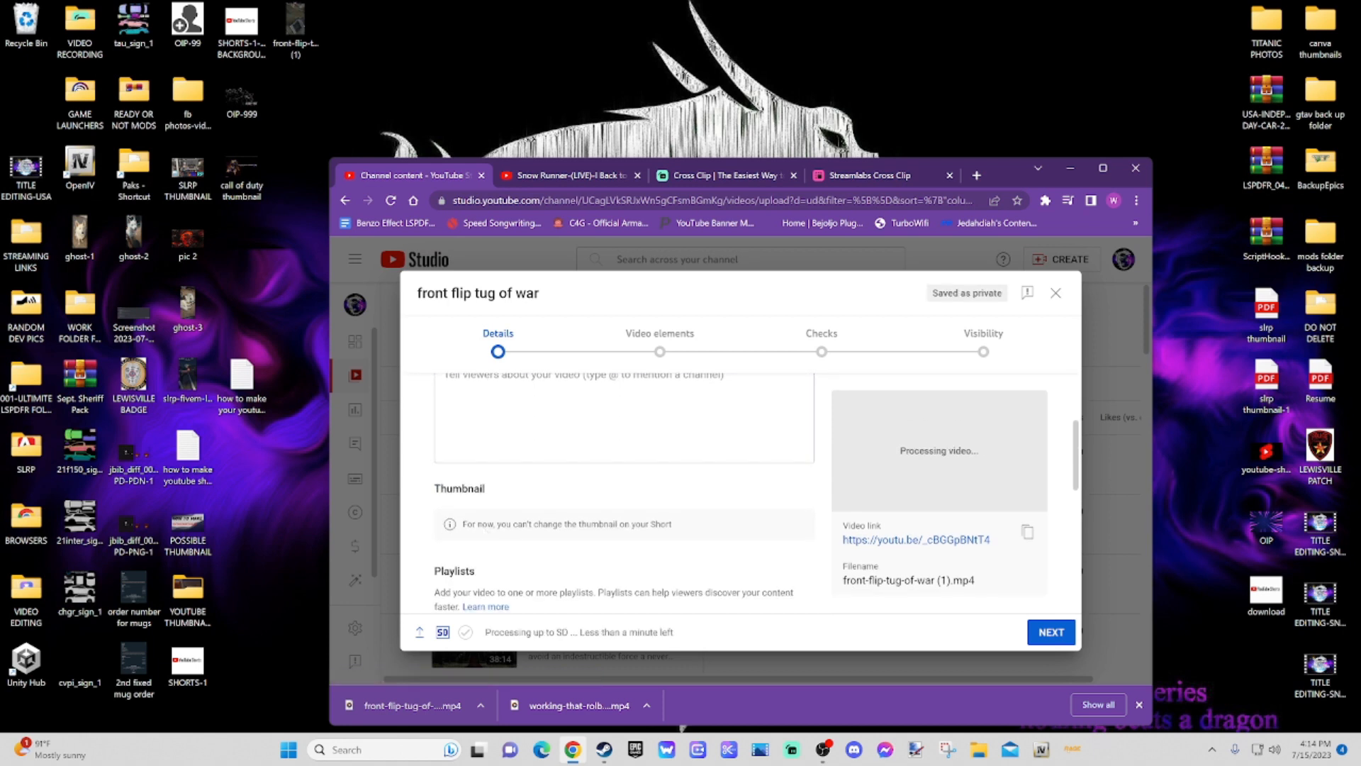
left_click_drag(461, 525, 675, 537)
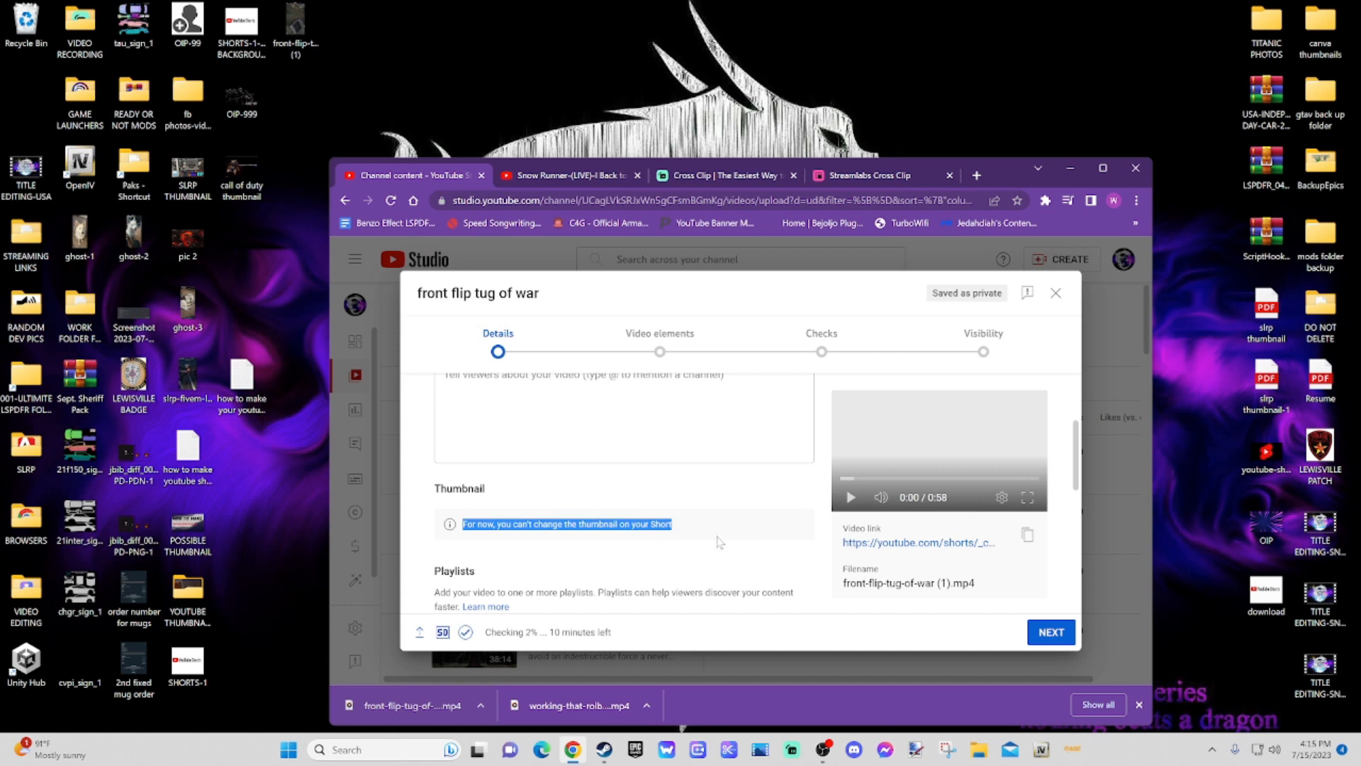
Step: Add the video to the SNOW RUNNER SHORTS playlist and mark it as not made for kids
scroll(716, 545, "down", 2)
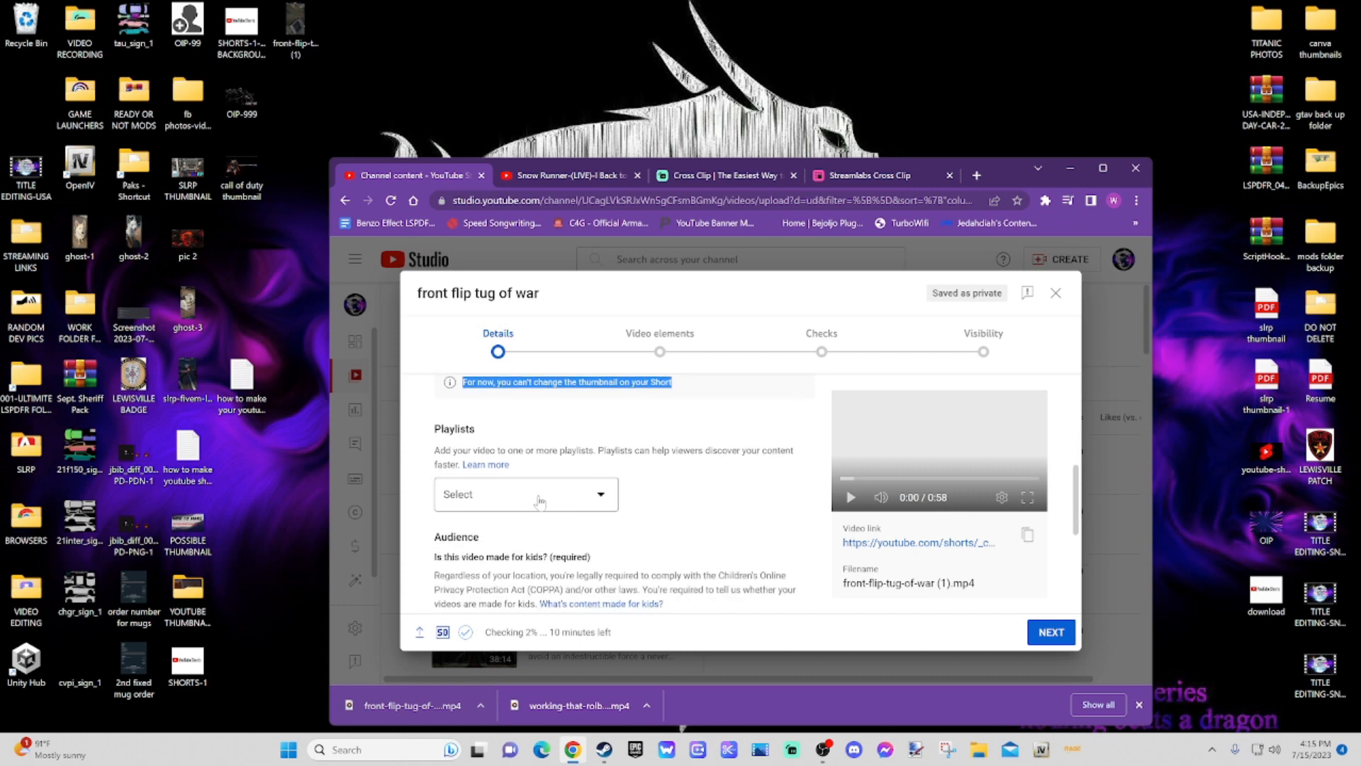
left_click(541, 496)
left_click(514, 392)
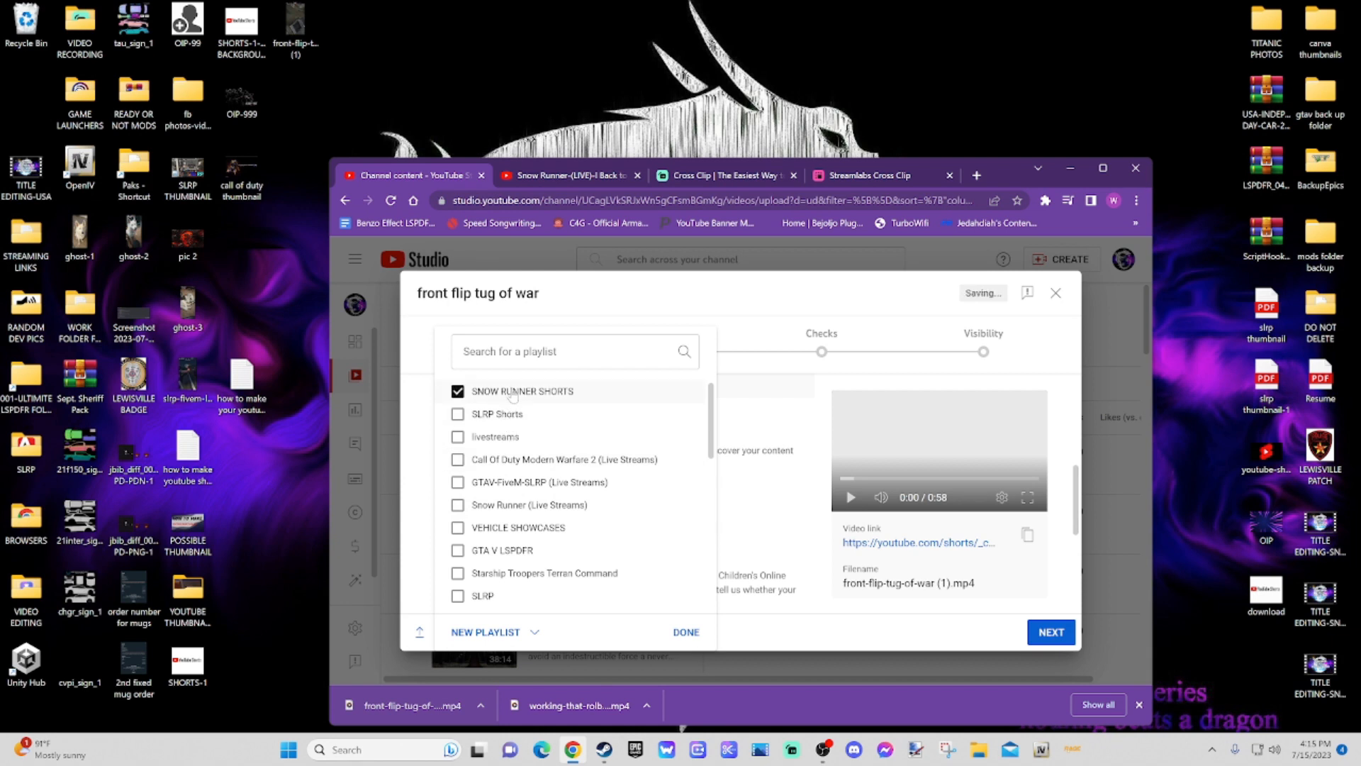
left_click(685, 632)
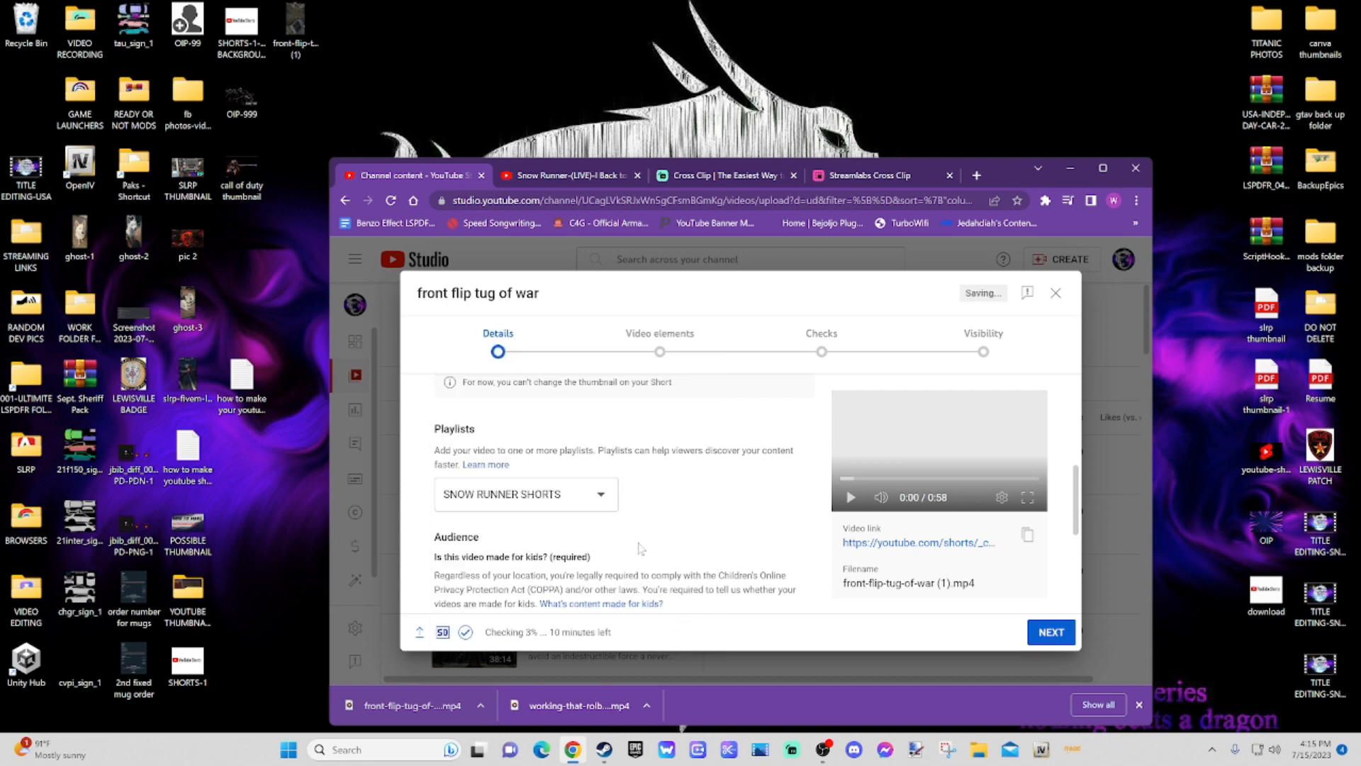
scroll(640, 547, "down", 2)
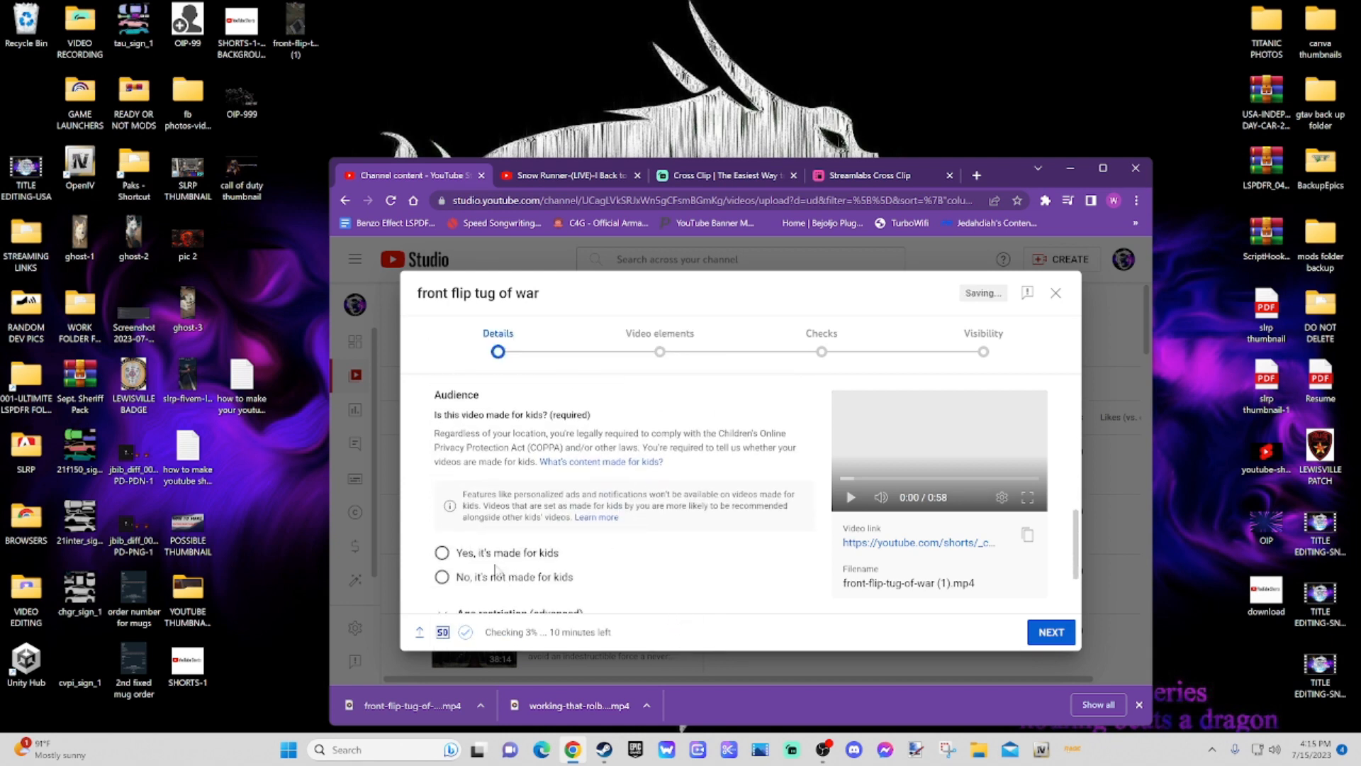
left_click(443, 577)
Step: Expand and review the additional details, leave the video elements as they are, and advance to the Checks page
scroll(634, 525, "down", 1)
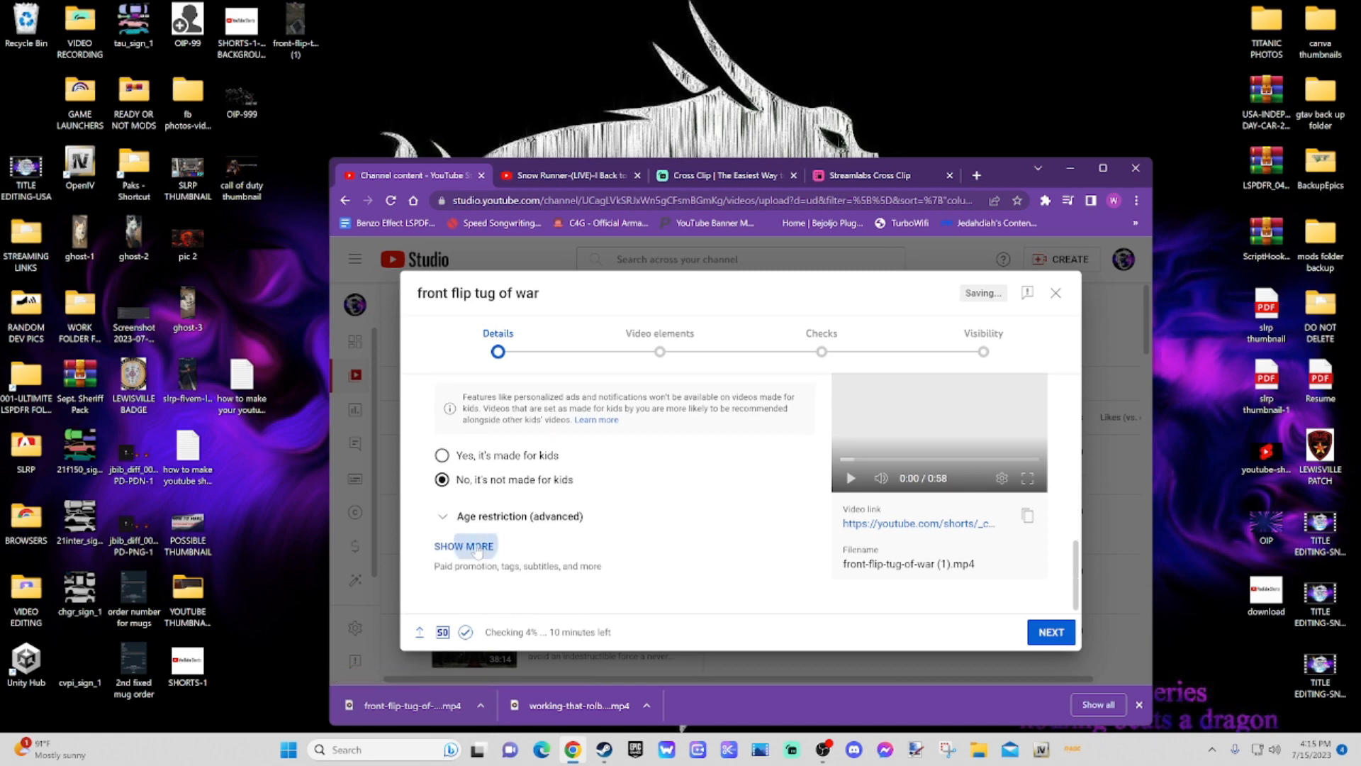
left_click(464, 546)
scroll(619, 513, "down", 3)
scroll(619, 512, "down", 10)
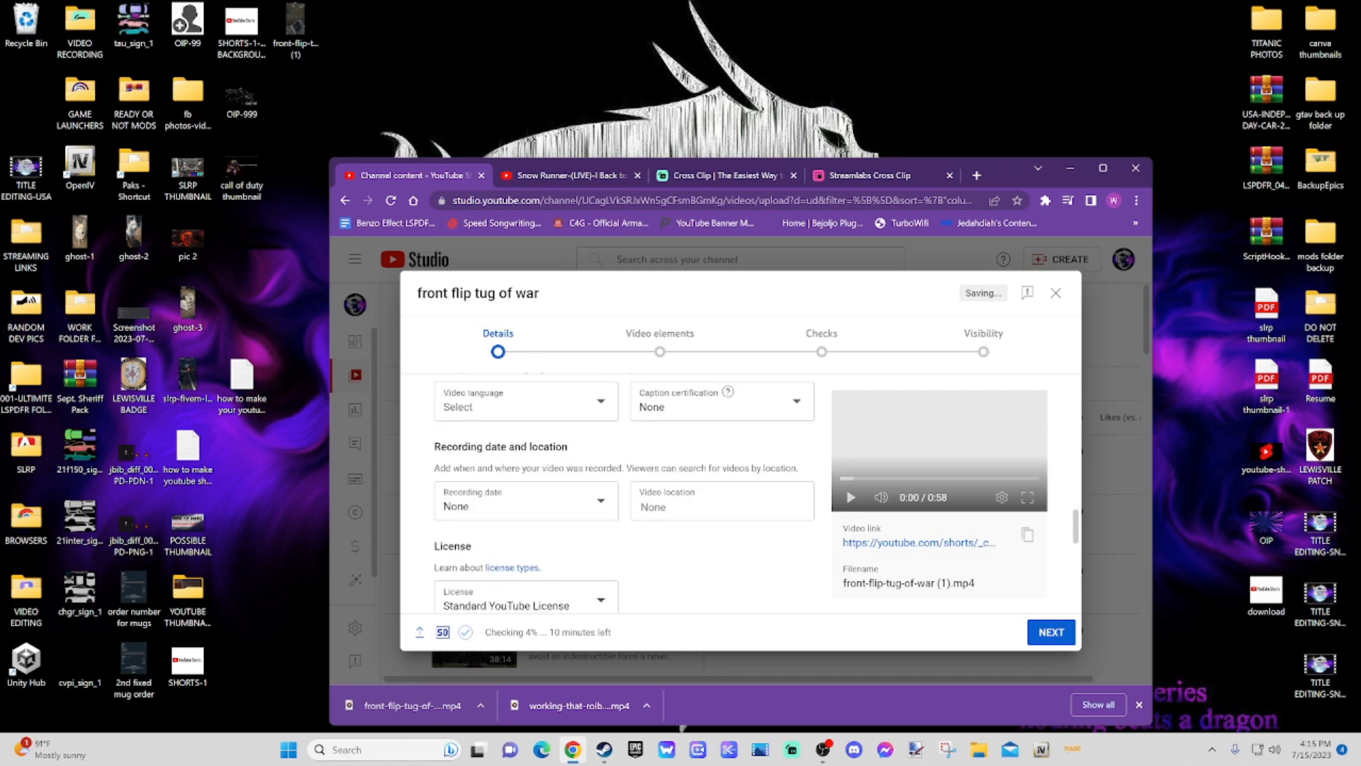
scroll(619, 512, "down", 3)
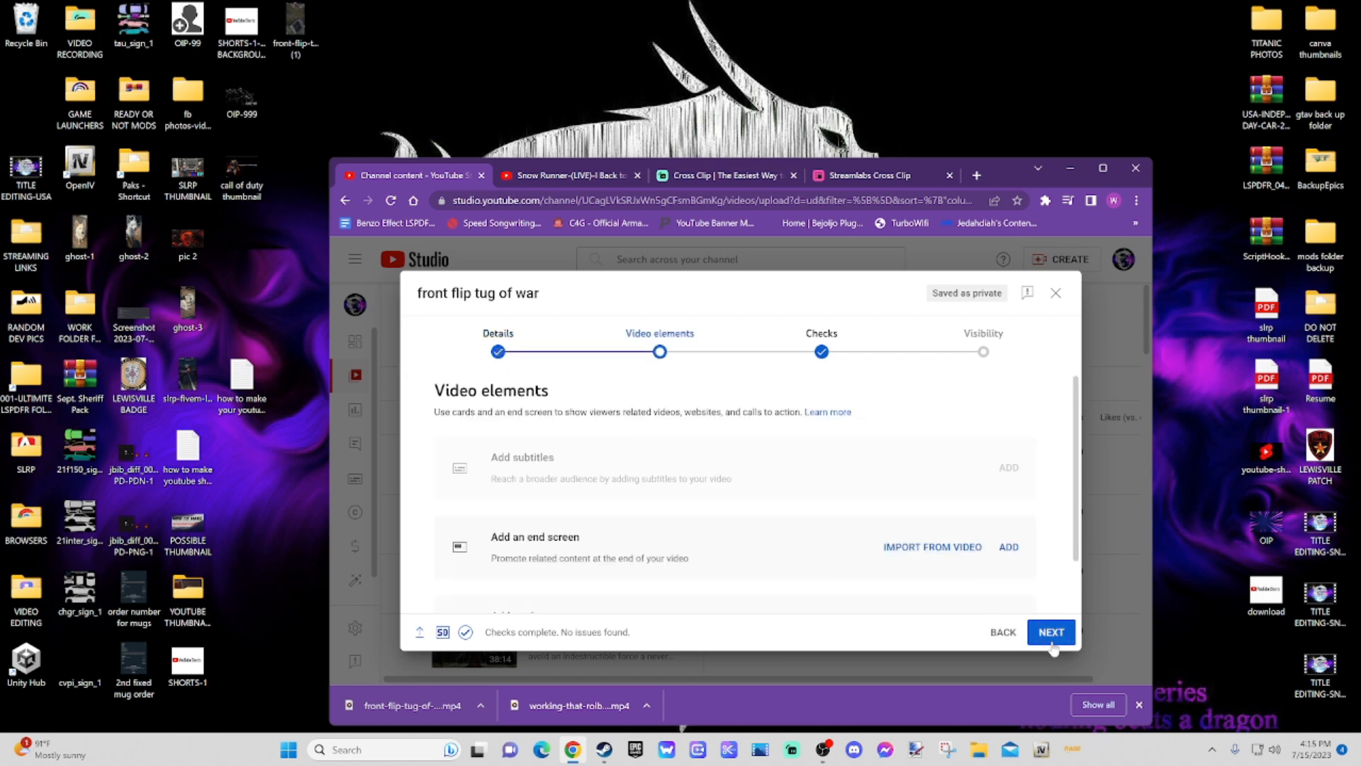
scroll(953, 578, "down", 2)
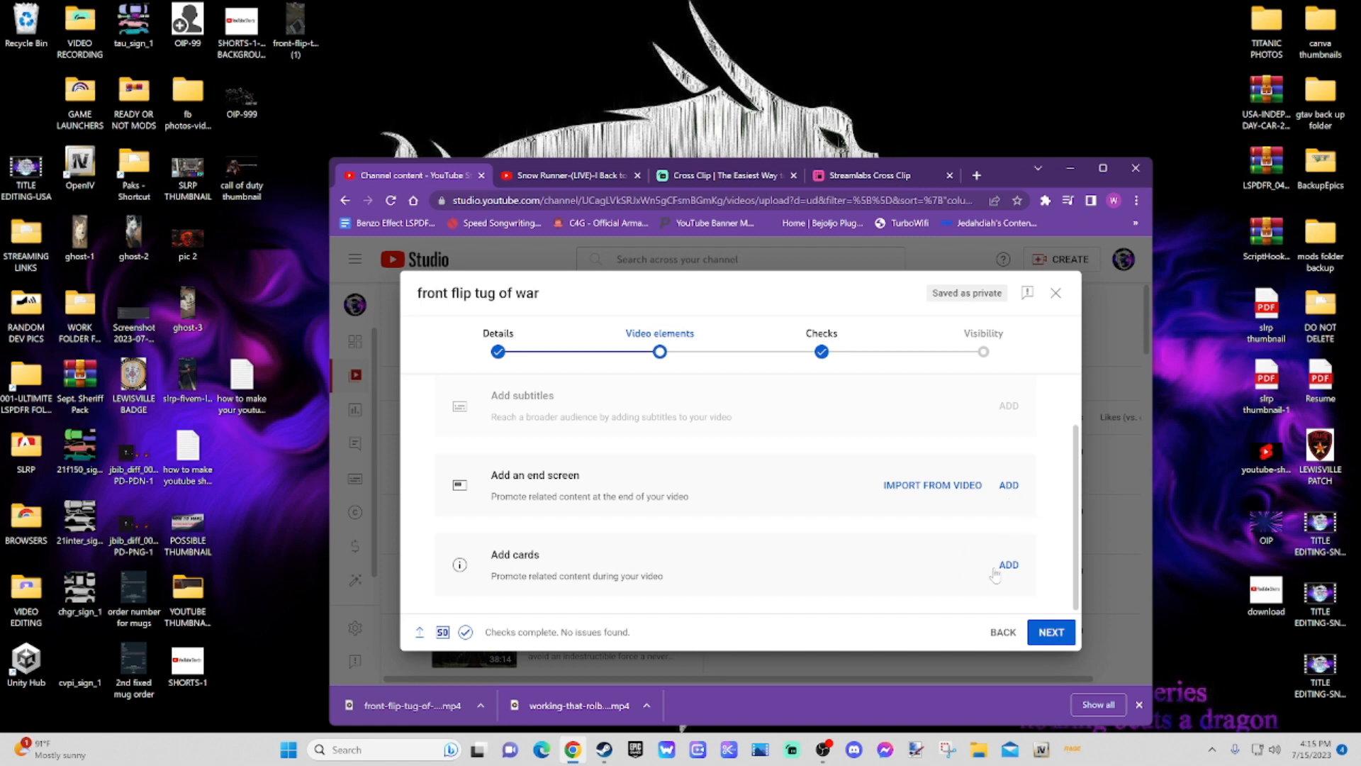
left_click(1052, 633)
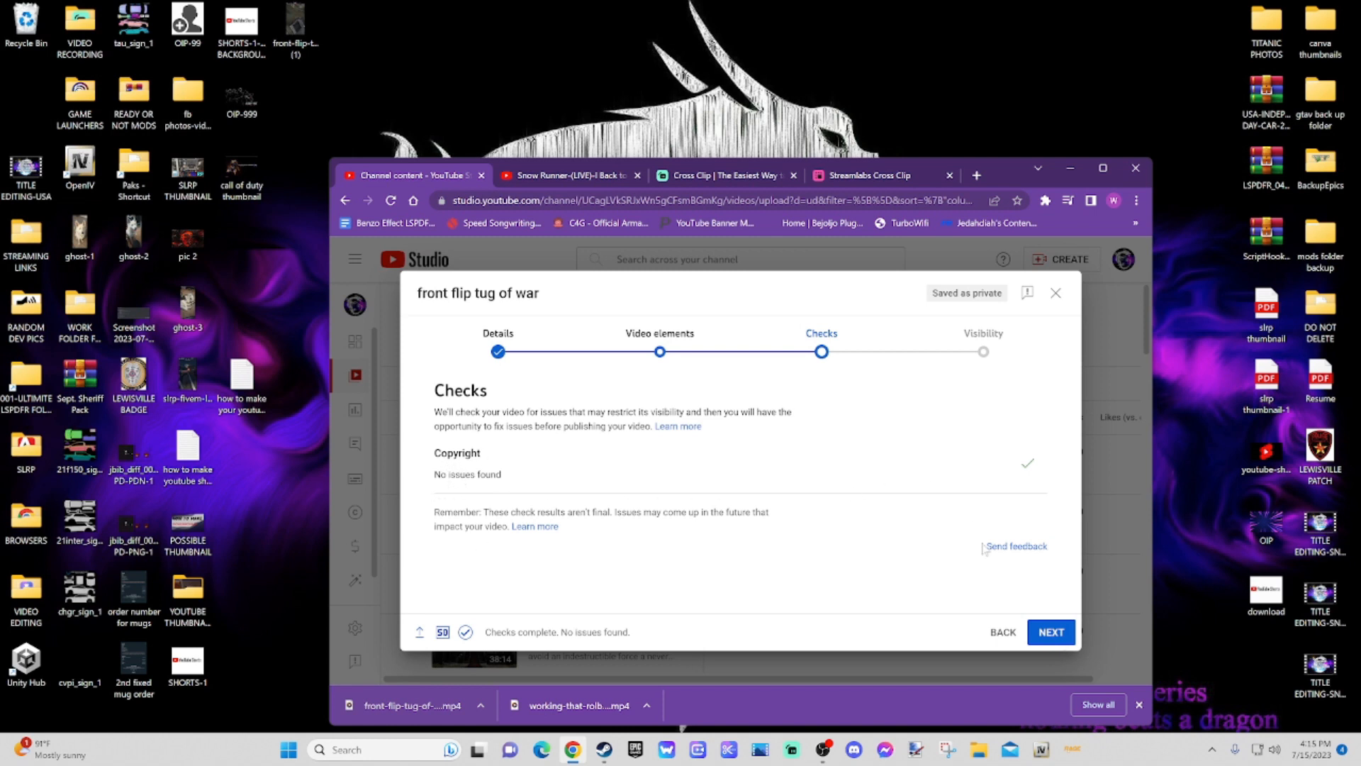
Step: Advance to the Visibility page and choose to schedule the video's public release for Jul 31, 2023
left_click(1054, 633)
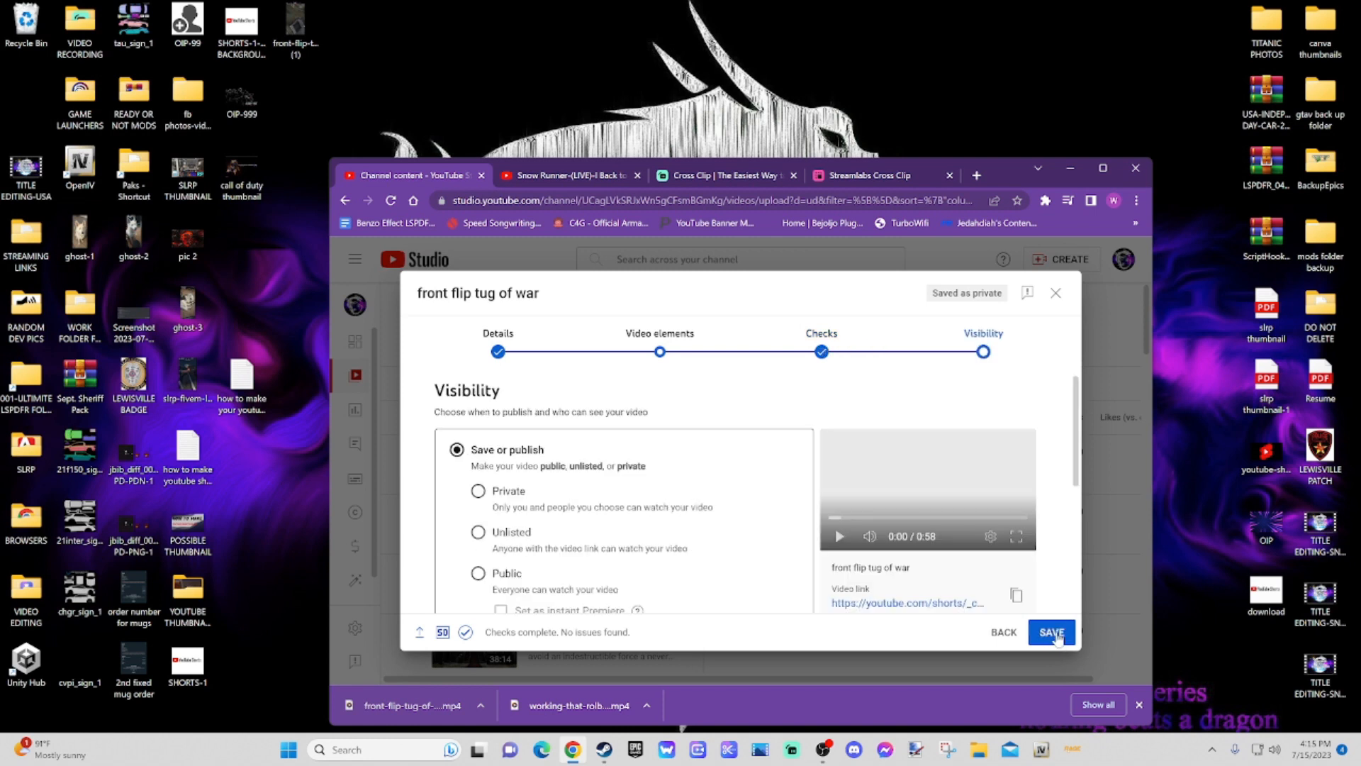
scroll(474, 443, "down", 3)
left_click(478, 429)
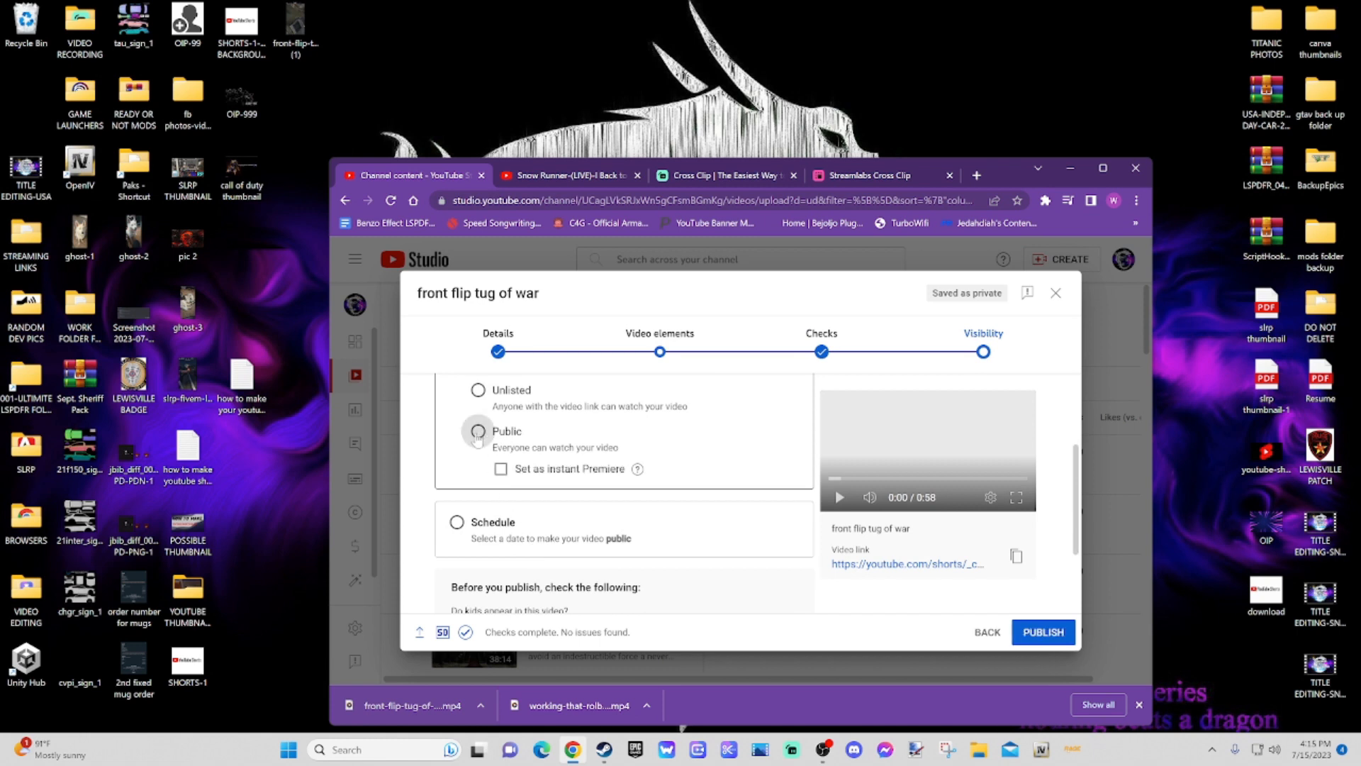
left_click(456, 523)
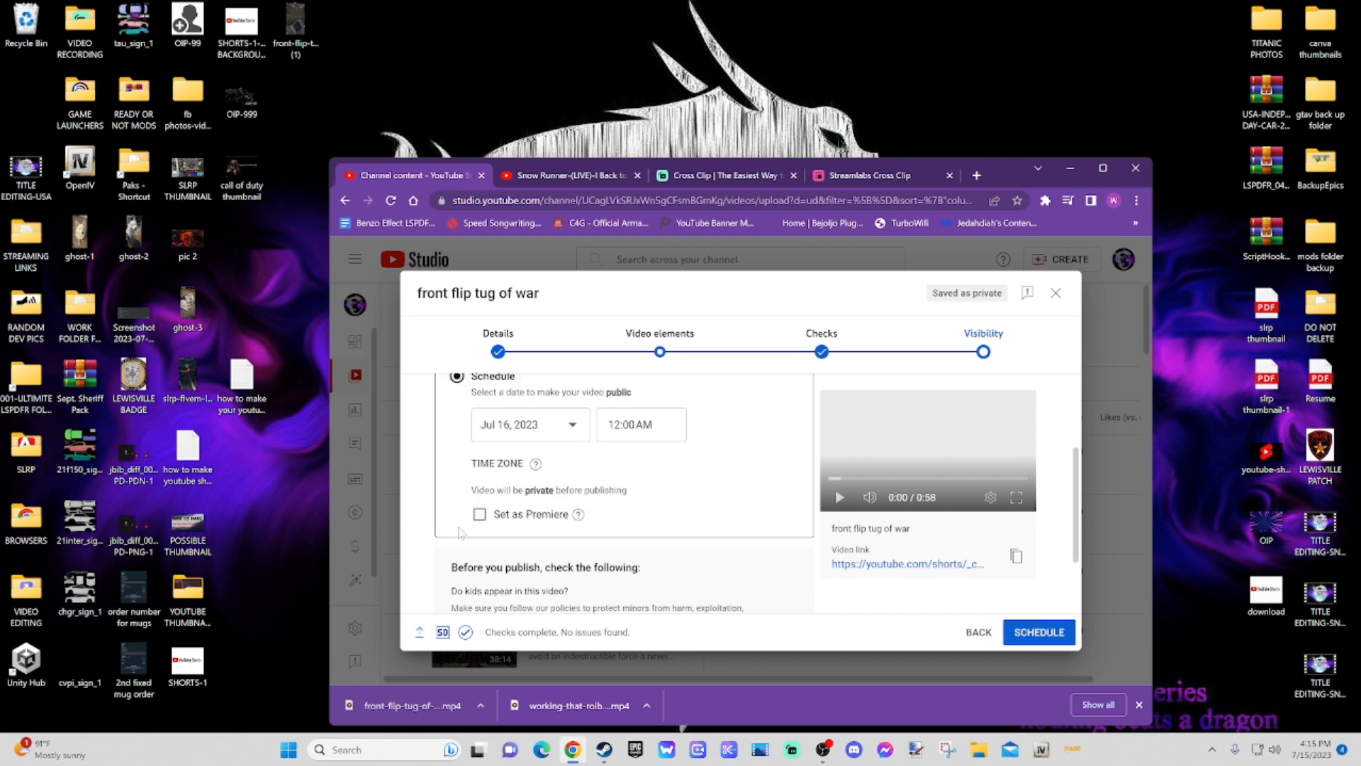
left_click(572, 427)
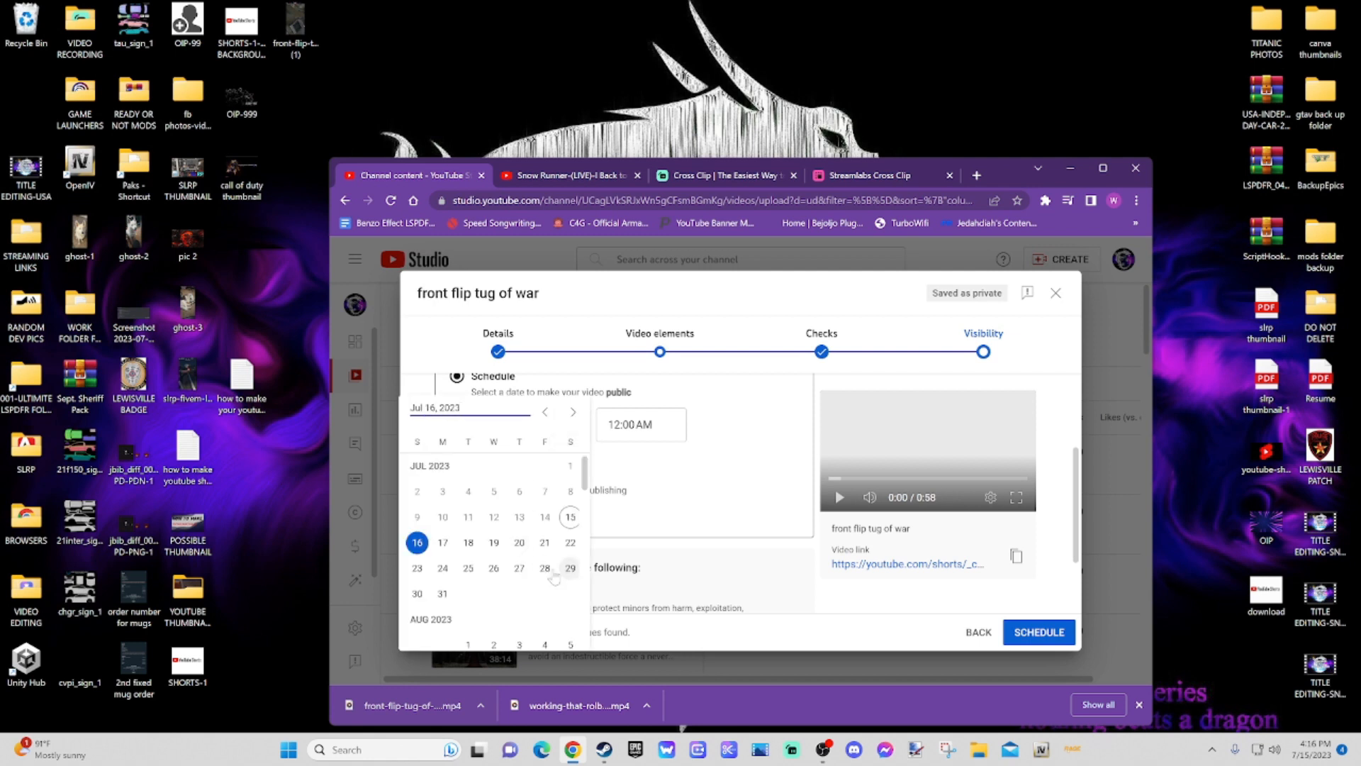
left_click(443, 593)
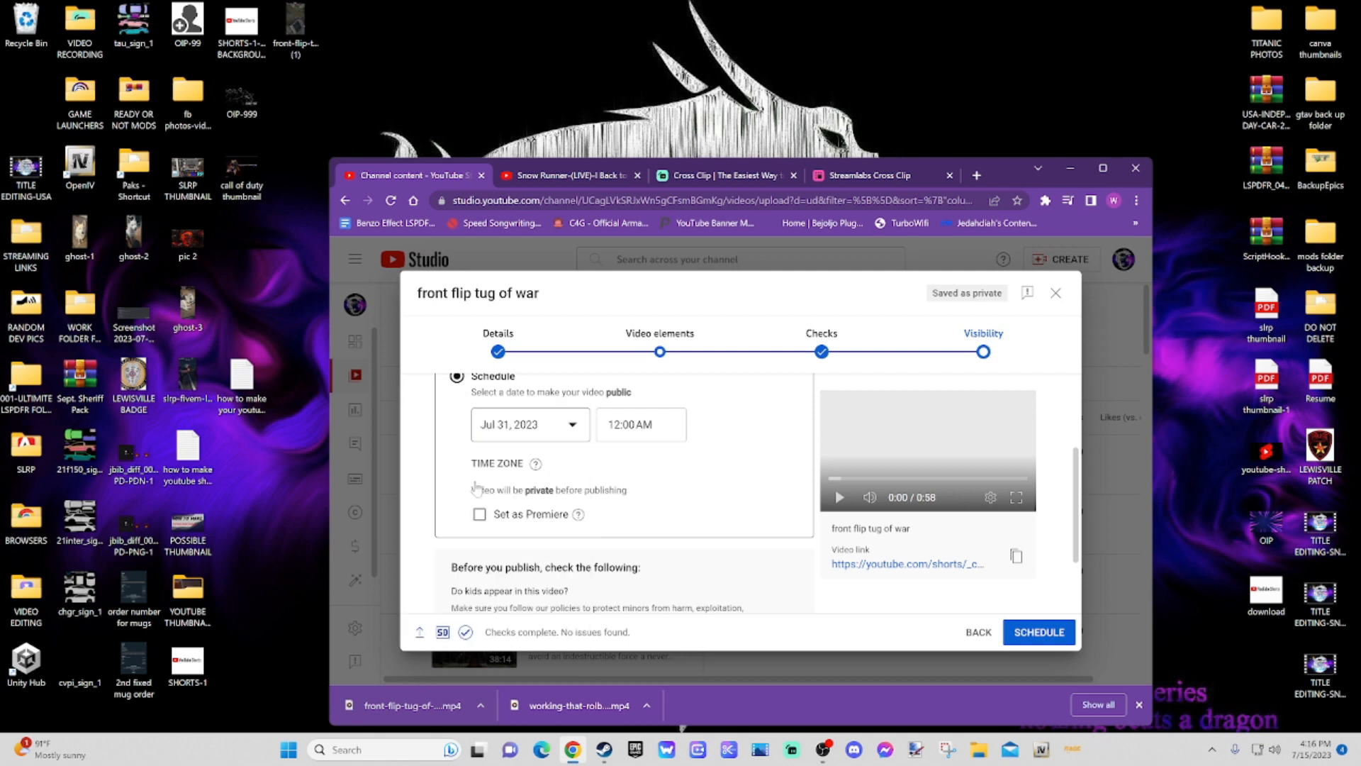
Step: Set the release time to 12:00 PM, schedule the video, and dismiss the confirmation
left_click(640, 424)
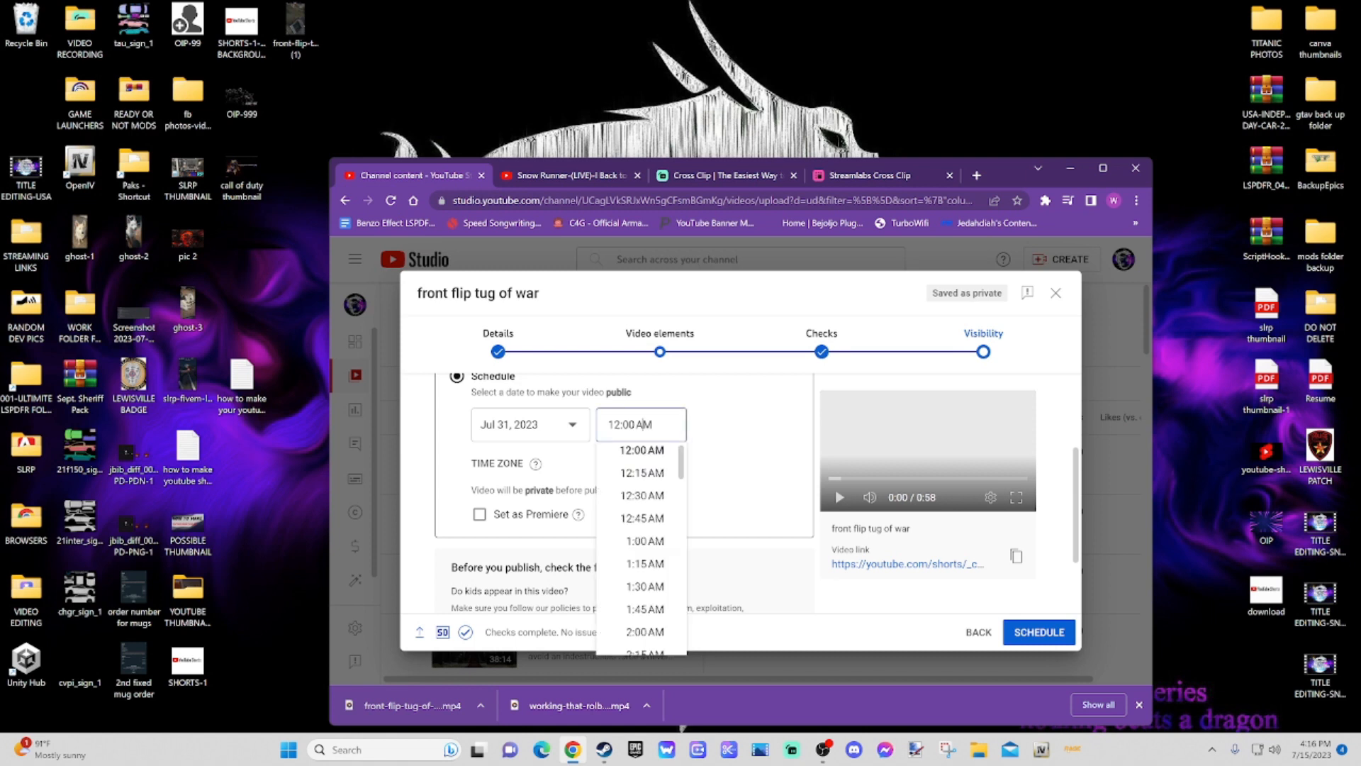
scroll(649, 462, "down", 6)
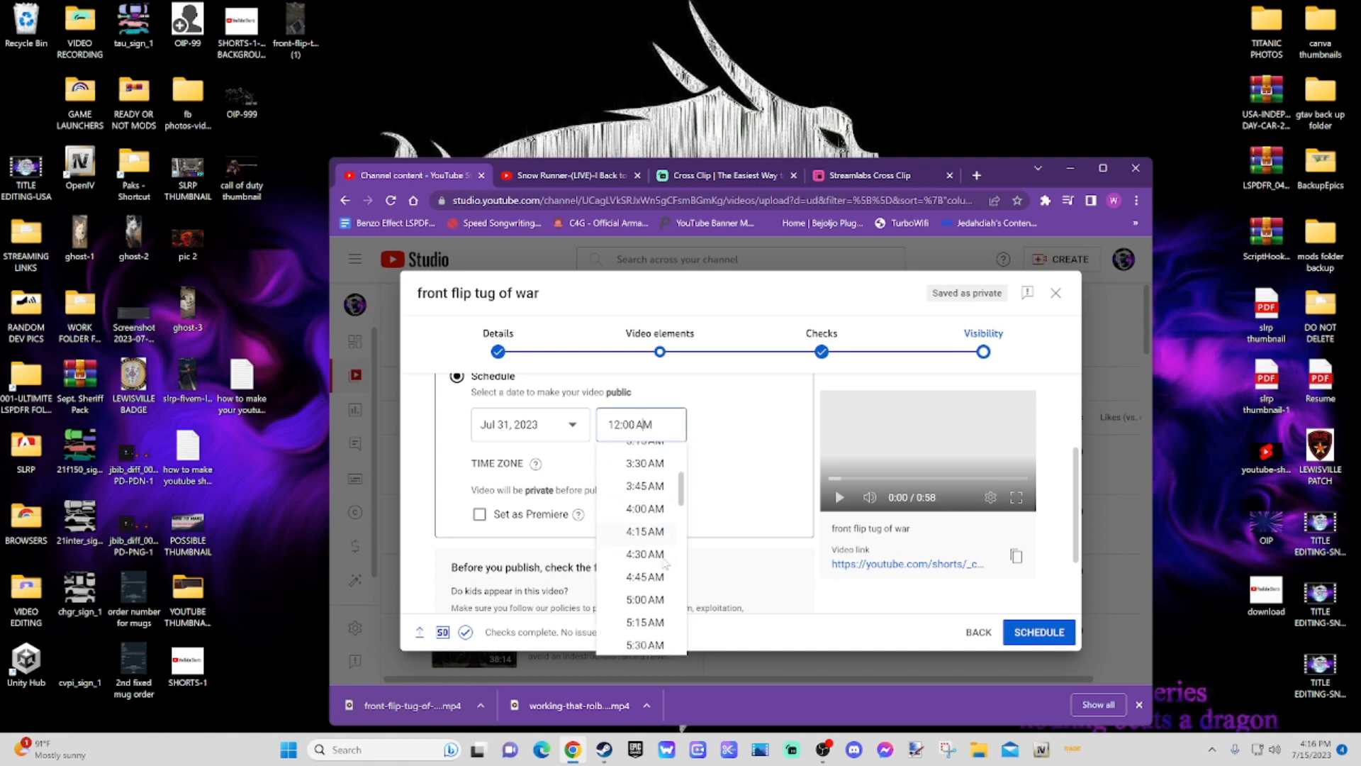
scroll(664, 567, "down", 7)
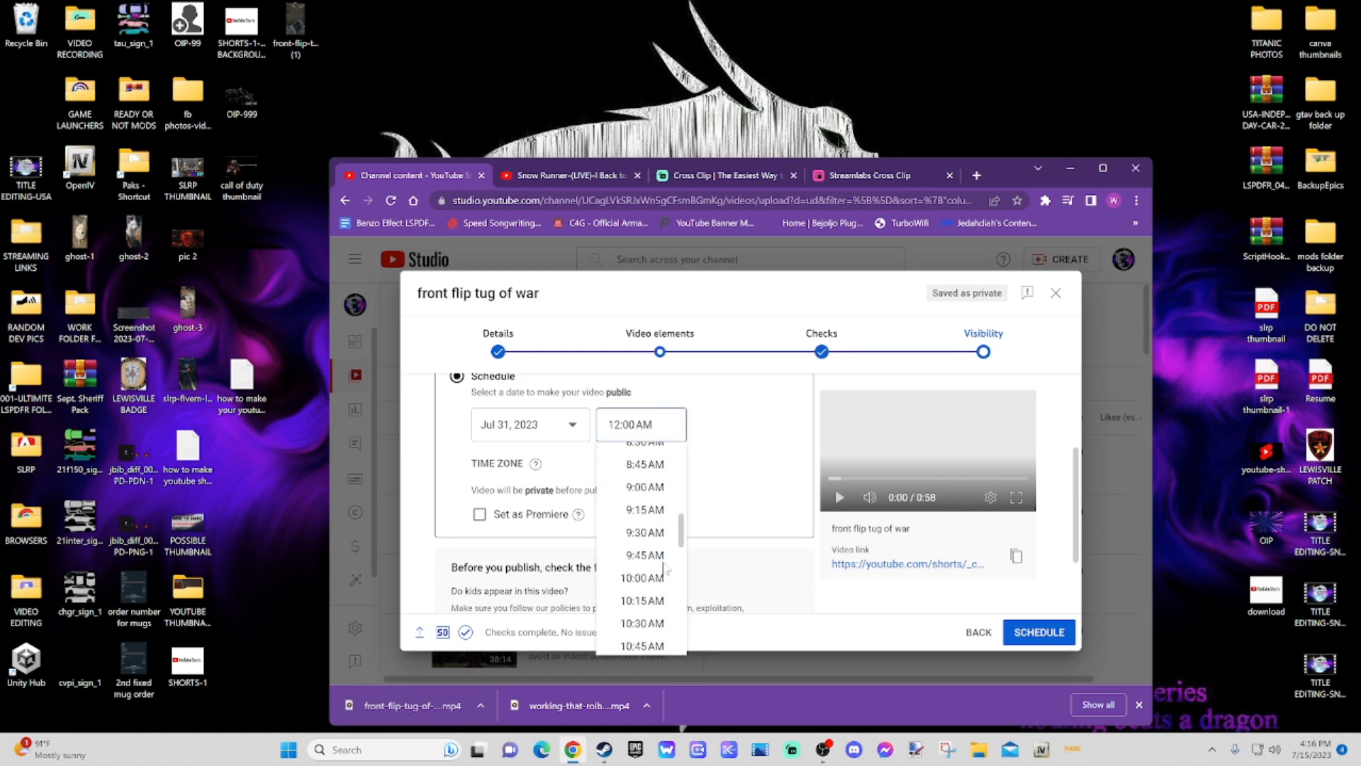
scroll(664, 567, "down", 1)
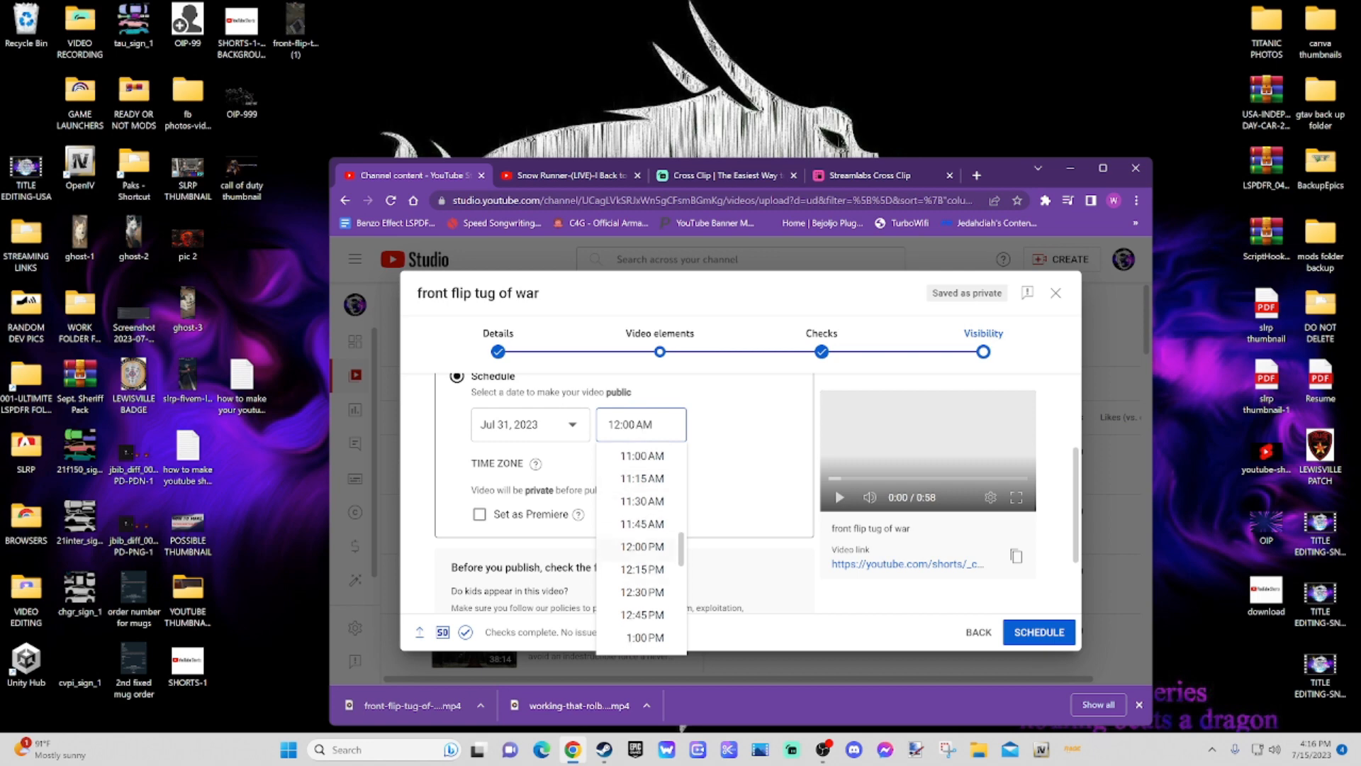
left_click(642, 546)
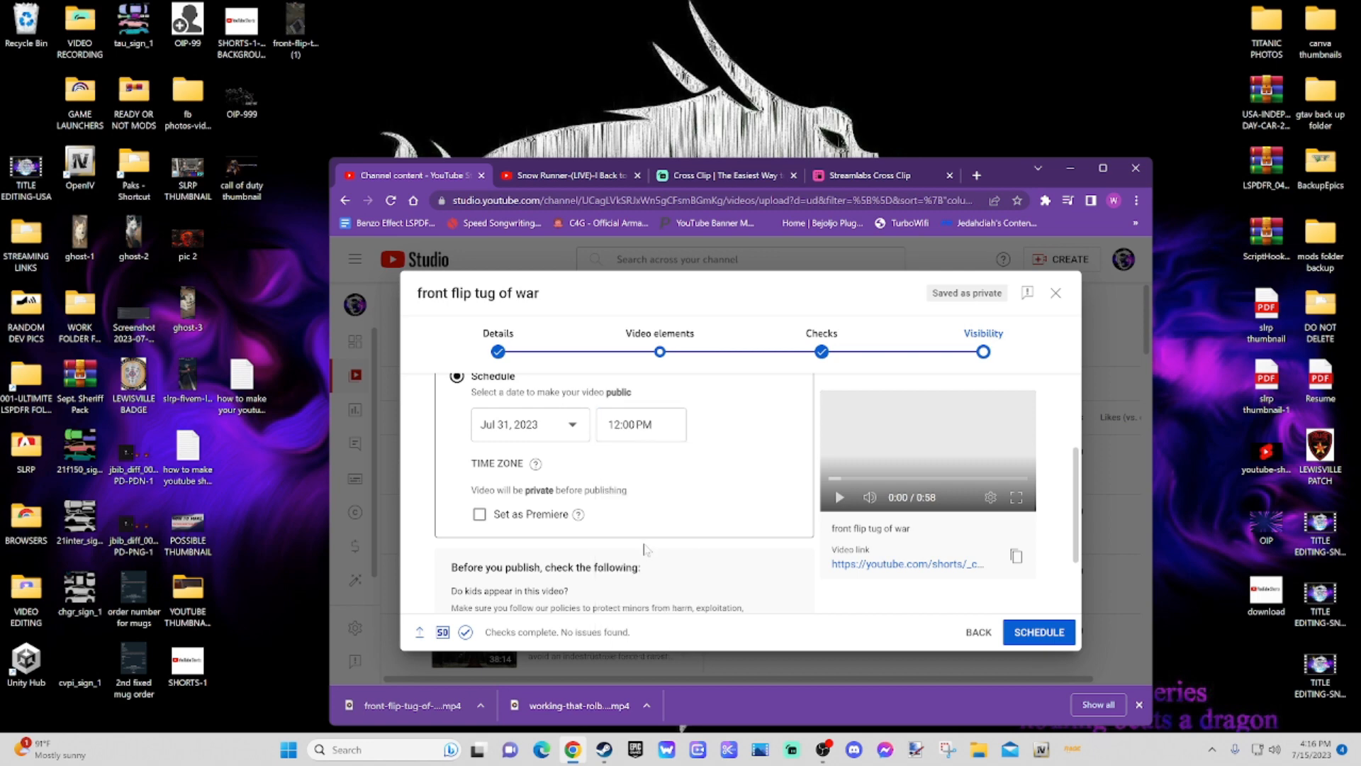
left_click(1039, 631)
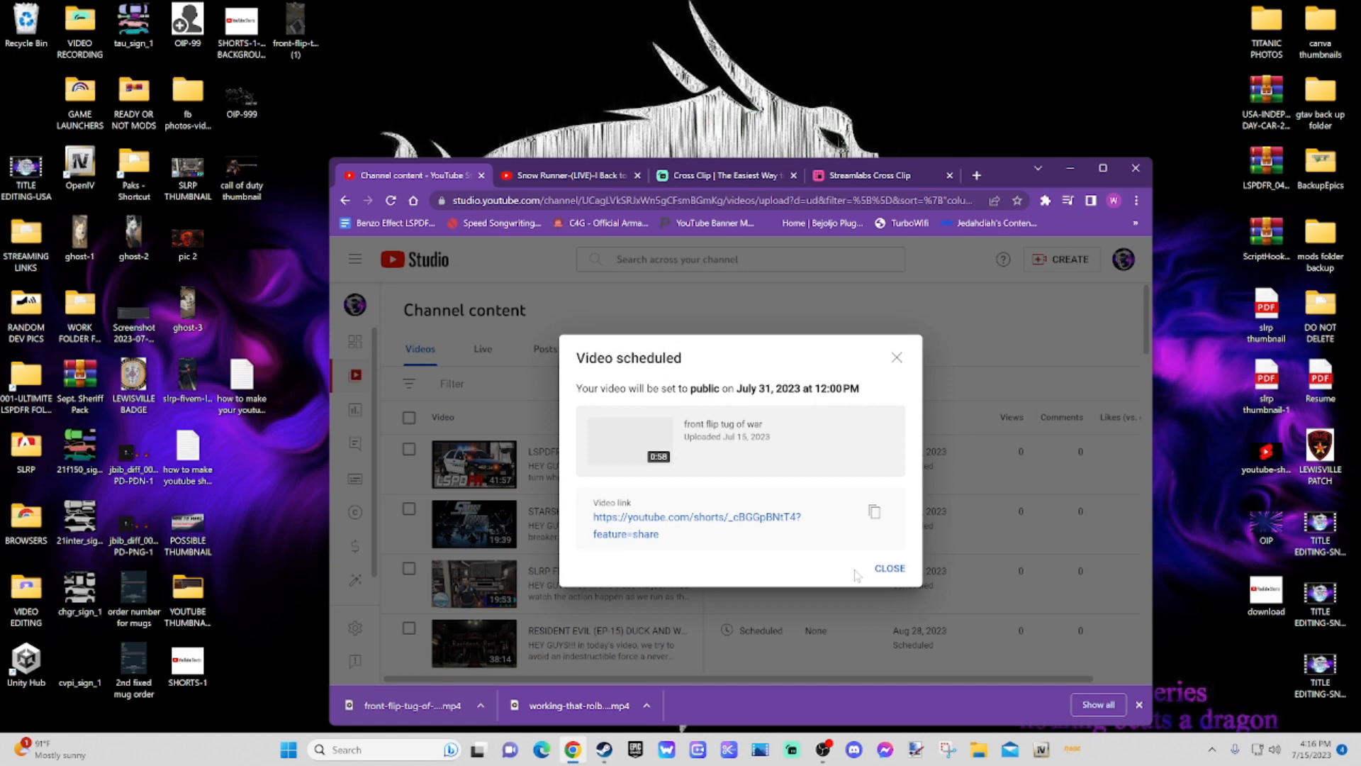
left_click(887, 571)
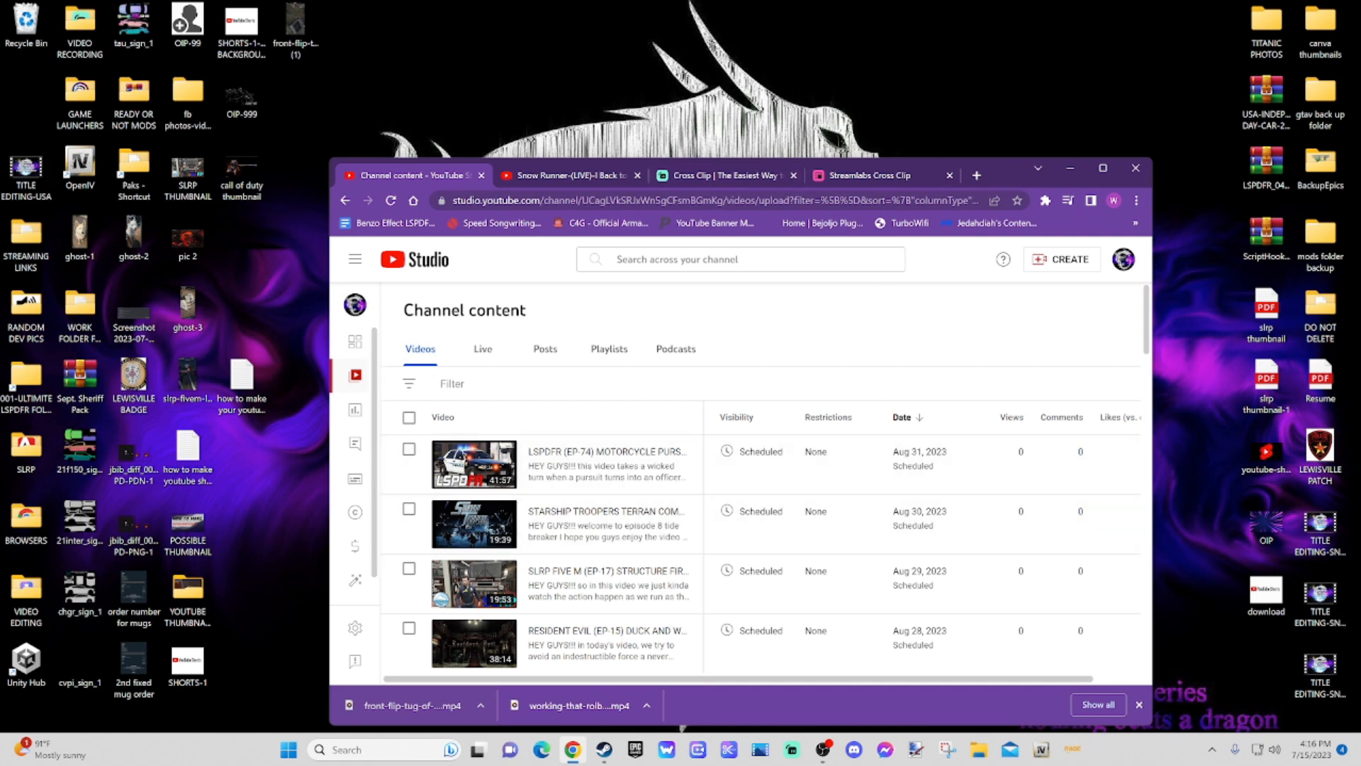
Step: Minimize the browser and open the My Book (D:) drive in File Explorer
left_click(1070, 168)
left_click(979, 750)
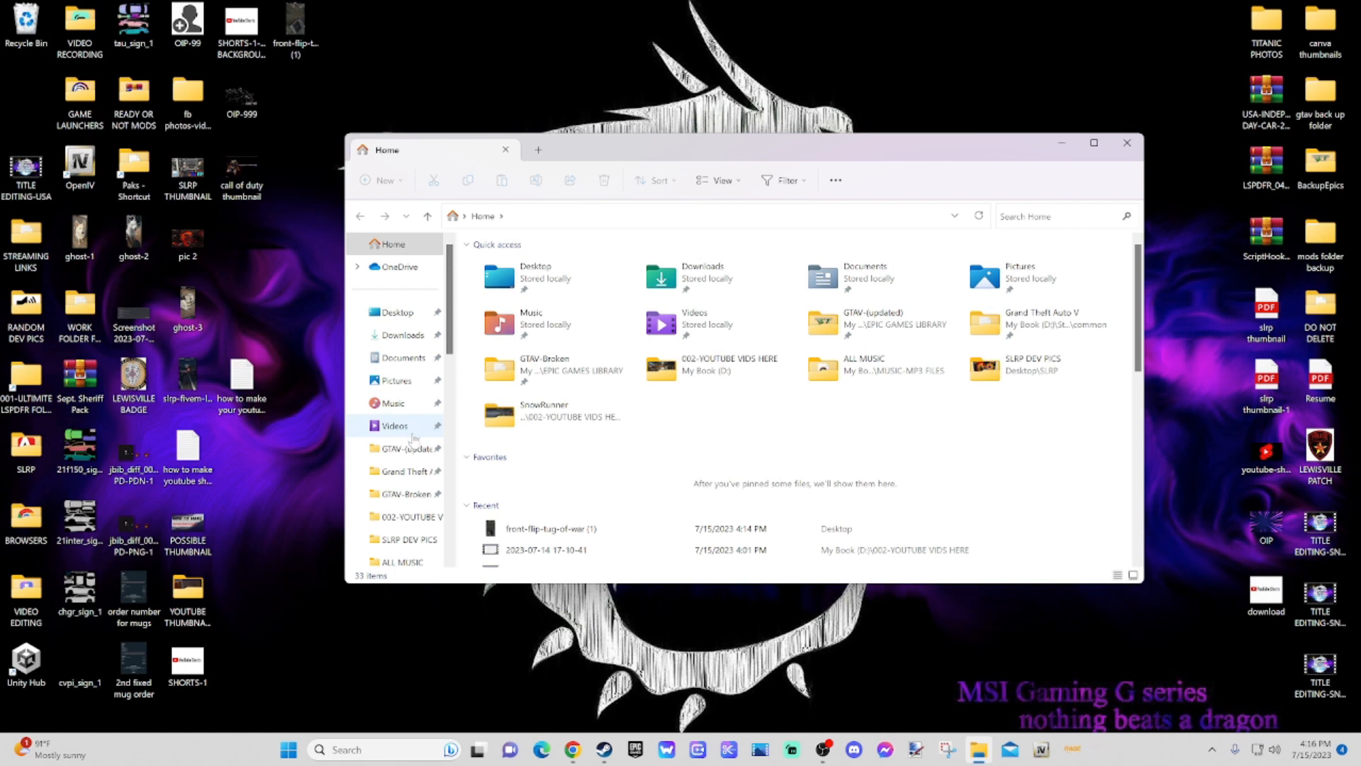
scroll(411, 454, "down", 1)
scroll(412, 458, "down", 1)
scroll(412, 458, "down", 1)
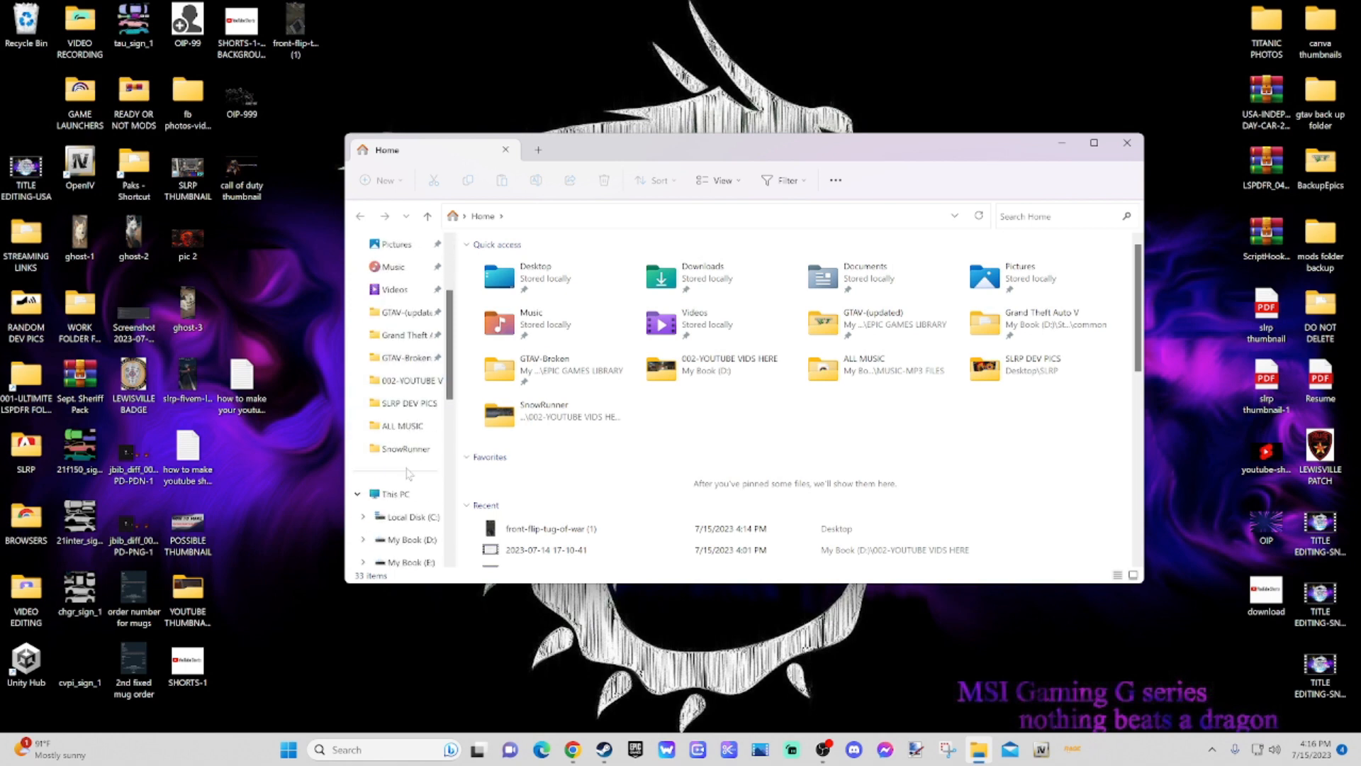
left_click(414, 545)
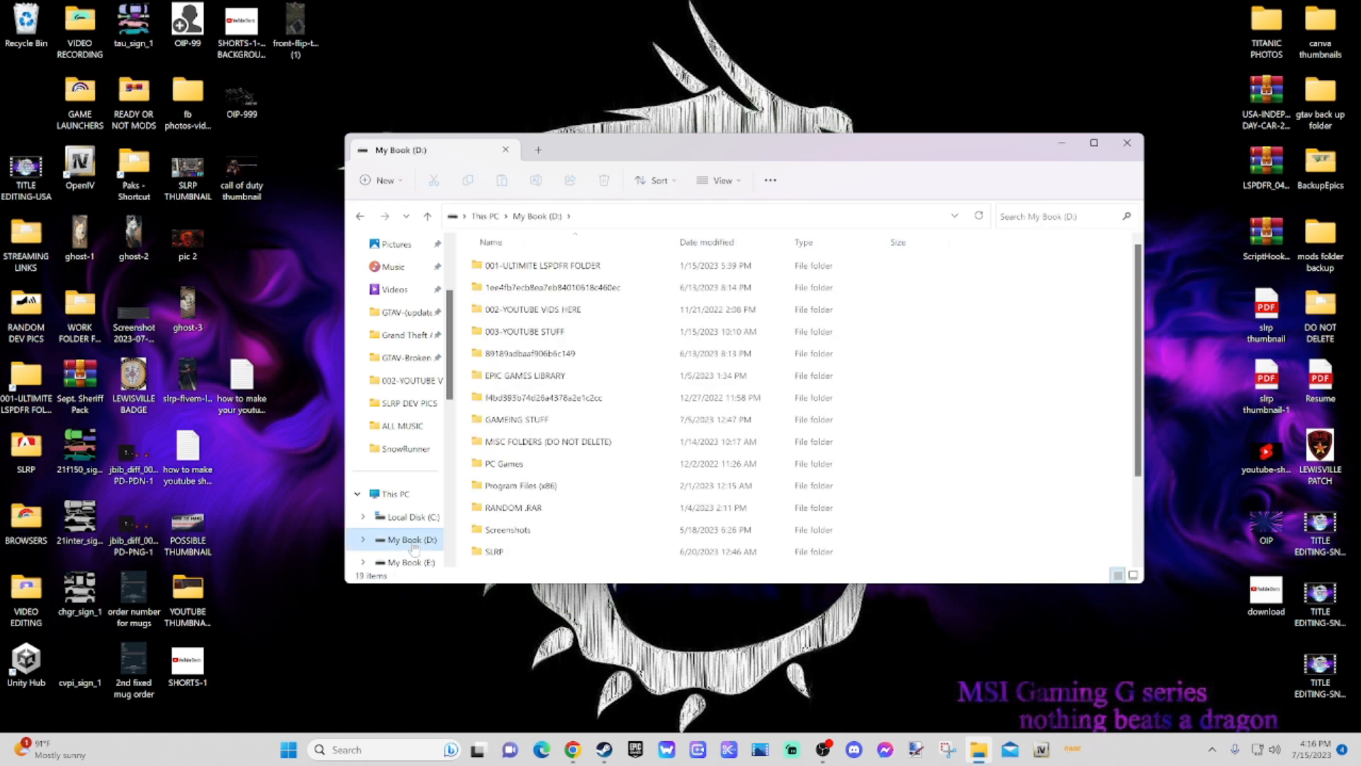
Step: Locate the Unlucky Fisherman video in the SnowRunner folder of 002-YOUTUBE VIDS HERE, then close File Explorer
mouse_move(560, 425)
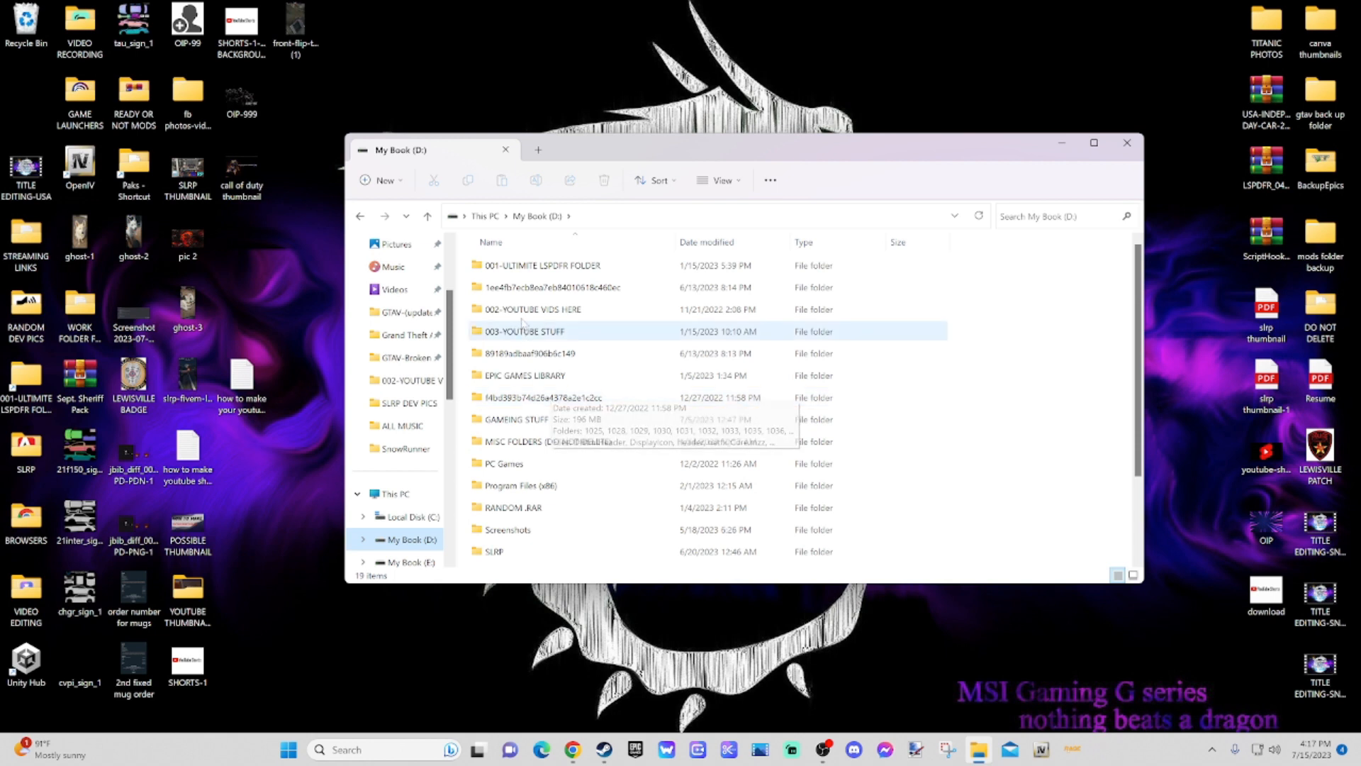
double_click(546, 315)
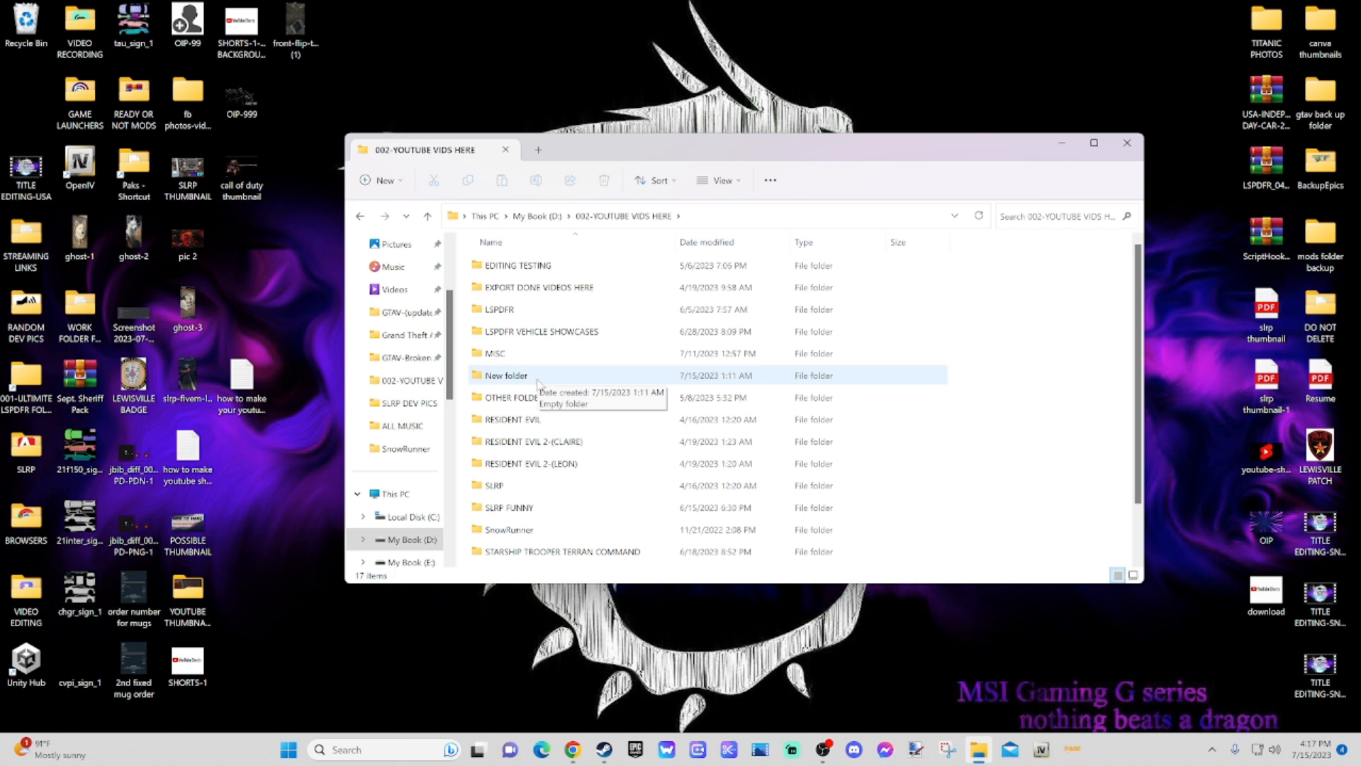
double_click(508, 529)
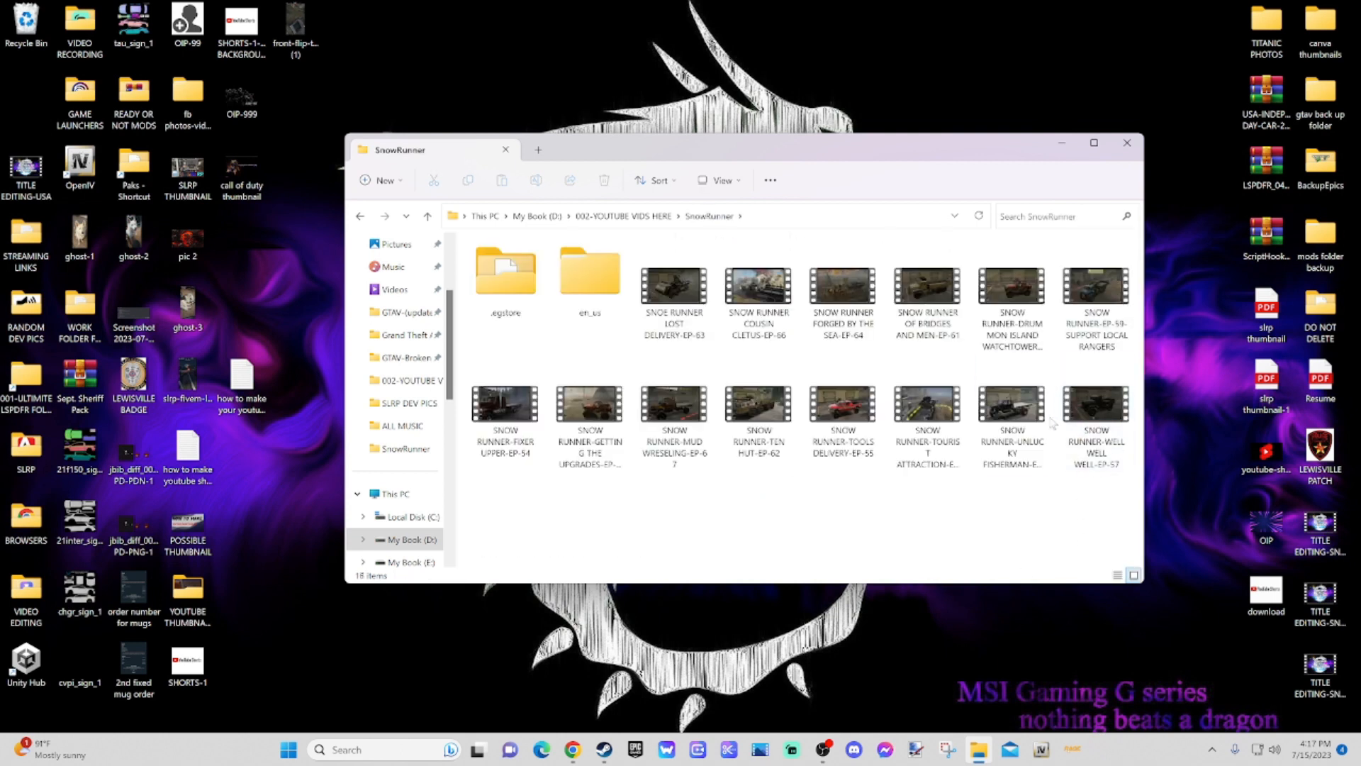
left_click(1020, 418)
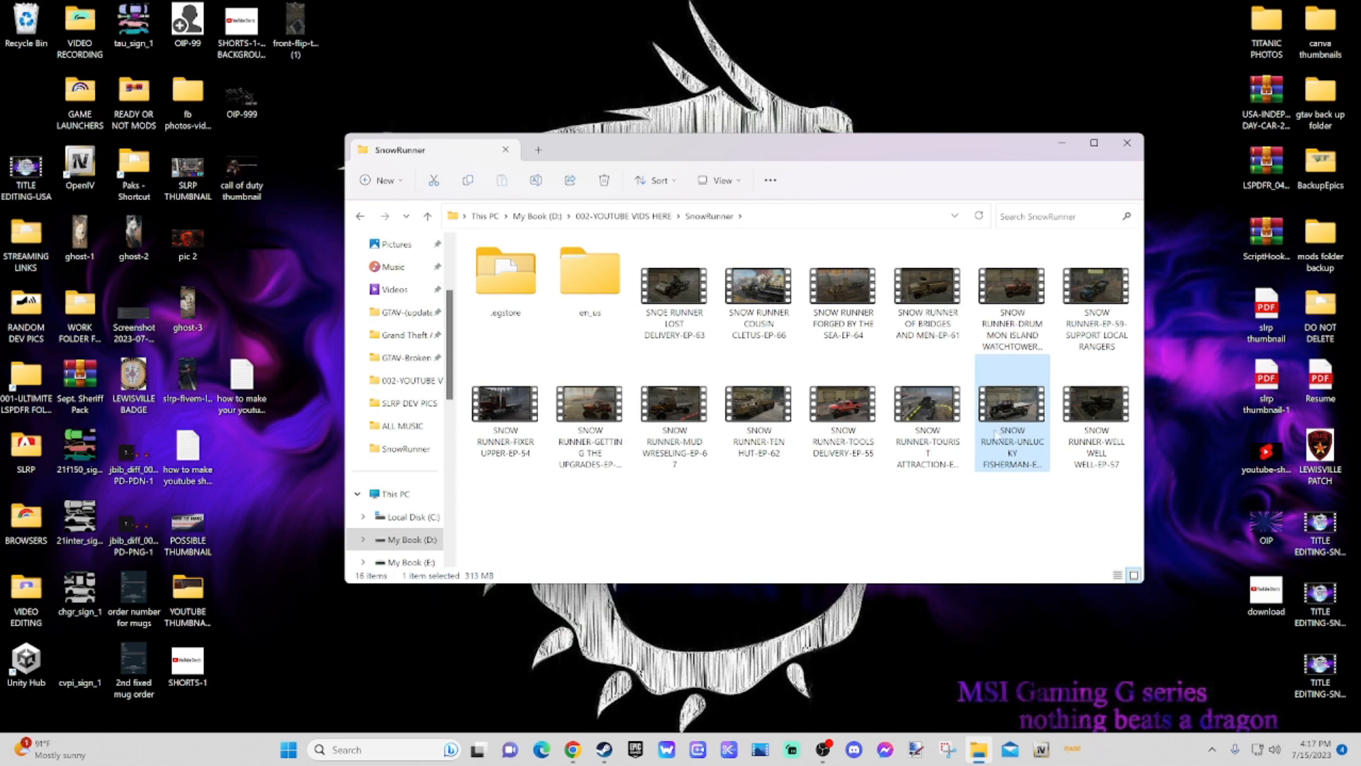
left_click(1127, 142)
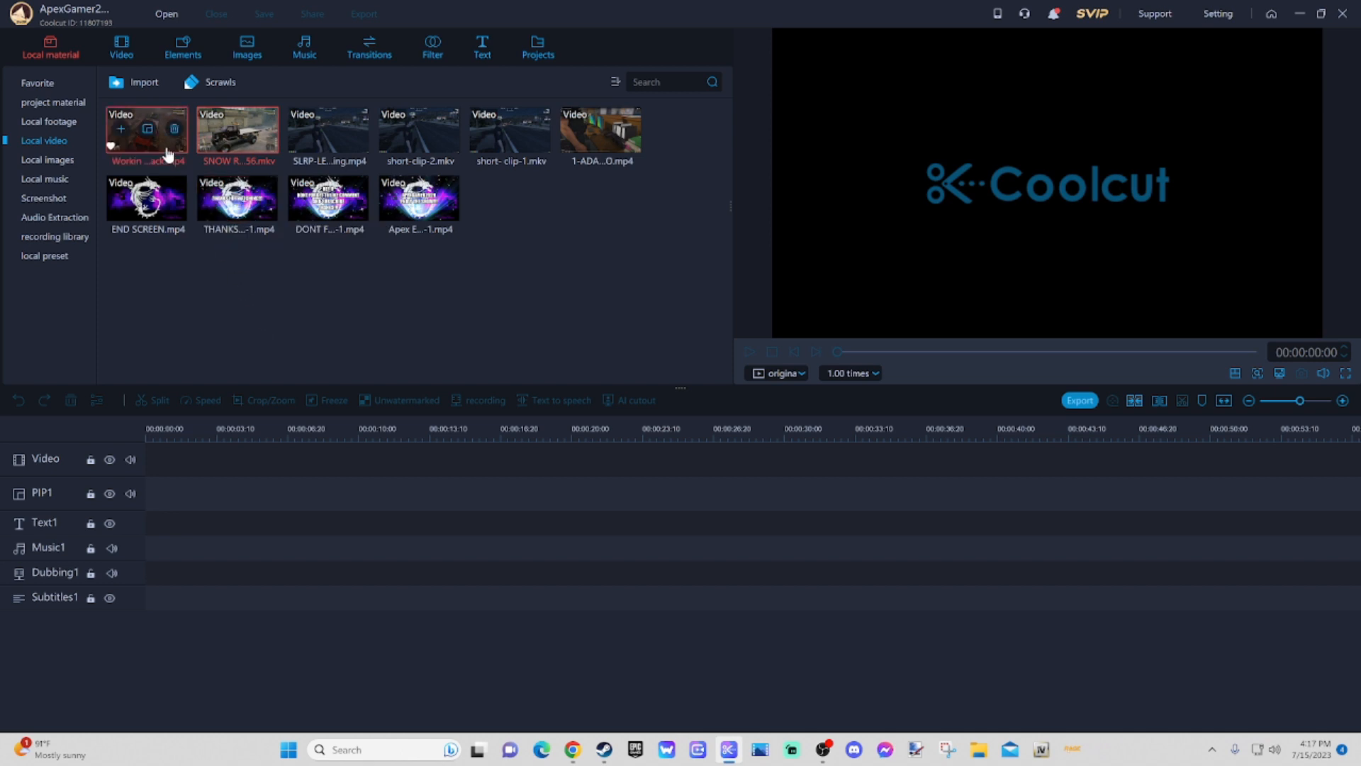
Step: In Coolcut, place Workin that Rollback.mp4 at the start of the video track and split it at 00:00:01:00
left_click_drag(159, 145, 146, 471)
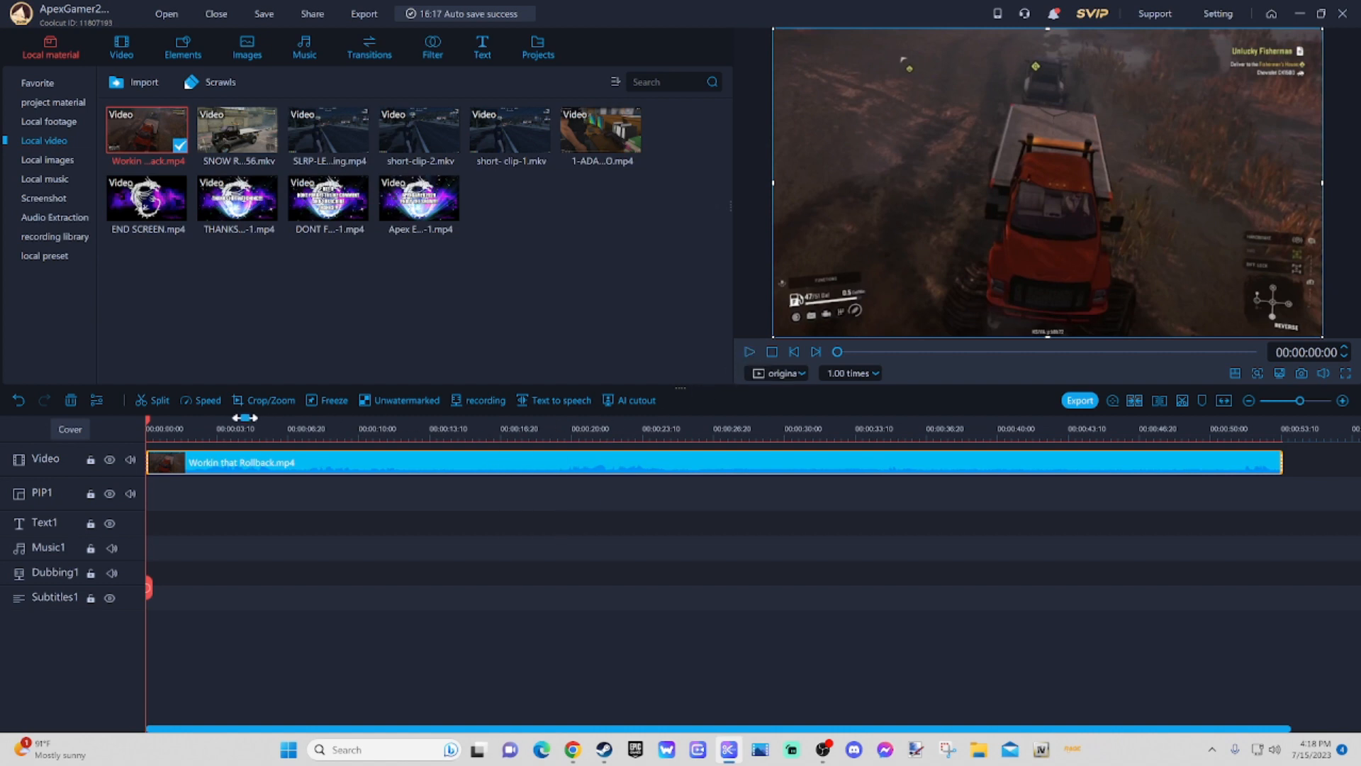
left_click_drag(148, 415, 166, 508)
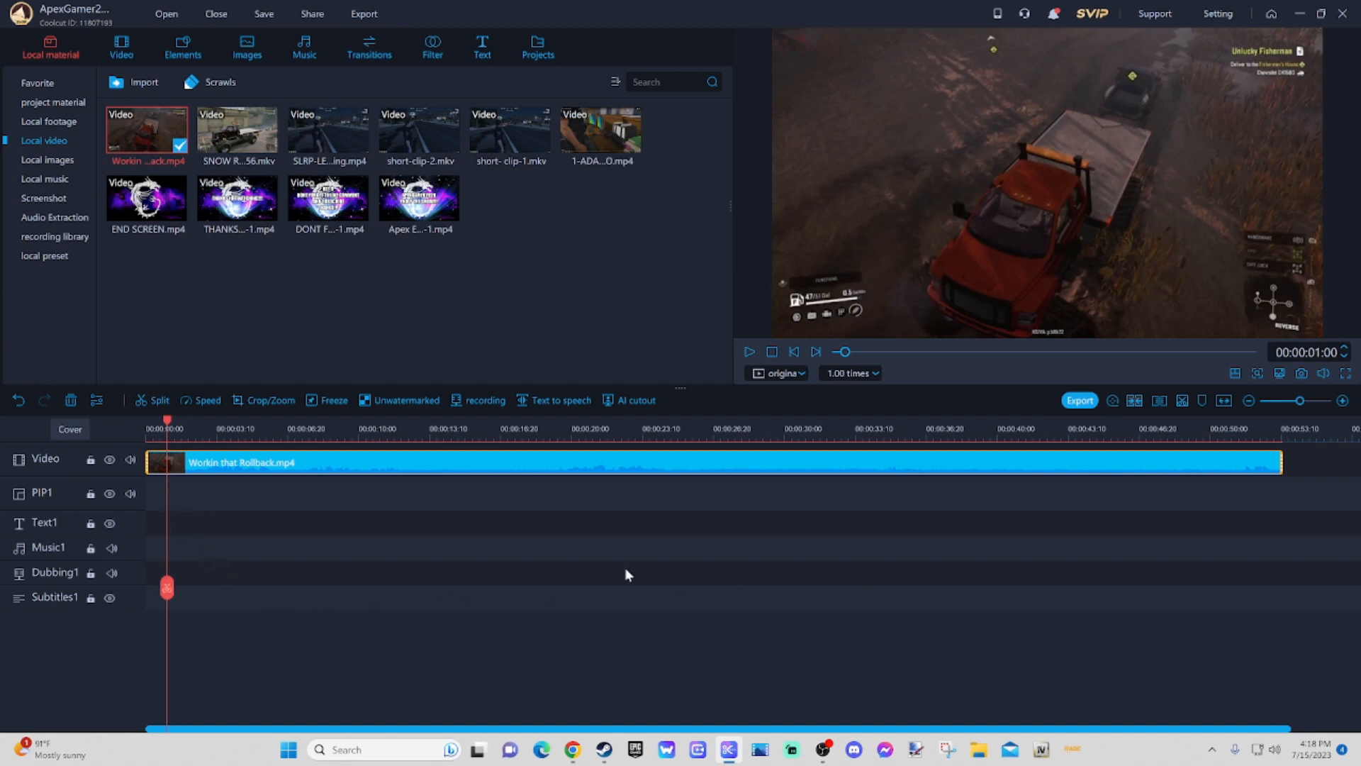
left_click(153, 402)
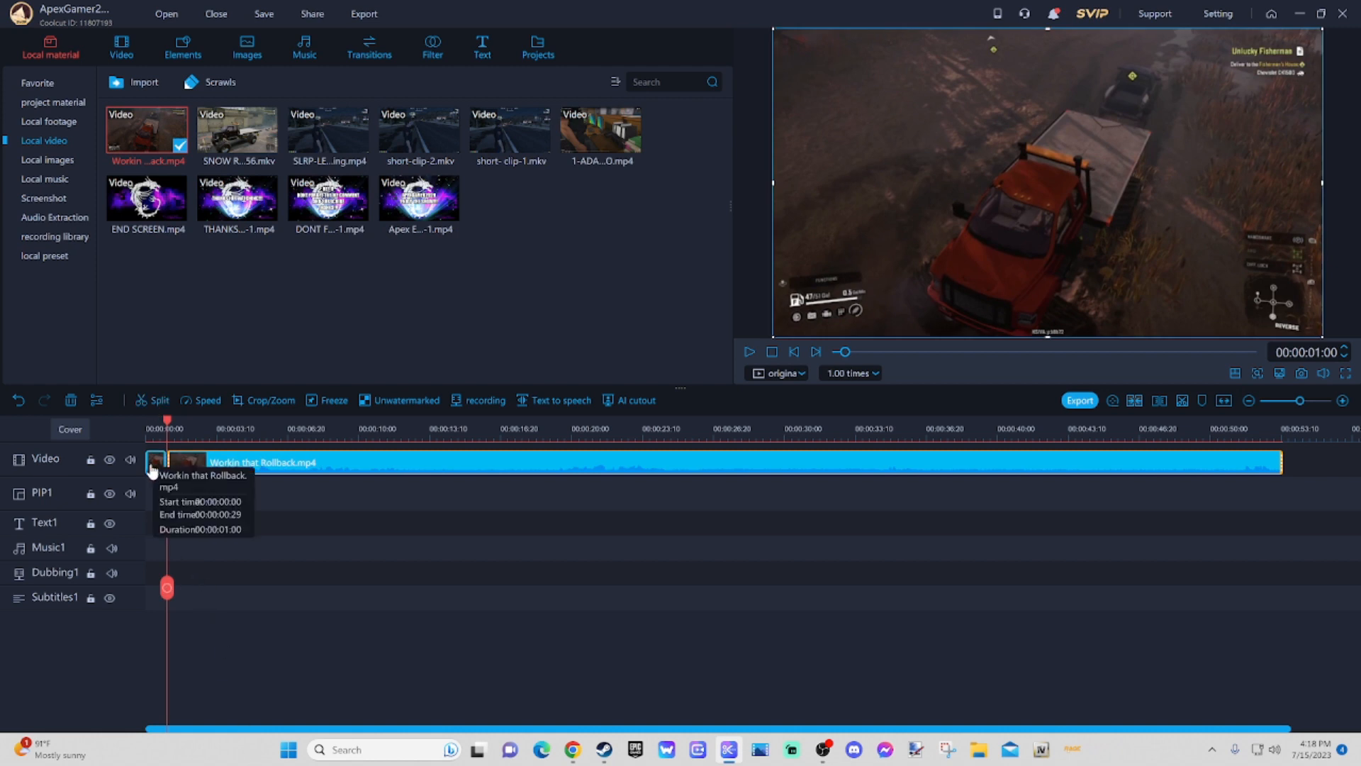
Step: Delete both pieces of the split rollback clip from the video track
left_click(228, 472)
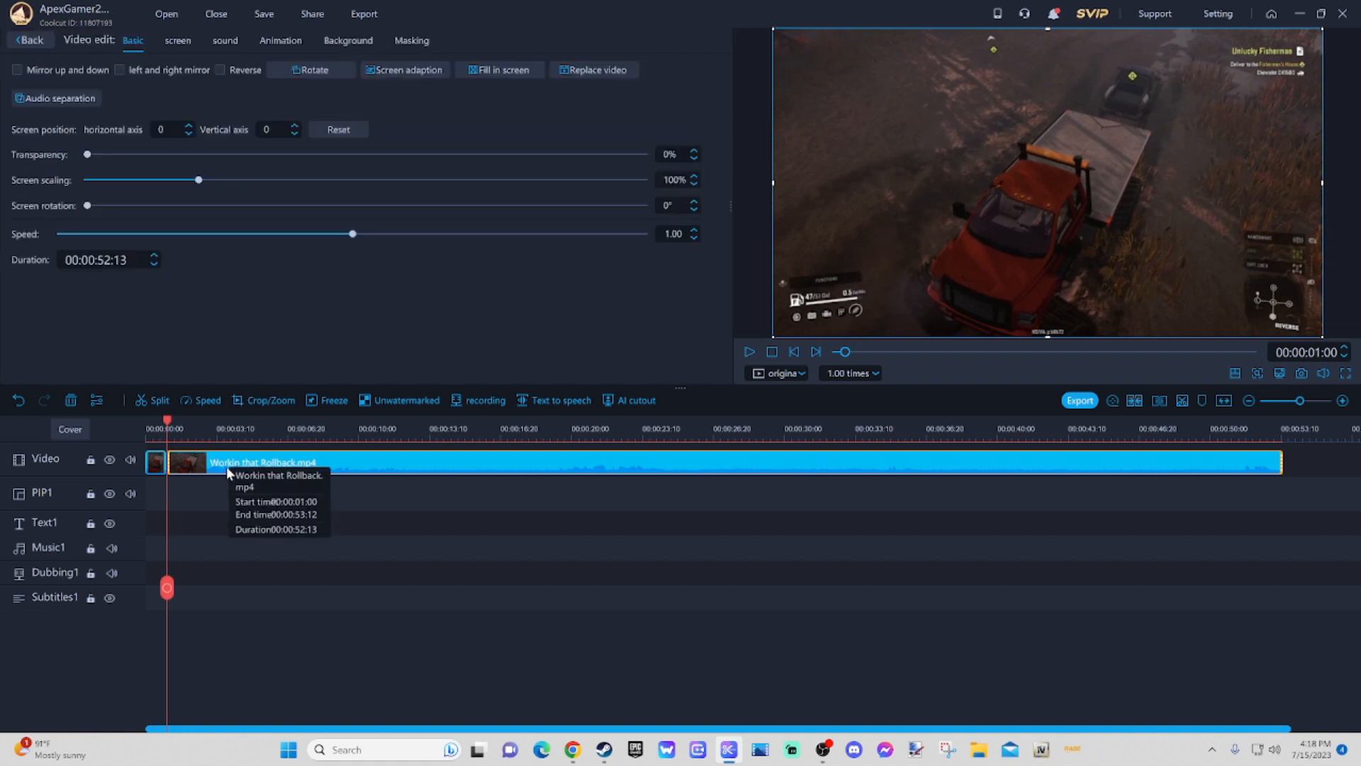
key("Delete")
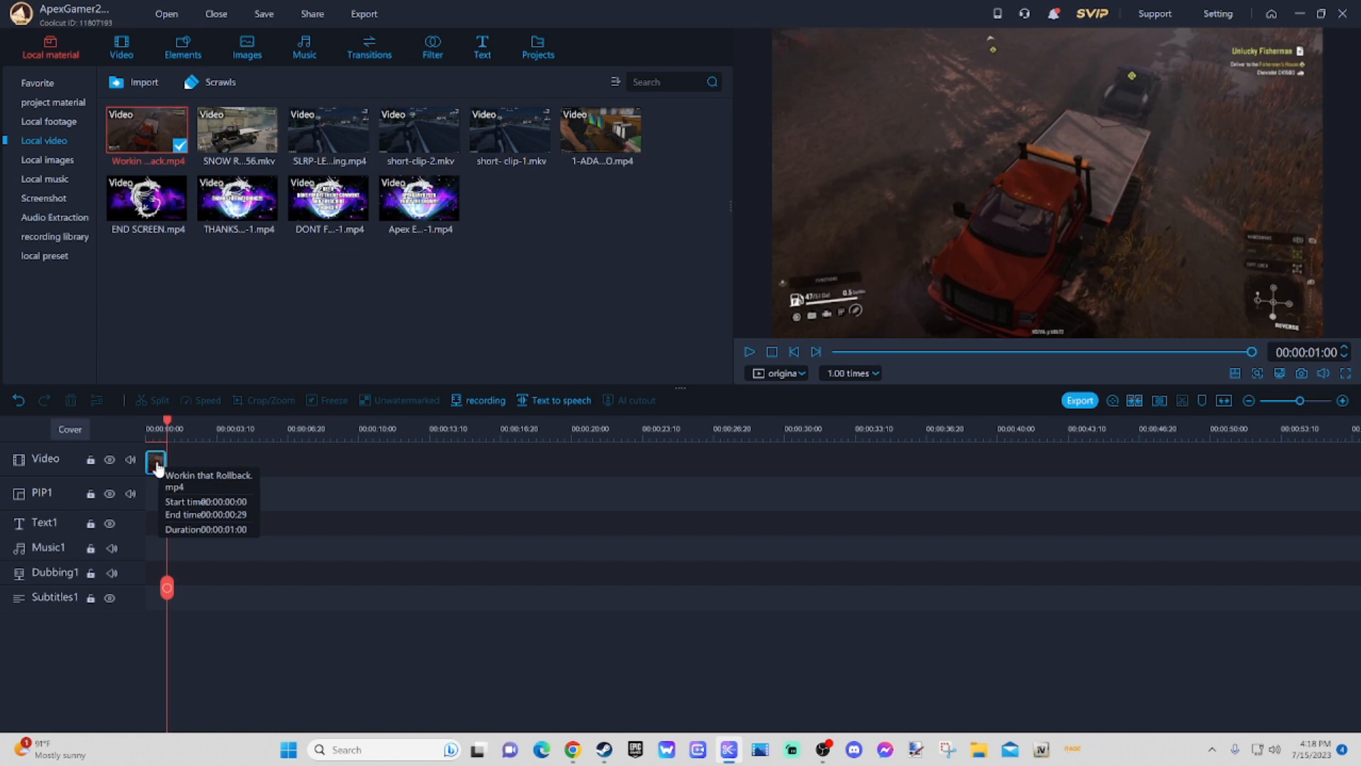
left_click(157, 465)
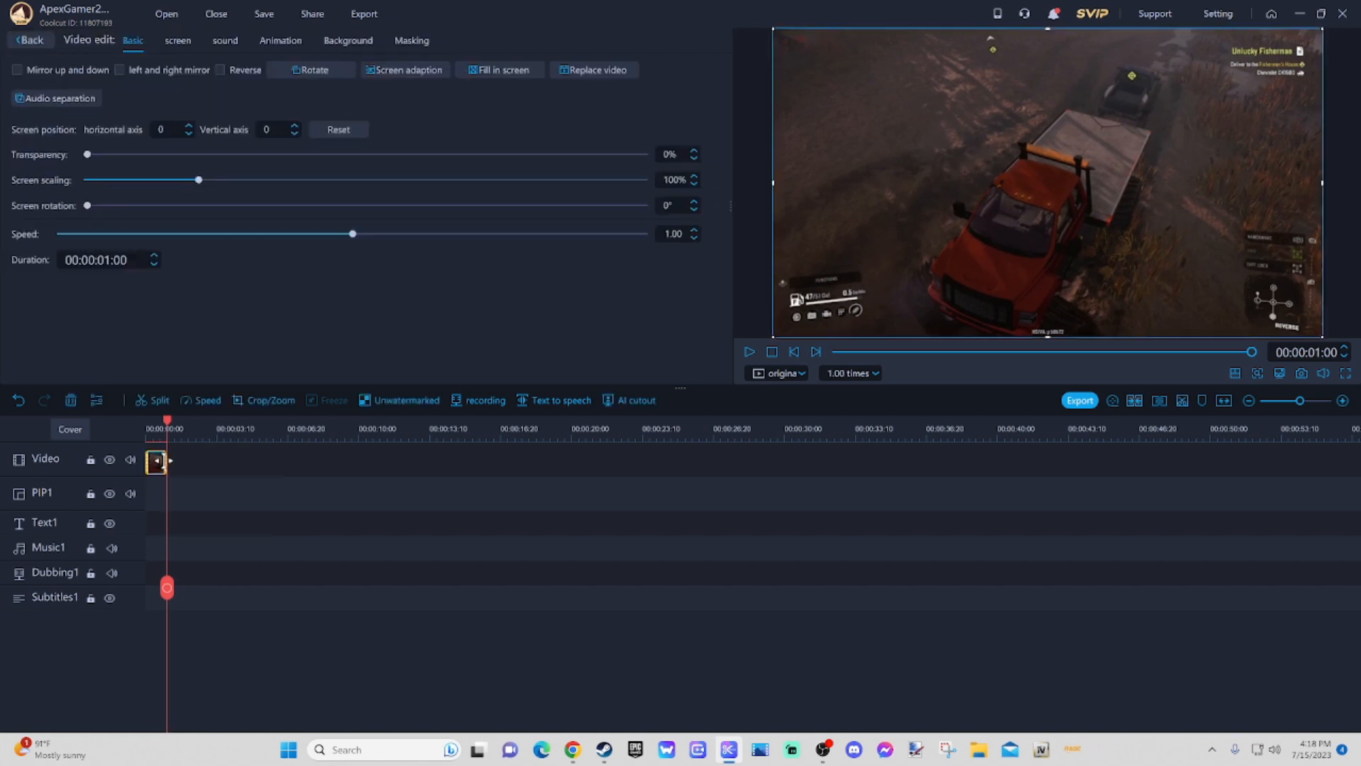
mouse_move(164, 461)
left_mouse_down()
mouse_move(182, 451)
mouse_move(164, 463)
left_mouse_up()
key("Delete")
Step: Place Workin that Rollback.mp4 on the video track again and preview it up to 00:00:17:02
left_click_drag(182, 159, 149, 471)
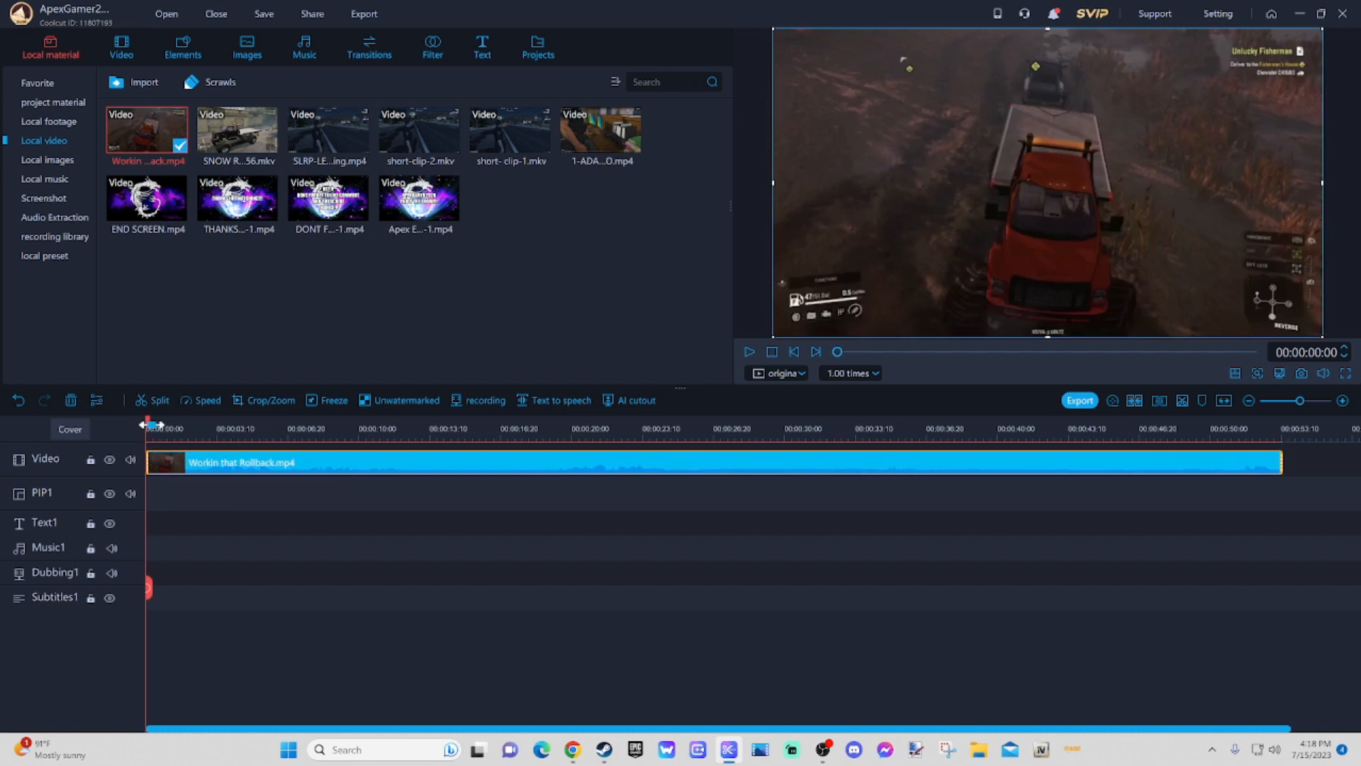
left_click_drag(151, 425, 348, 515)
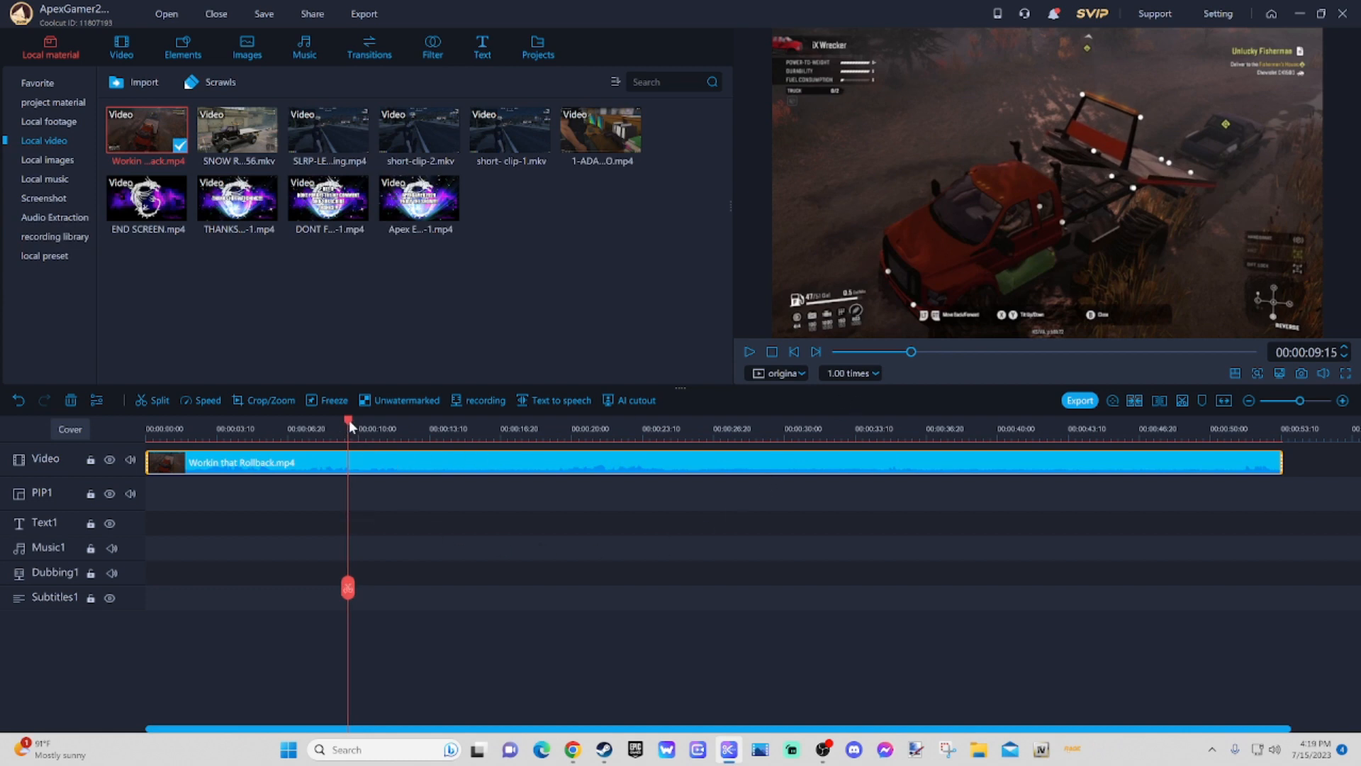
left_click_drag(346, 417, 333, 479)
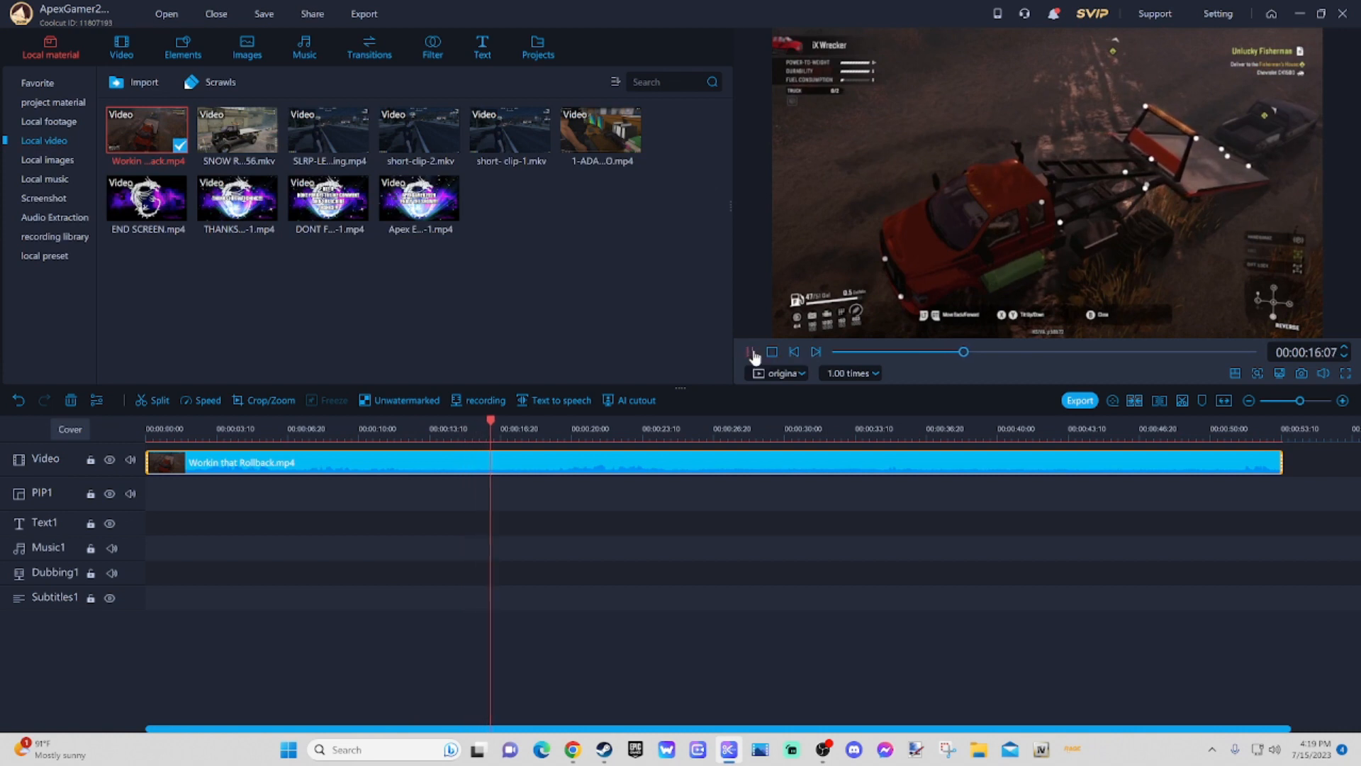
left_click(751, 352)
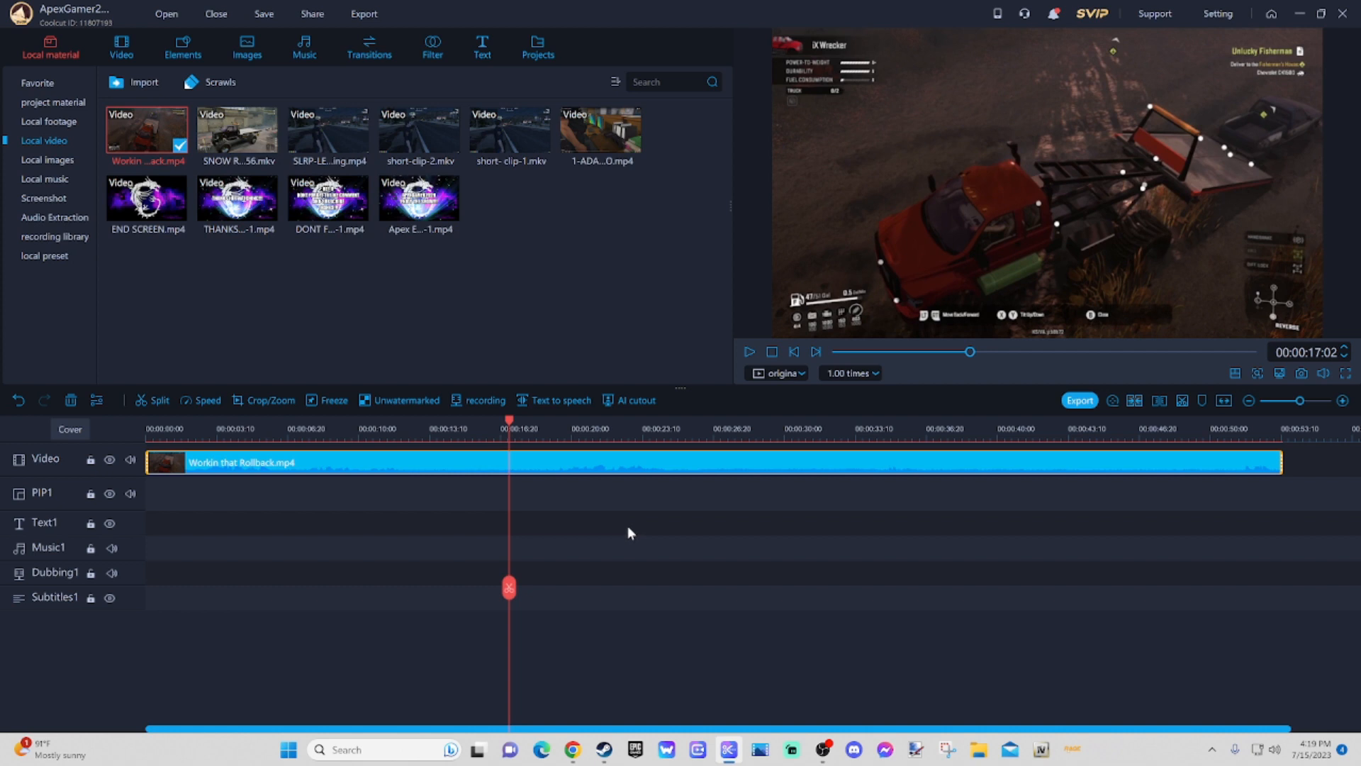
Step: Replace the rollback clip on the video track with SNOW RUNNER-UNLUCKY FISHERMAN-EP-56.mkv and preview its opening seconds
left_click(650, 475)
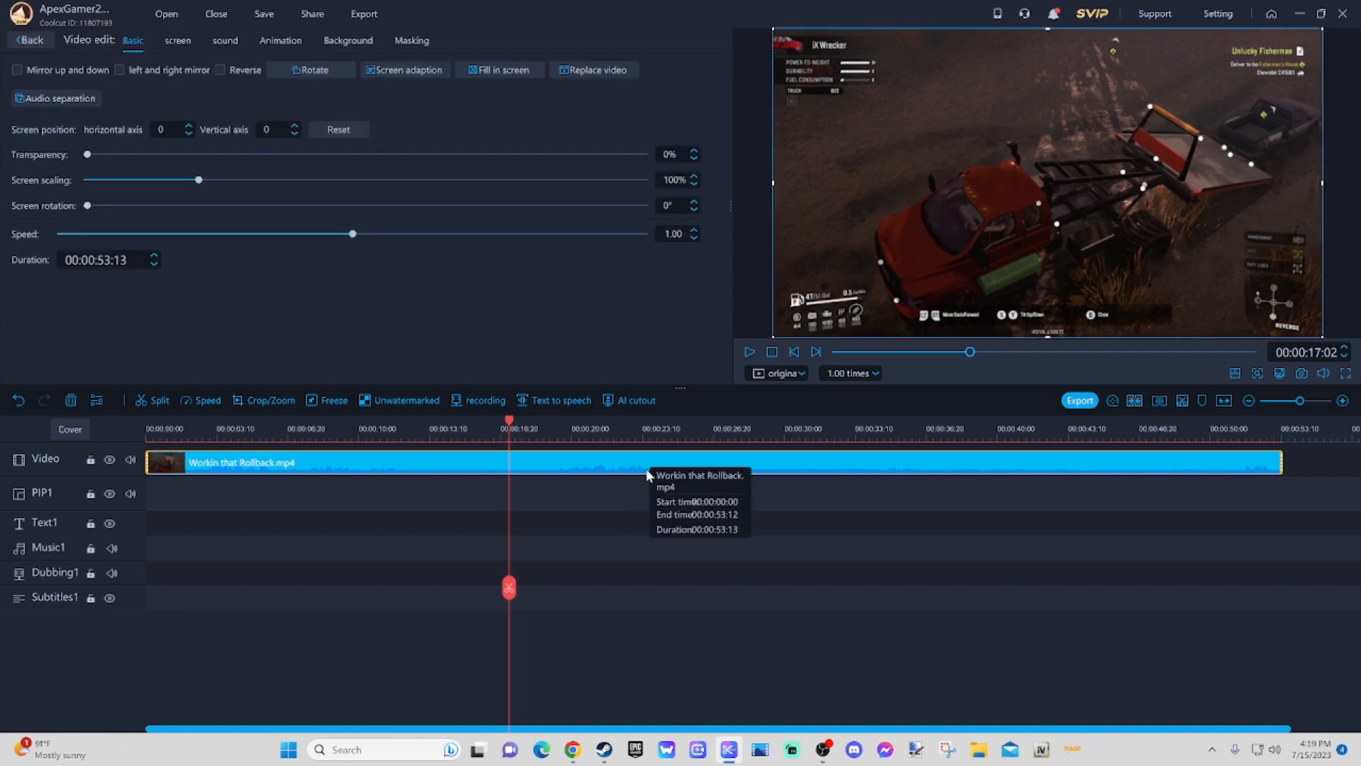
key("Delete")
mouse_move(248, 142)
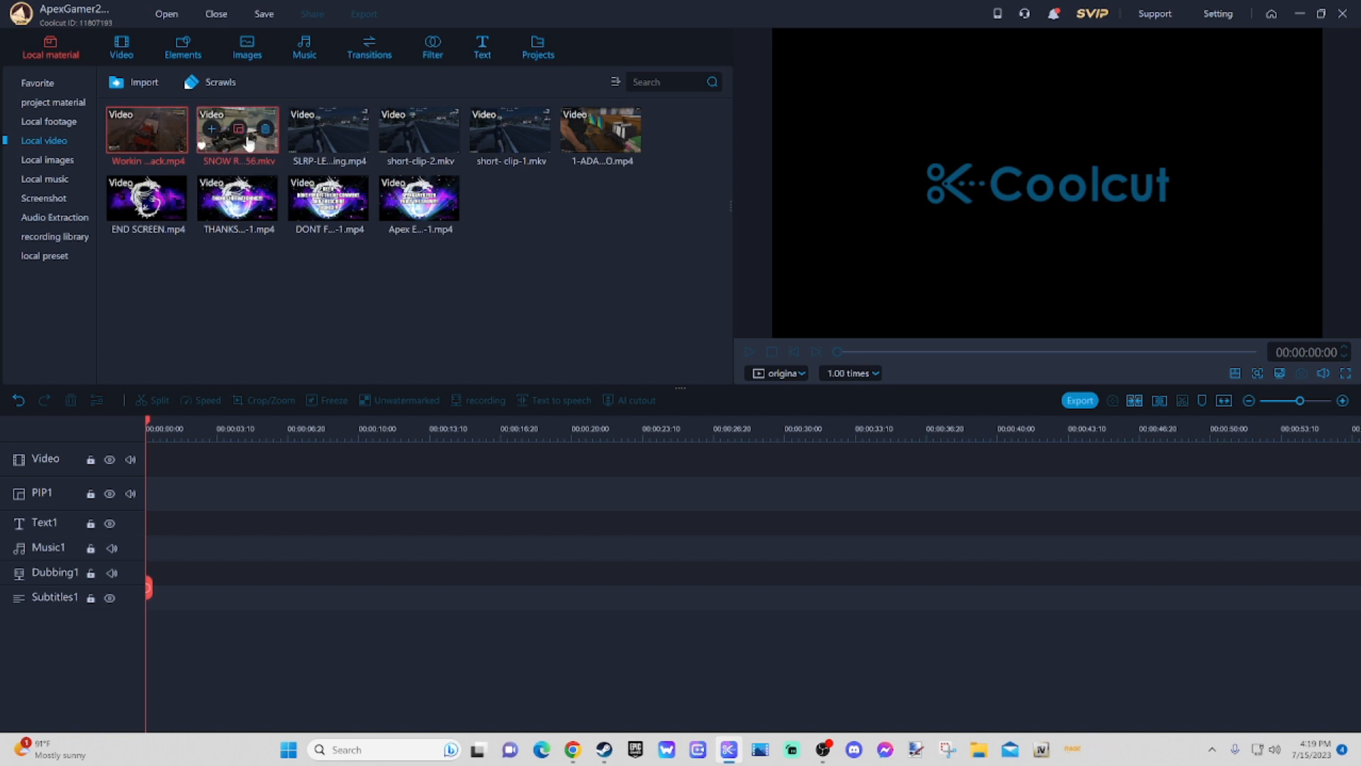
left_click_drag(255, 145, 148, 472)
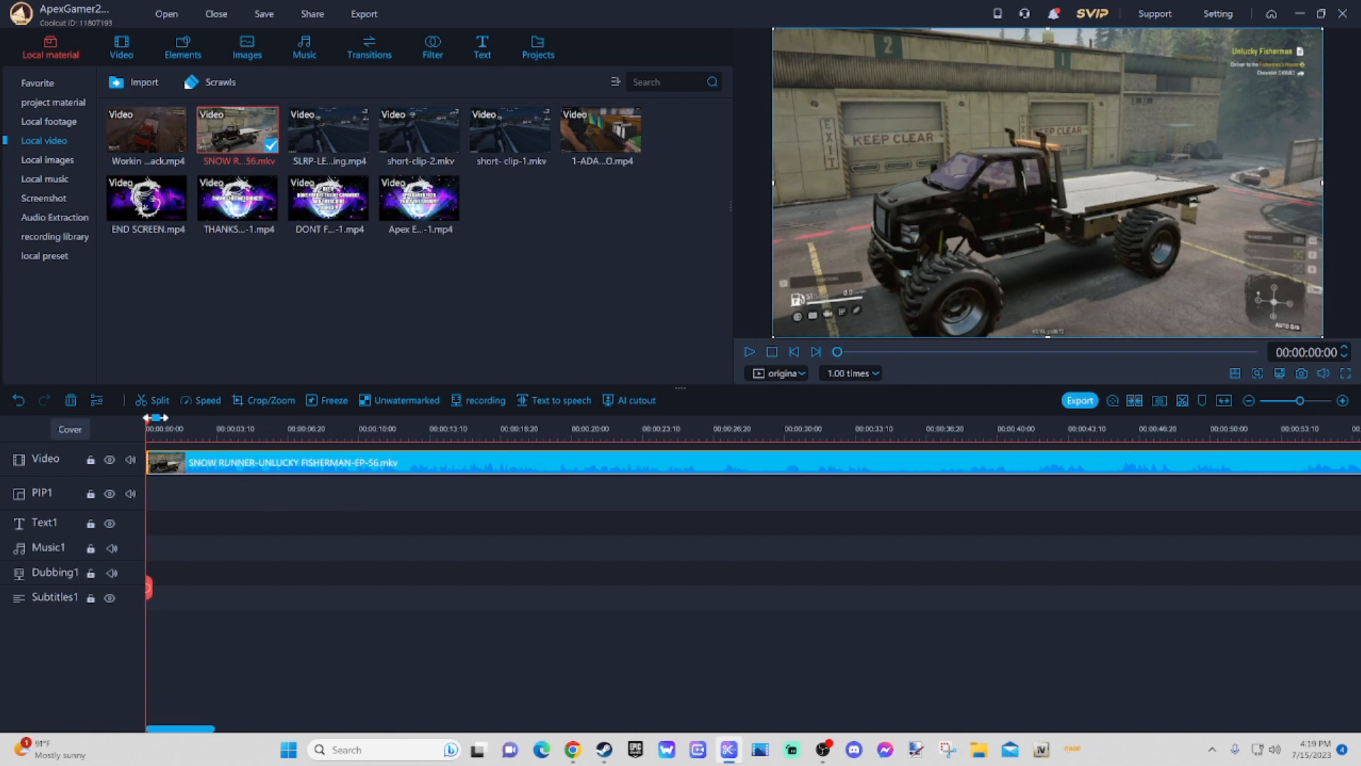
left_click_drag(149, 423, 346, 522)
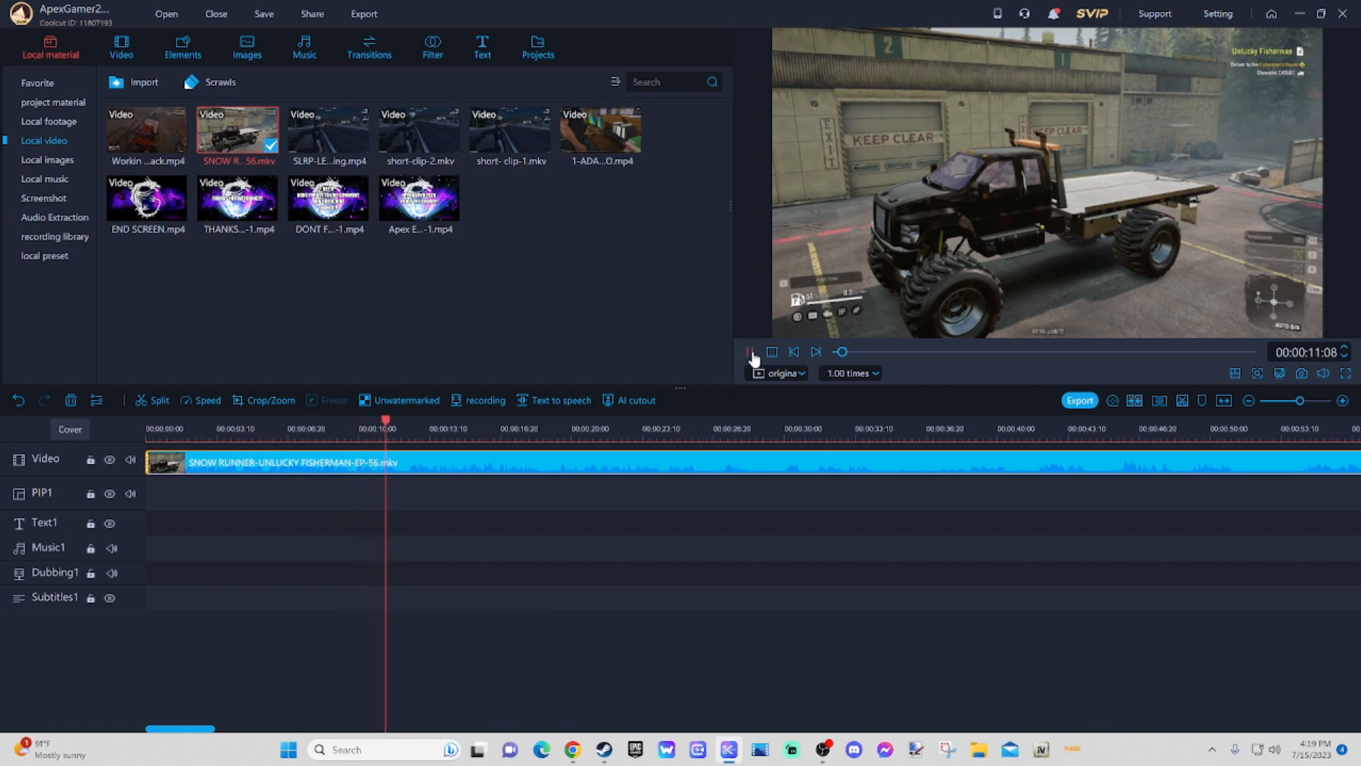
left_click(751, 353)
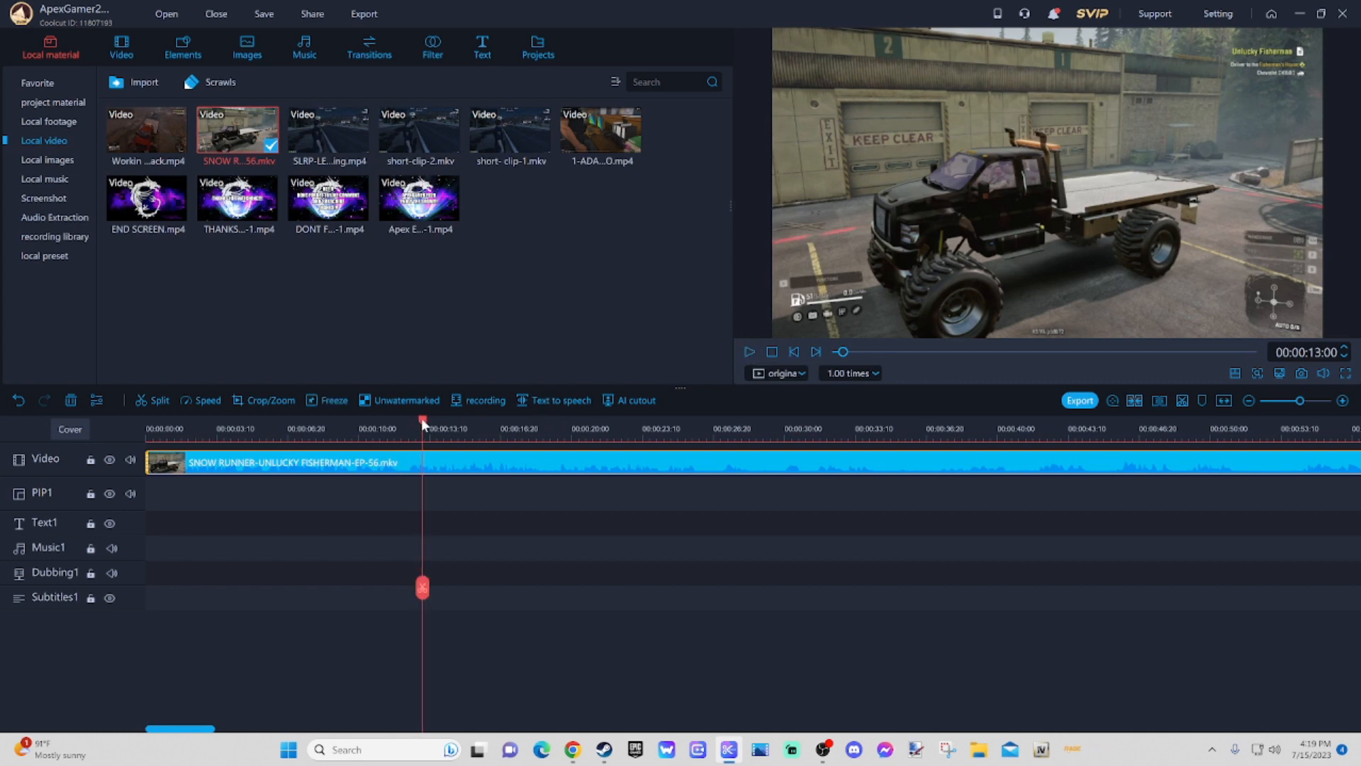
Step: Find the wrecker scene in the episode footage and split the clip at 00:09:30:00
left_click_drag(421, 419, 1348, 497)
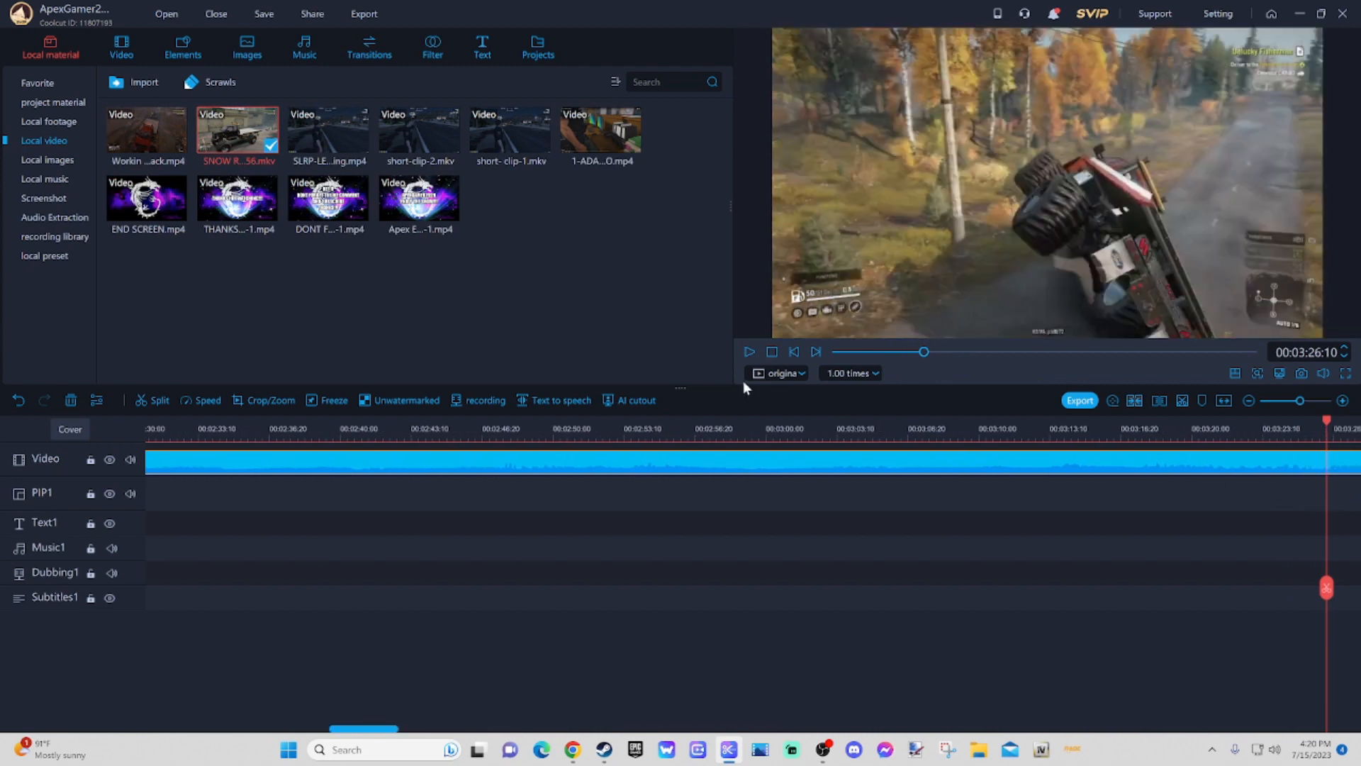
left_click_drag(924, 356, 1076, 393)
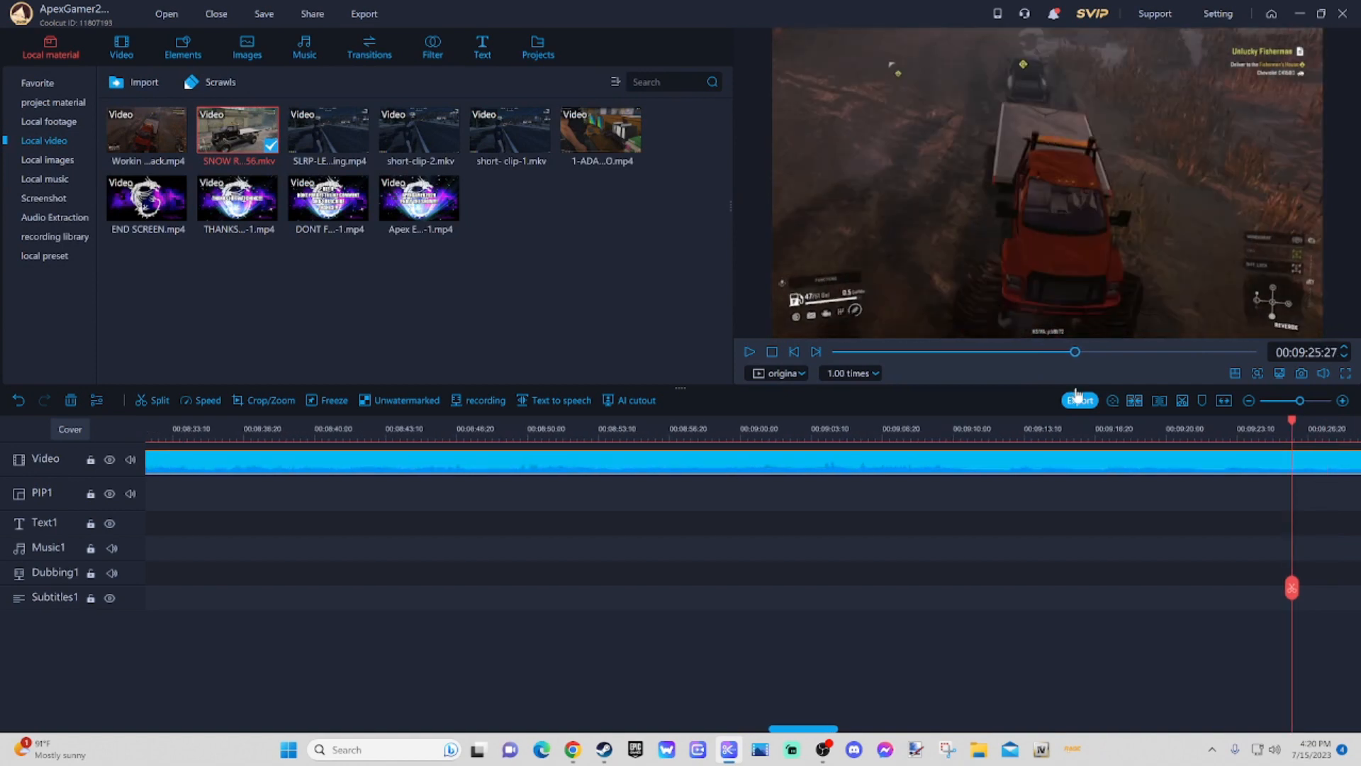
left_click(749, 353)
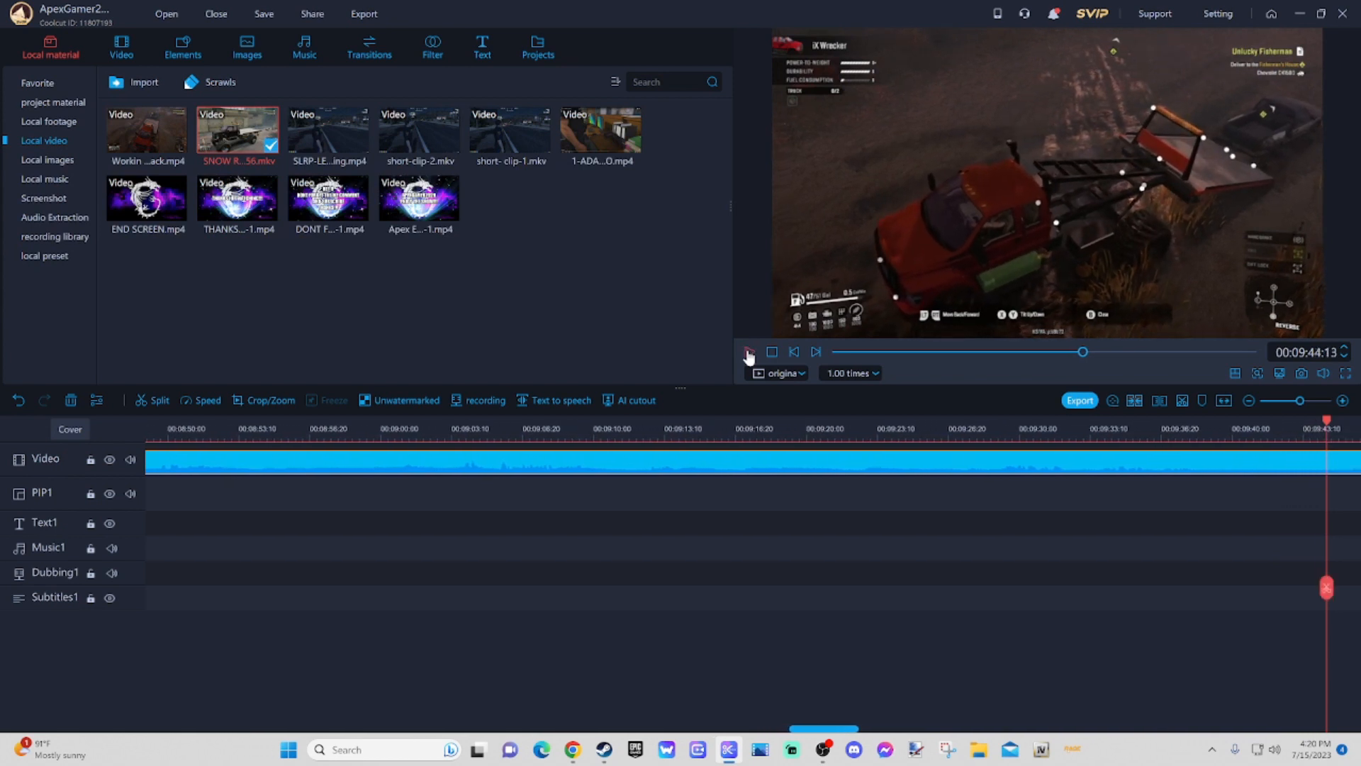
left_click(838, 428)
left_click(750, 353)
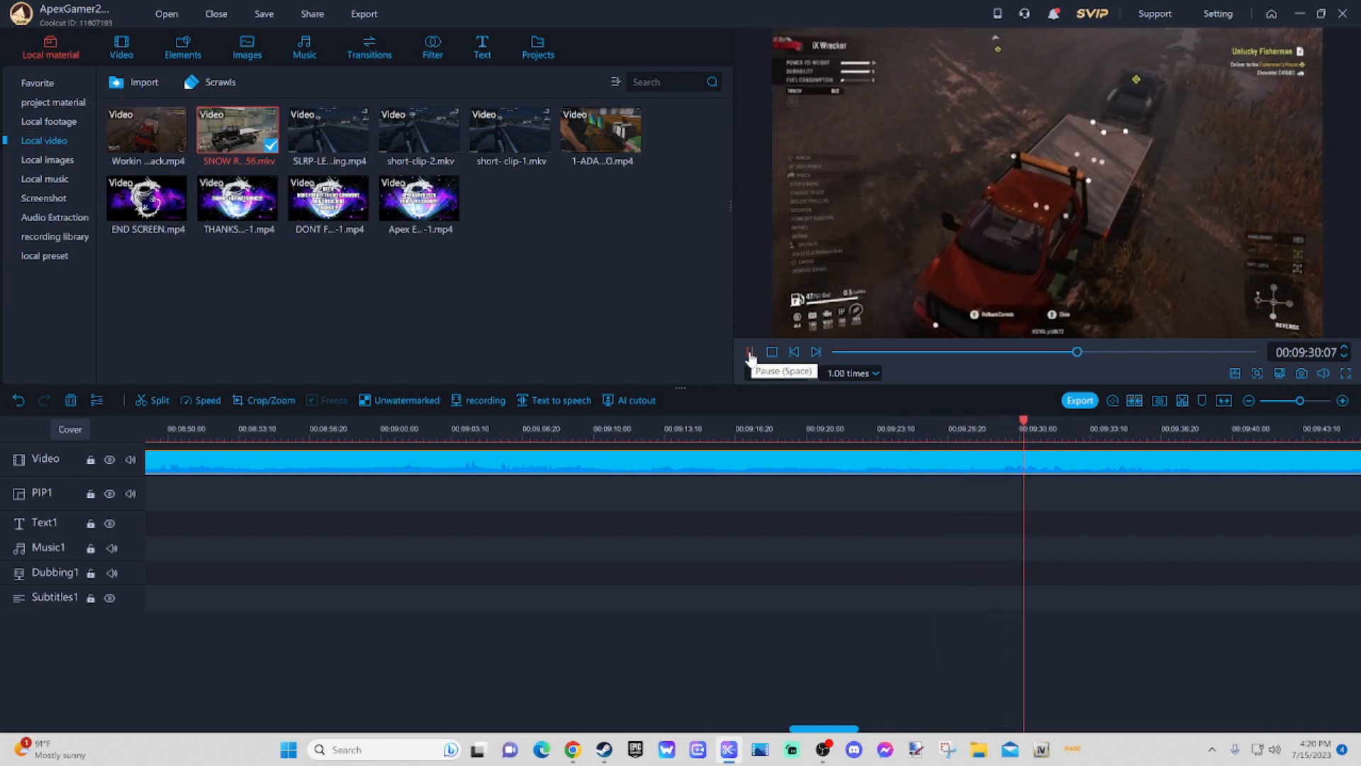
left_click(750, 352)
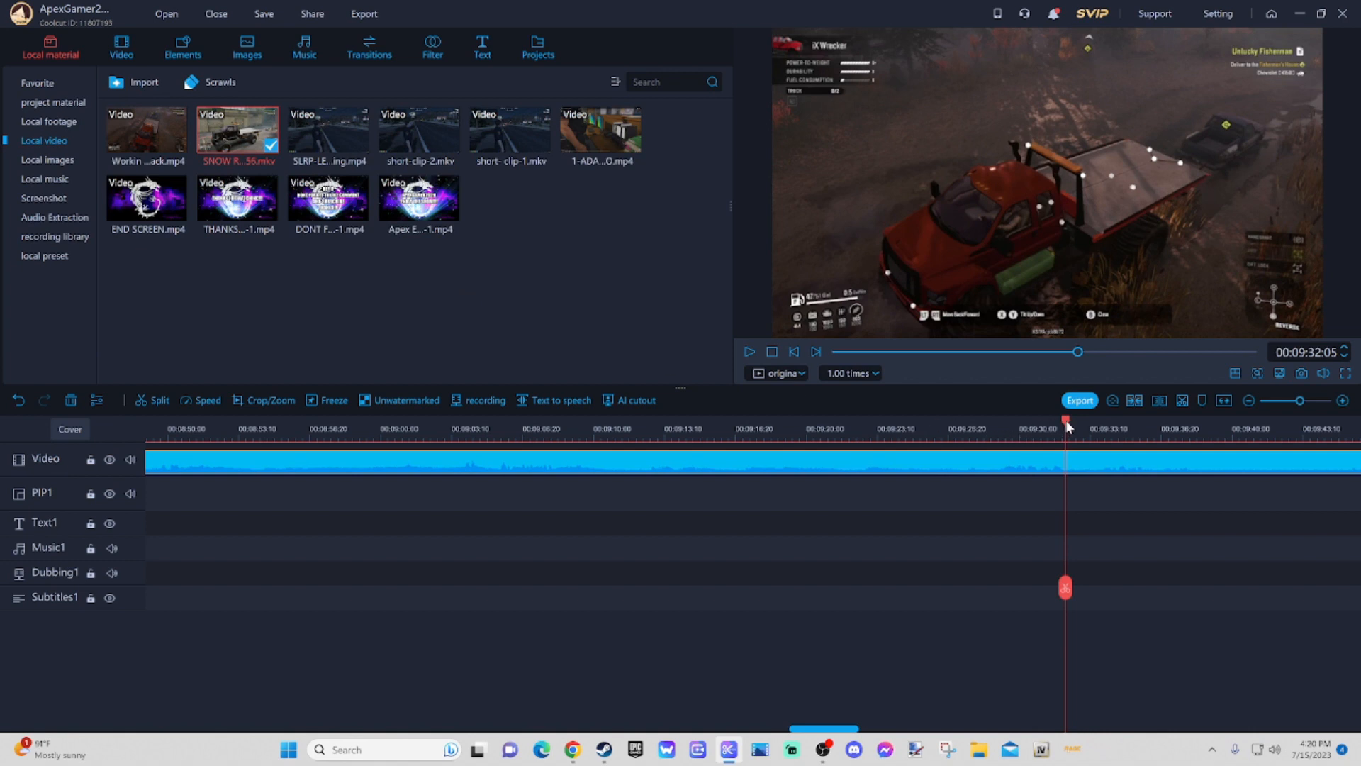
left_click_drag(1067, 423, 1019, 428)
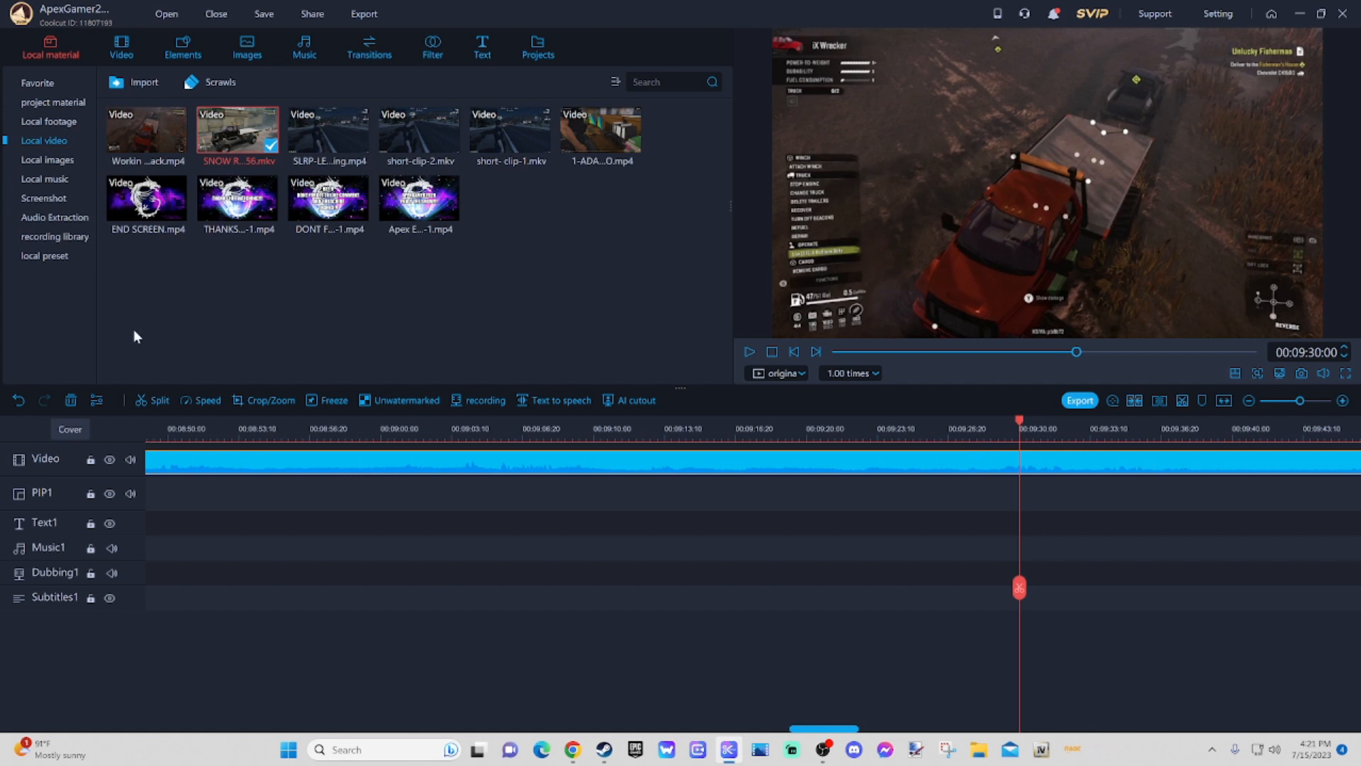
left_click(154, 404)
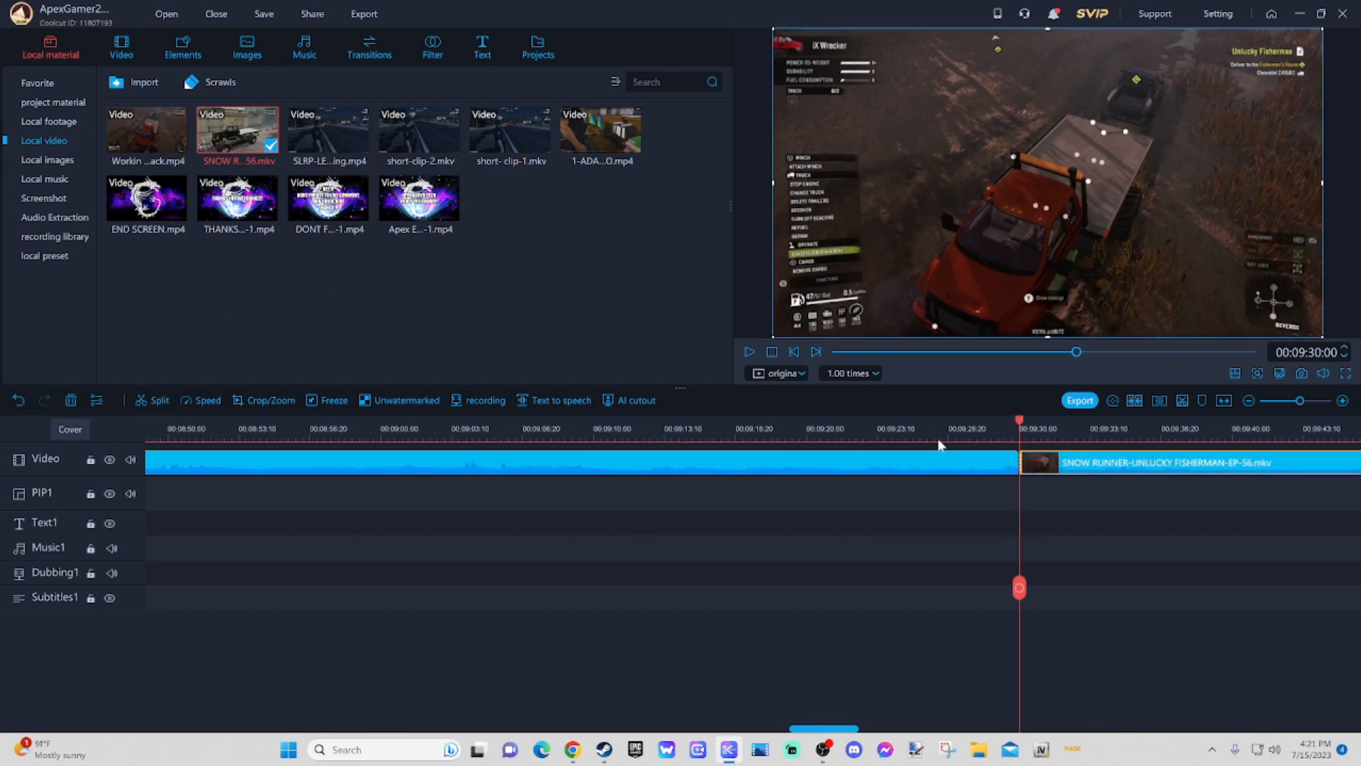
Step: Preview the scene, split the episode clip at 00:09:45:19, and delete the long section before the scene's start
left_click(749, 352)
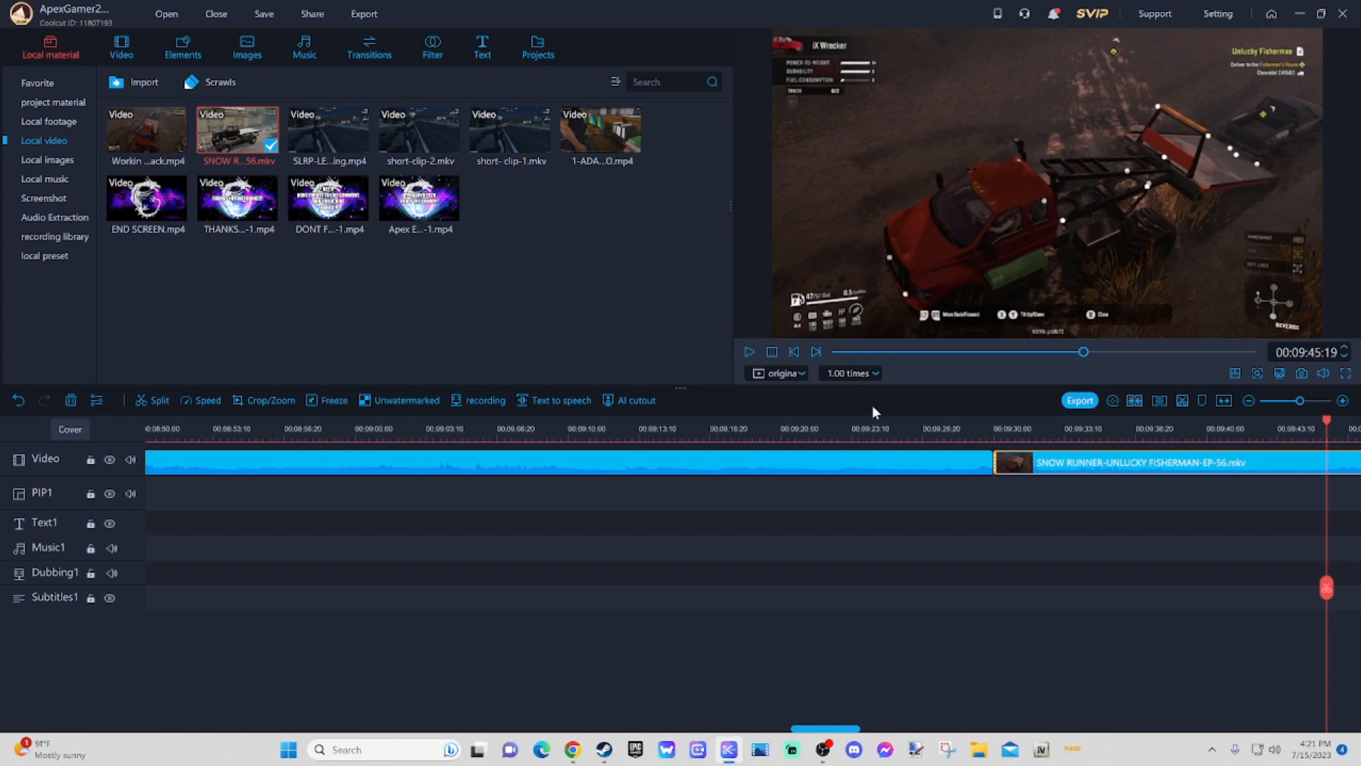
left_click(160, 402)
left_click(1138, 473)
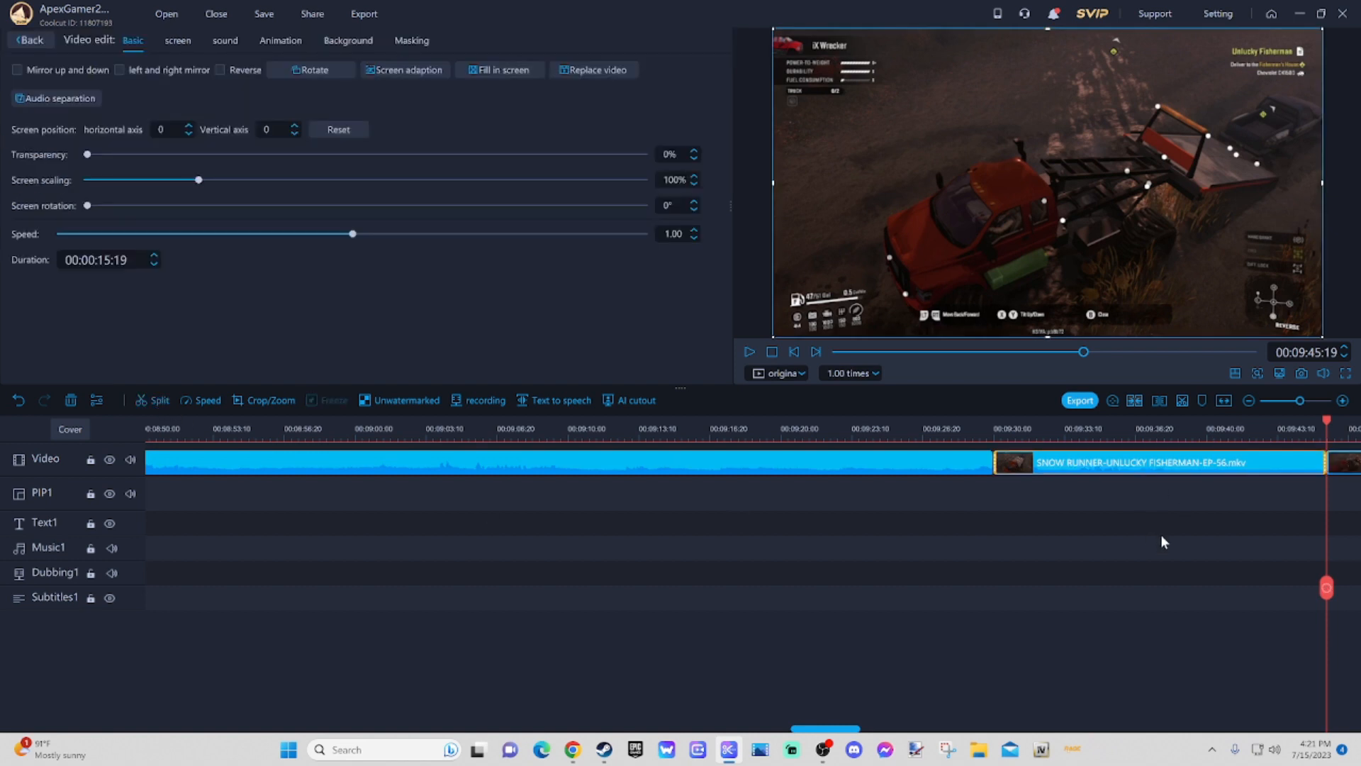
left_click(935, 472)
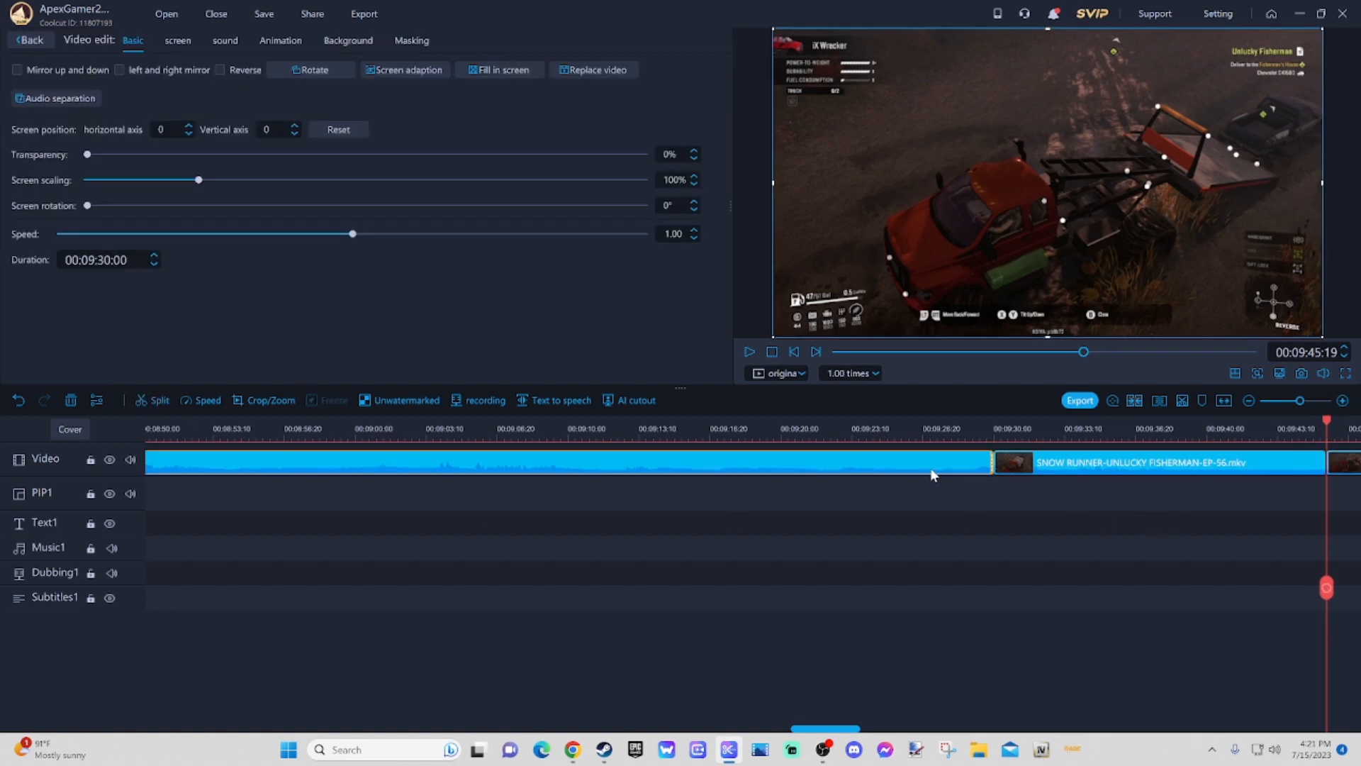
key("Delete")
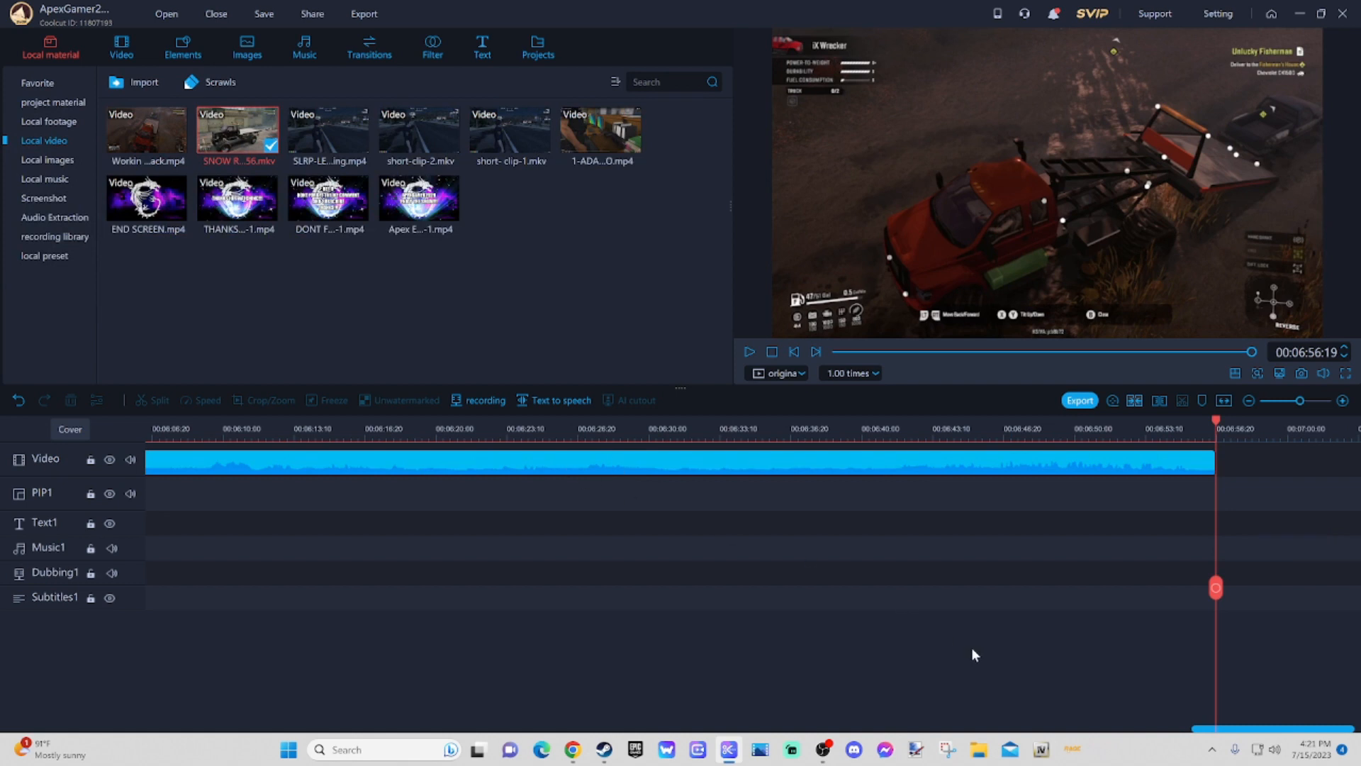
Step: Find the winching scene in the remaining footage and split the clip at 00:01:58:21 and 00:02:26:22
left_click_drag(1220, 730, 108, 746)
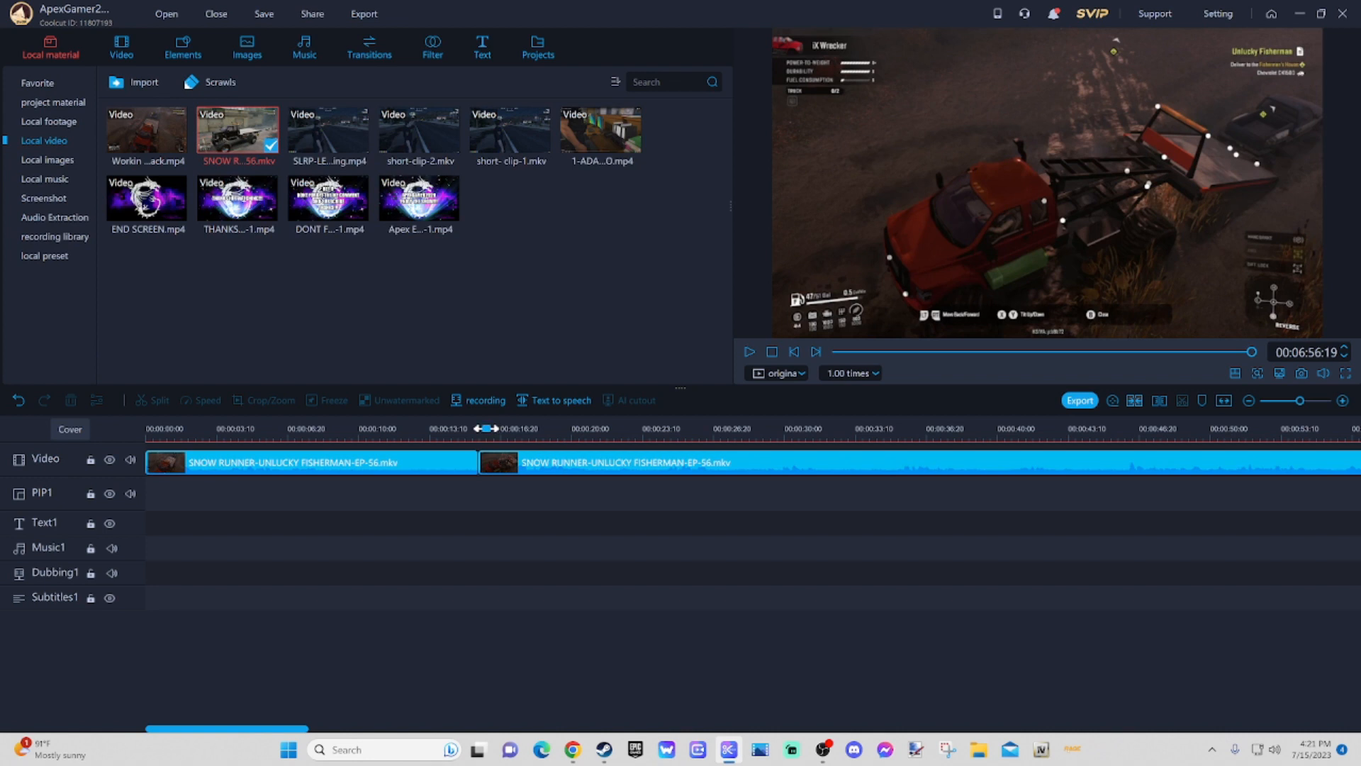
left_click(486, 588)
left_click(750, 353)
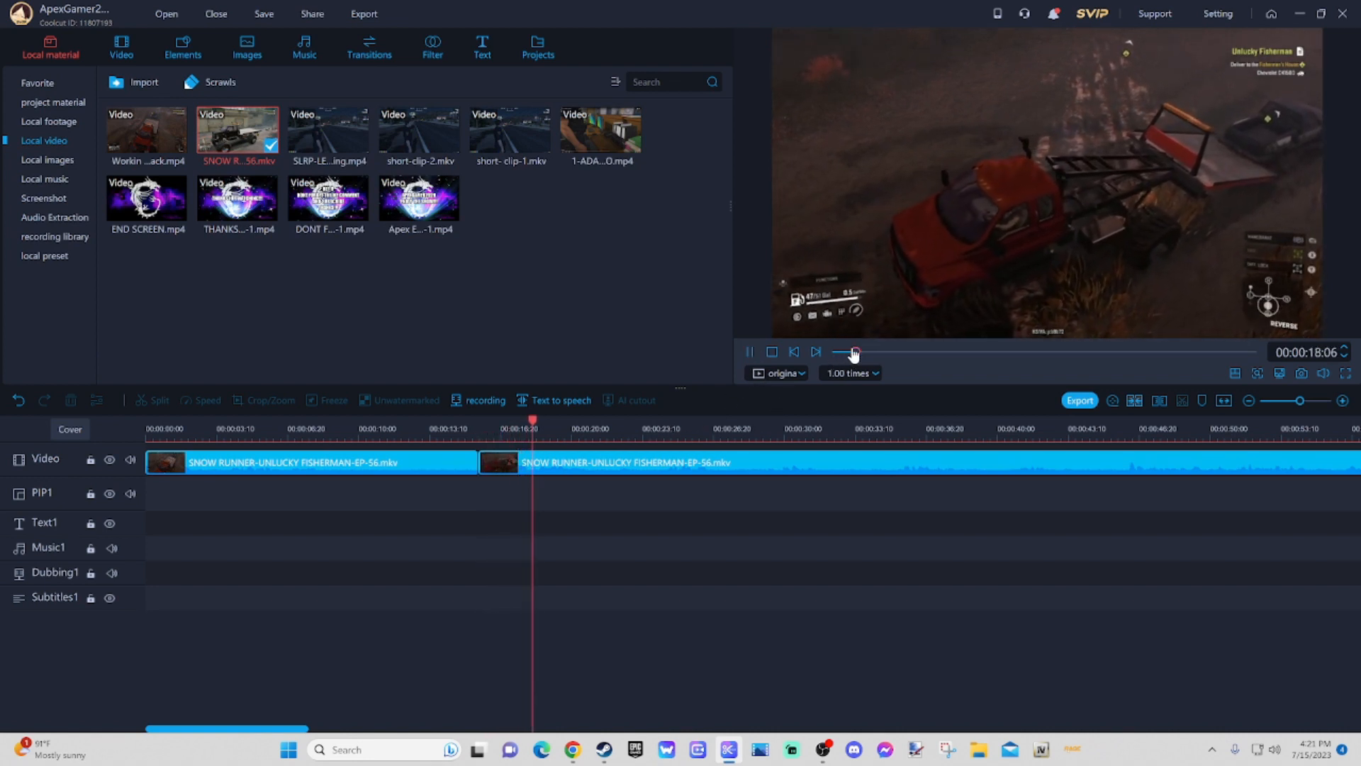
left_click_drag(855, 356, 955, 362)
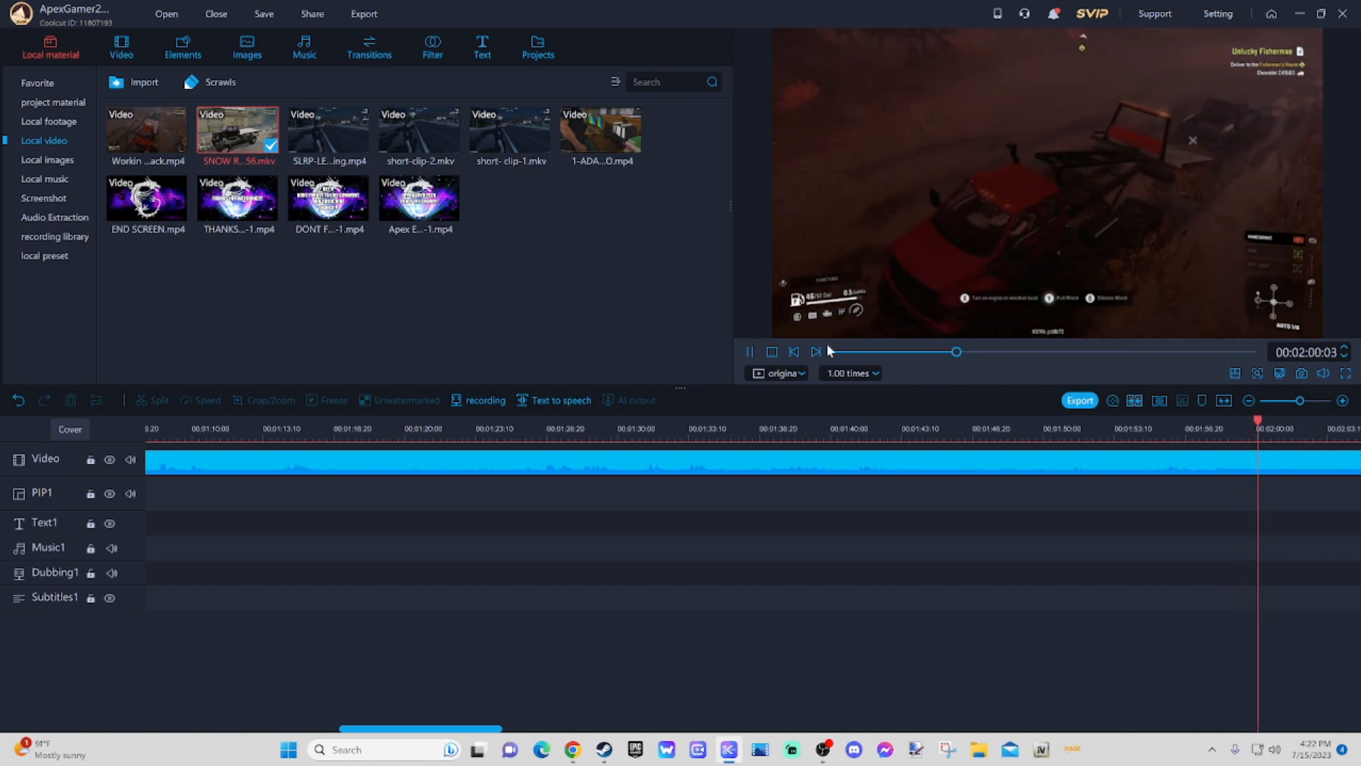
left_click(748, 352)
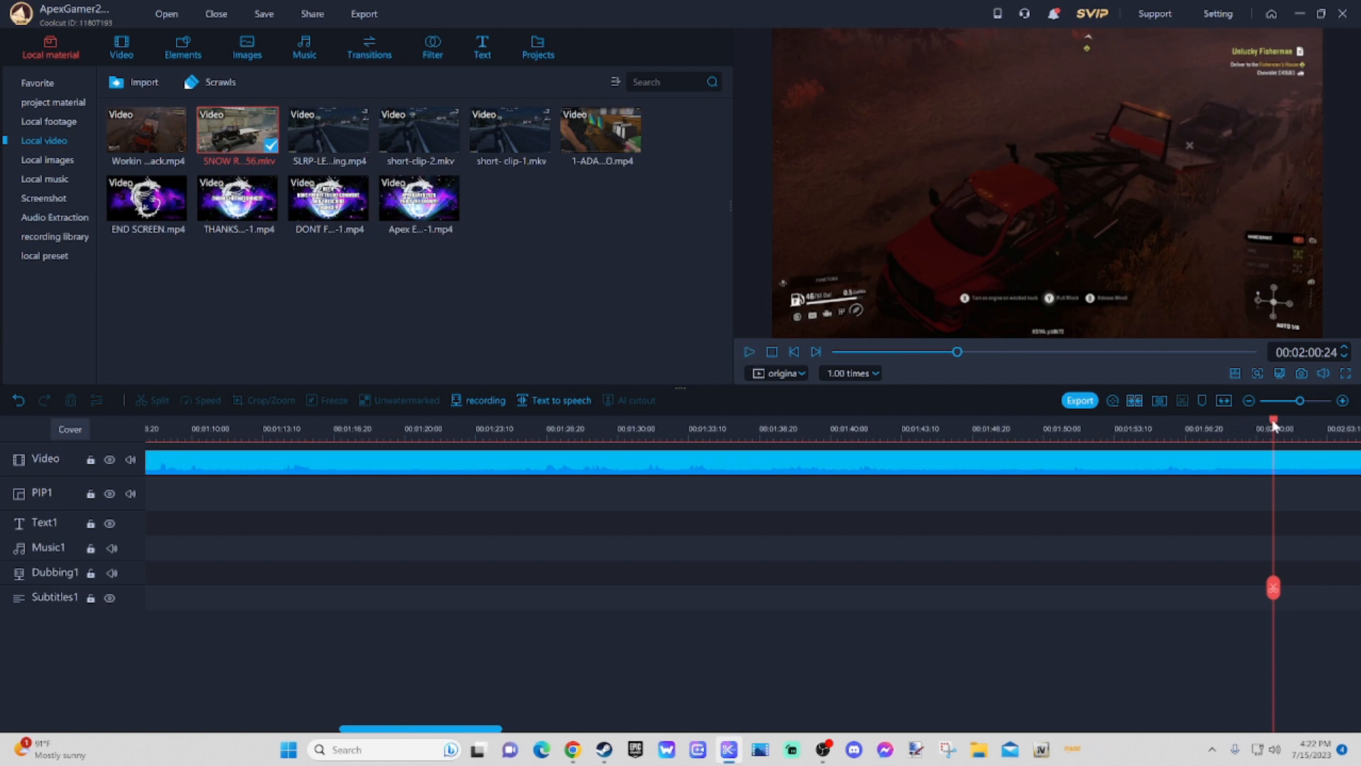
left_click_drag(1273, 424, 1231, 436)
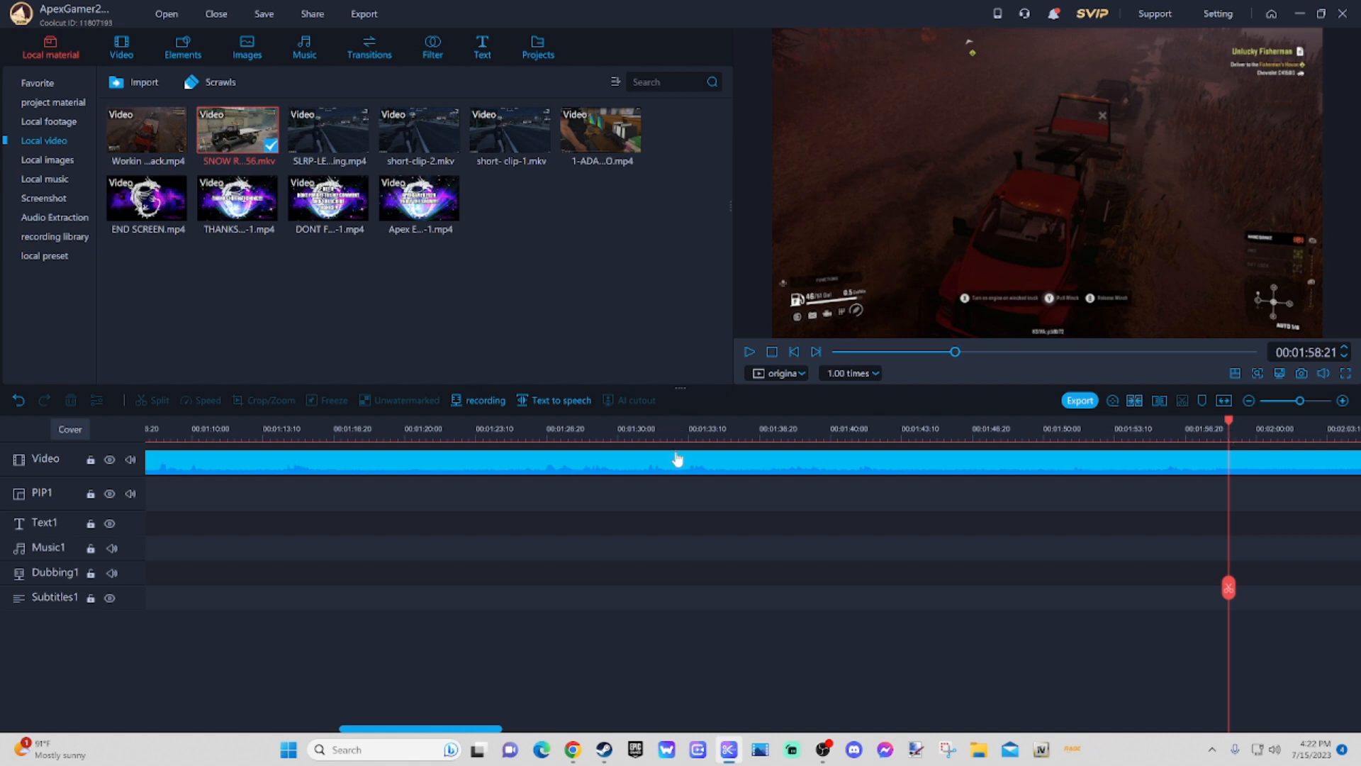
left_click(739, 464)
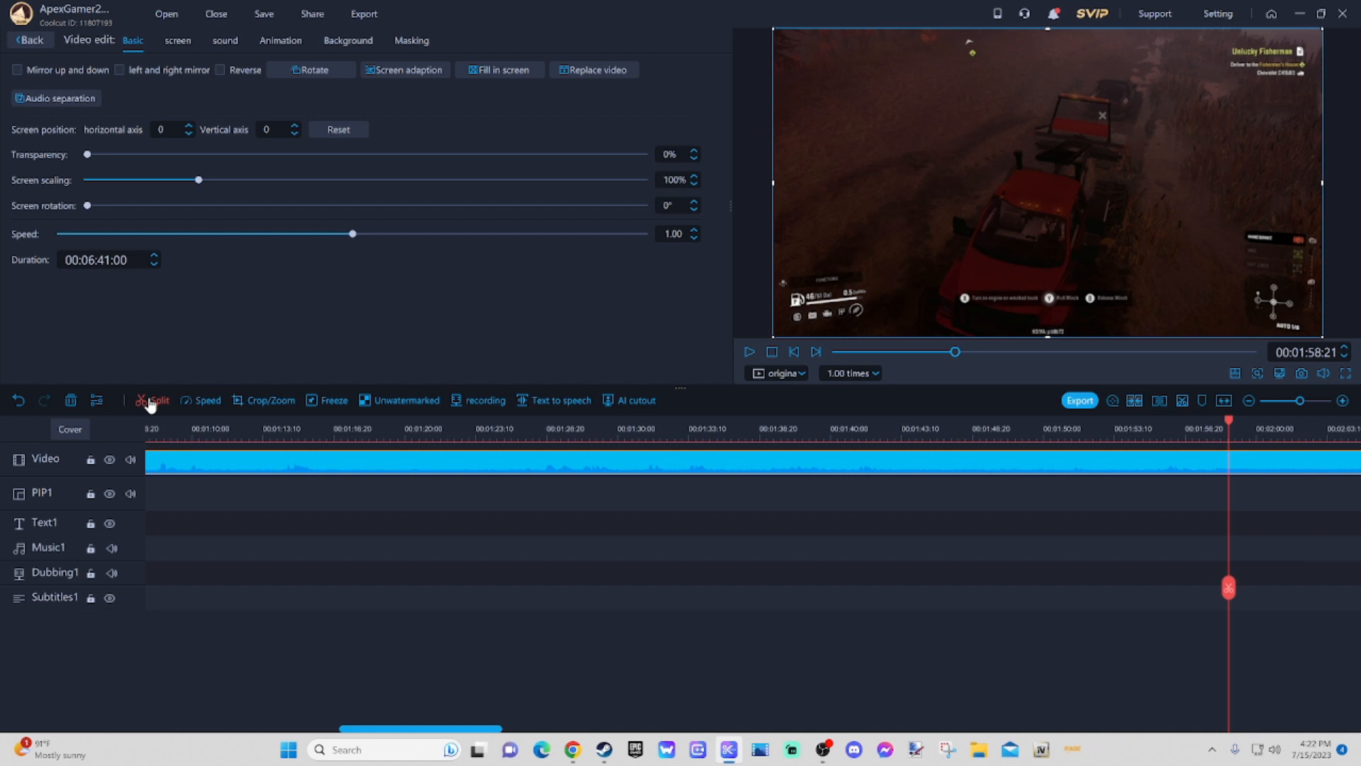
left_click(151, 401)
left_click(750, 352)
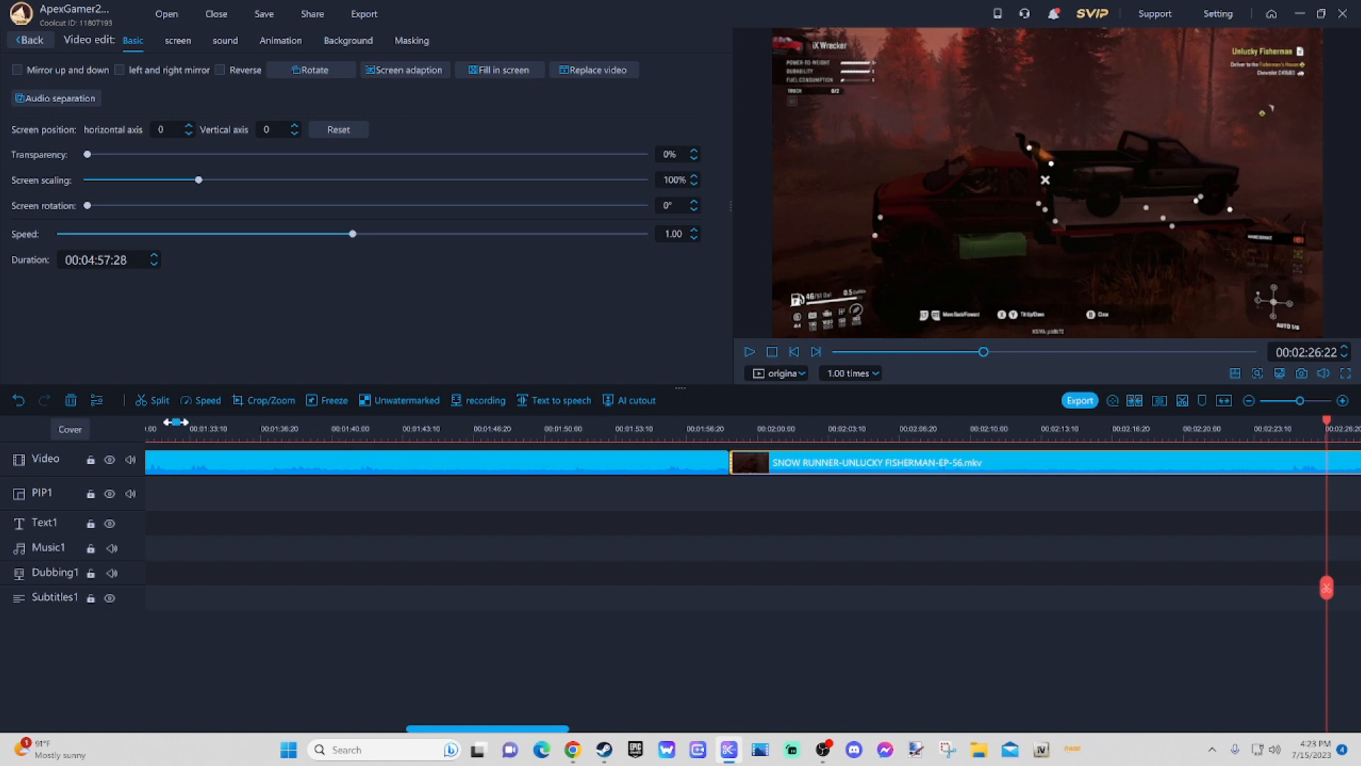
left_click(151, 407)
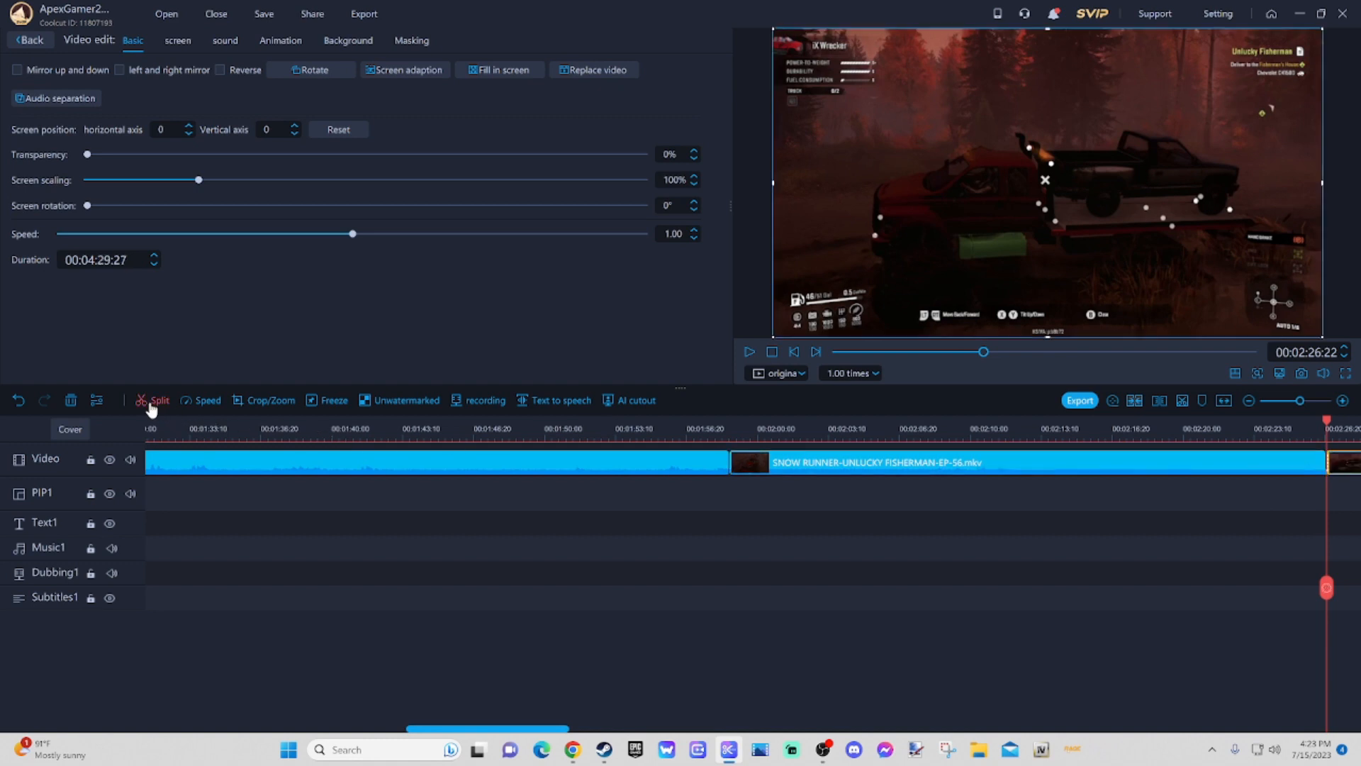
Step: Delete the footage between the two chosen scenes and everything after the second scene
left_click(677, 471)
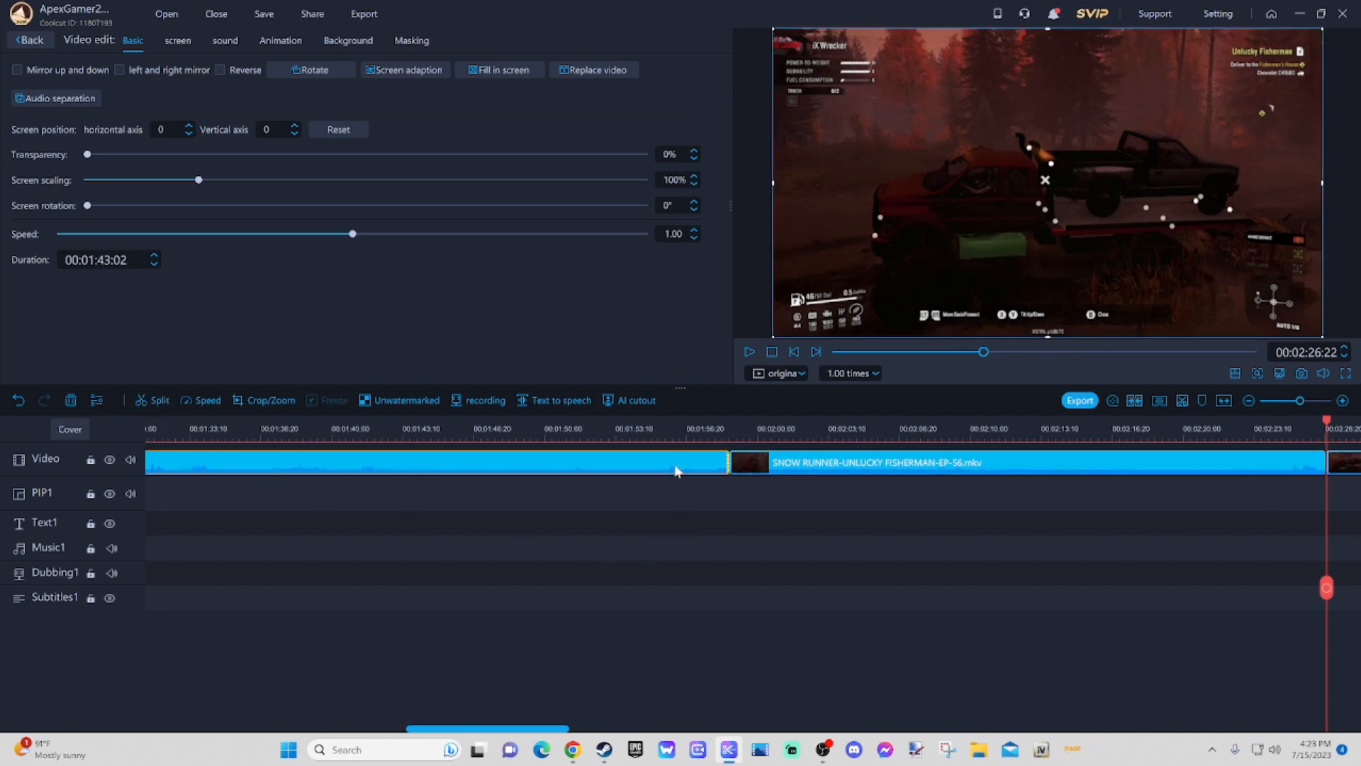
key("Delete")
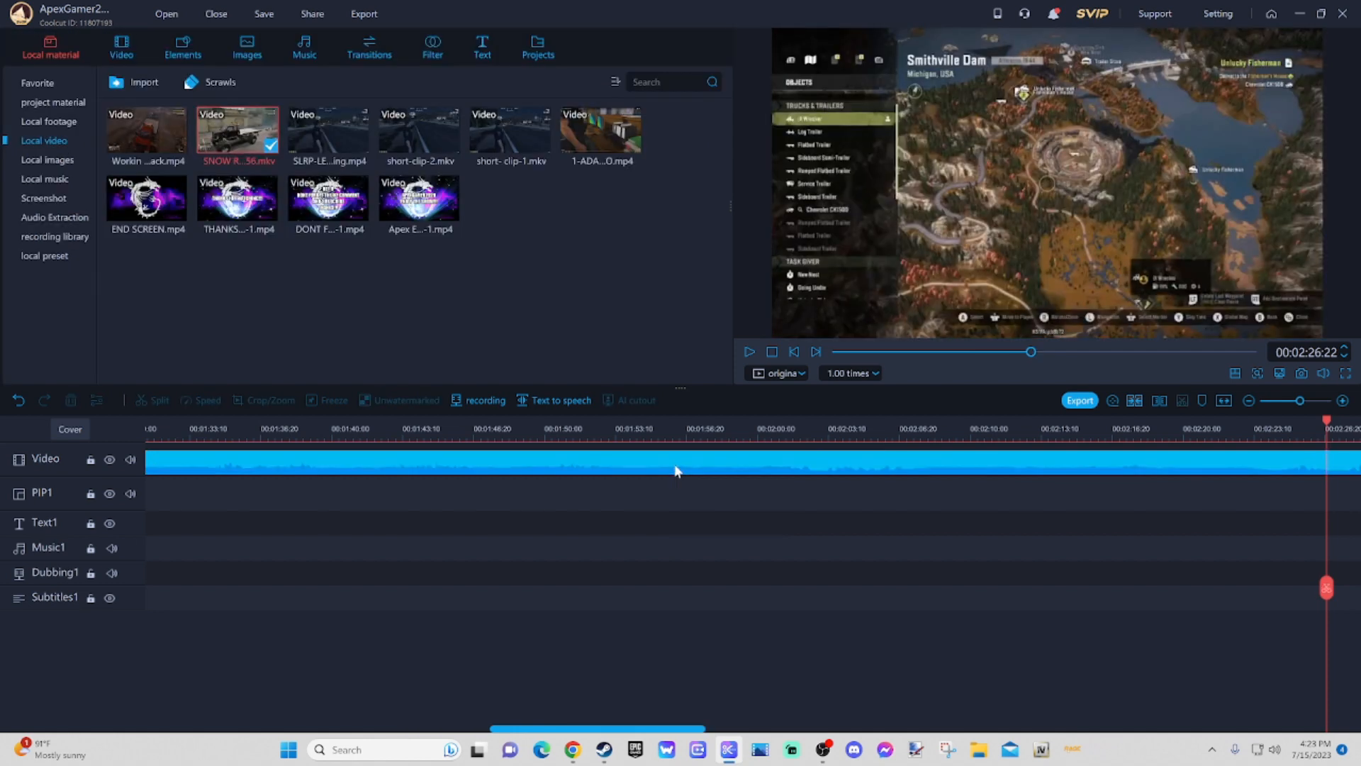
left_click_drag(673, 730, 295, 719)
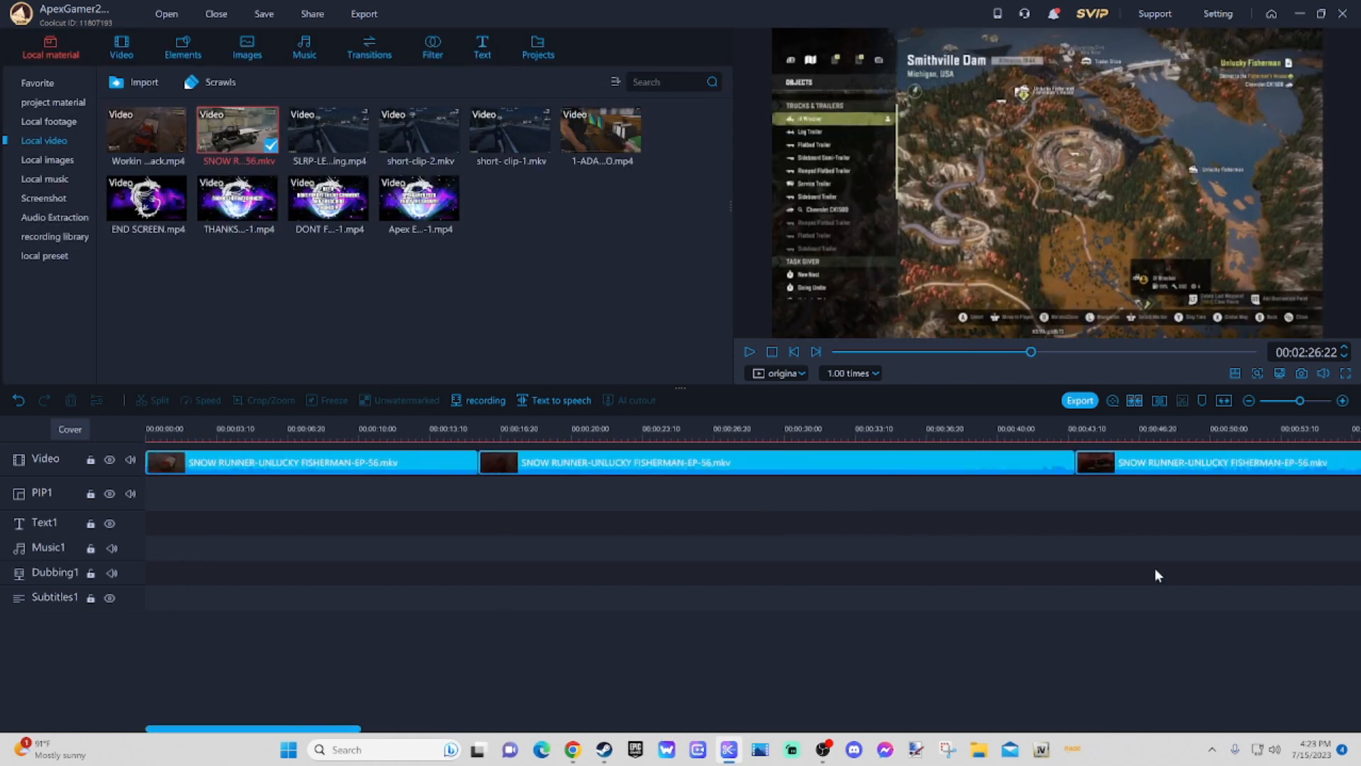
left_click(1198, 467)
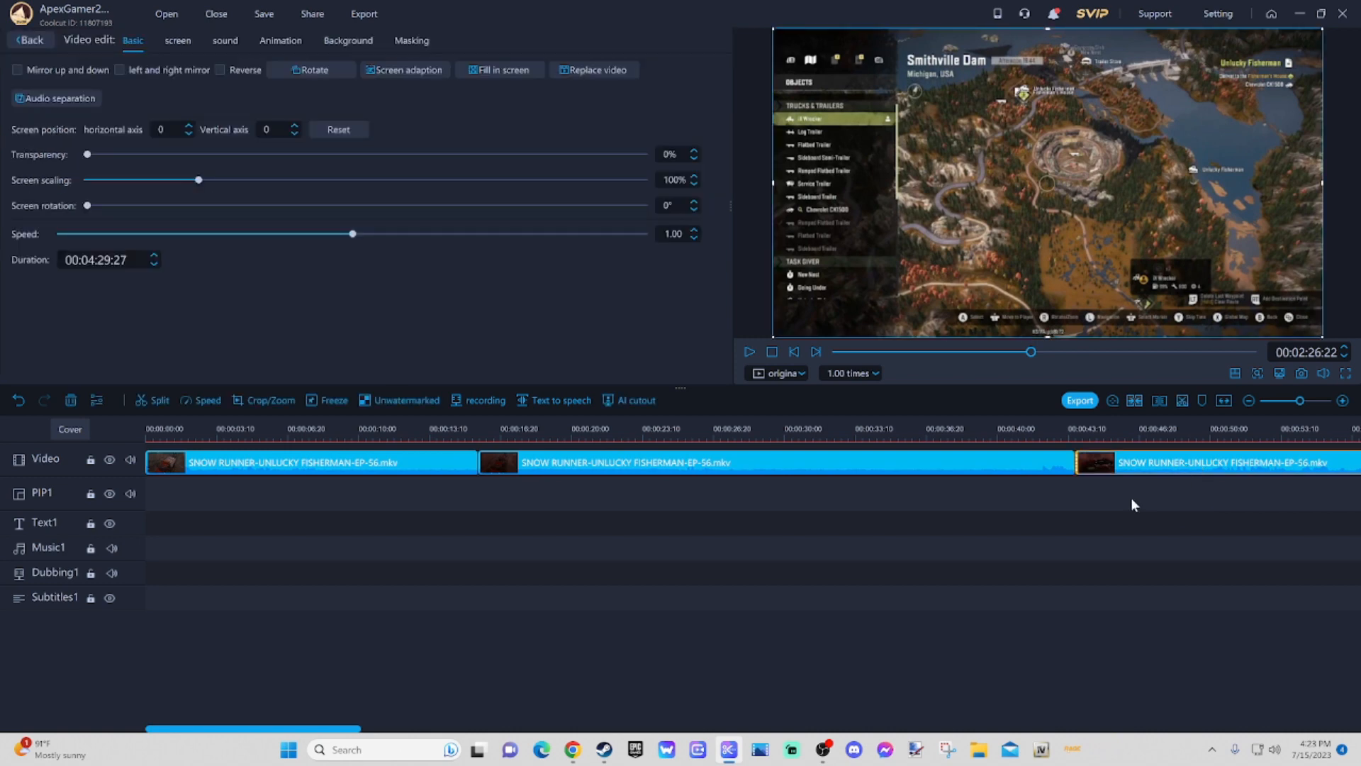
key("Delete")
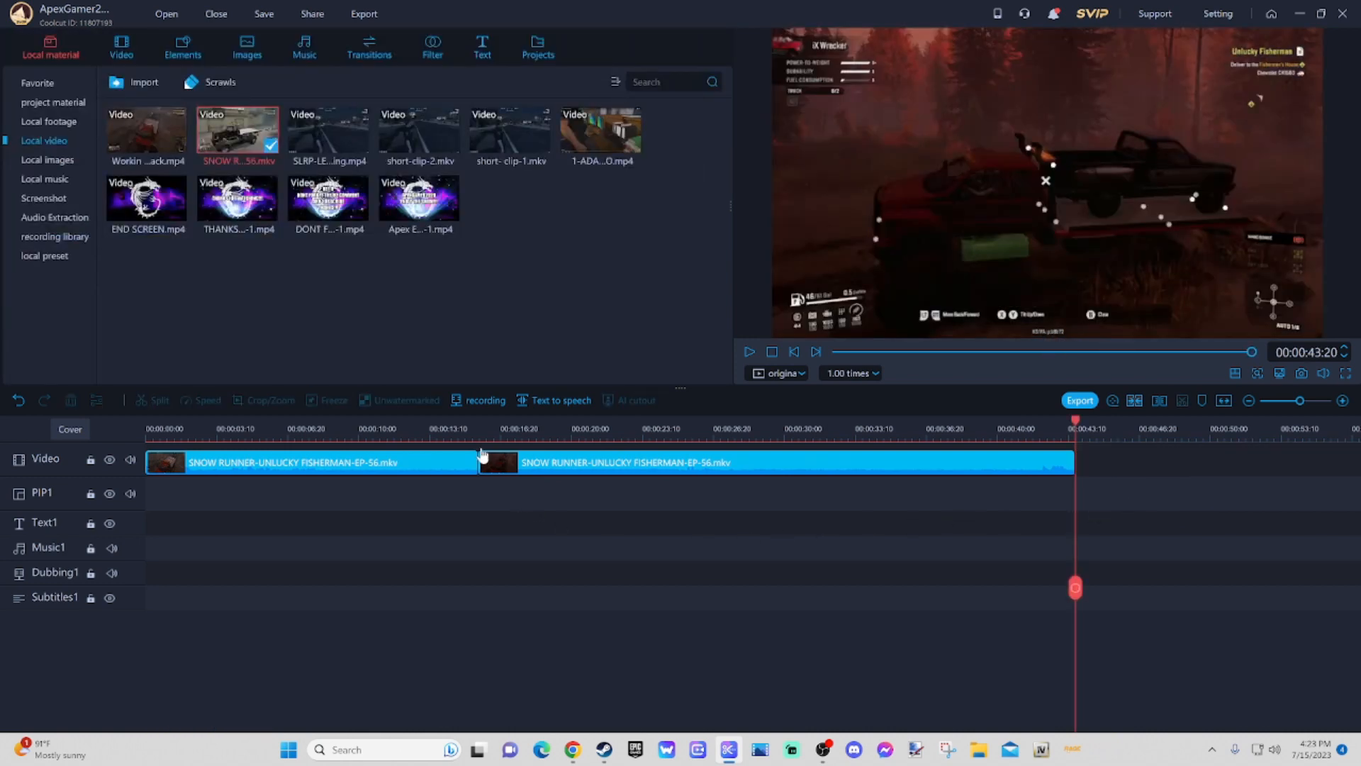
Step: Add the Fade in and fade out transition between the two clips and preview the short from the beginning
left_click(478, 430)
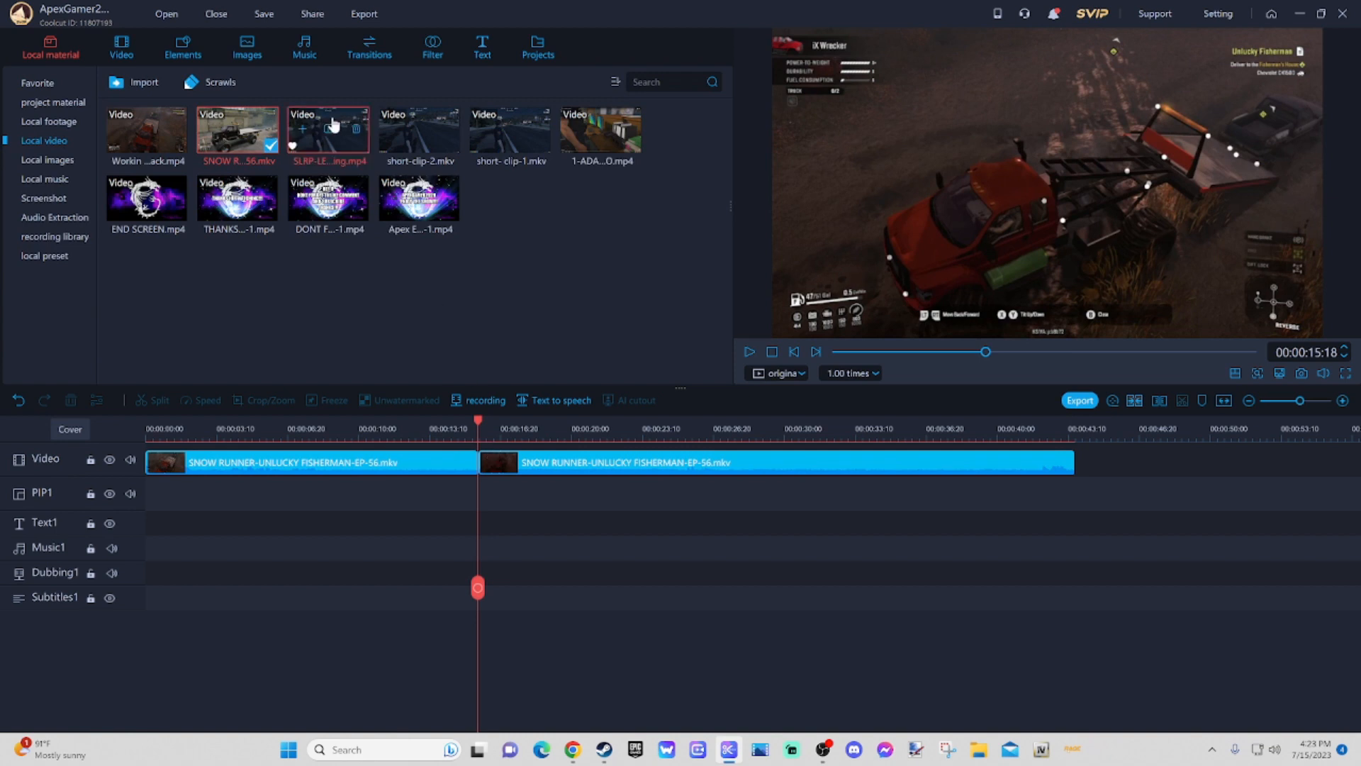
left_click(369, 47)
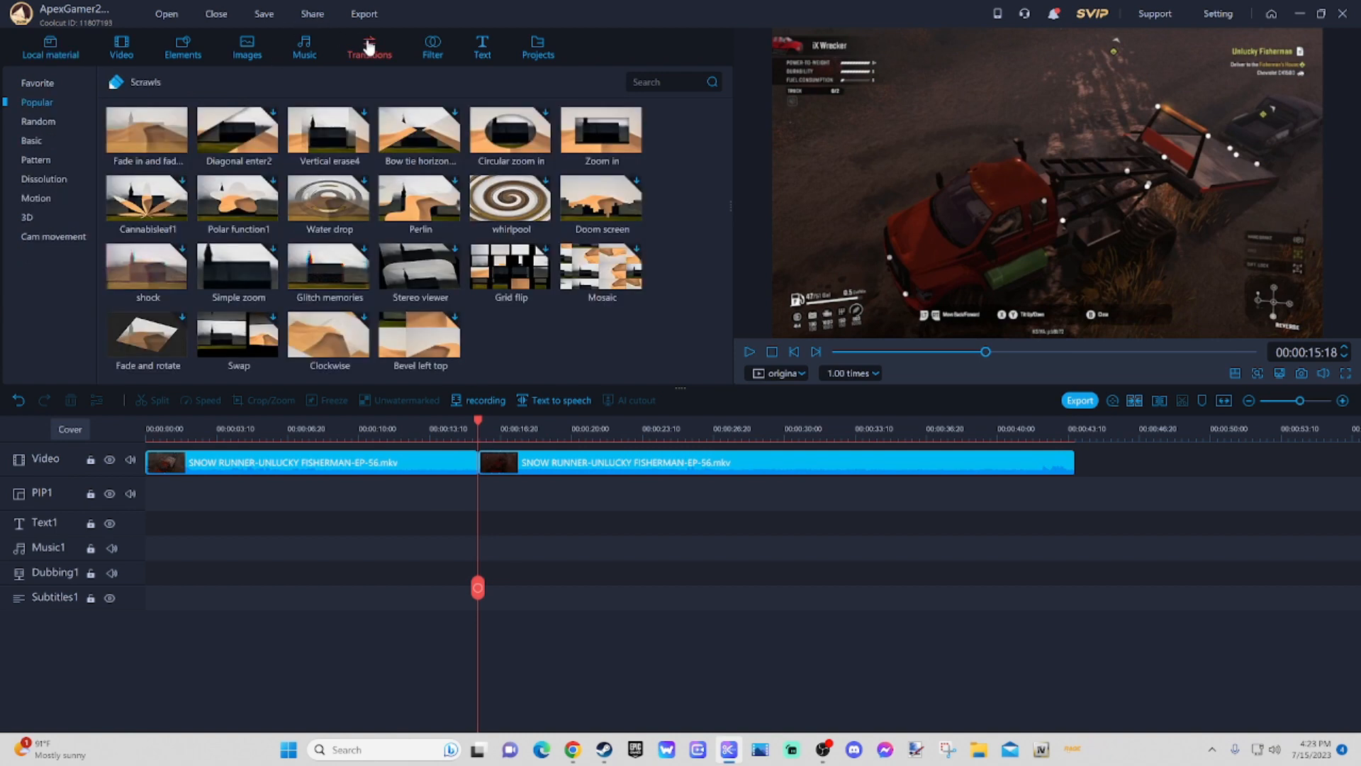
left_click(145, 130)
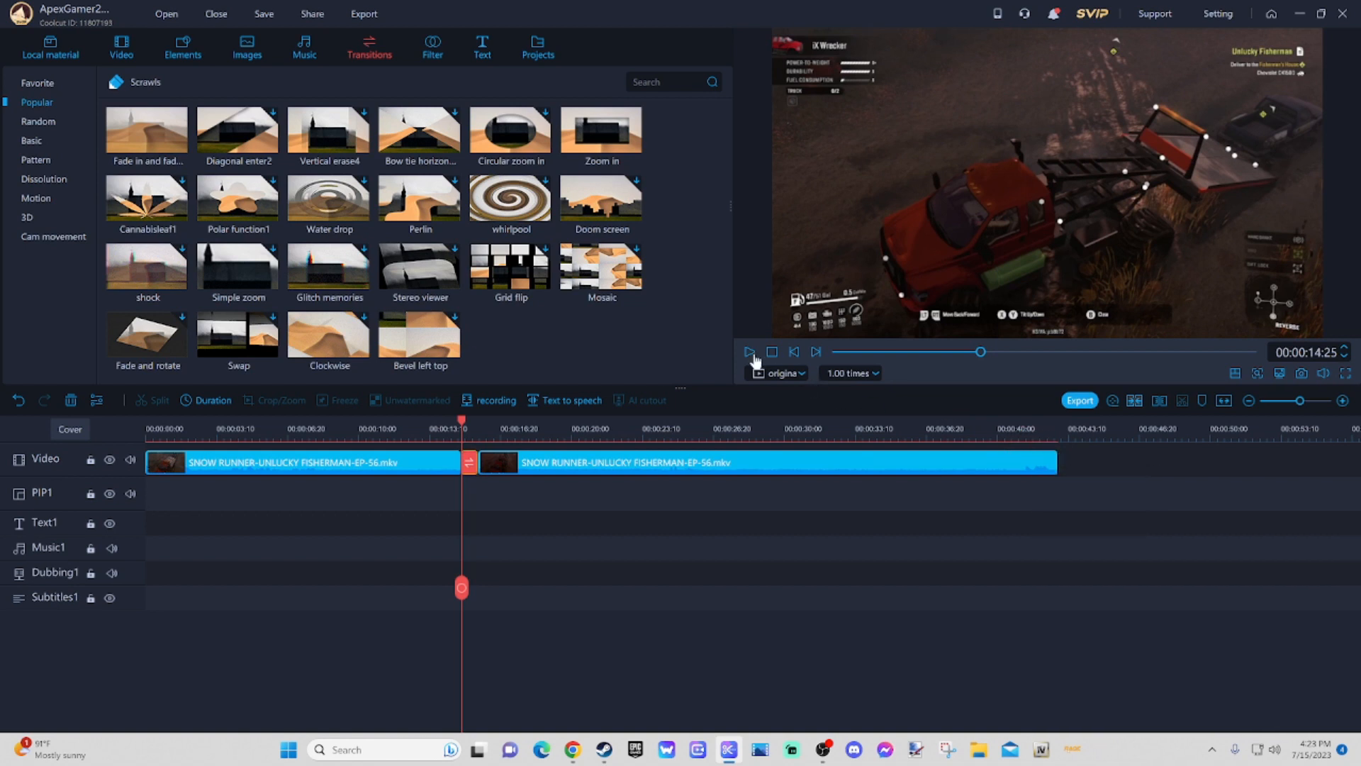
left_click(149, 428)
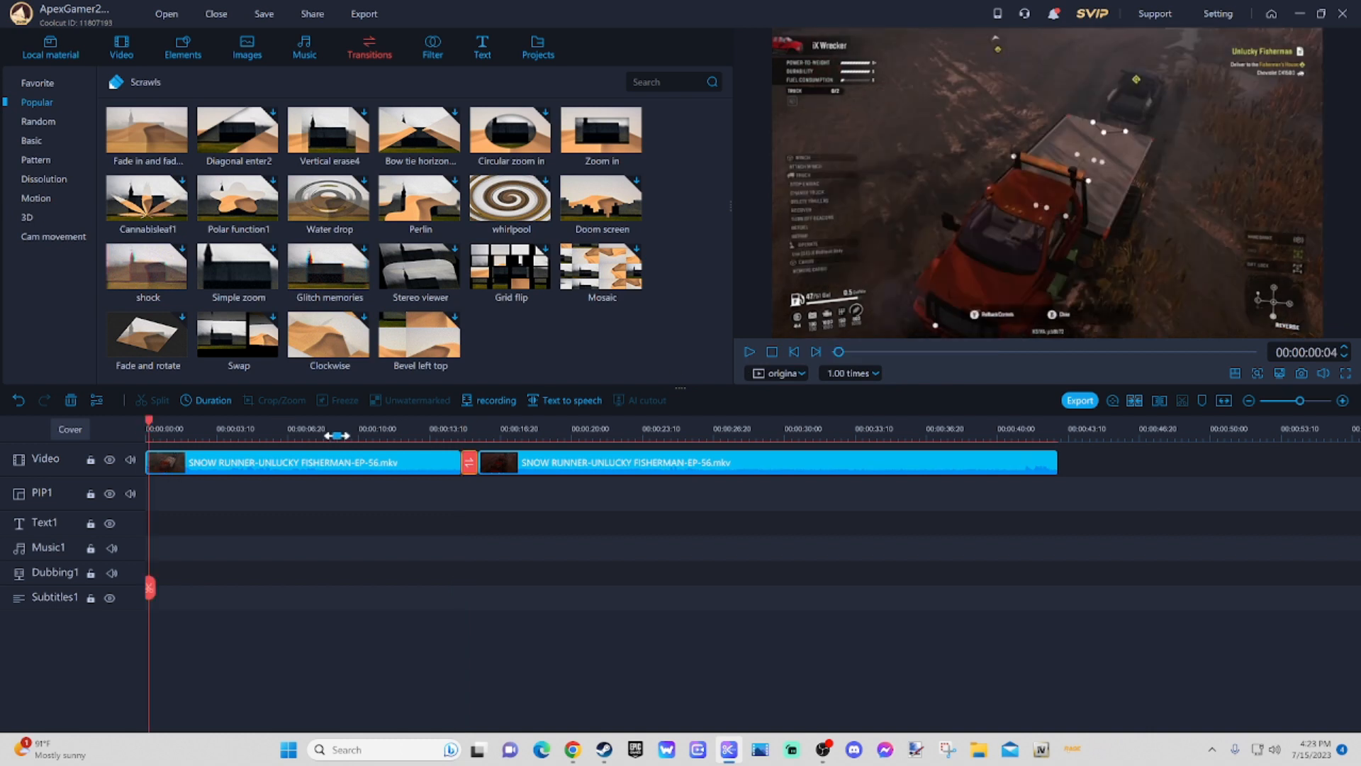
left_click(749, 352)
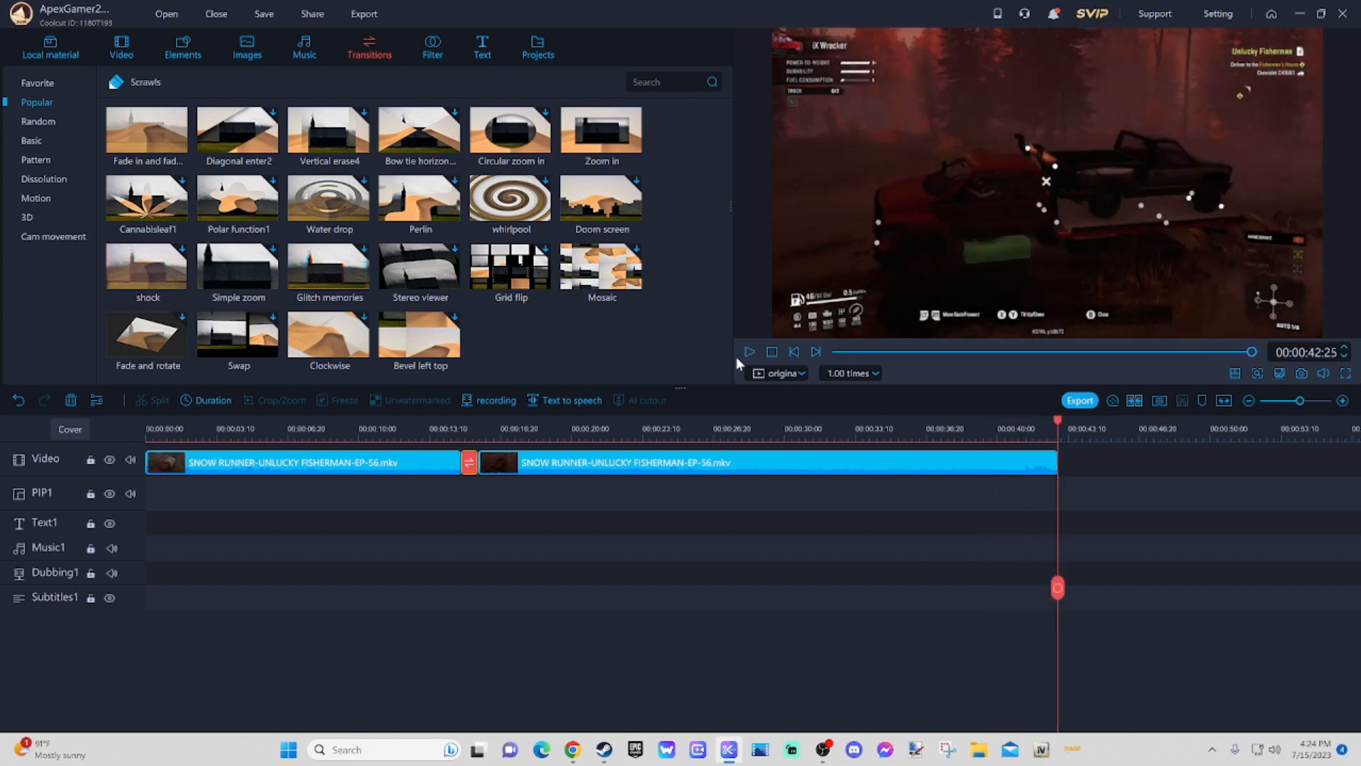
Step: Export the short as an MP4 video with the file name Working That Rollback
left_click(1077, 401)
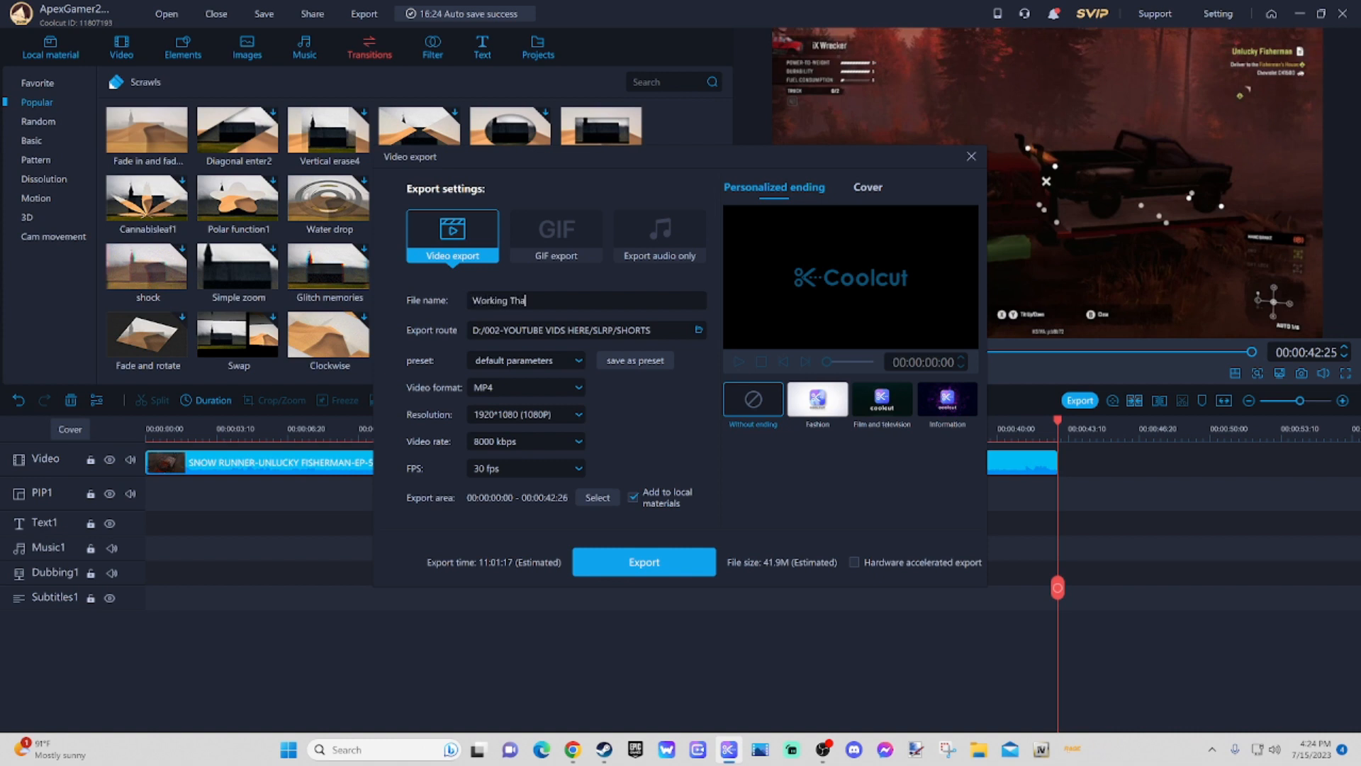
type("Rollback")
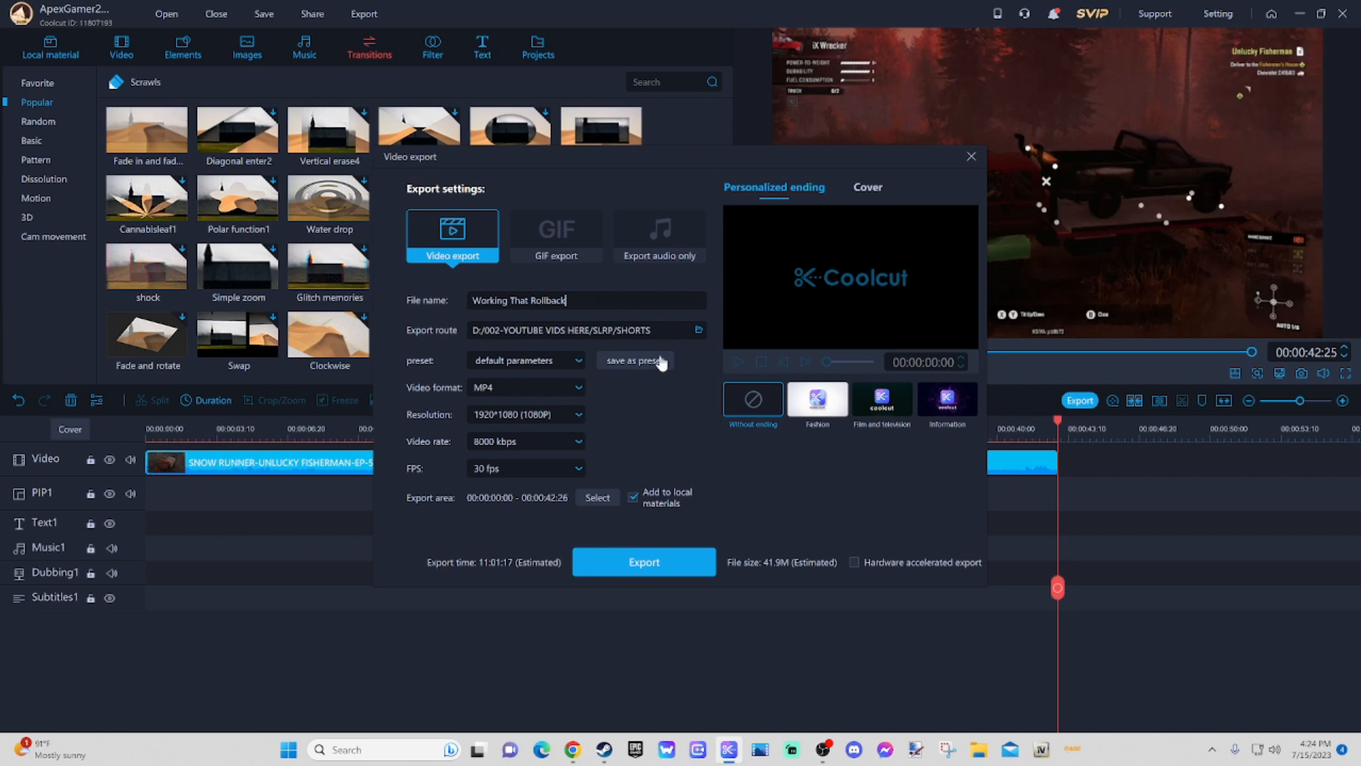
left_click(639, 565)
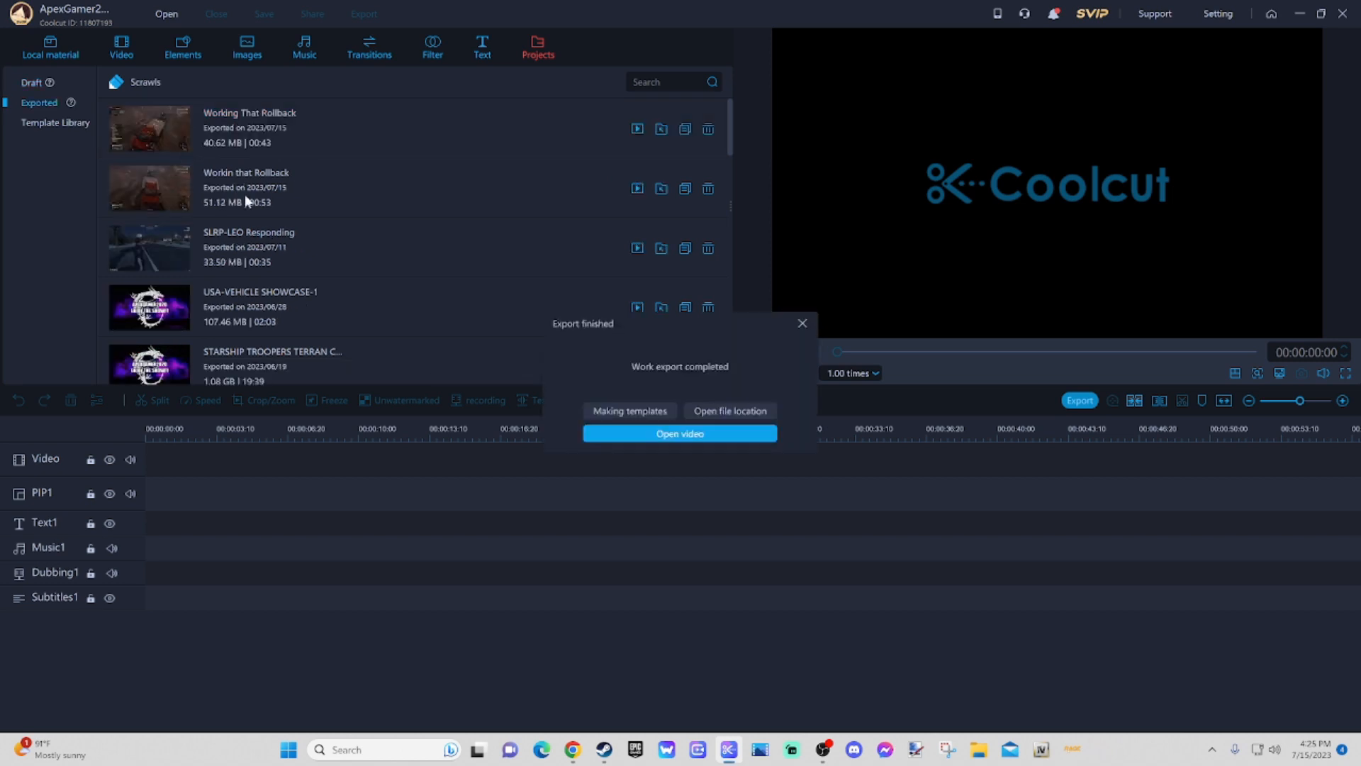
Step: Show the exported short in its SHORTS folder and rename the older video file Workin that Rollback as Workin that Rollback-9999
left_click(736, 411)
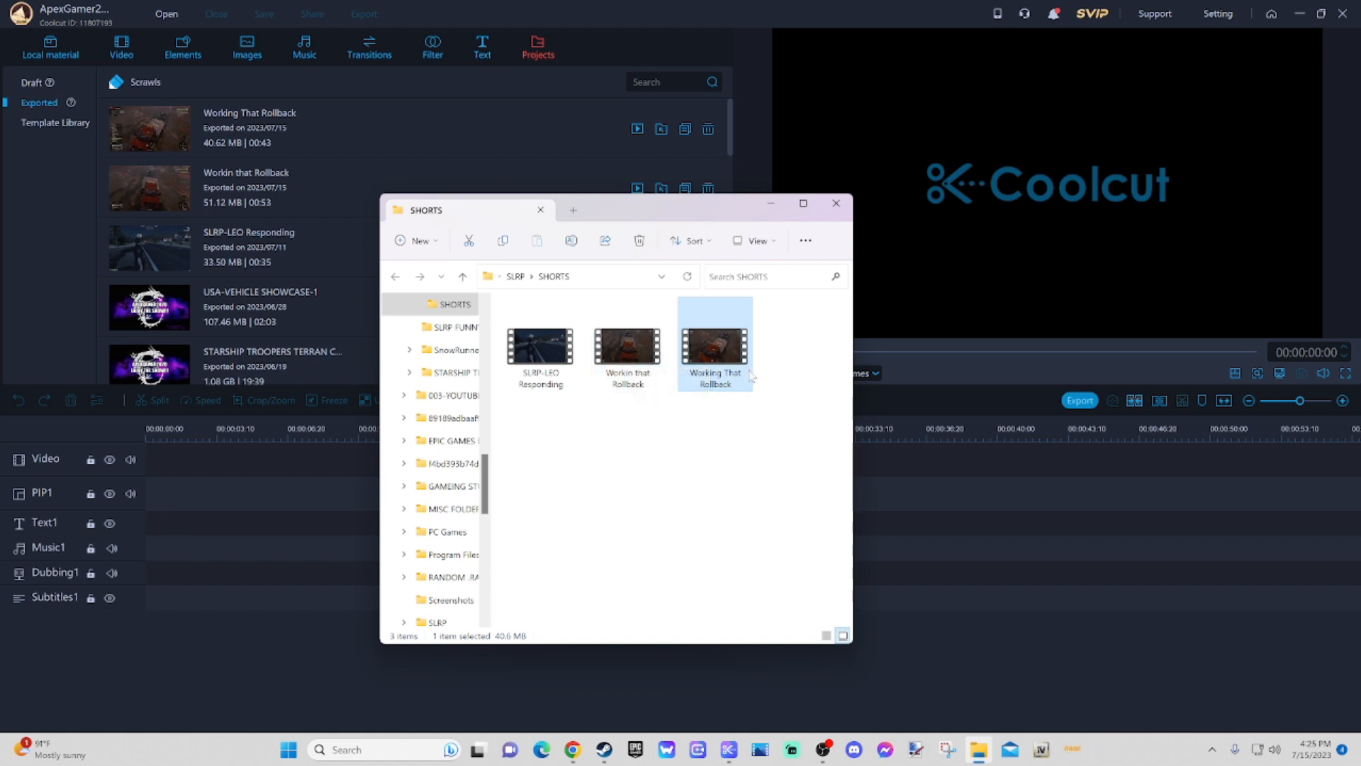
left_click(629, 376)
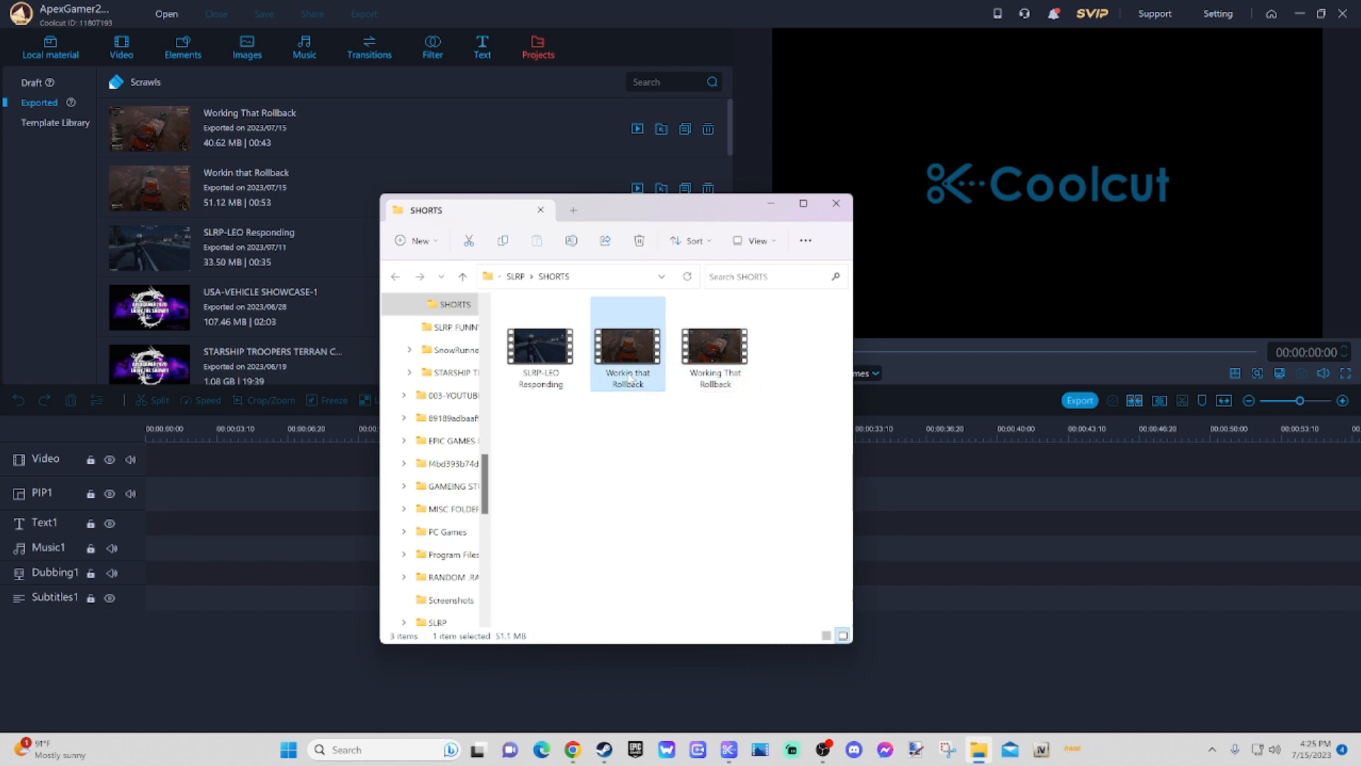
left_click(648, 386)
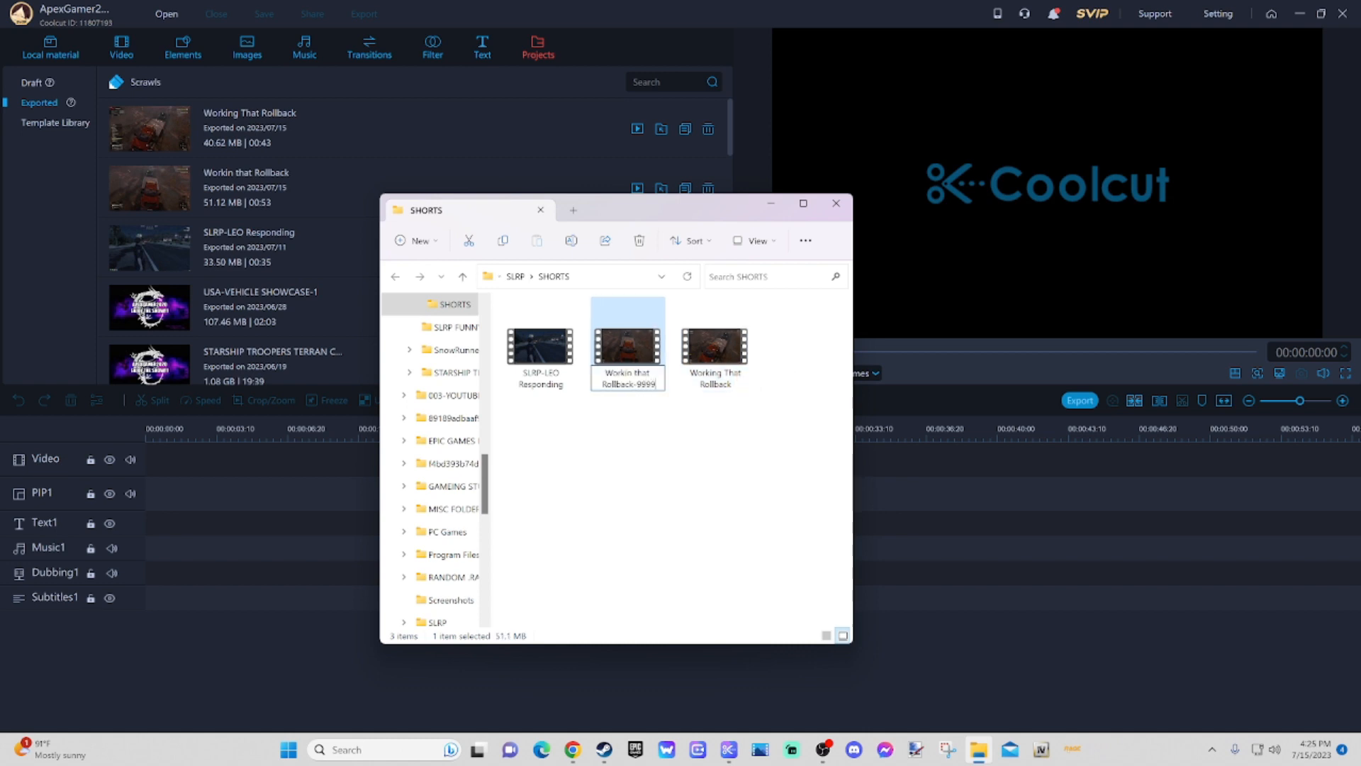
type("-9999")
key("Return")
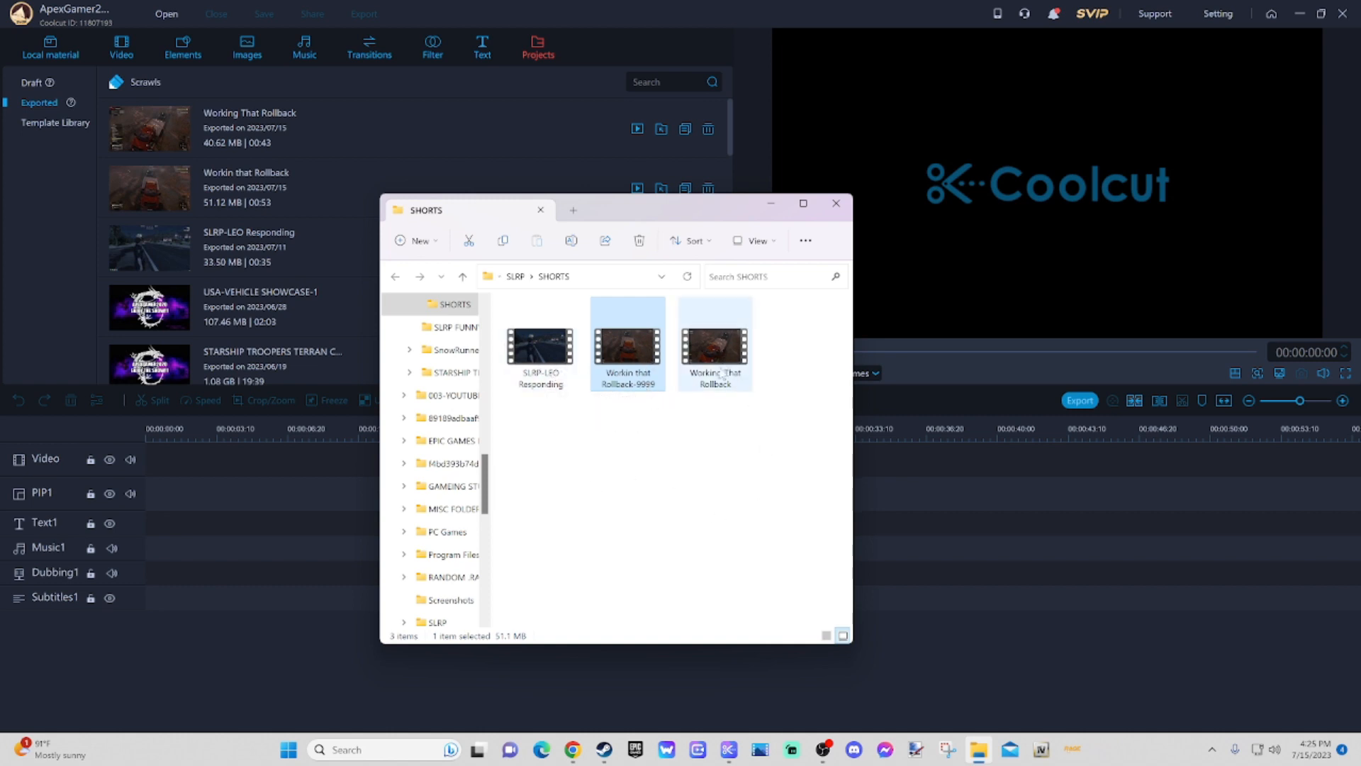
left_click(771, 205)
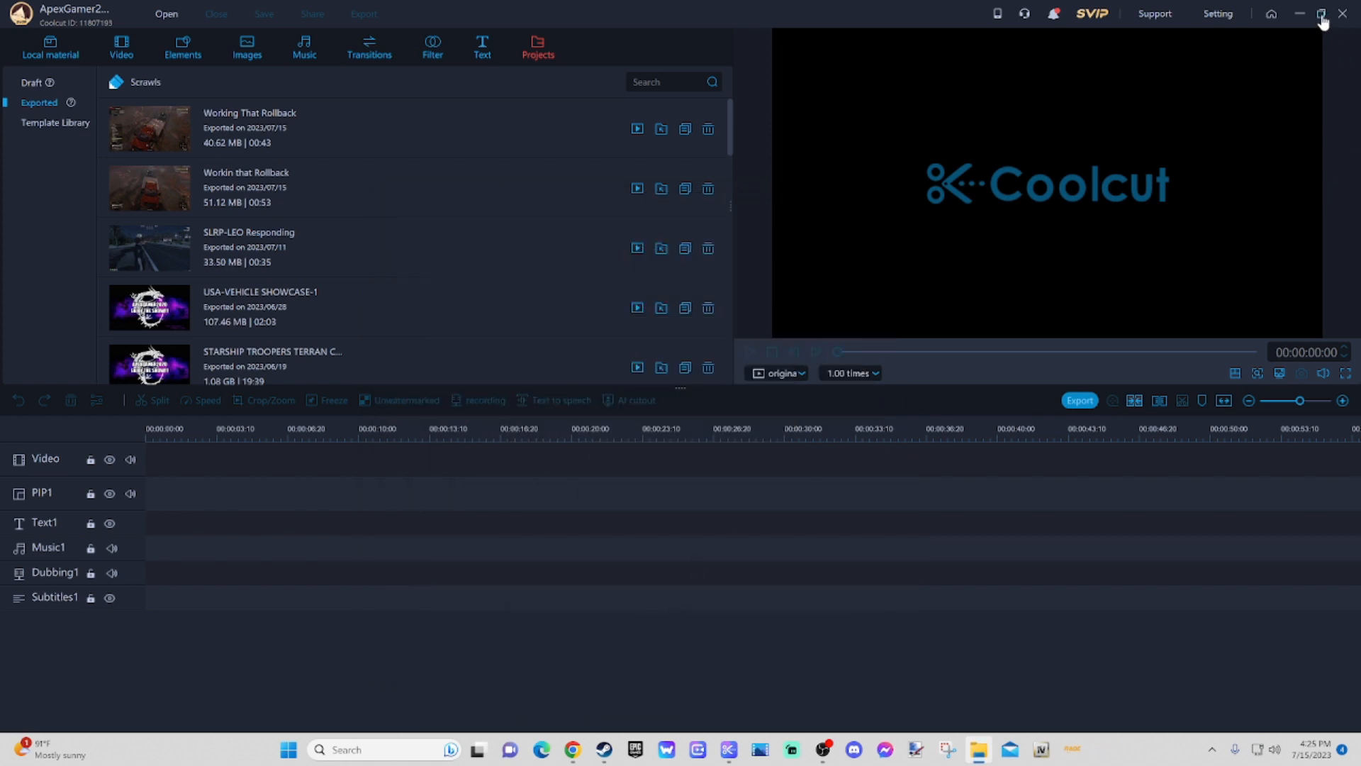
Step: Close Coolcut, switch to Streamlabs Cross Clip in the maximized Chrome window and start creating a new clip
left_click(1343, 14)
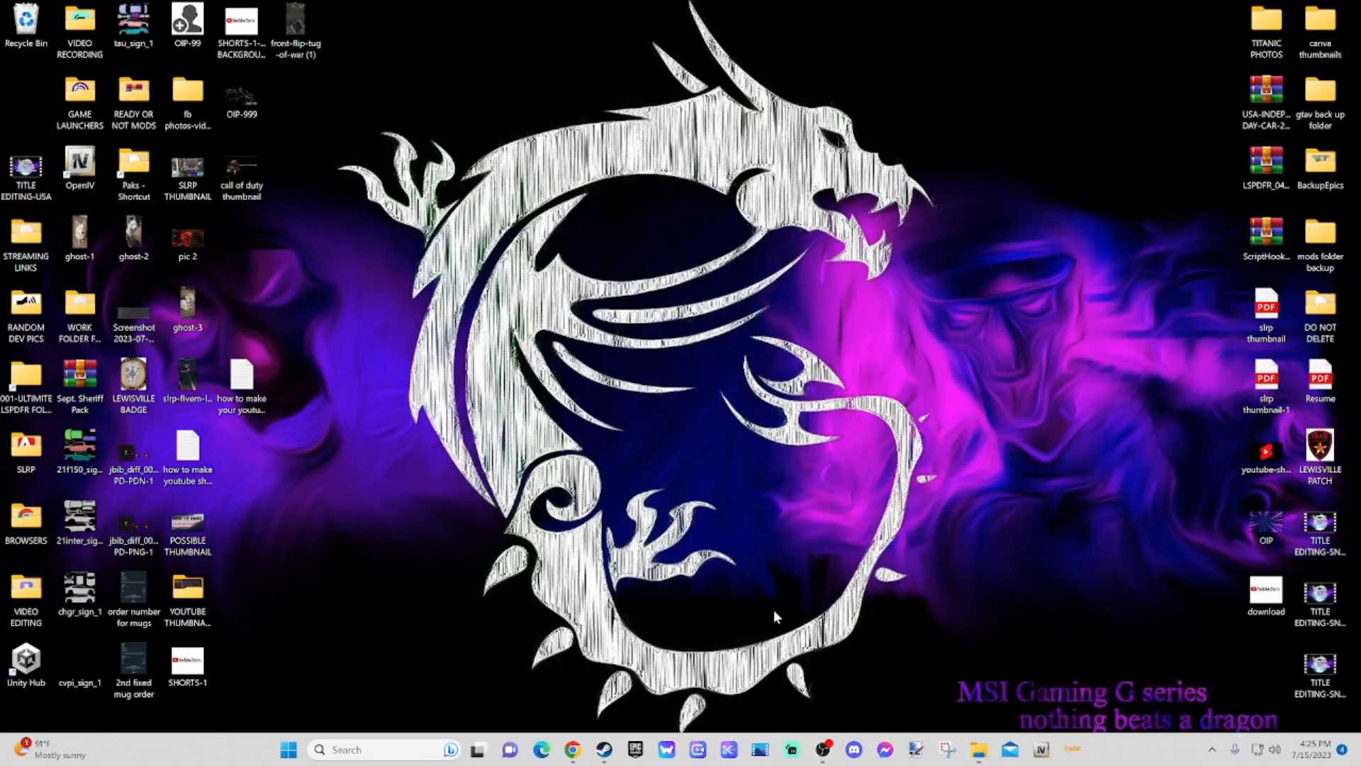
left_click(573, 750)
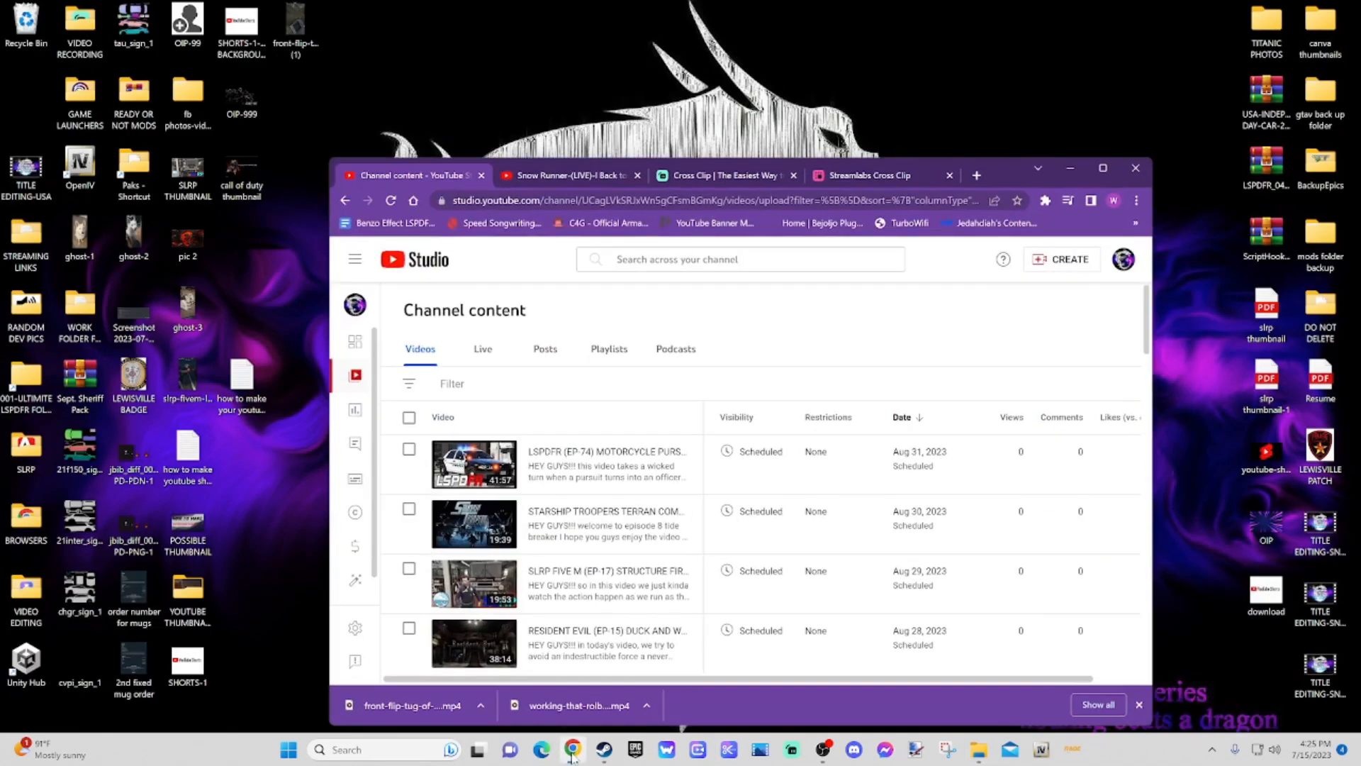
left_click(715, 174)
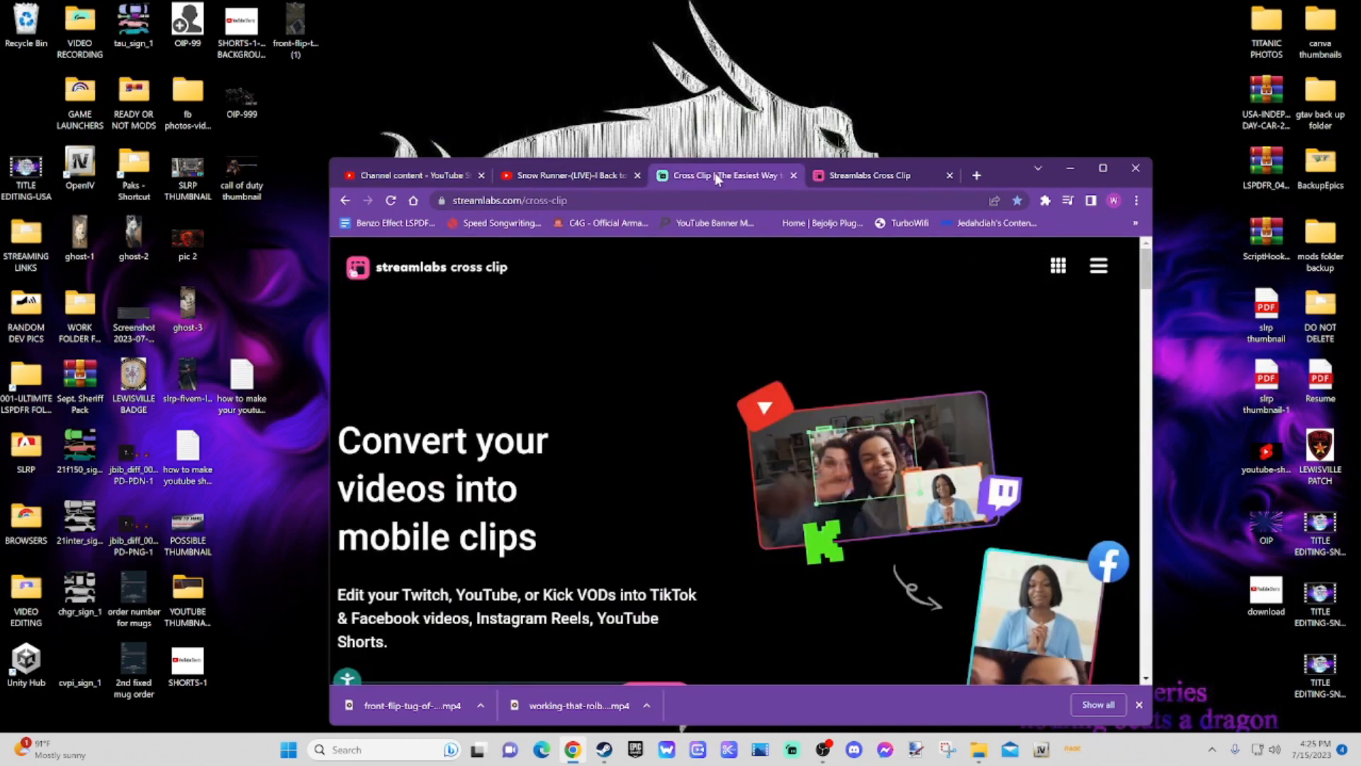
left_click(1101, 169)
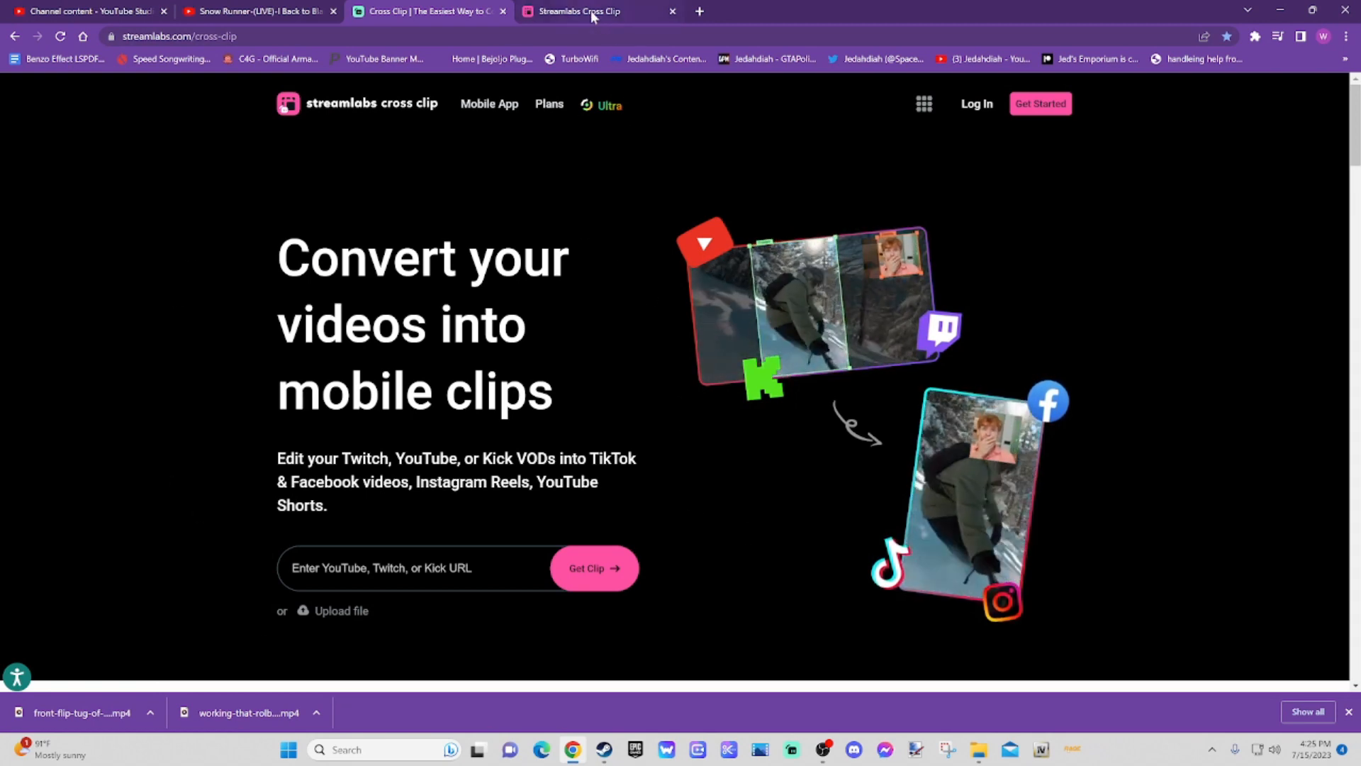
key("ctrl+Tab")
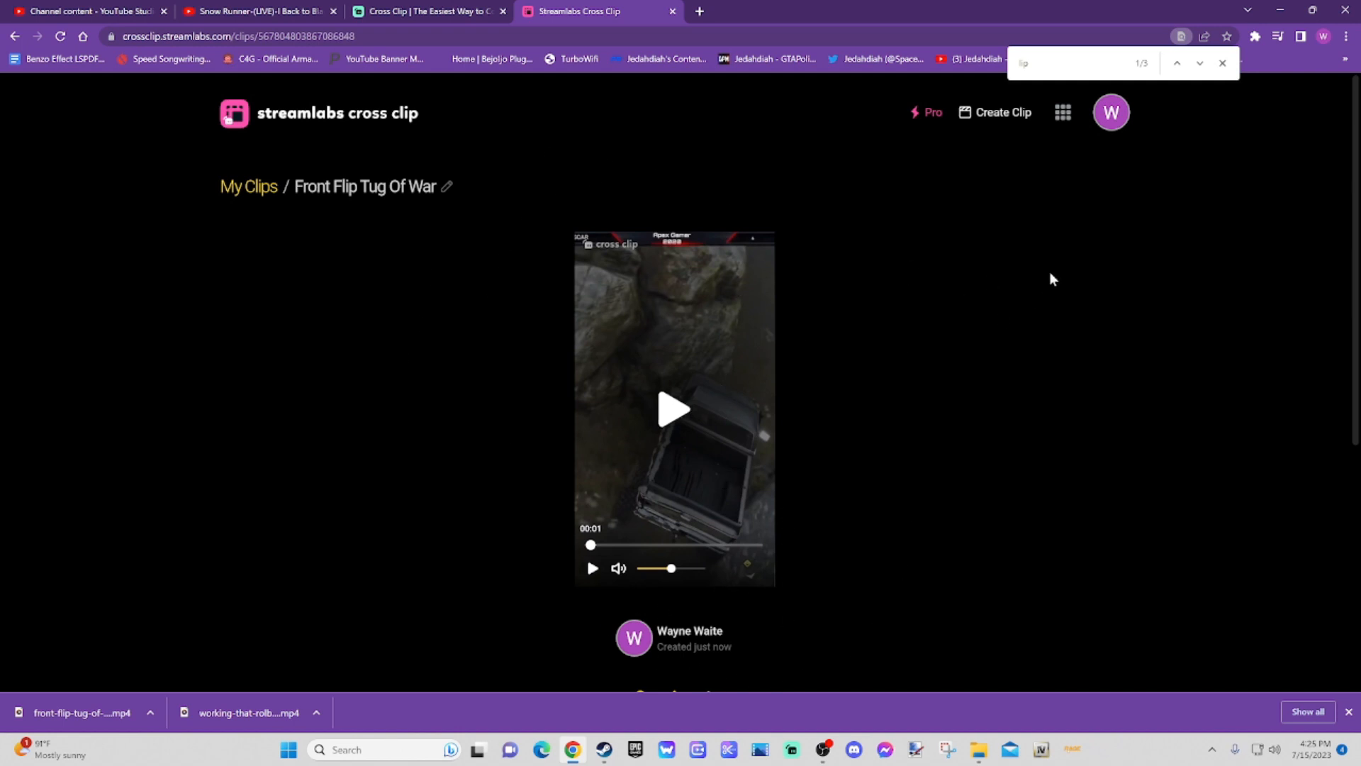
left_click(1010, 120)
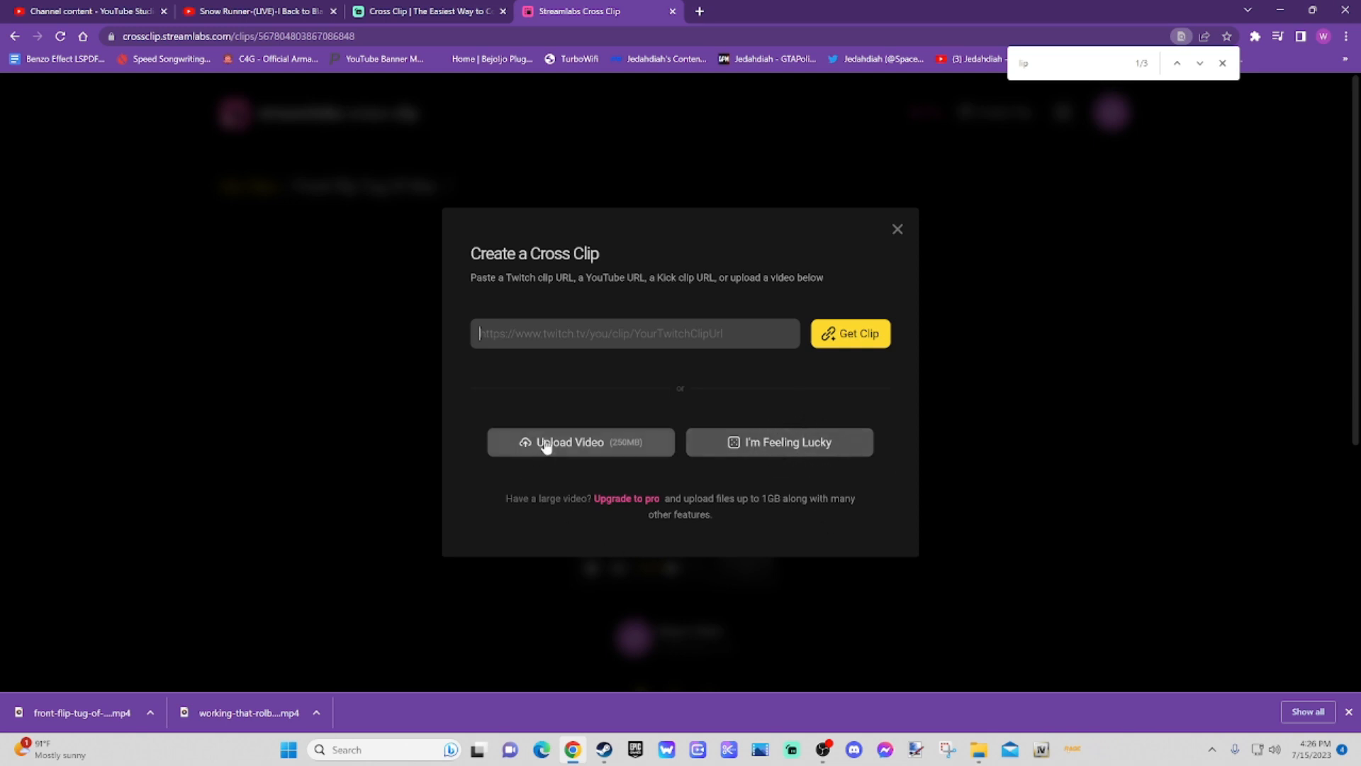
Step: Upload the video Working That Rollback from 002-YOUTUBE VIDS HERE > SLRP > SHORTS on the My Book (D:) drive
left_click(573, 453)
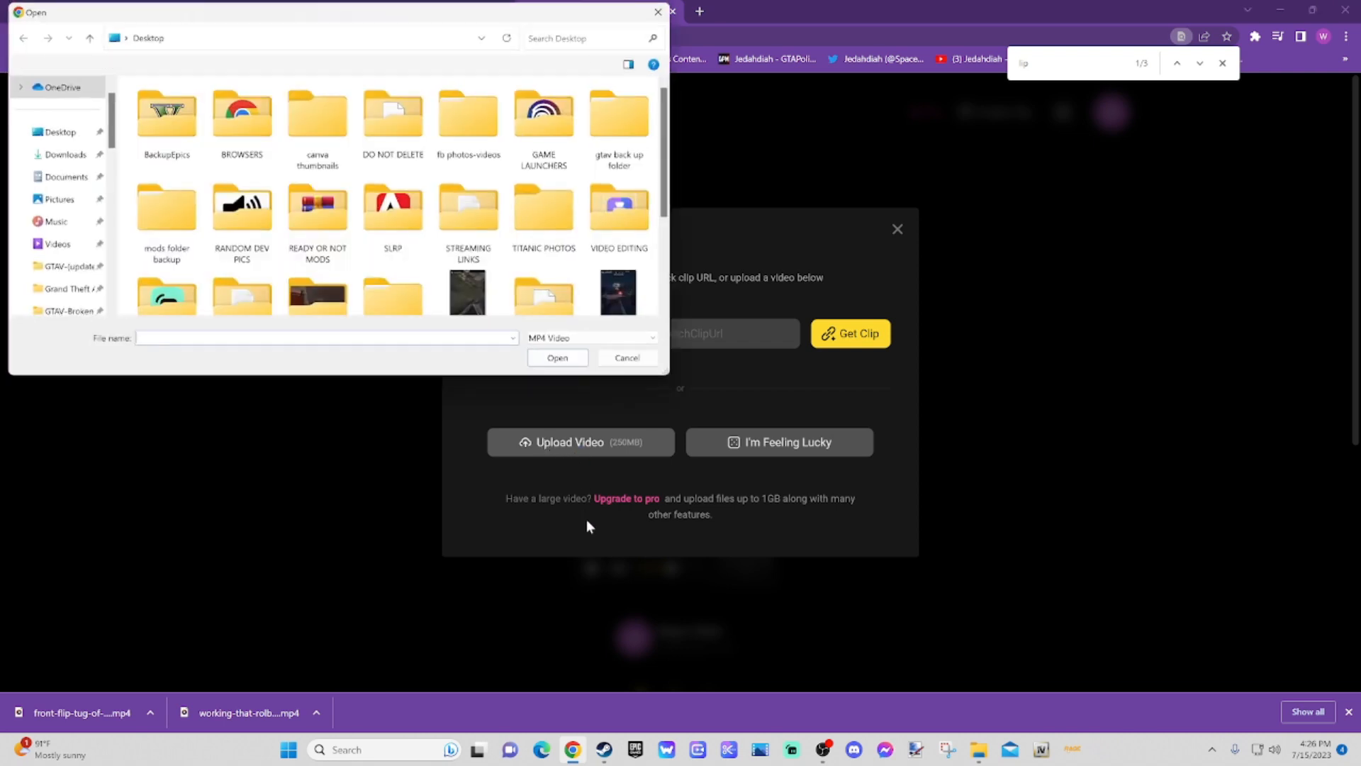
scroll(63, 199, "down", 3)
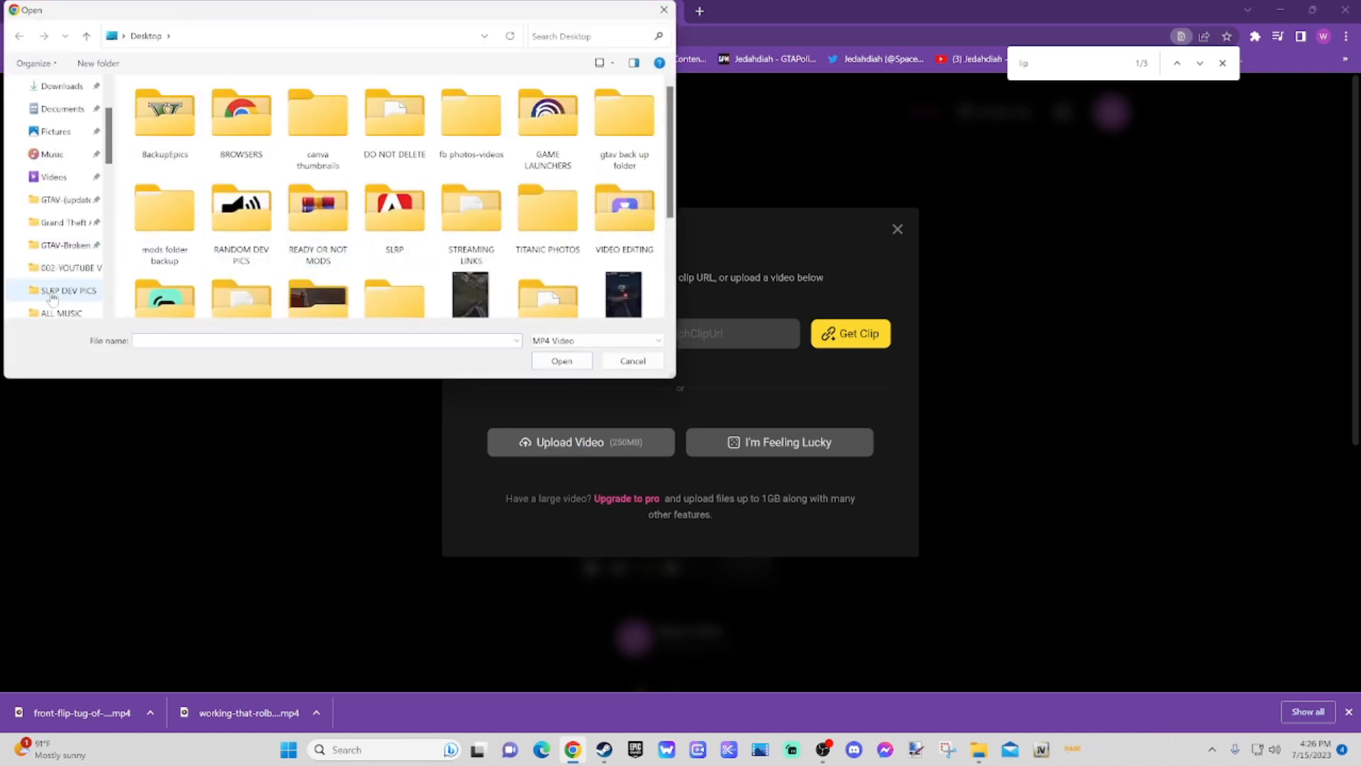
scroll(71, 298, "down", 1)
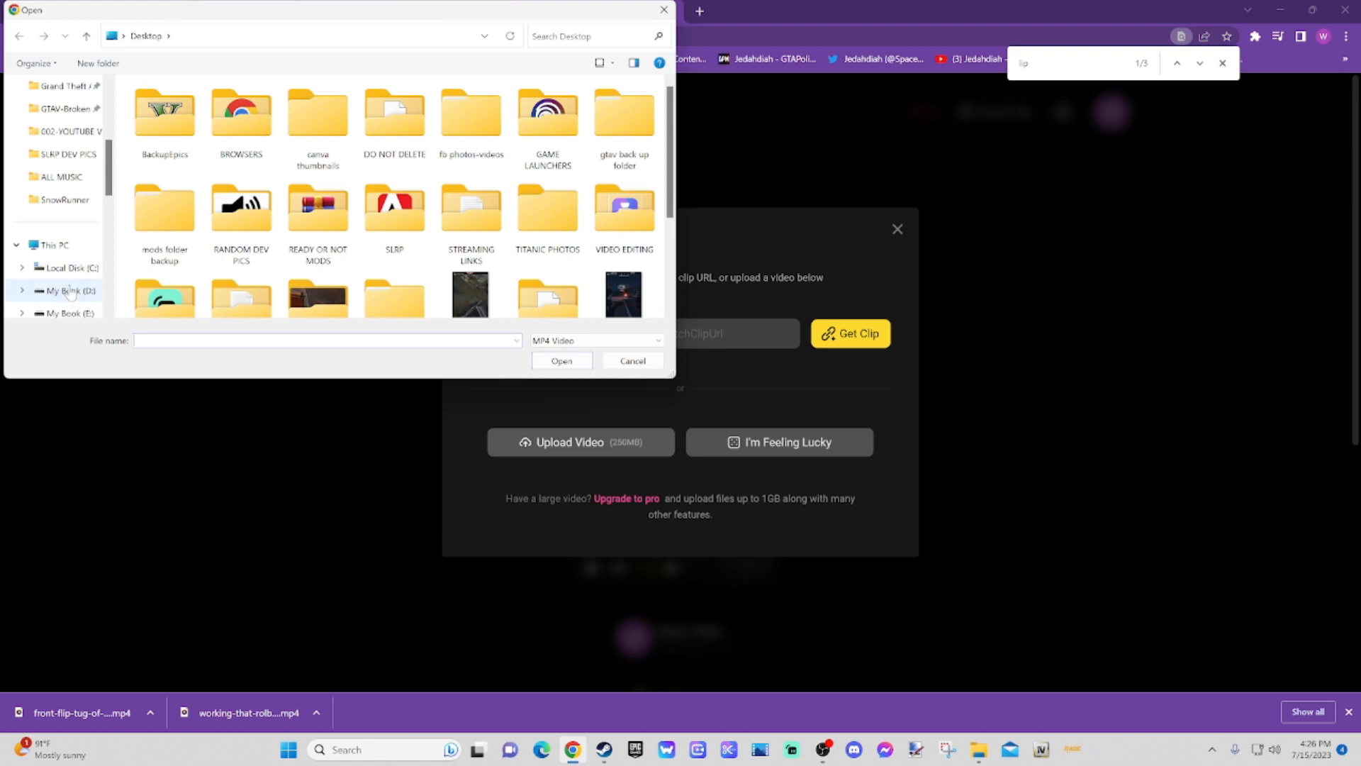
left_click(70, 291)
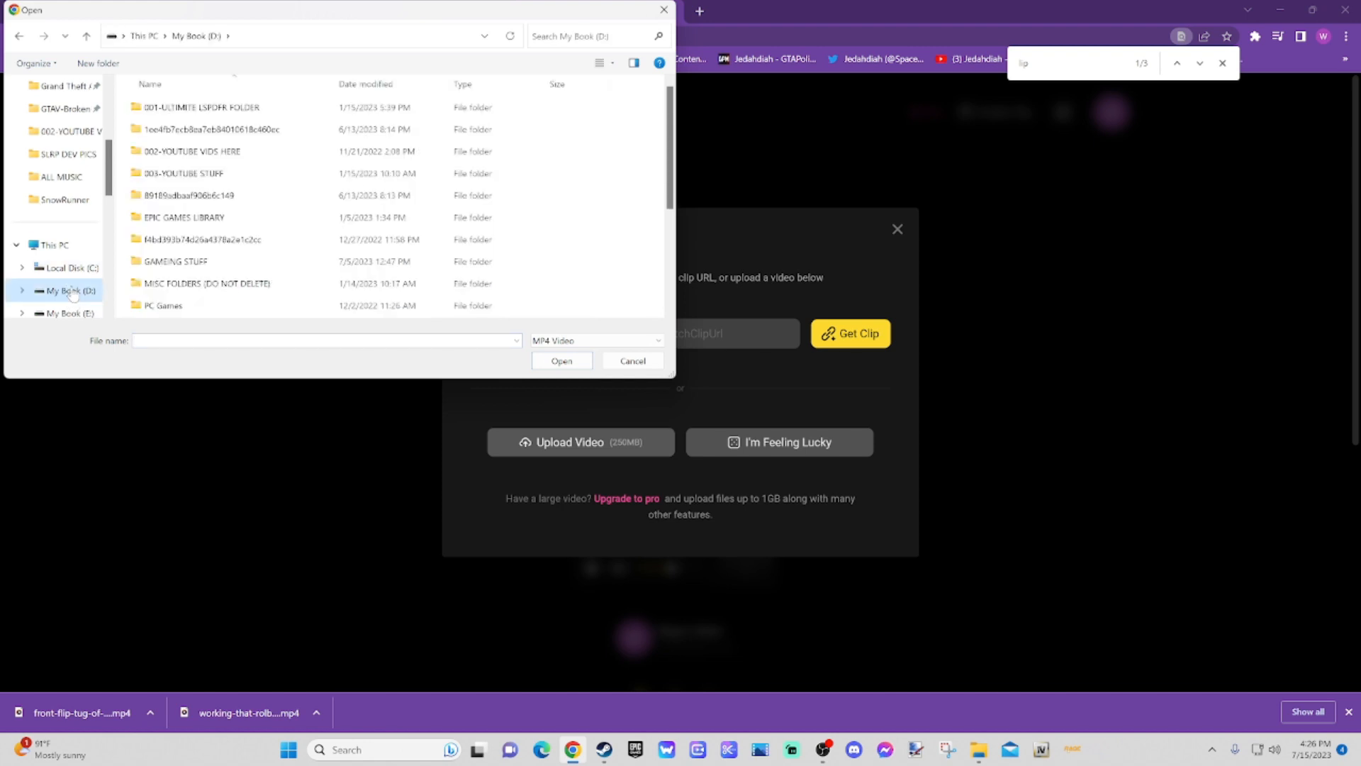
double_click(226, 152)
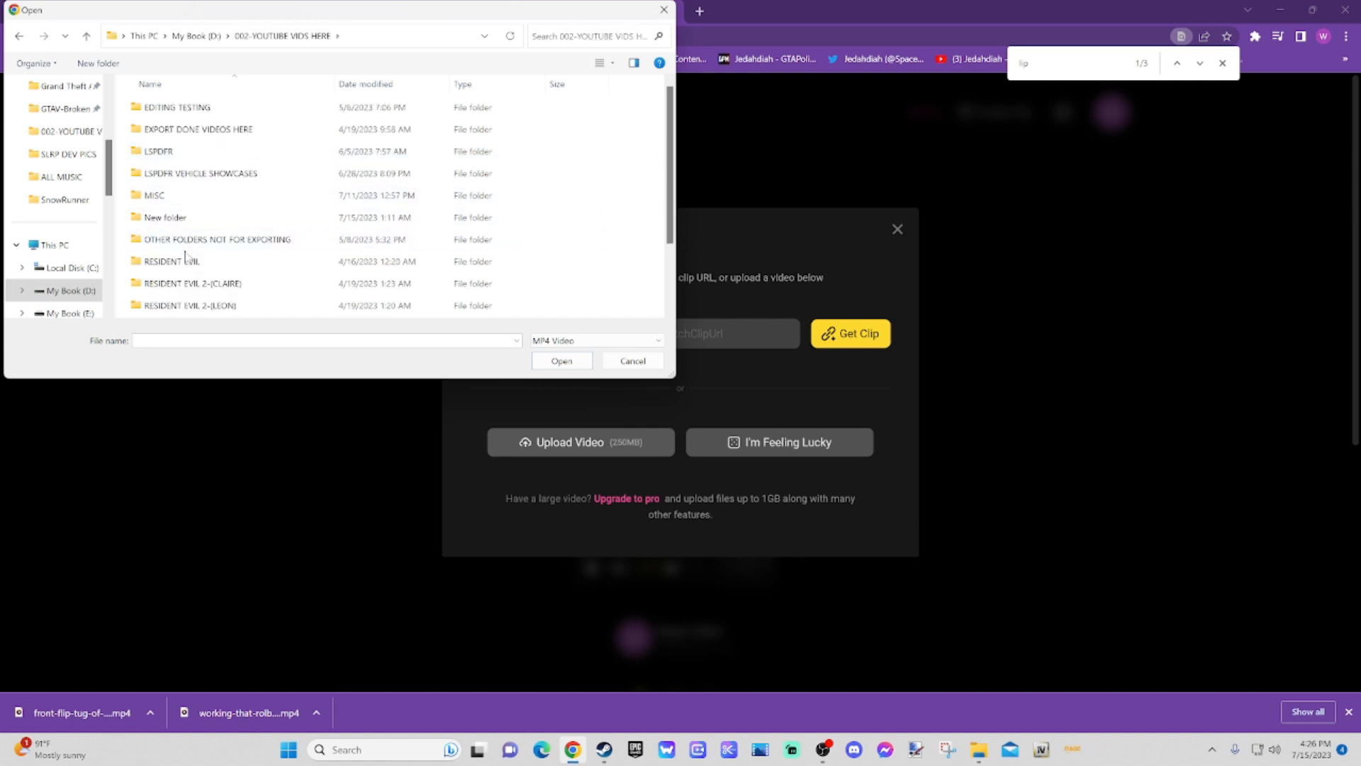
scroll(186, 259, "down", 1)
double_click(184, 266)
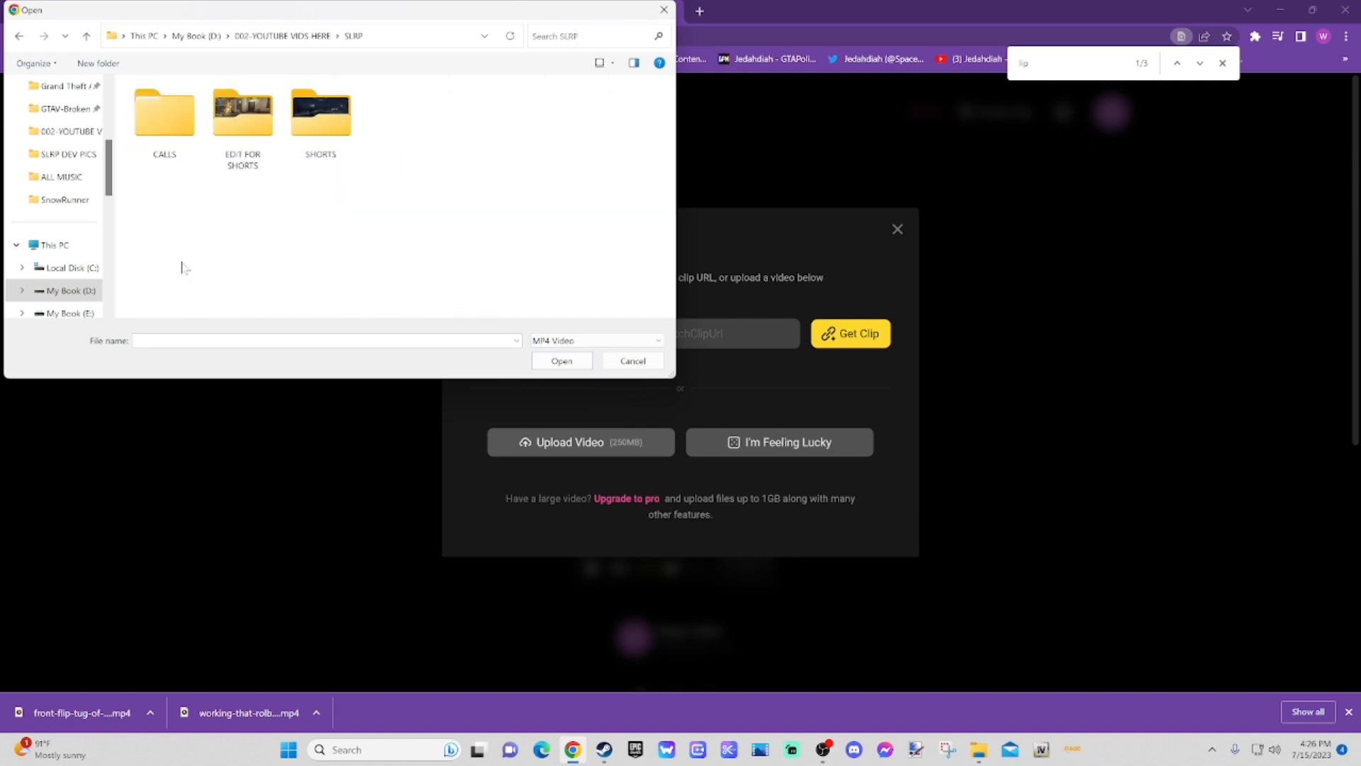
double_click(321, 113)
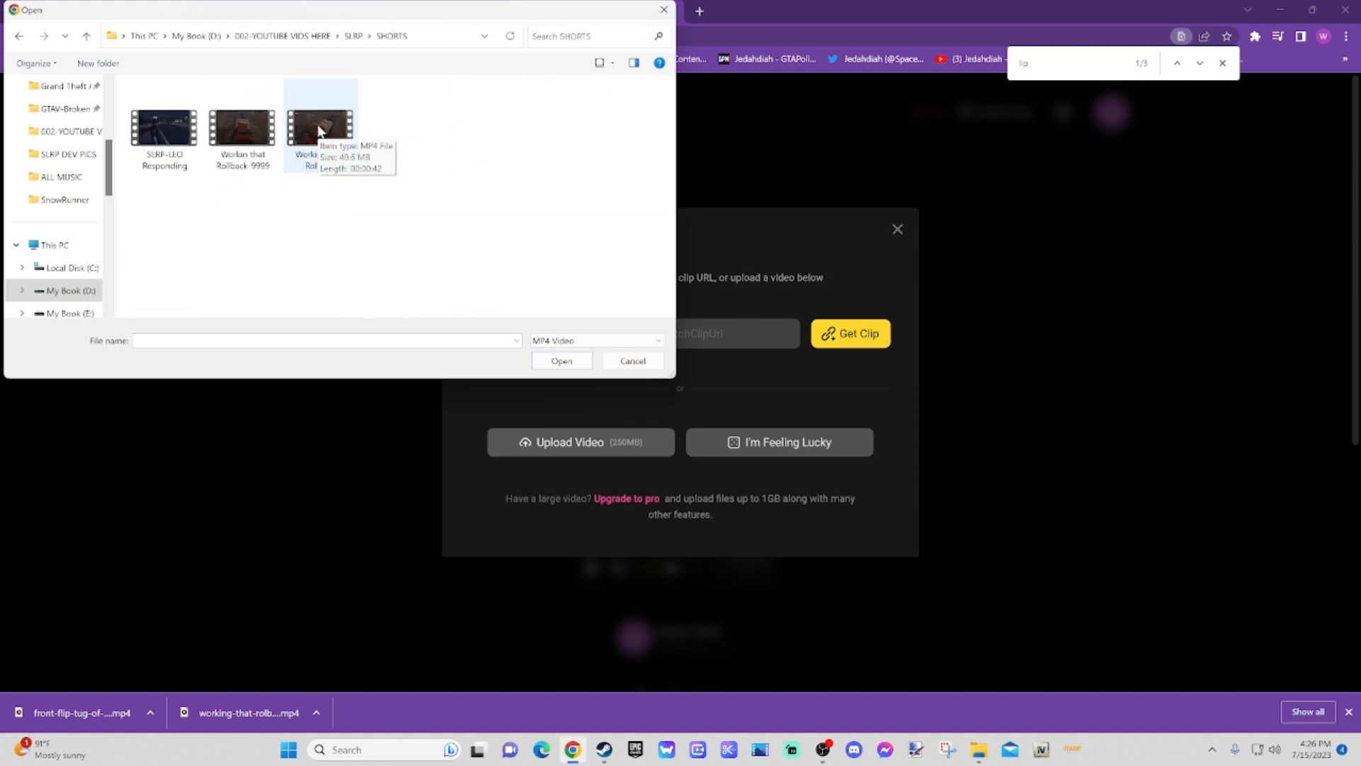
left_click(317, 125)
left_click(562, 361)
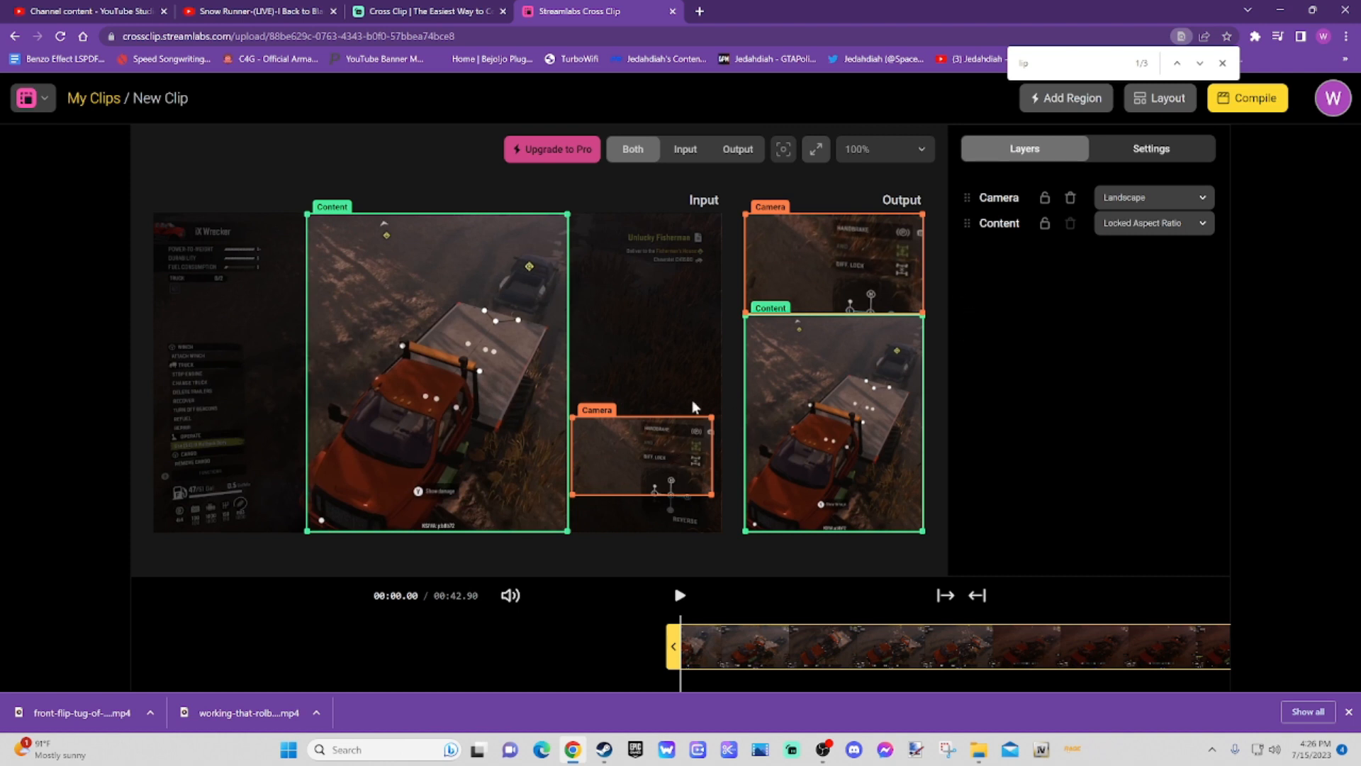
Step: Delete the Camera layer and enlarge the Content region so that it fills the whole portrait output
left_click(1072, 200)
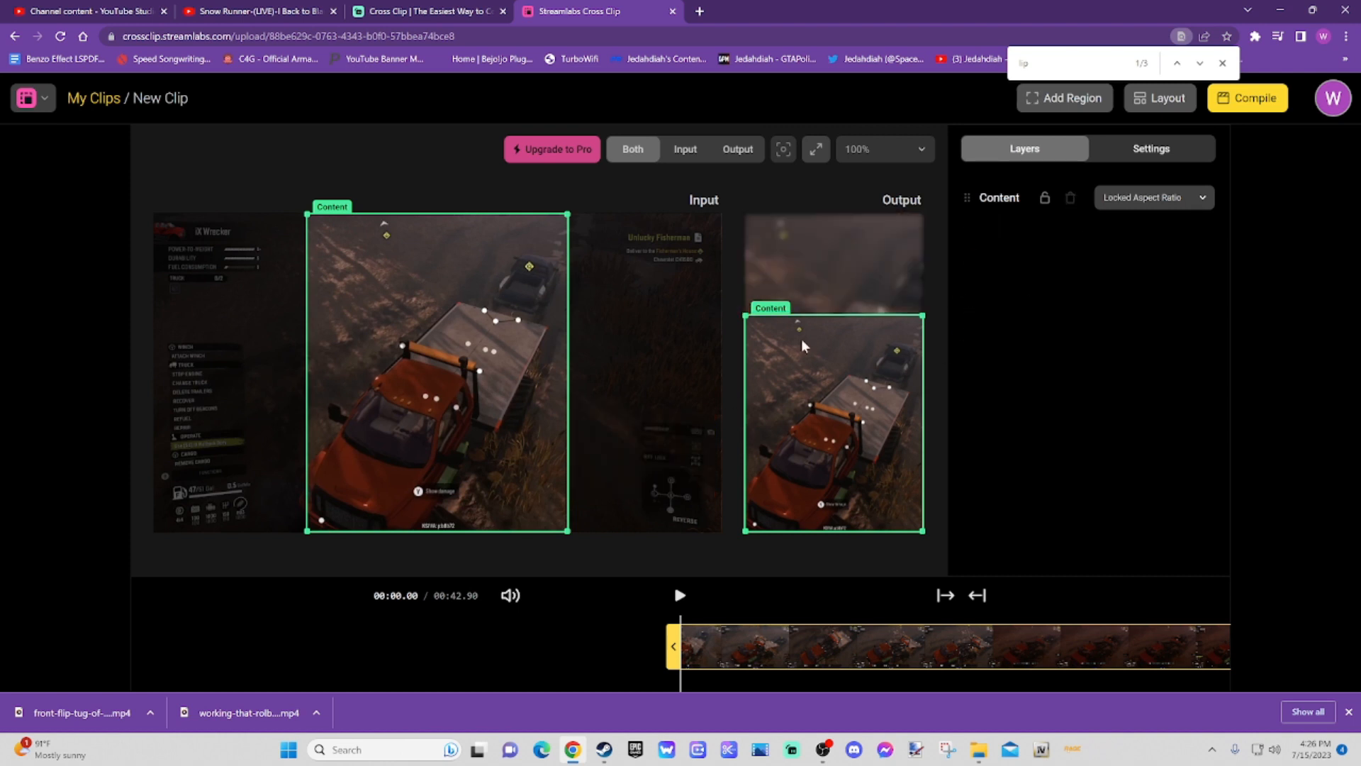
left_click_drag(742, 314, 683, 168)
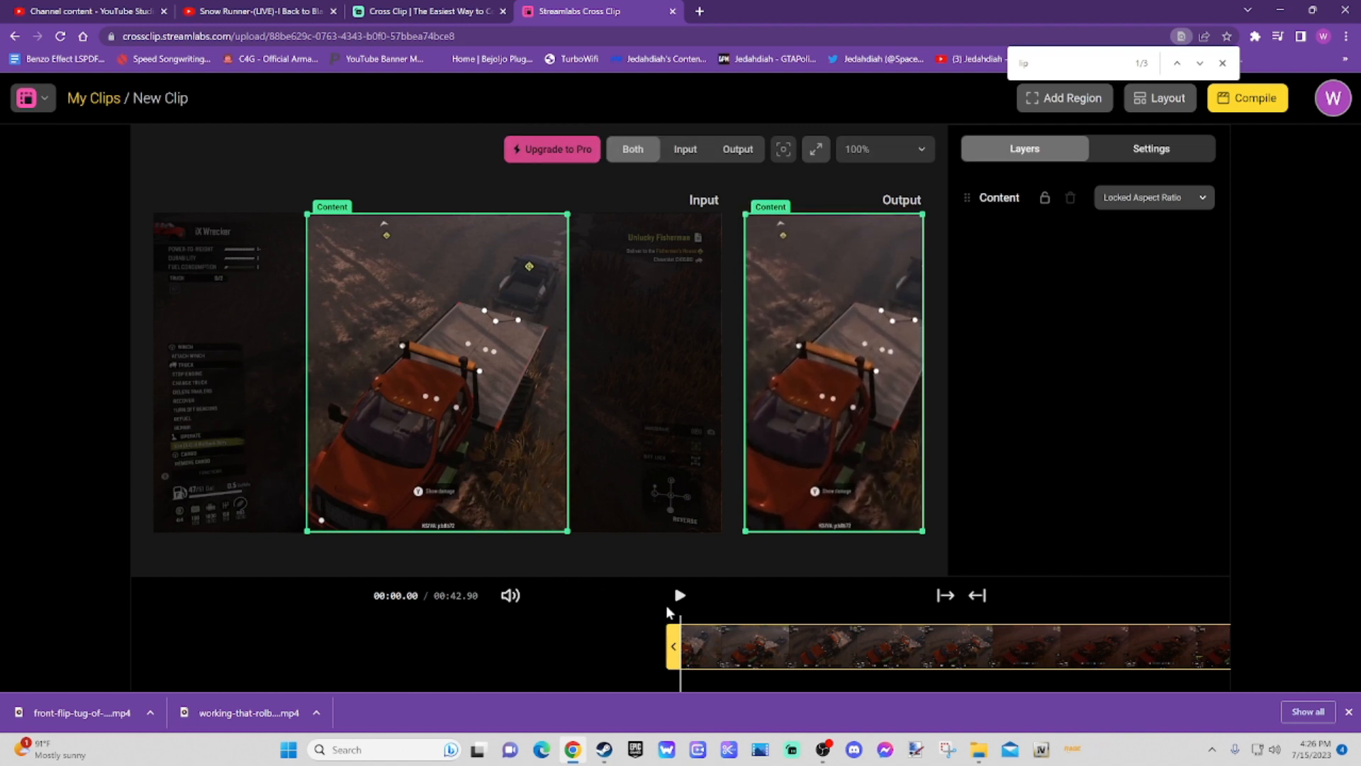
Step: Play the clip and shift the Content crop on the input video to frame the truck's rollback bed
left_click(680, 598)
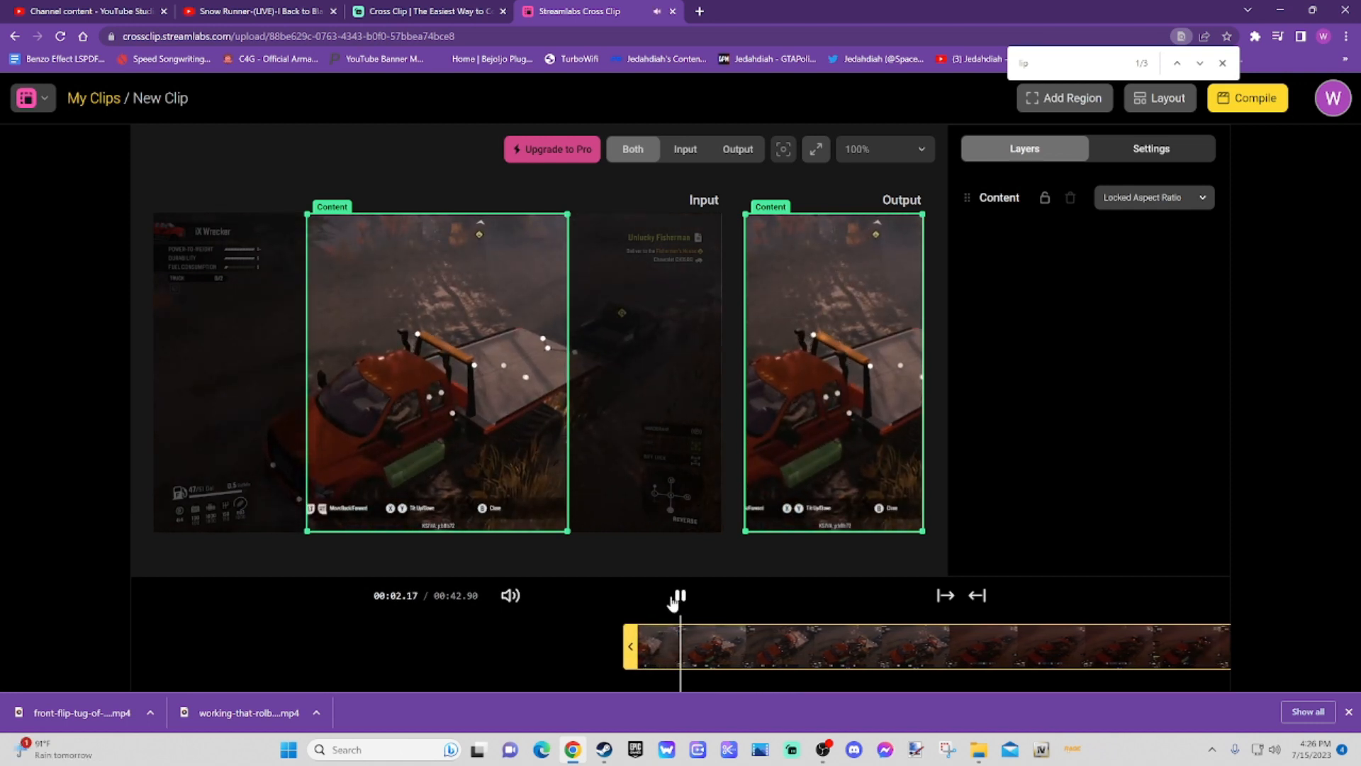
left_click_drag(453, 420, 530, 438)
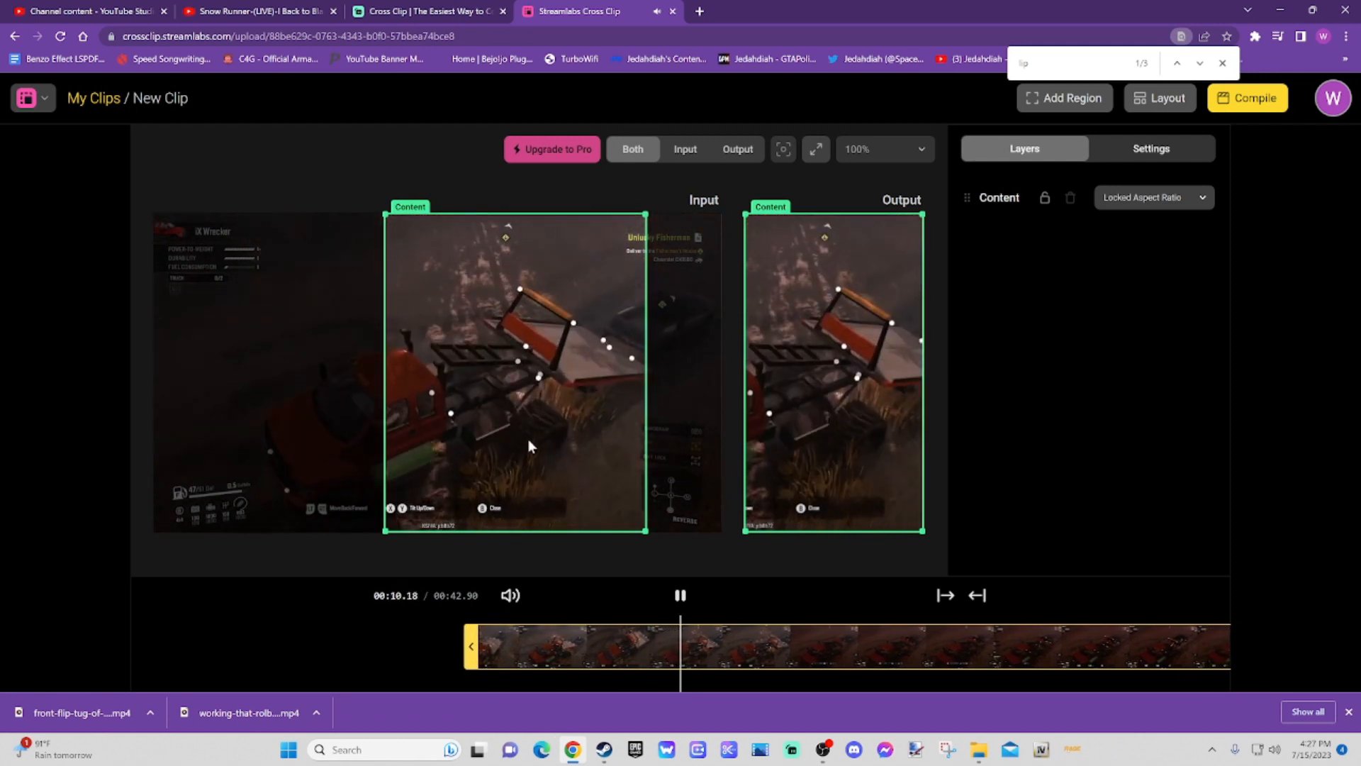
left_click(682, 151)
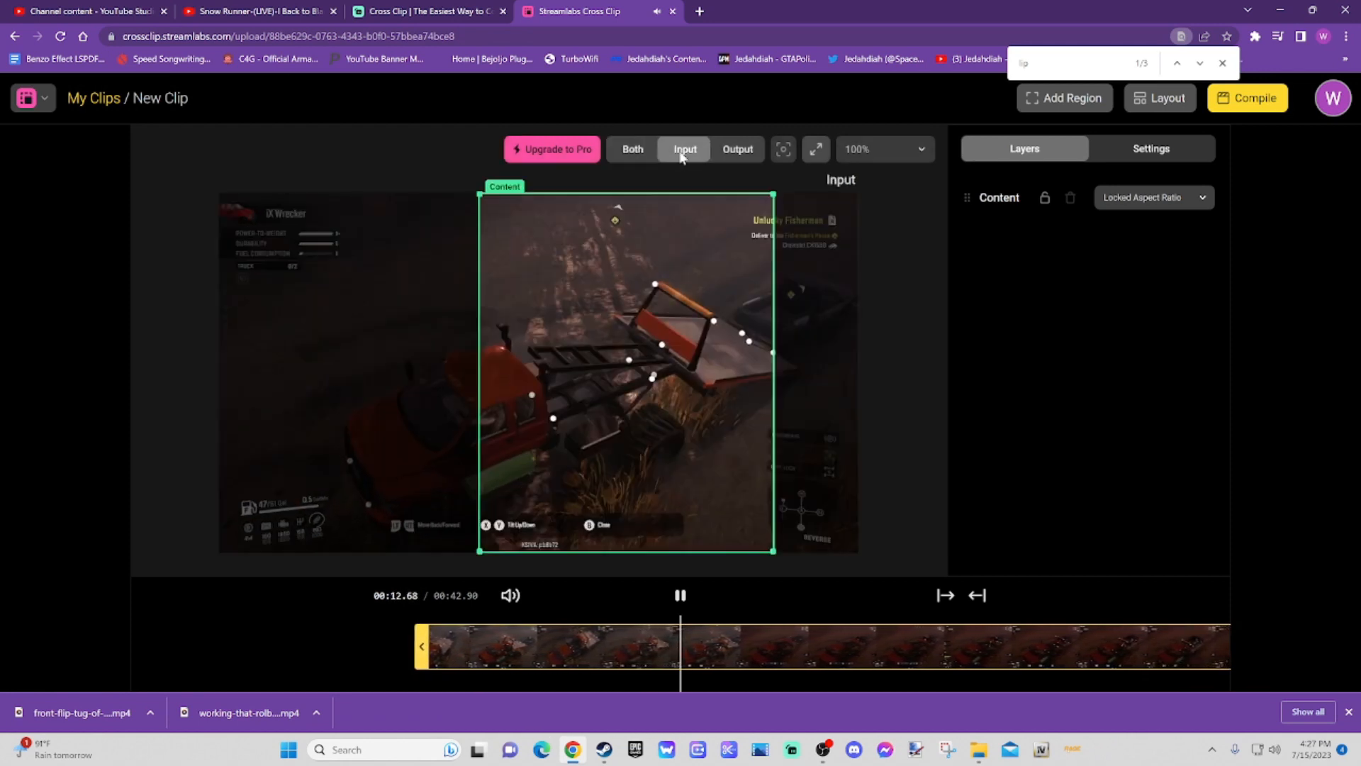
left_click(633, 148)
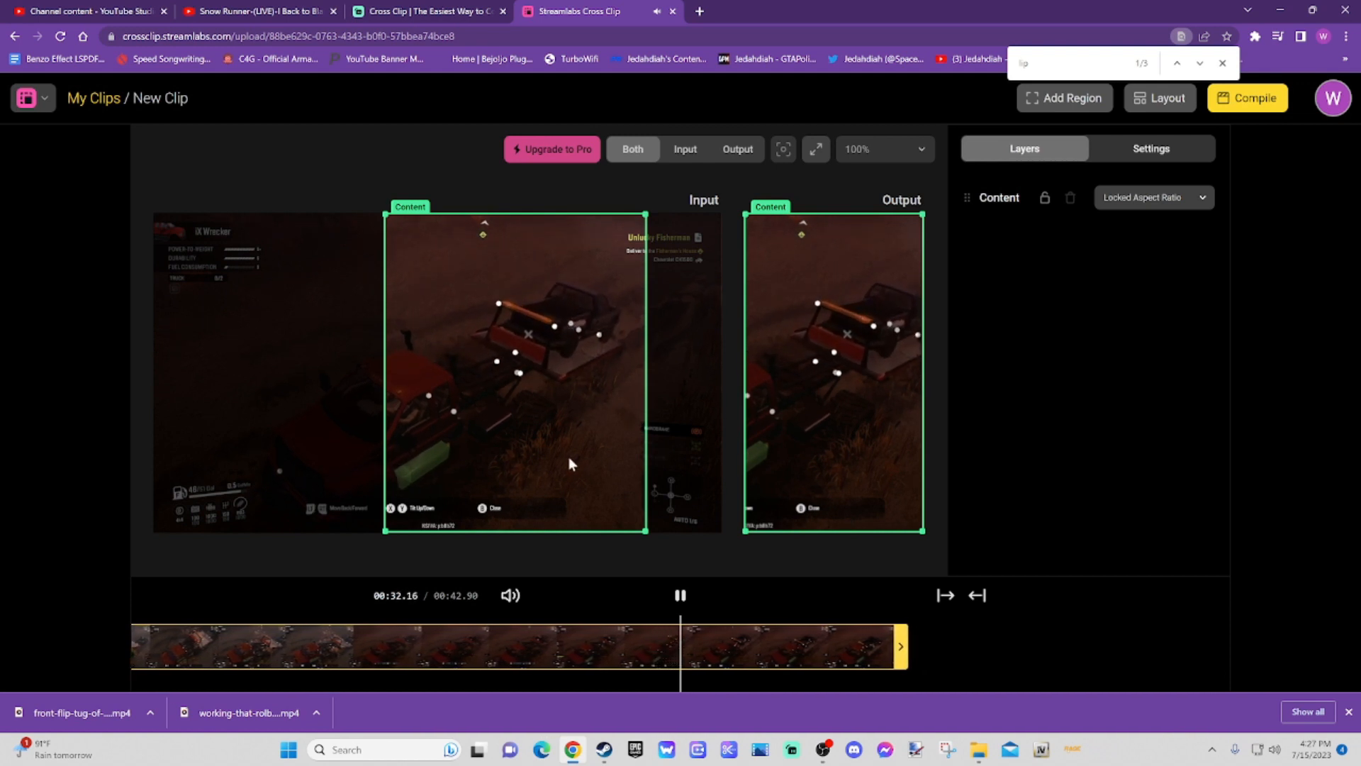
left_click_drag(566, 457, 560, 458)
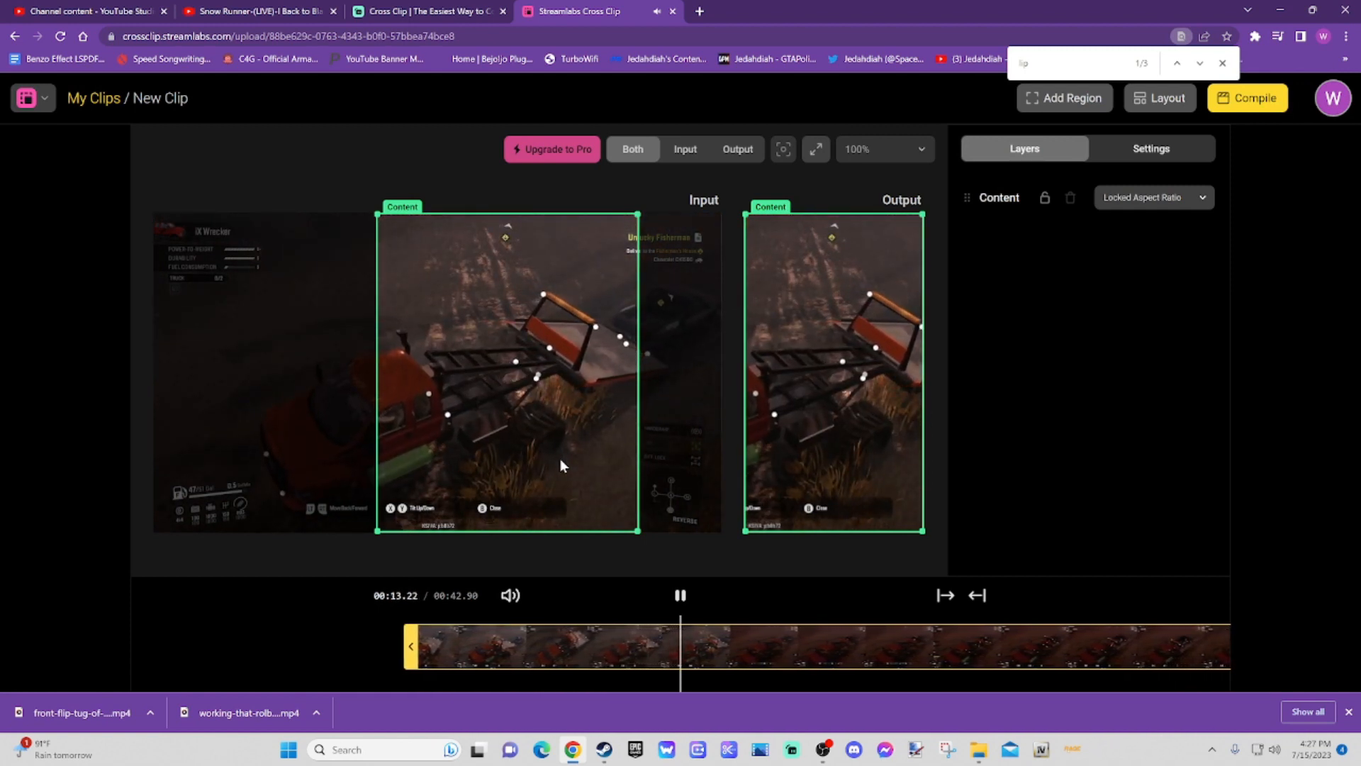
left_click_drag(515, 399, 525, 396)
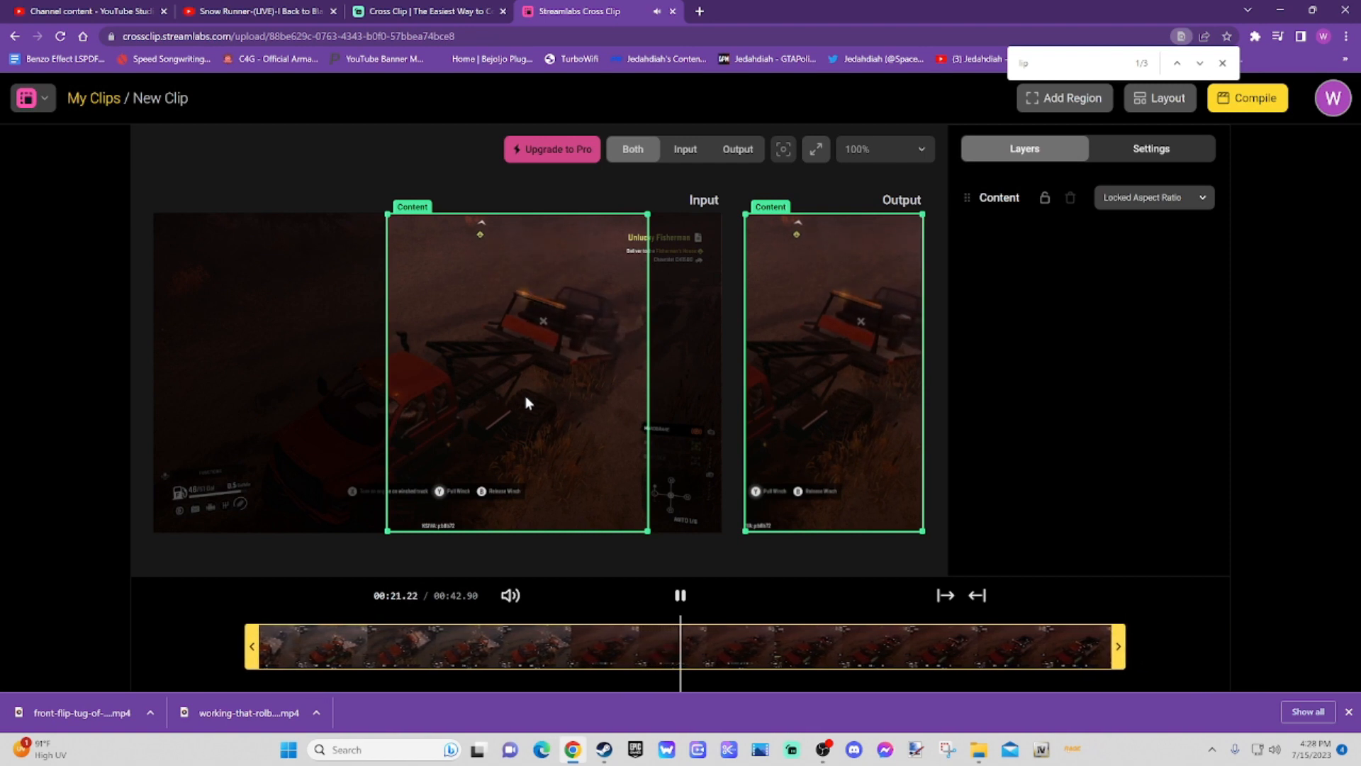
Step: Try the Portrait aspect ratio on the Content layer and switch it back to Locked Aspect Ratio
left_click(1146, 201)
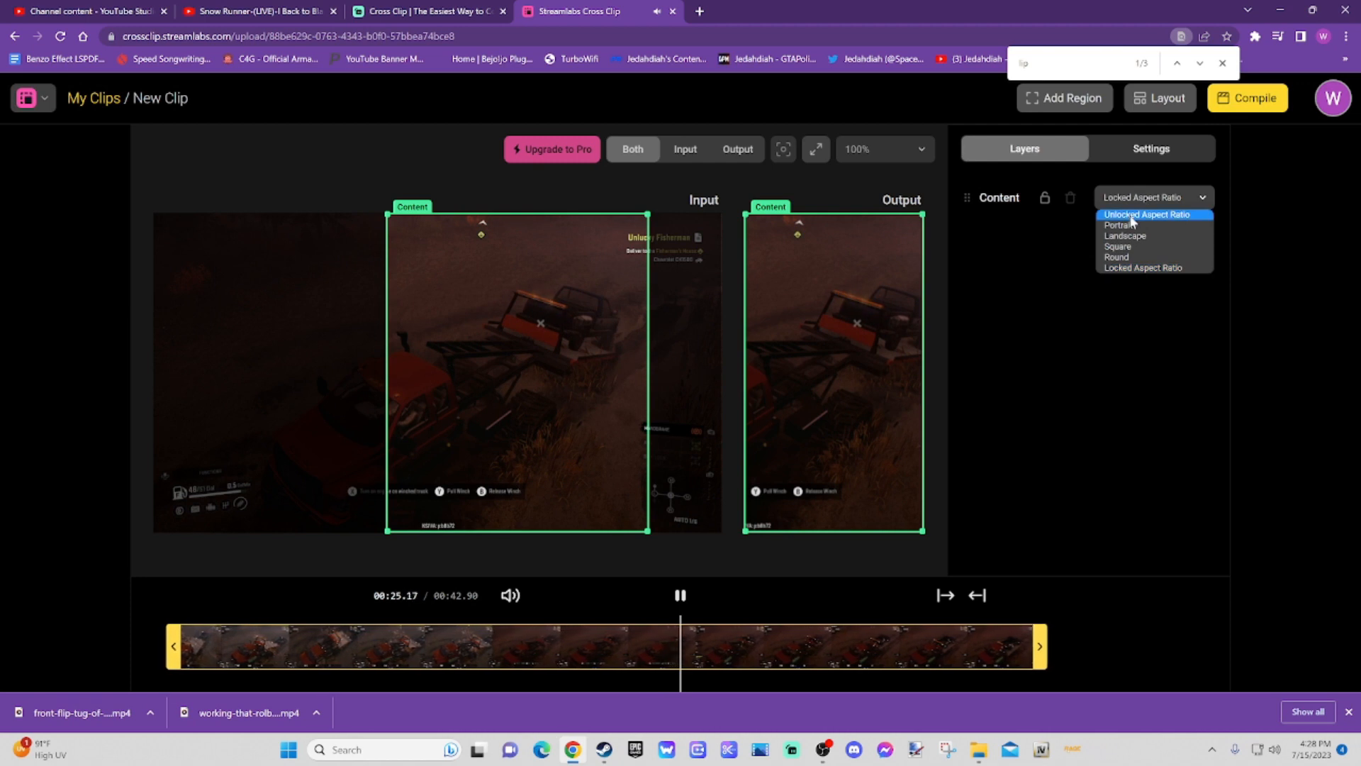
left_click(1109, 329)
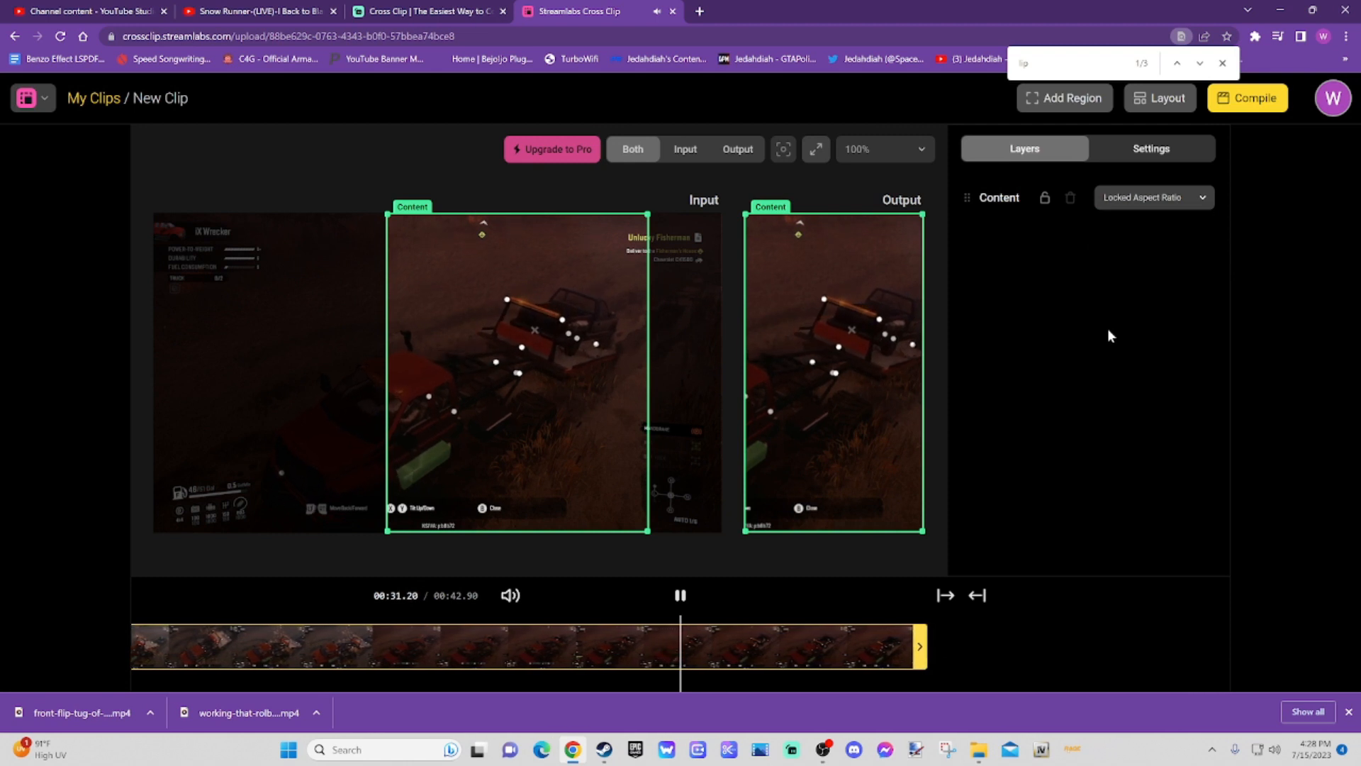
left_click(1181, 204)
left_click(1133, 226)
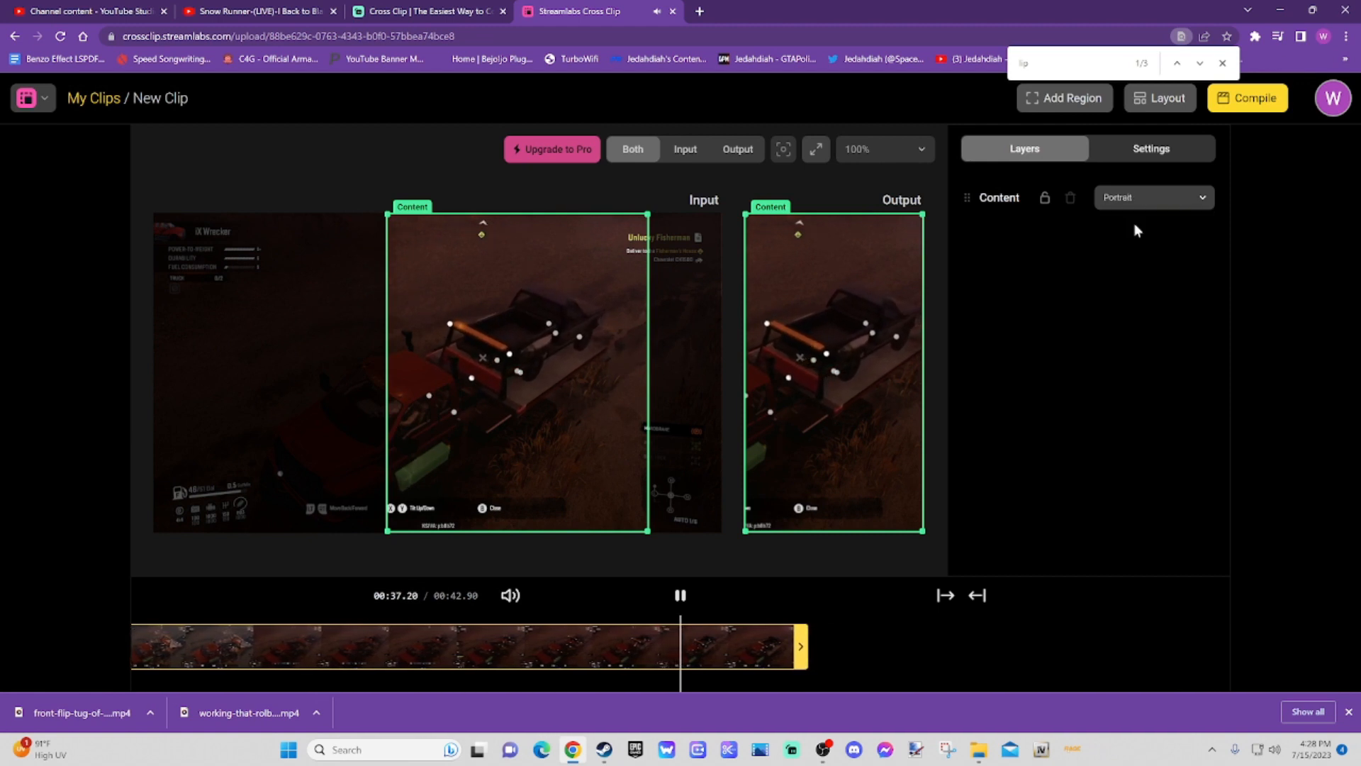
left_click(1153, 195)
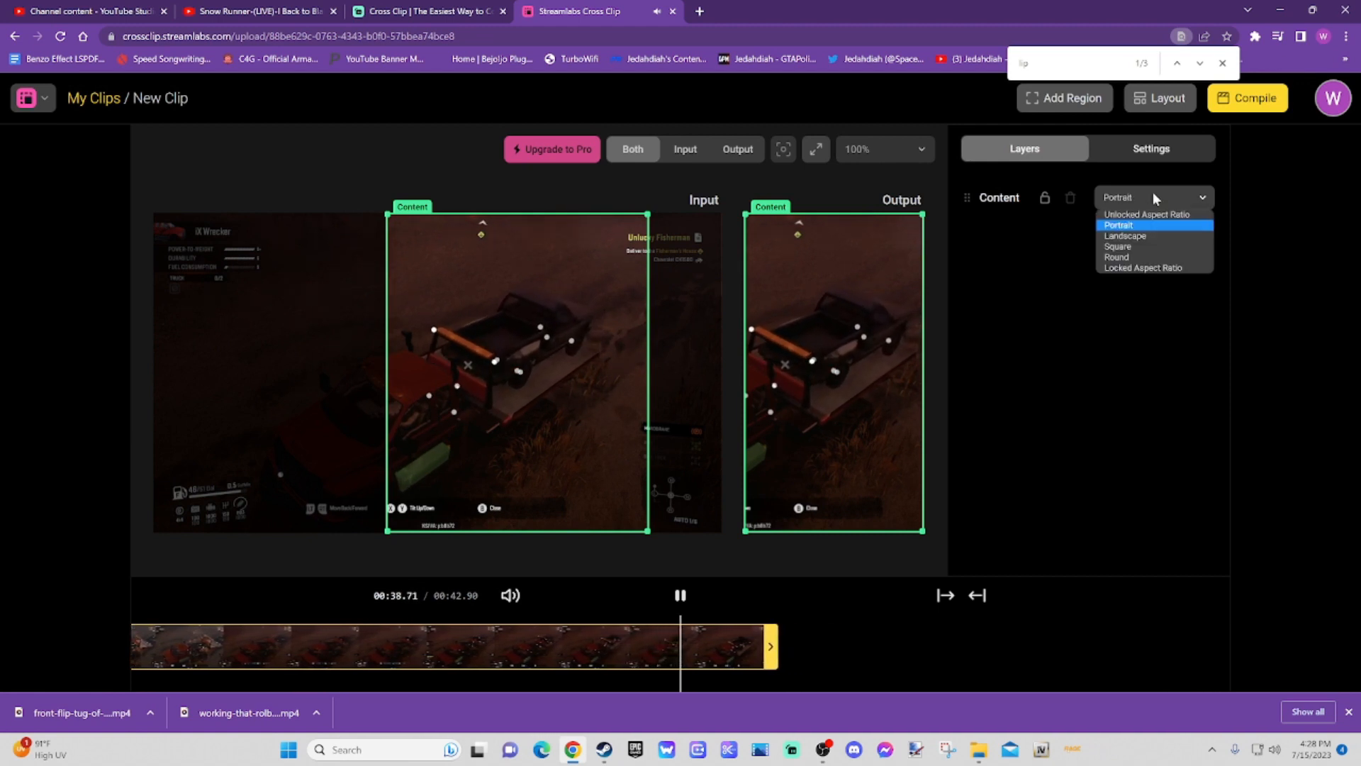
left_click(1133, 268)
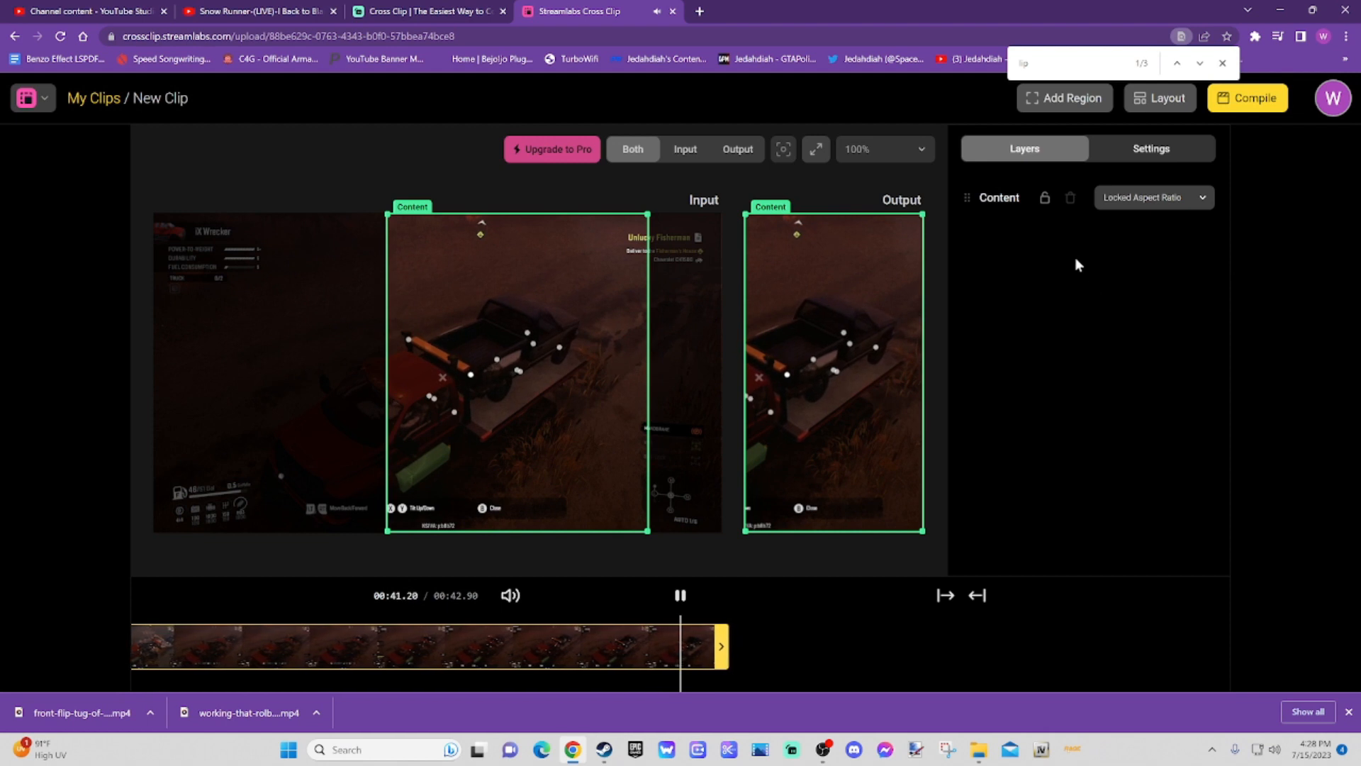
Step: Try to turn off the watermark in the output settings and dismiss the Pro and Ultra subscription offer
left_click(1113, 145)
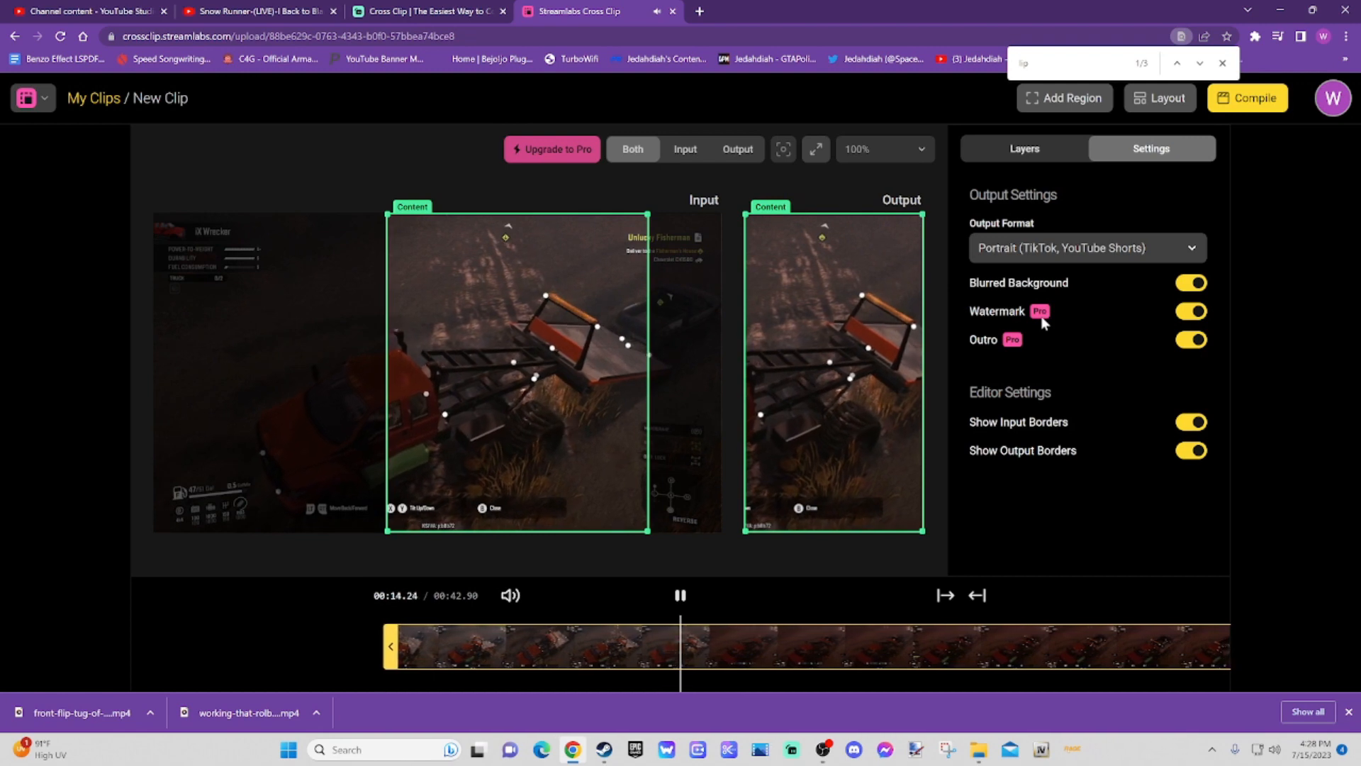
left_click(1193, 313)
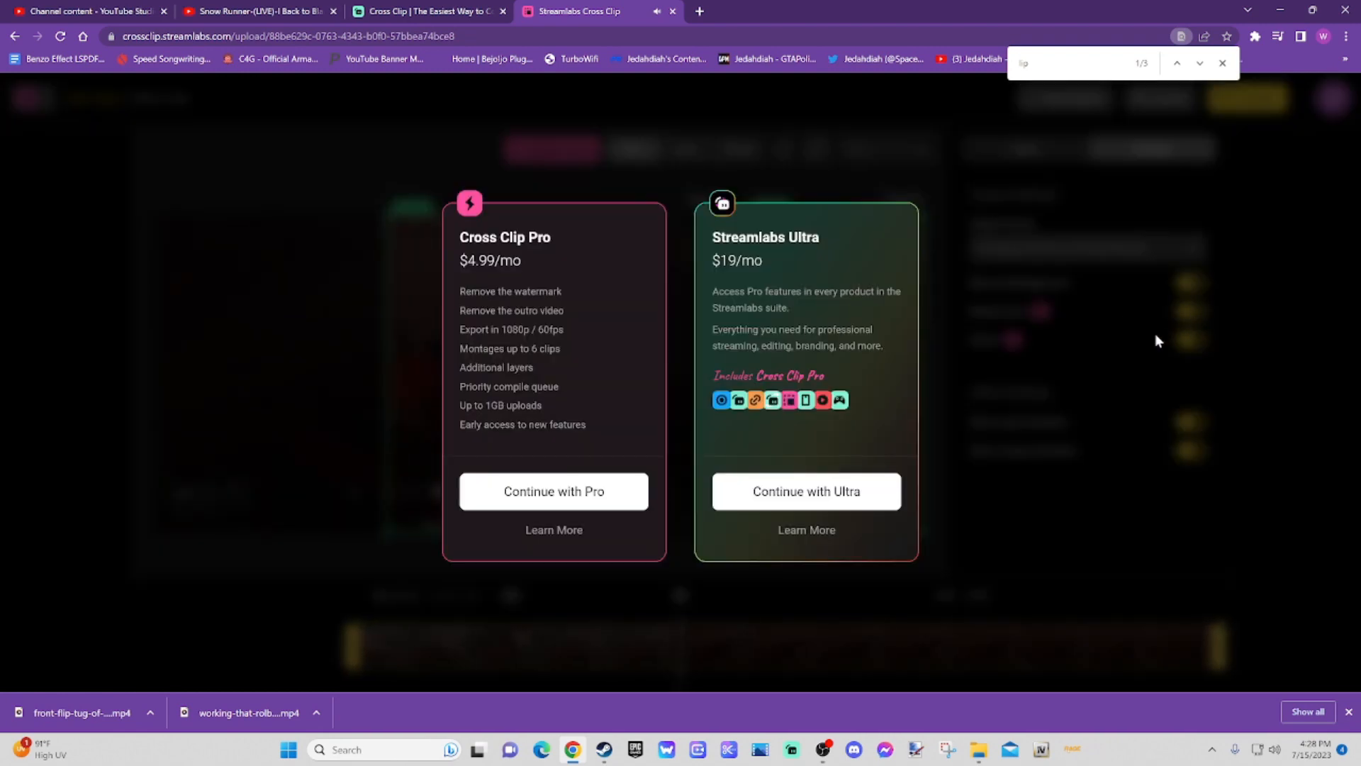
left_click(1053, 384)
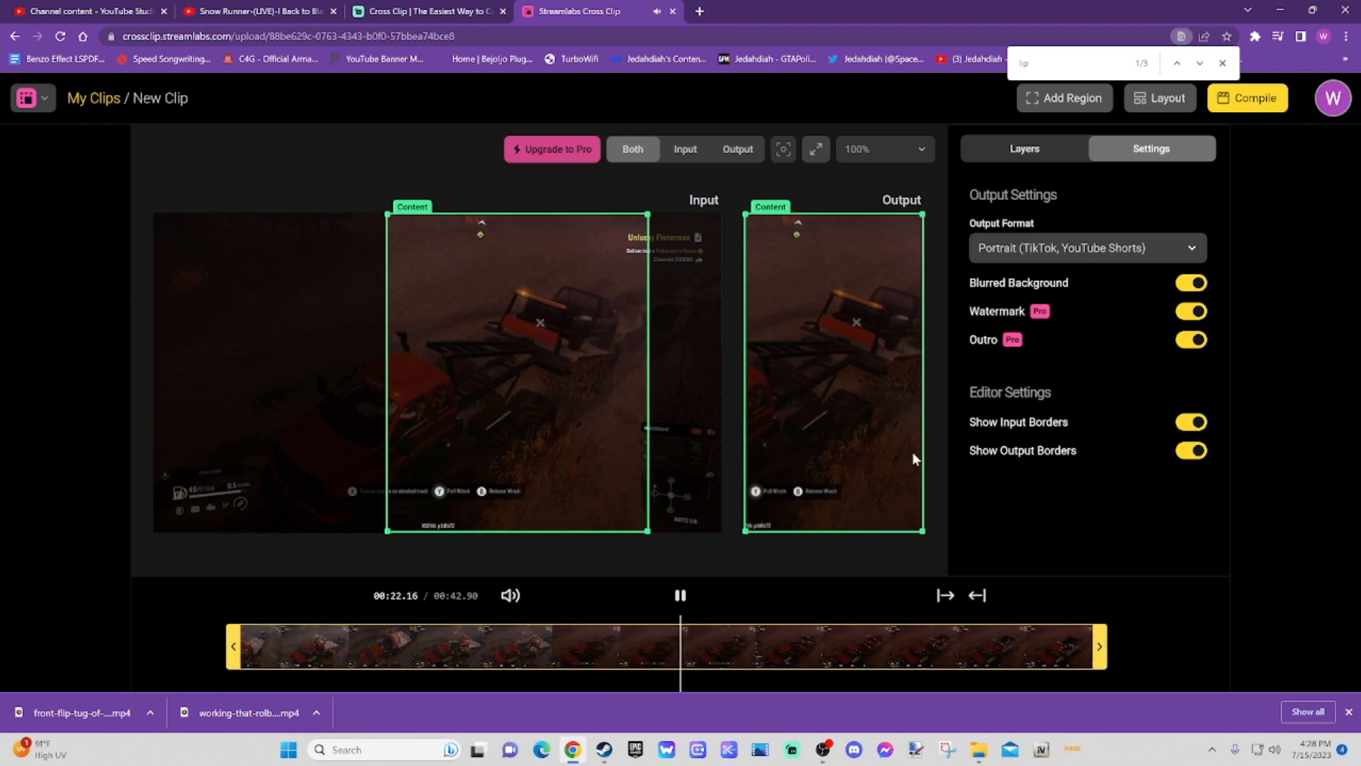
Step: Return to the layer list and fine-tune the Content crop's horizontal position to keep the tow truck's tilting bed in the portrait frame
left_click(1026, 154)
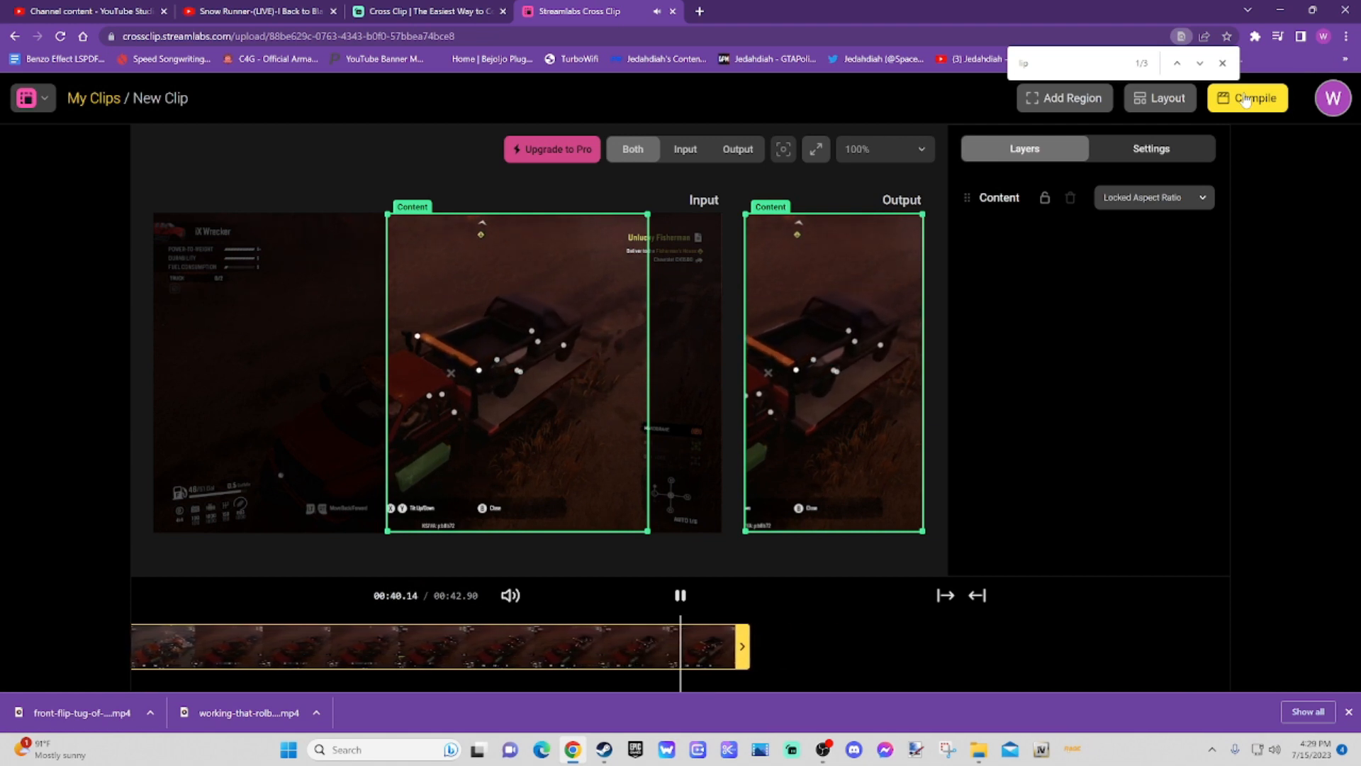
left_click_drag(545, 401, 513, 411)
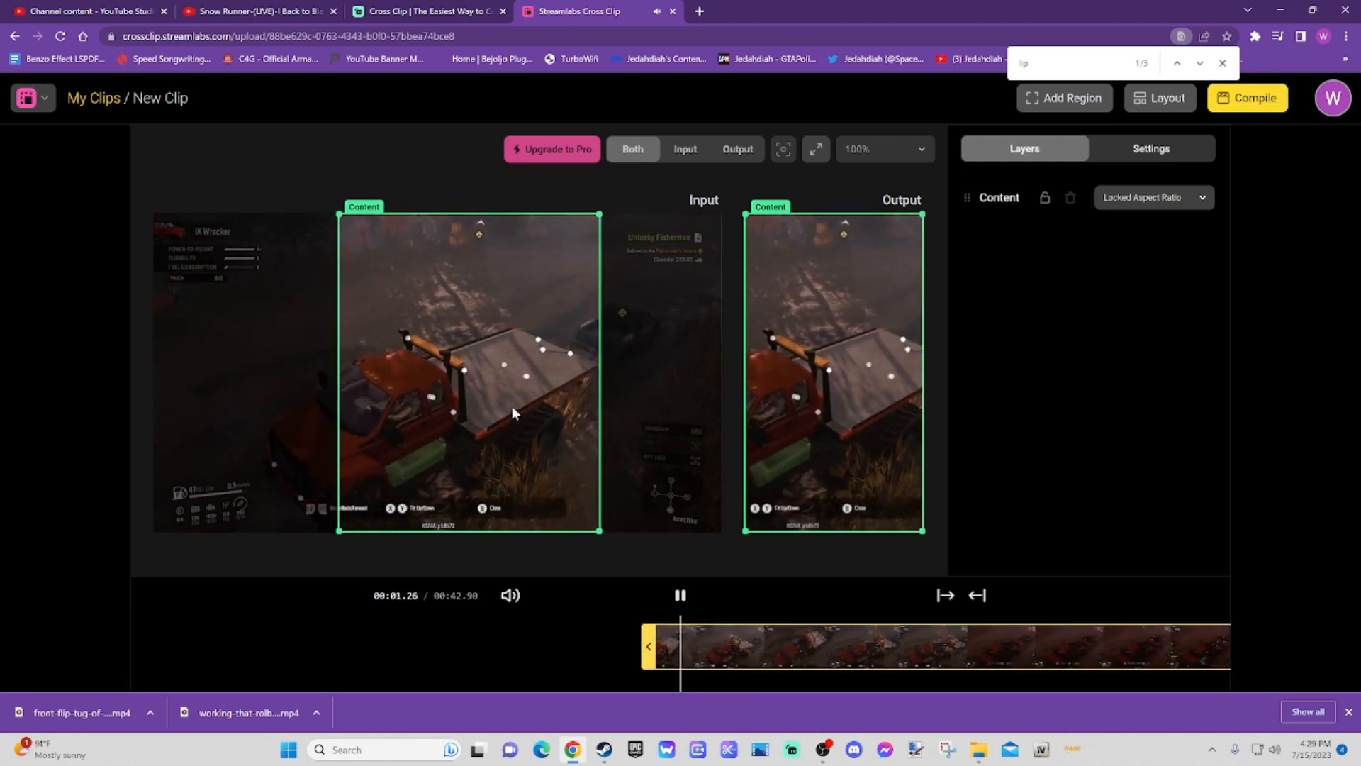
left_click_drag(513, 411, 556, 388)
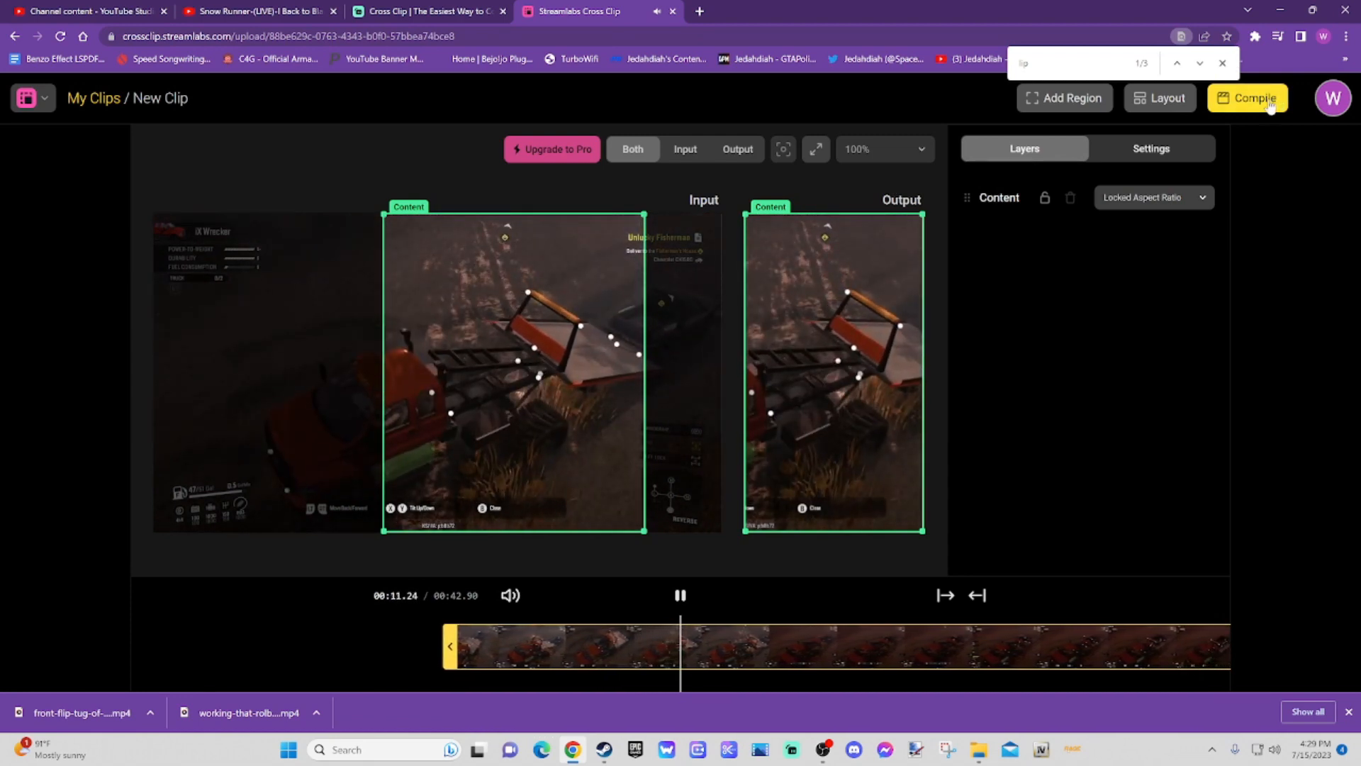
mouse_move(629, 372)
left_mouse_down()
mouse_move(614, 373)
mouse_move(663, 365)
mouse_move(620, 380)
left_mouse_up()
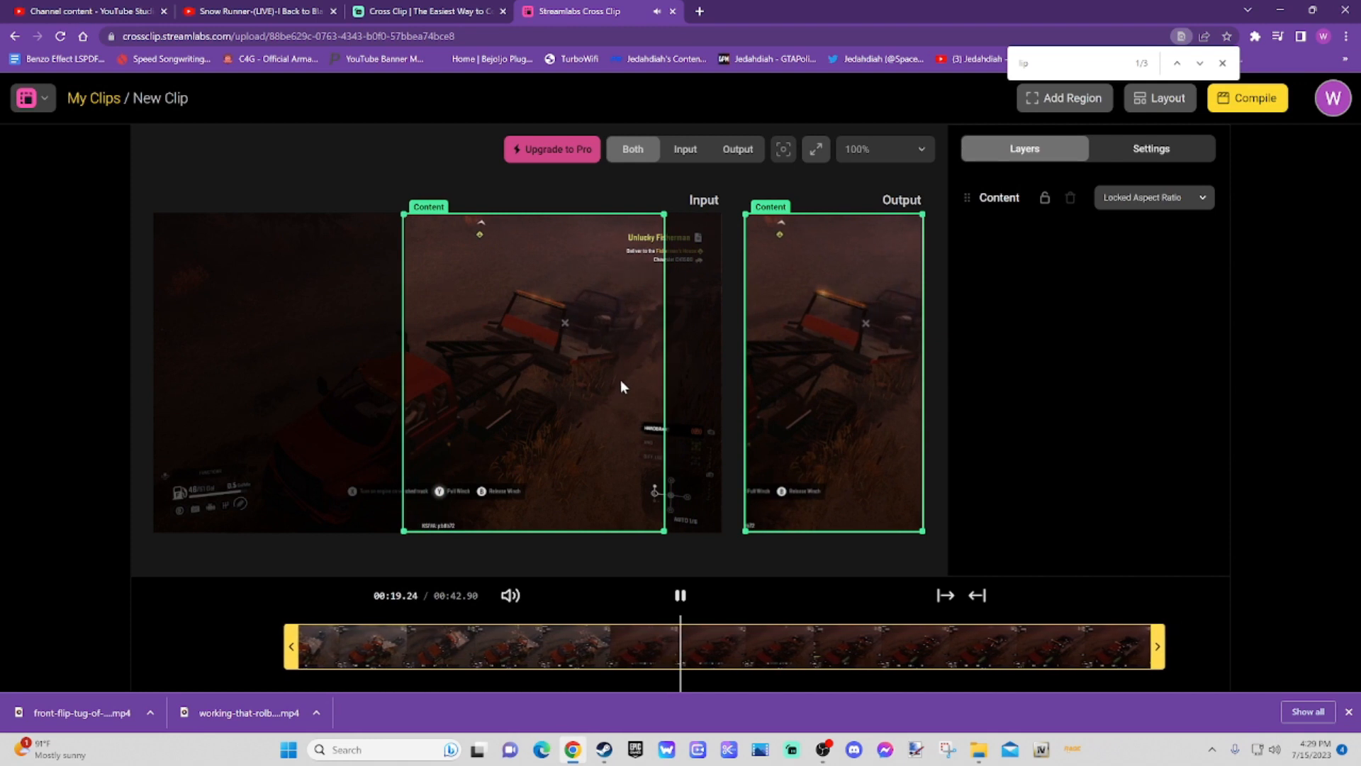
Step: Compile the clip with the title "Working That Rollback" at 30 FPS and 720p
left_click(1247, 98)
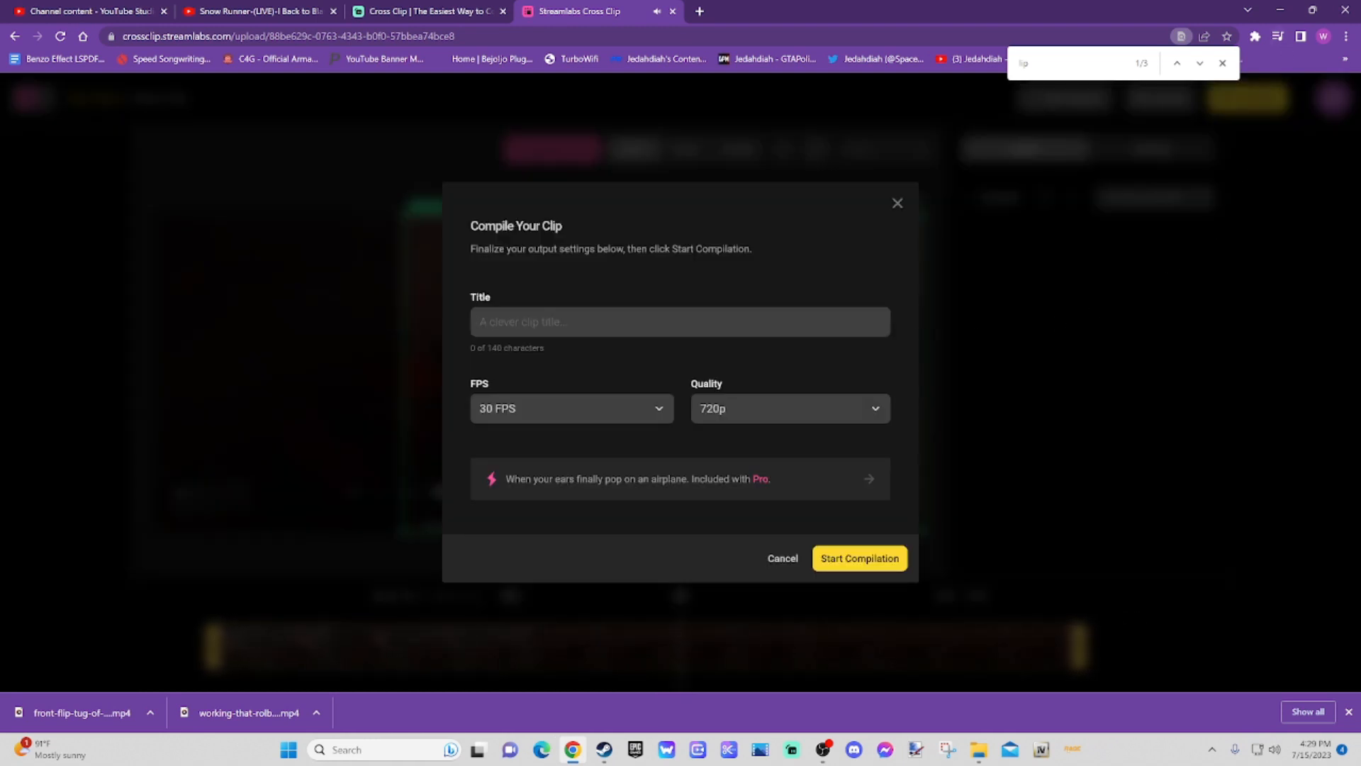
type("Working That ")
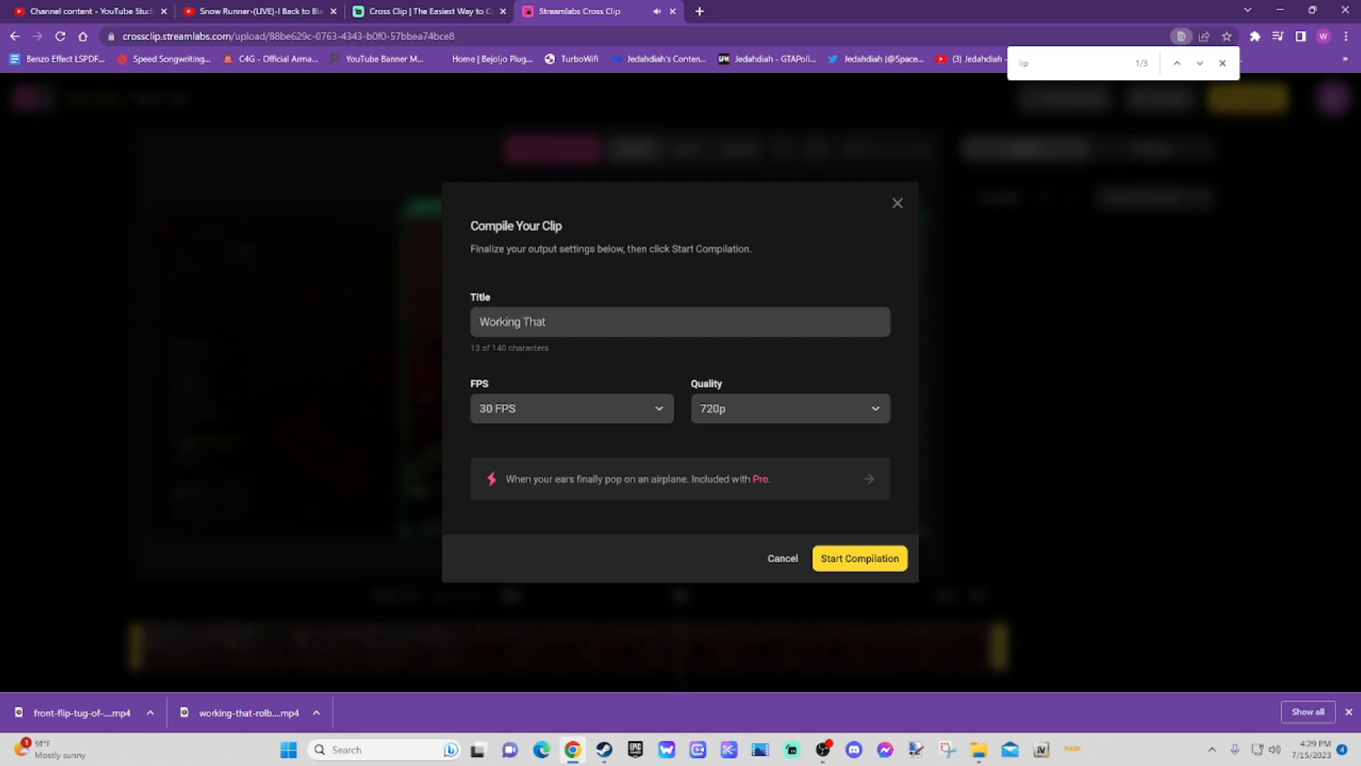
type("Rollback")
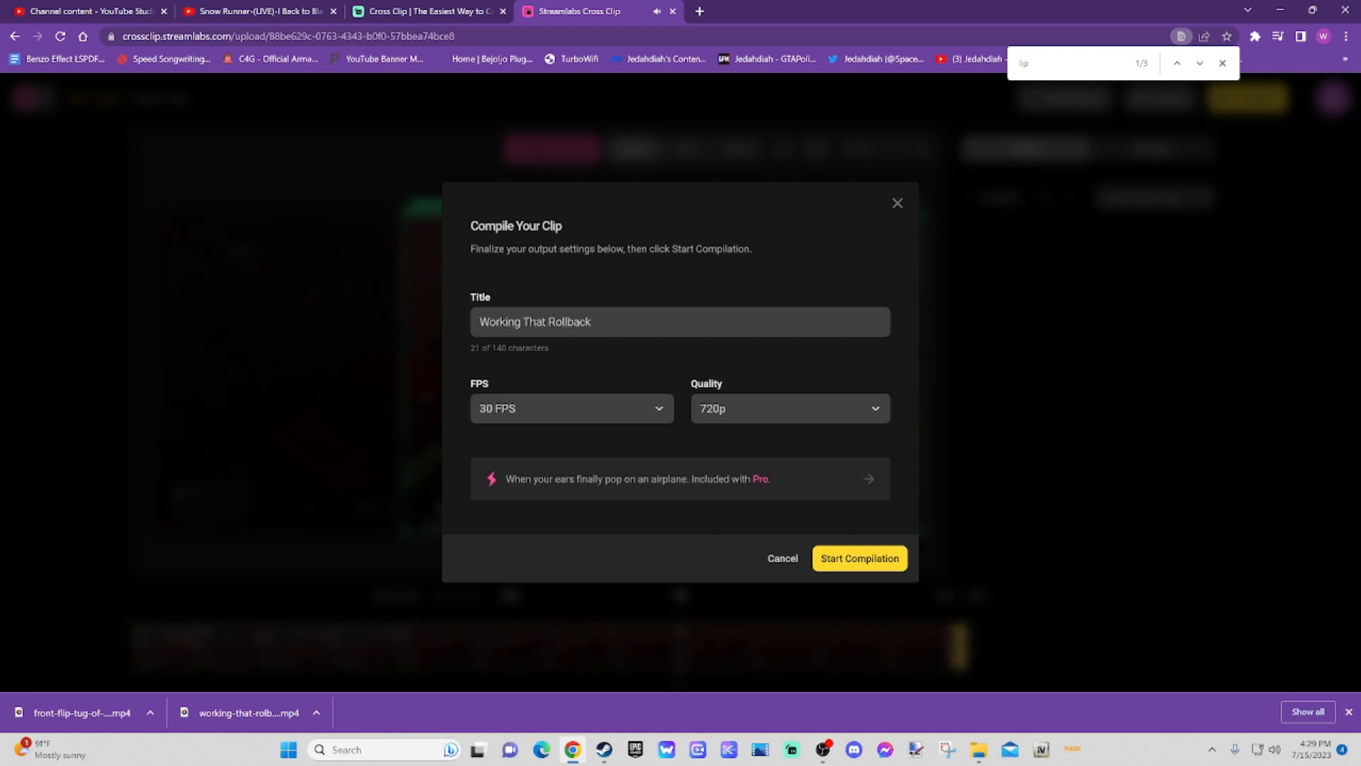
left_click(848, 558)
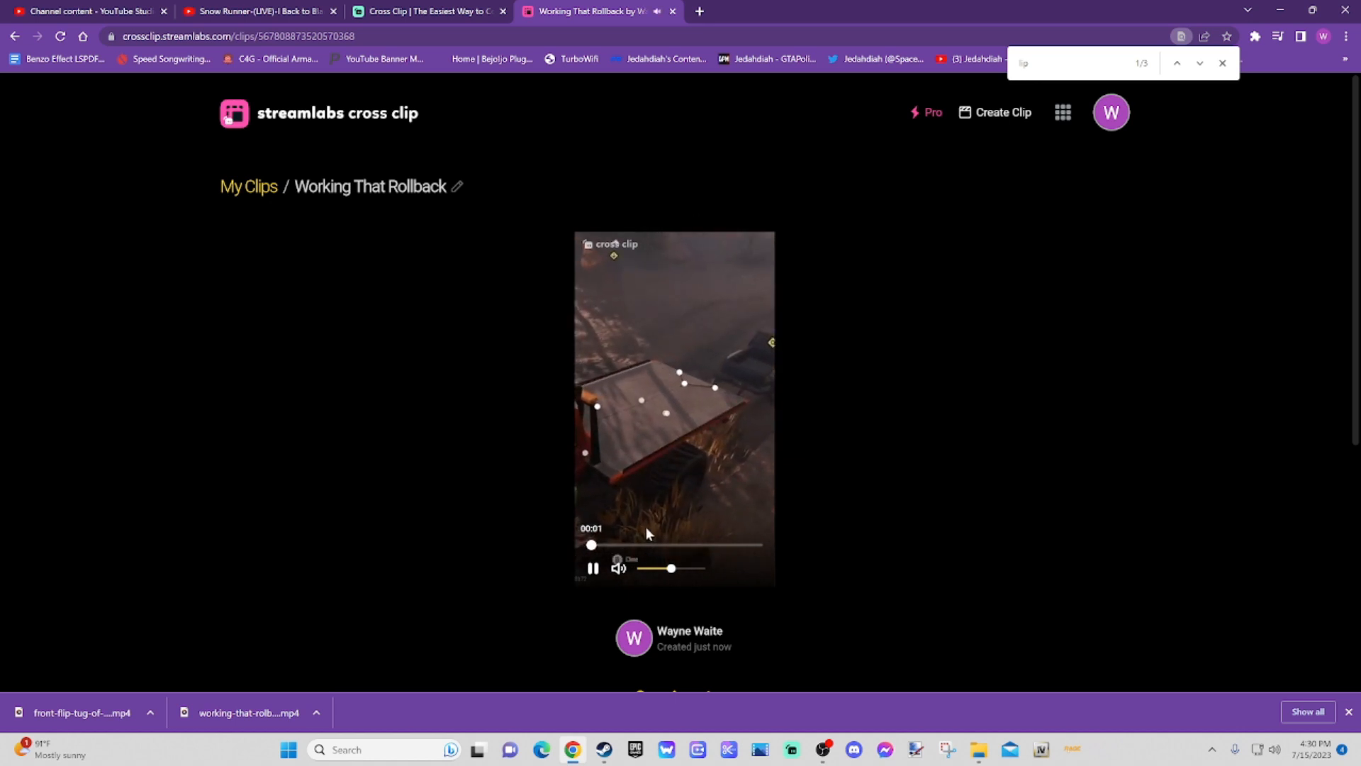
Step: Play back the compiled portrait clip to check its framing, and pause it
left_click(593, 568)
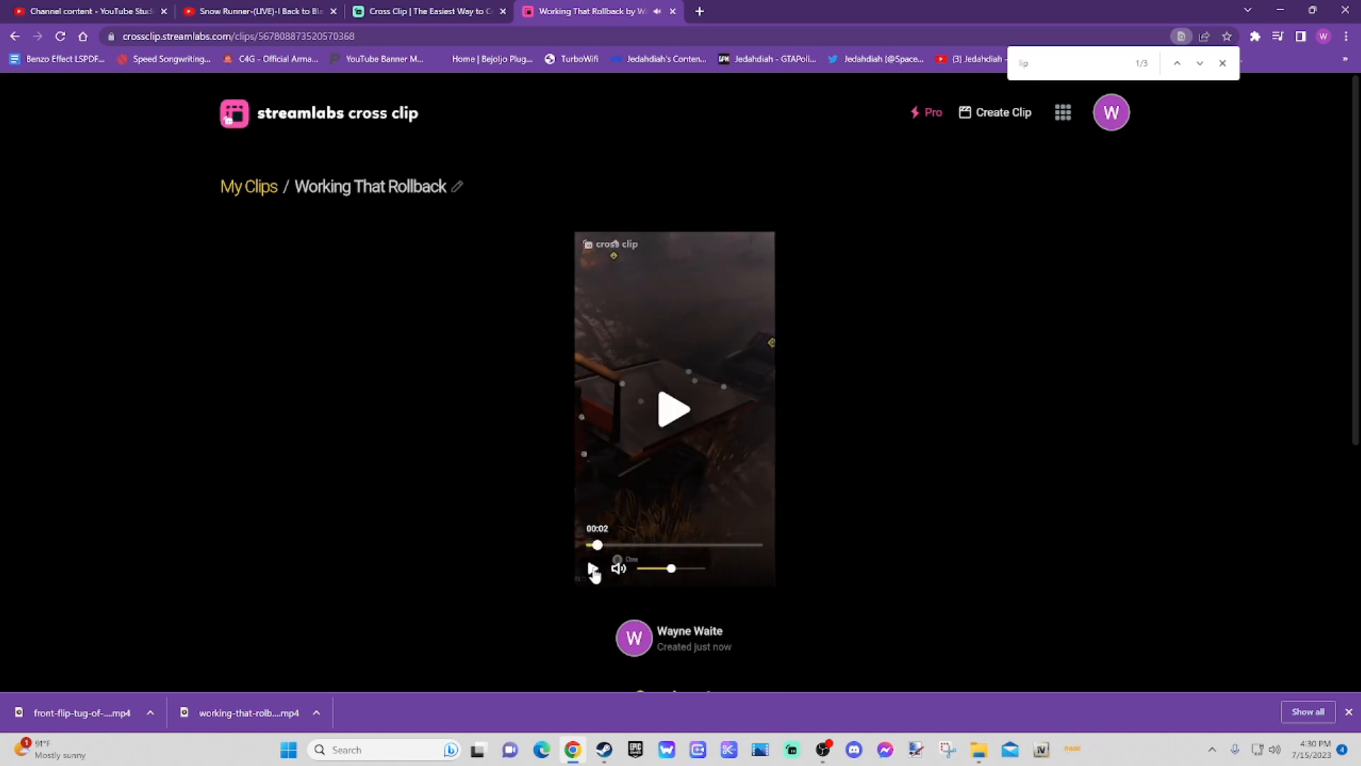
left_click(661, 413)
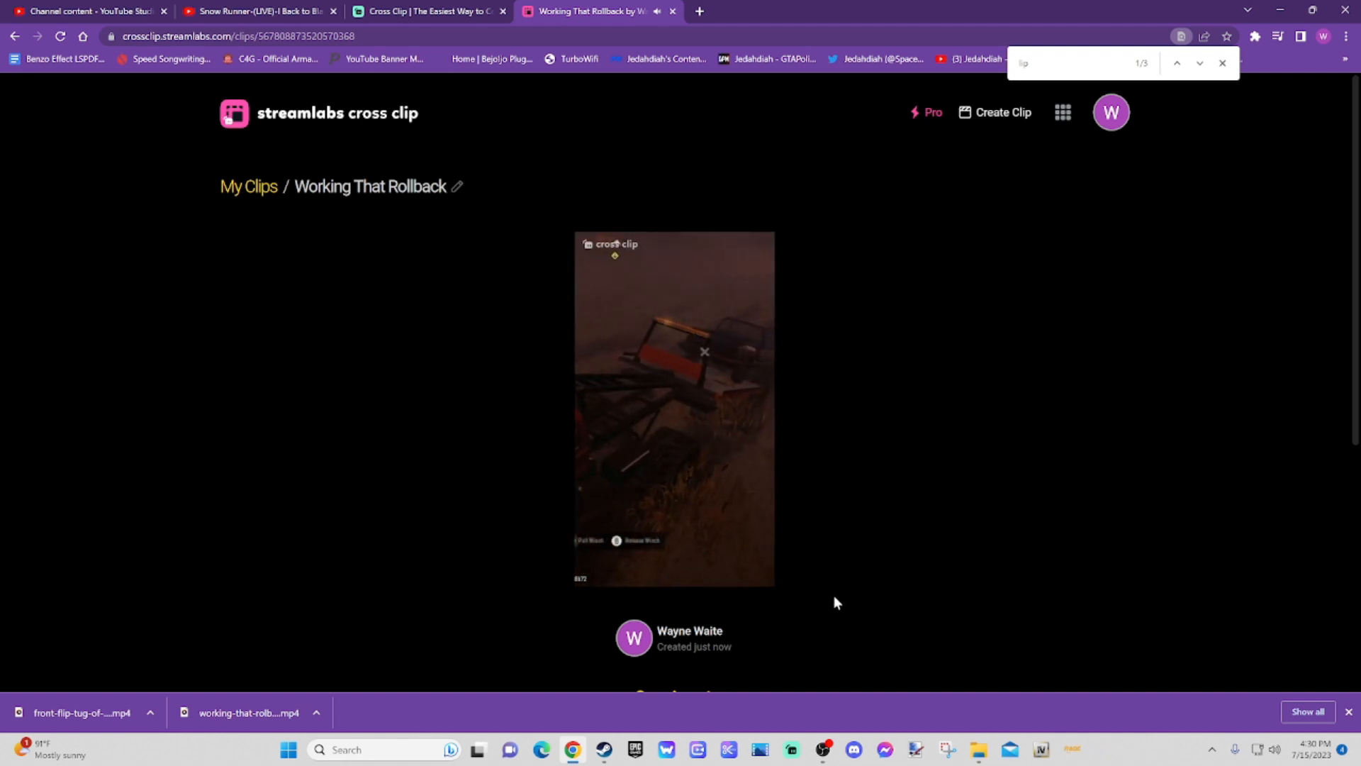
mouse_move(602, 414)
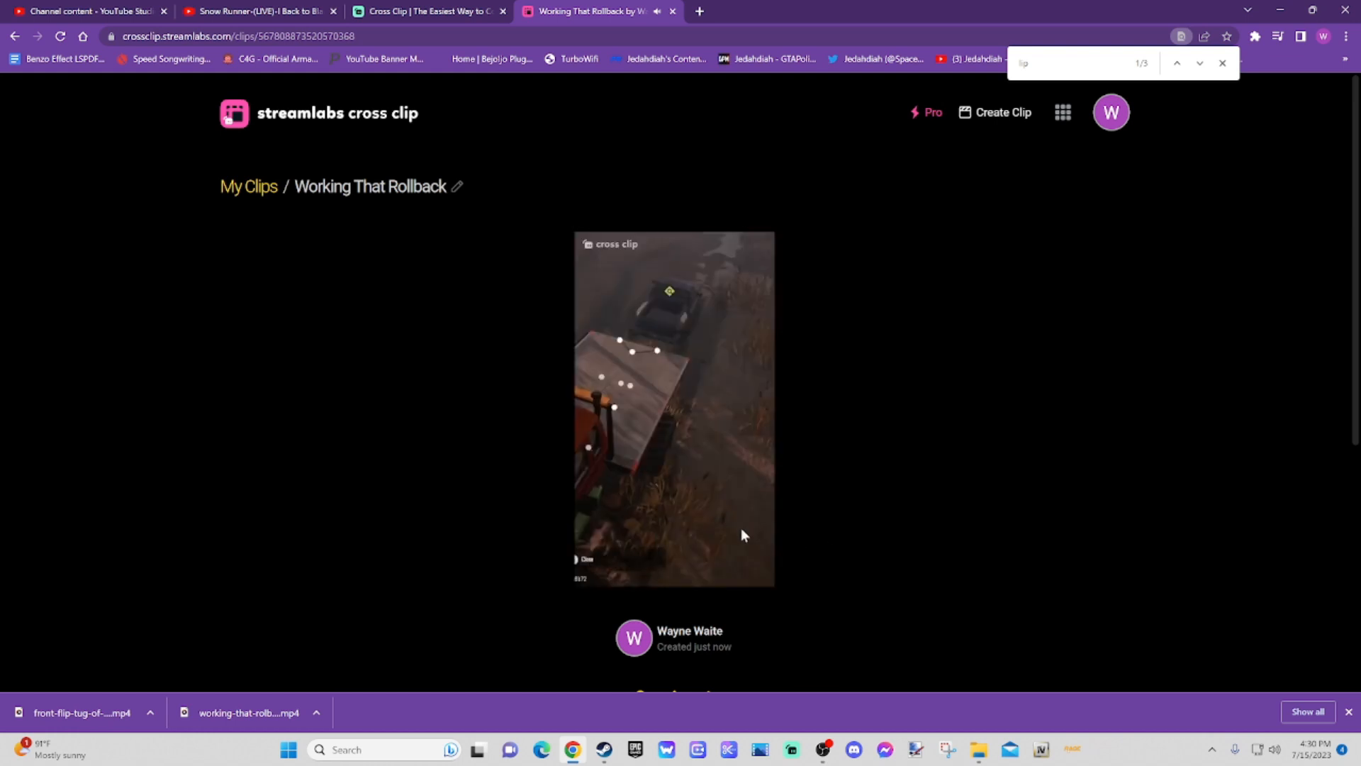
left_click(593, 568)
Step: Download the compiled clip, shrink the browser window, and place the downloaded video file on the desktop
scroll(811, 537, "down", 2)
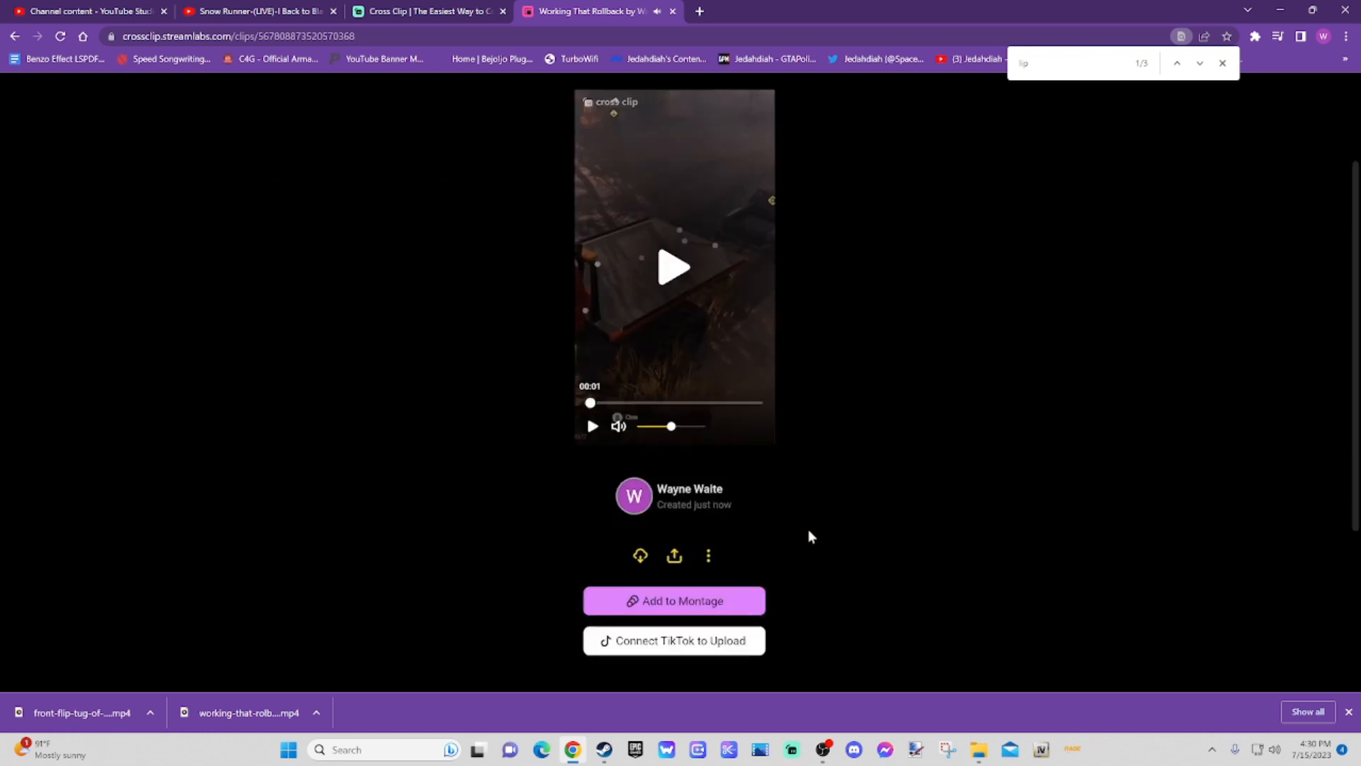
left_click(640, 556)
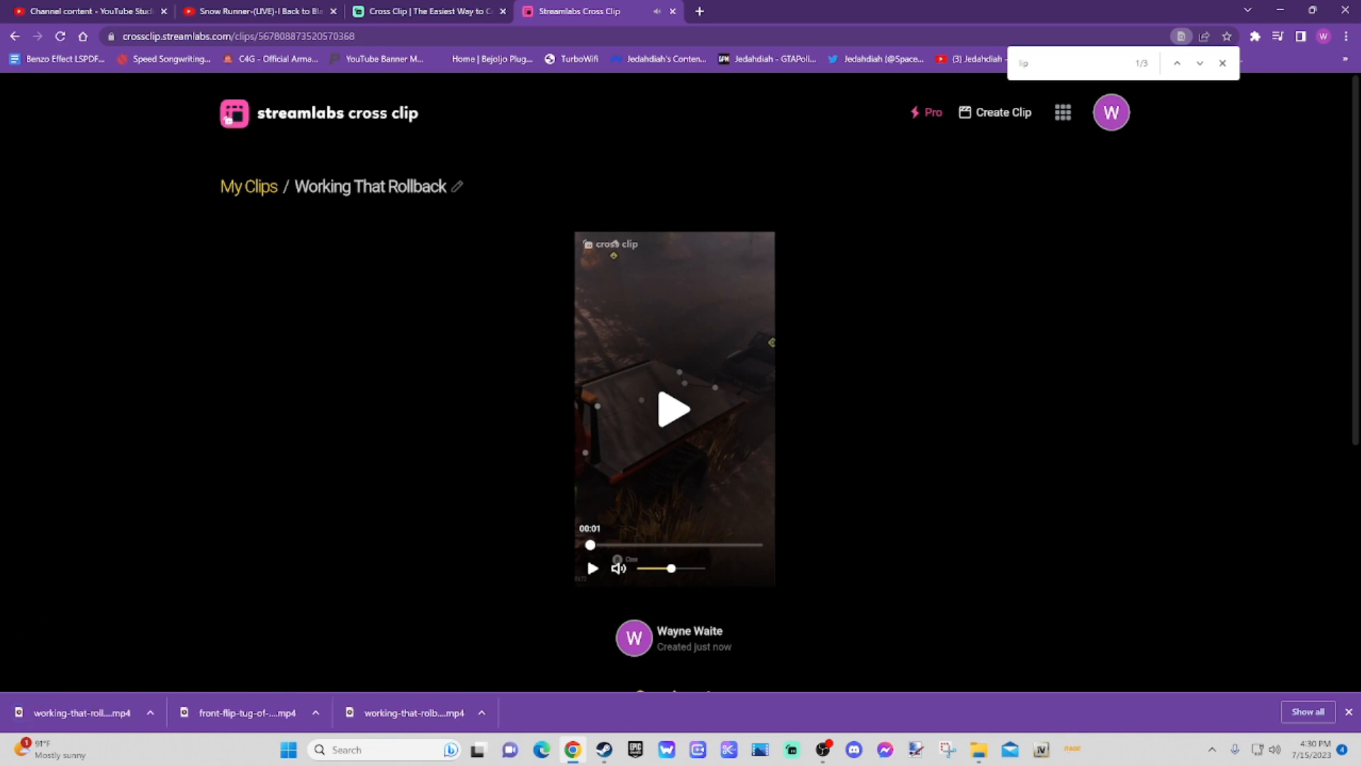
left_click(1312, 10)
left_click_drag(398, 704, 344, 57)
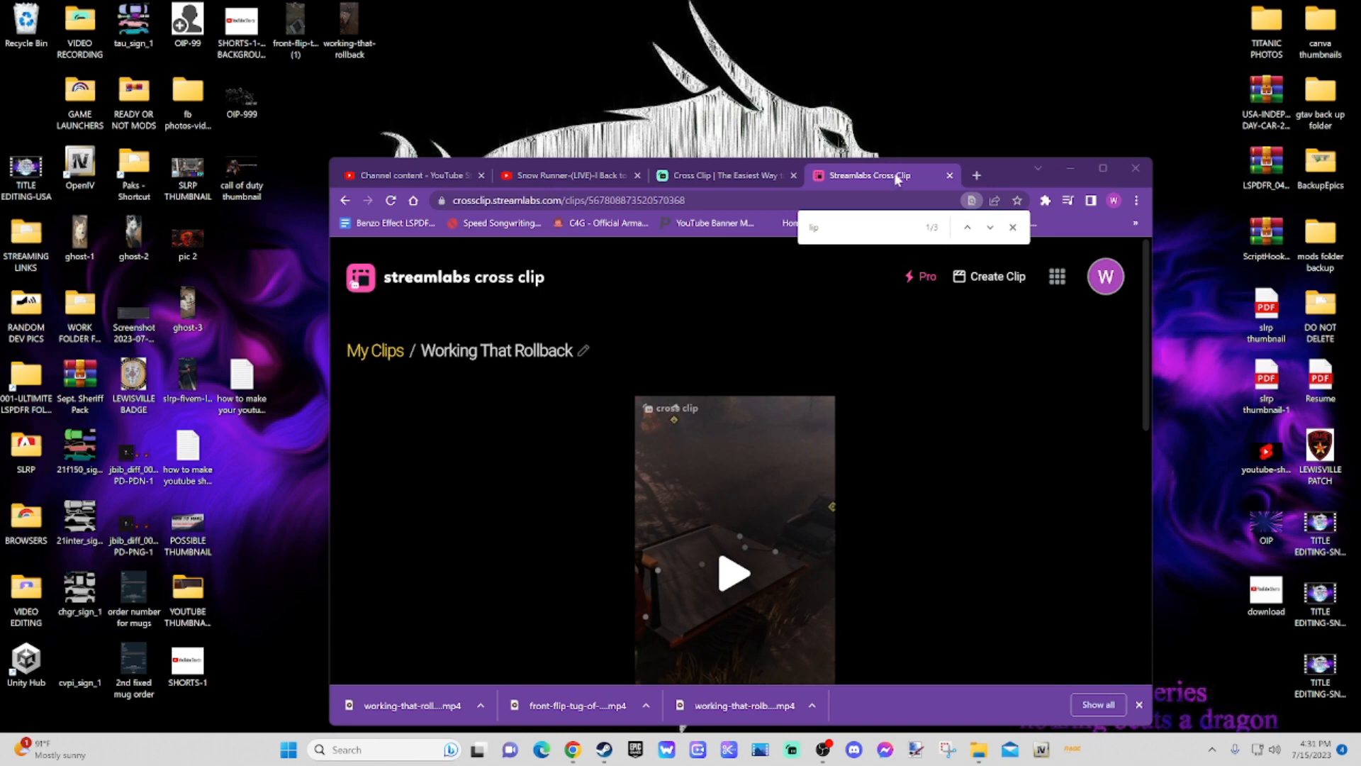
left_click(950, 176)
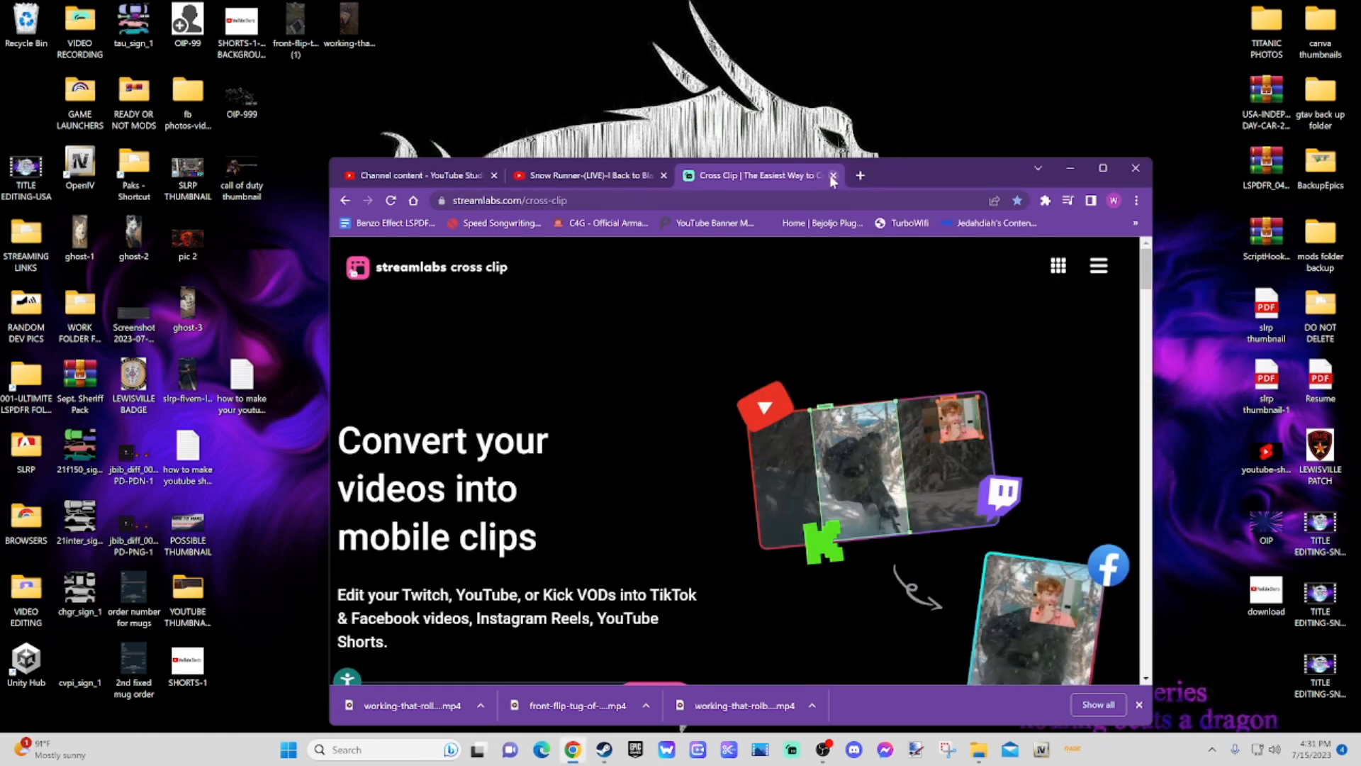
left_click(793, 175)
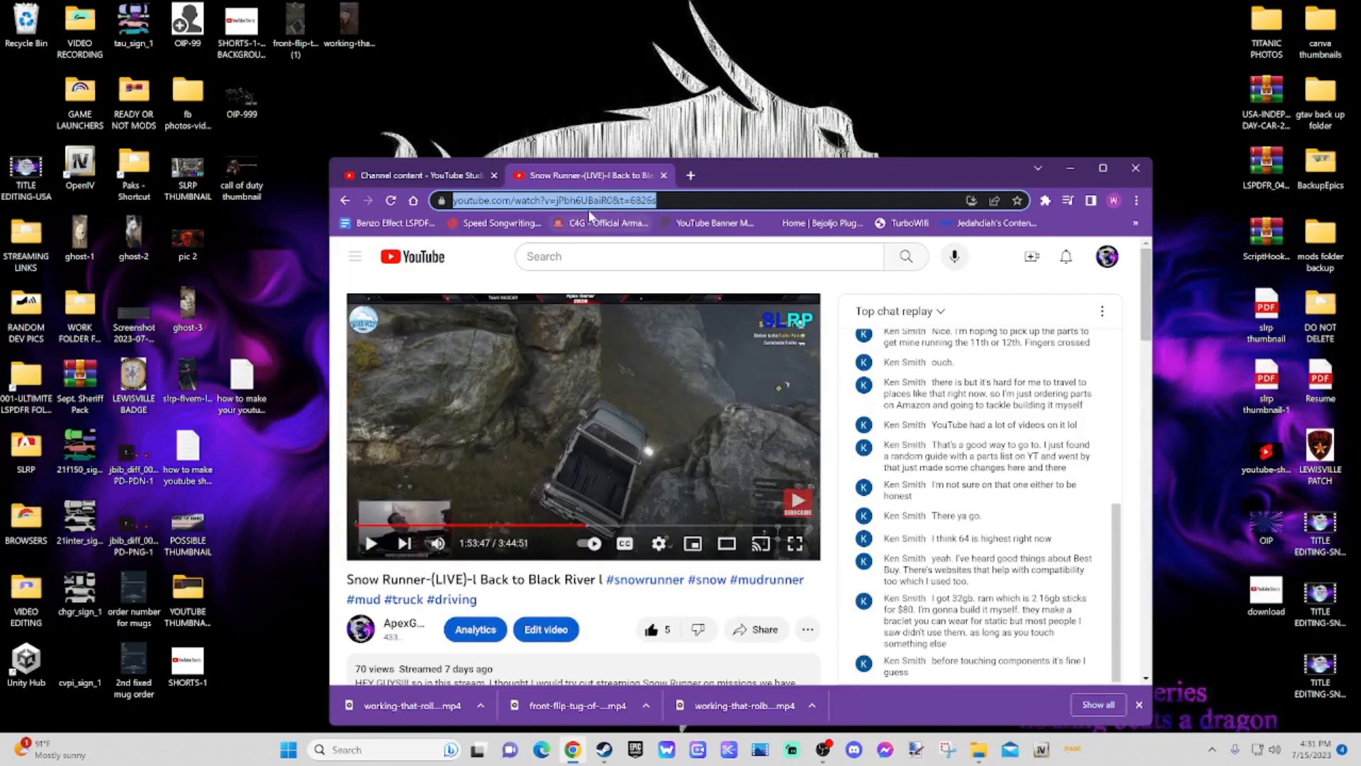
left_click(665, 176)
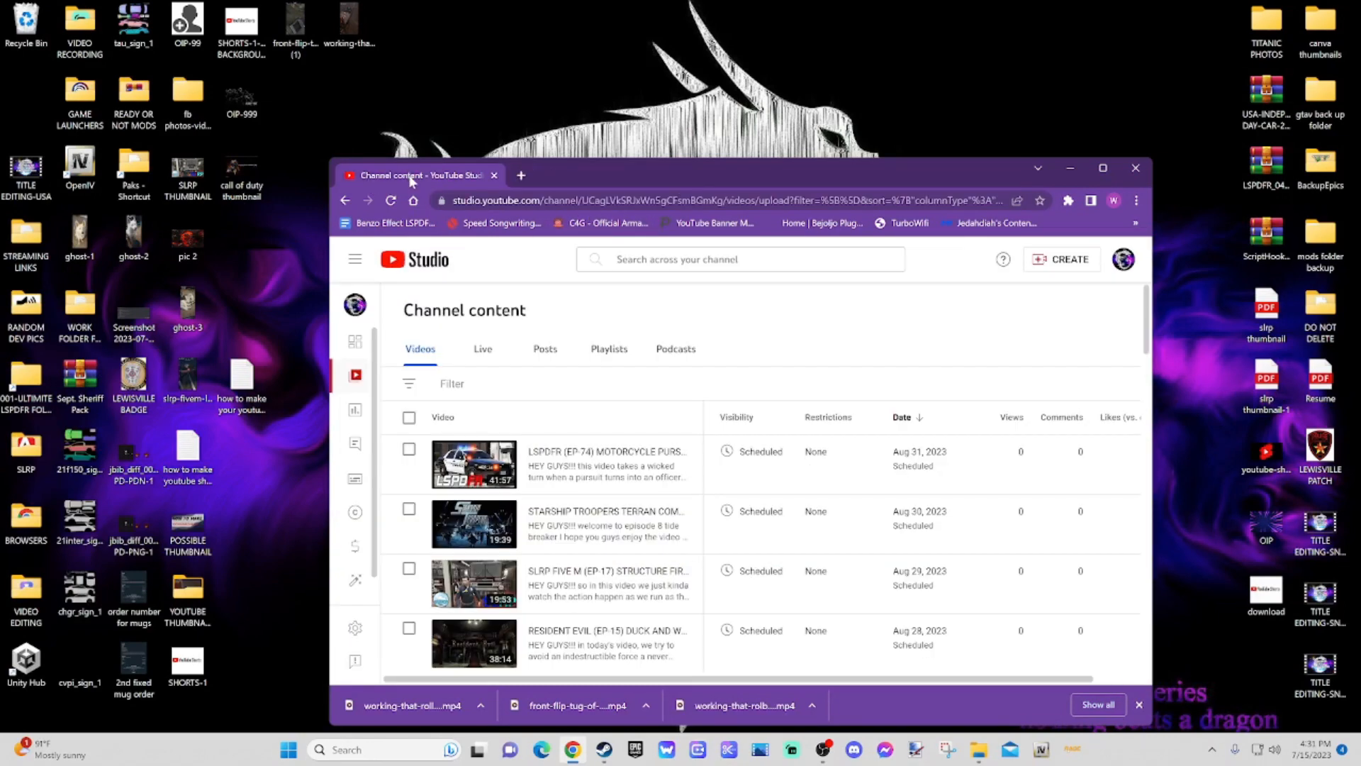
Step: Upload the working-that-rollback video from the Desktop folder to the YouTube channel
left_click(1070, 260)
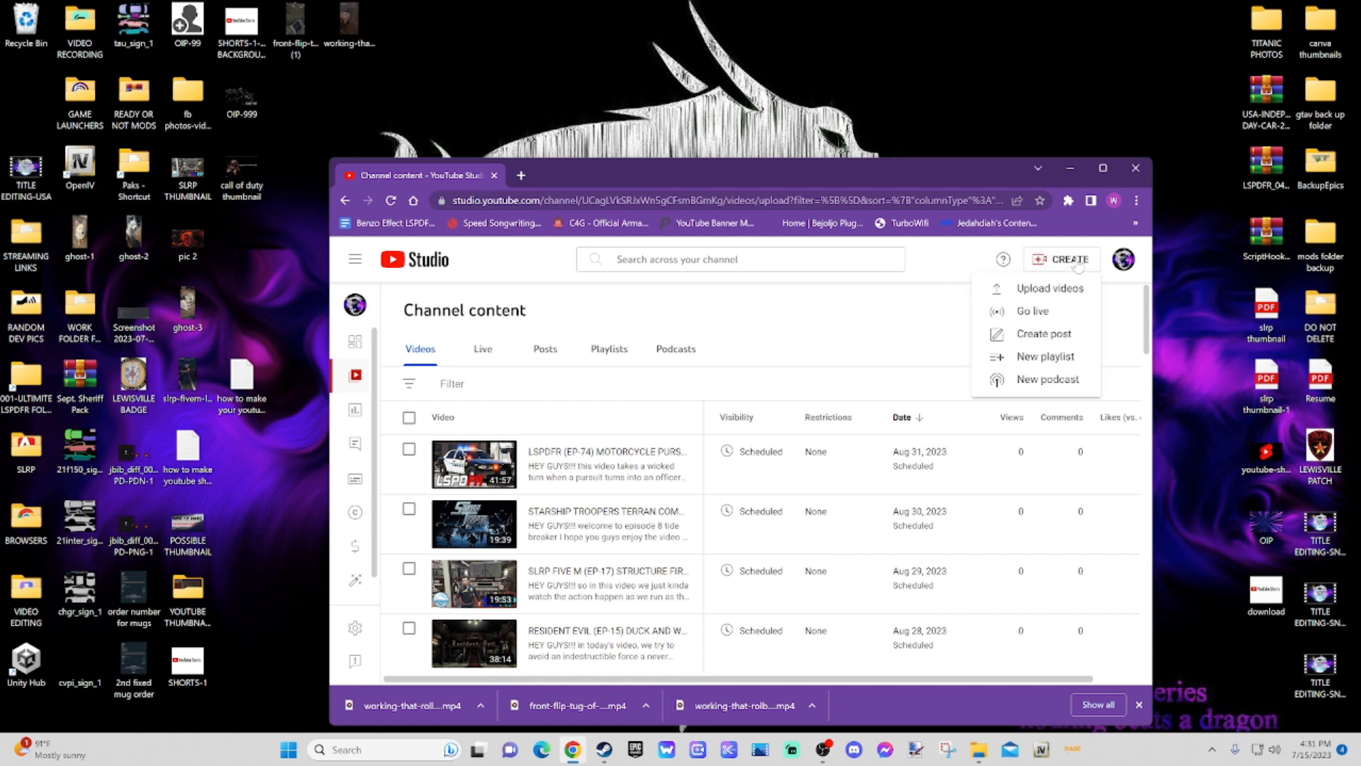
left_click(1050, 295)
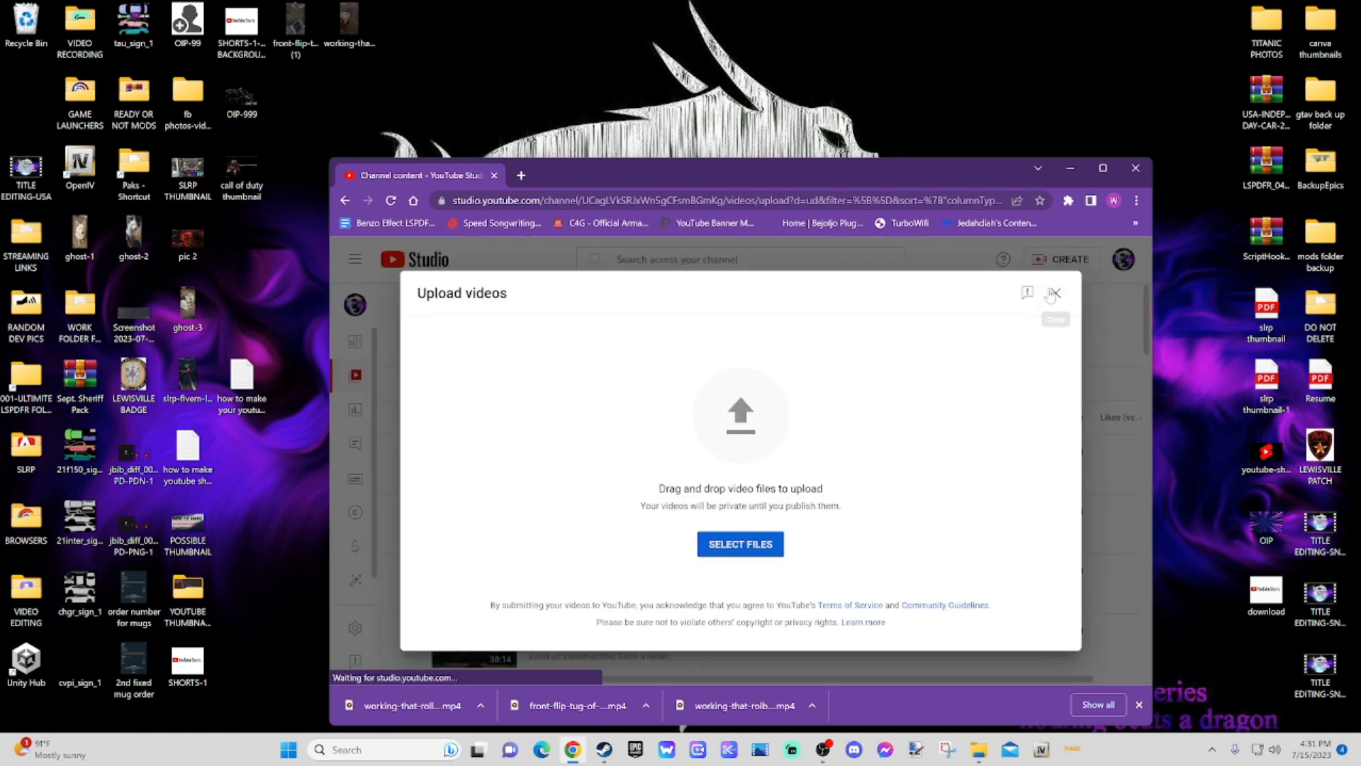
left_click(739, 551)
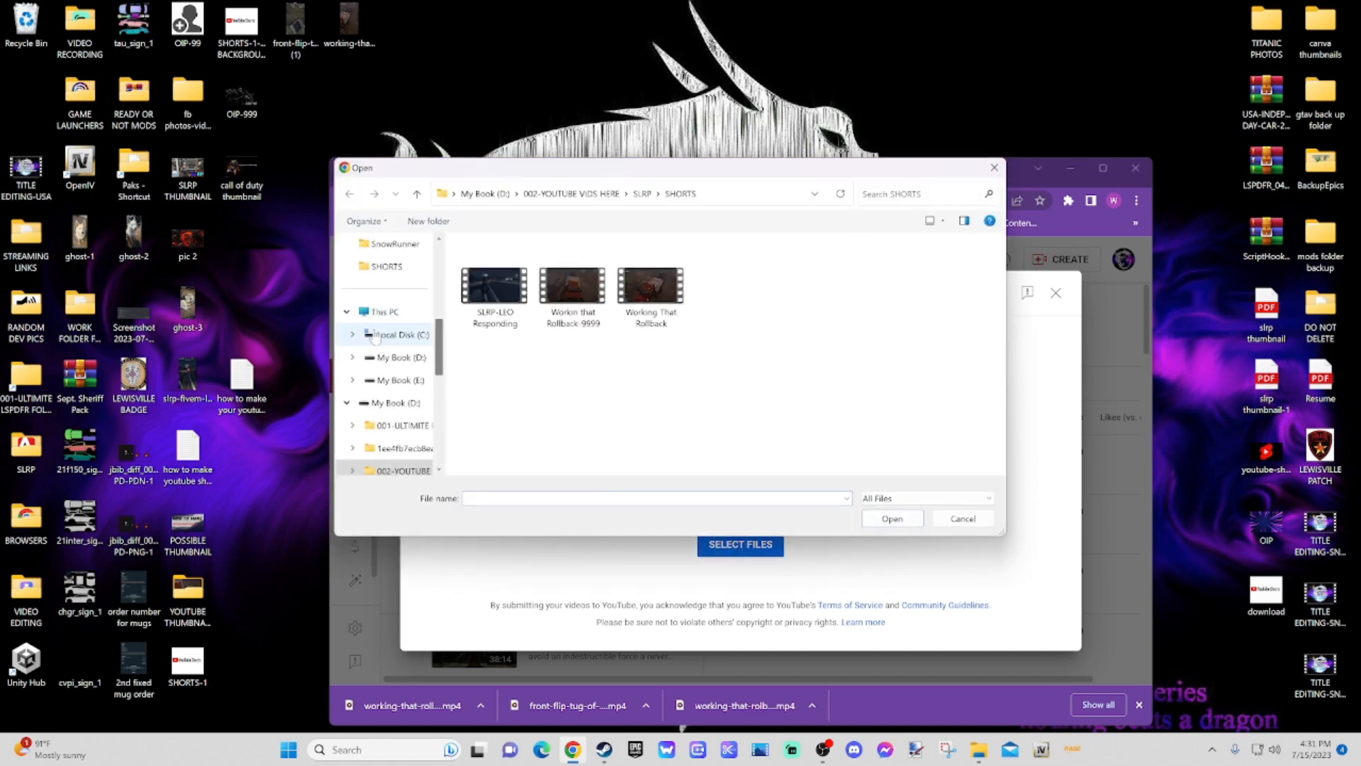
scroll(393, 369, "up", 5)
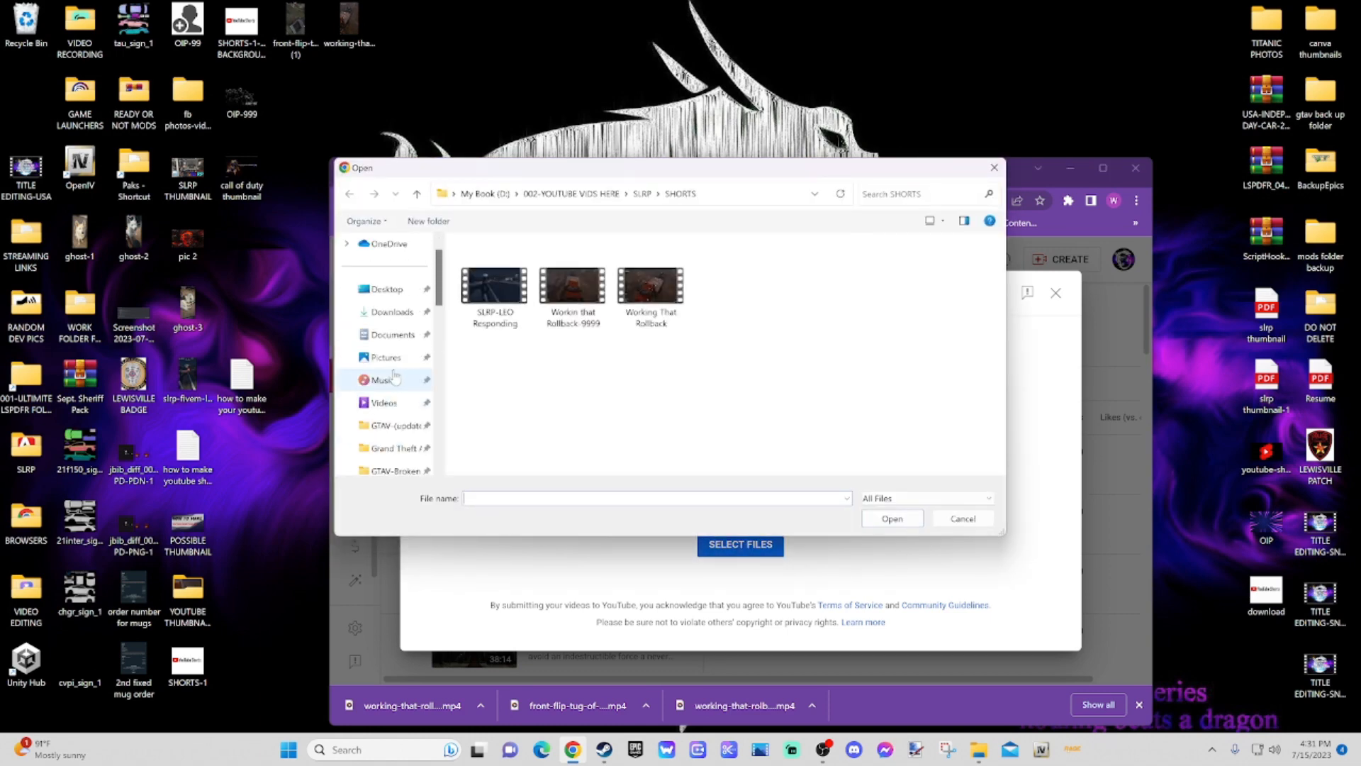
left_click(387, 290)
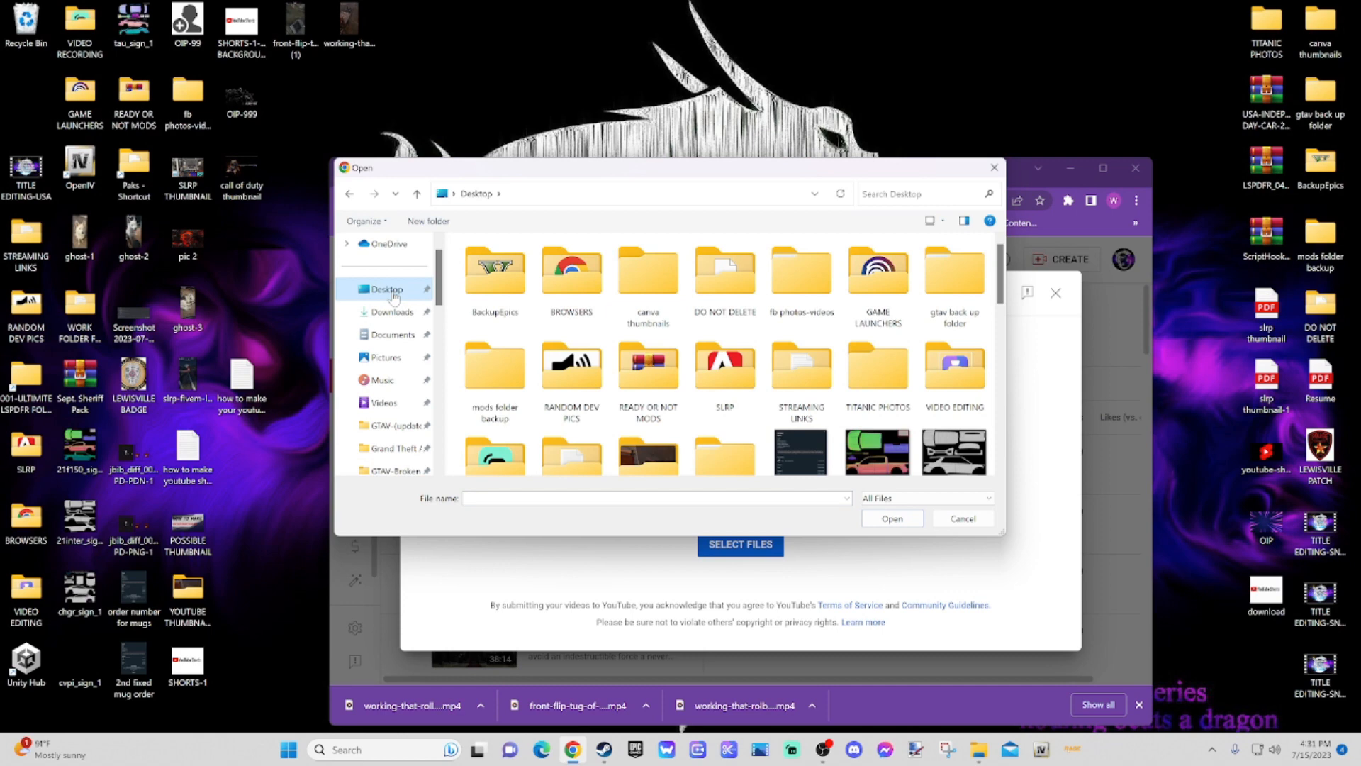
scroll(723, 354, "down", 2)
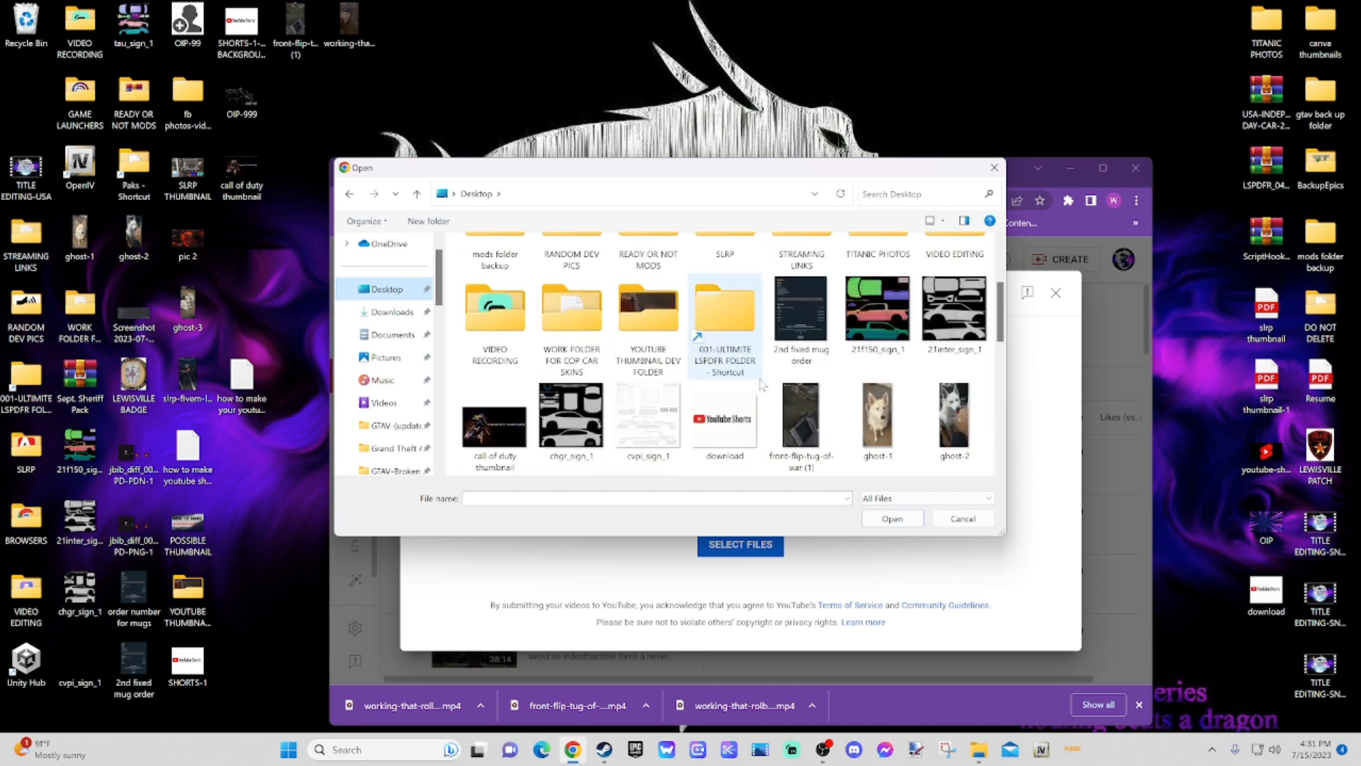
scroll(885, 397, "down", 5)
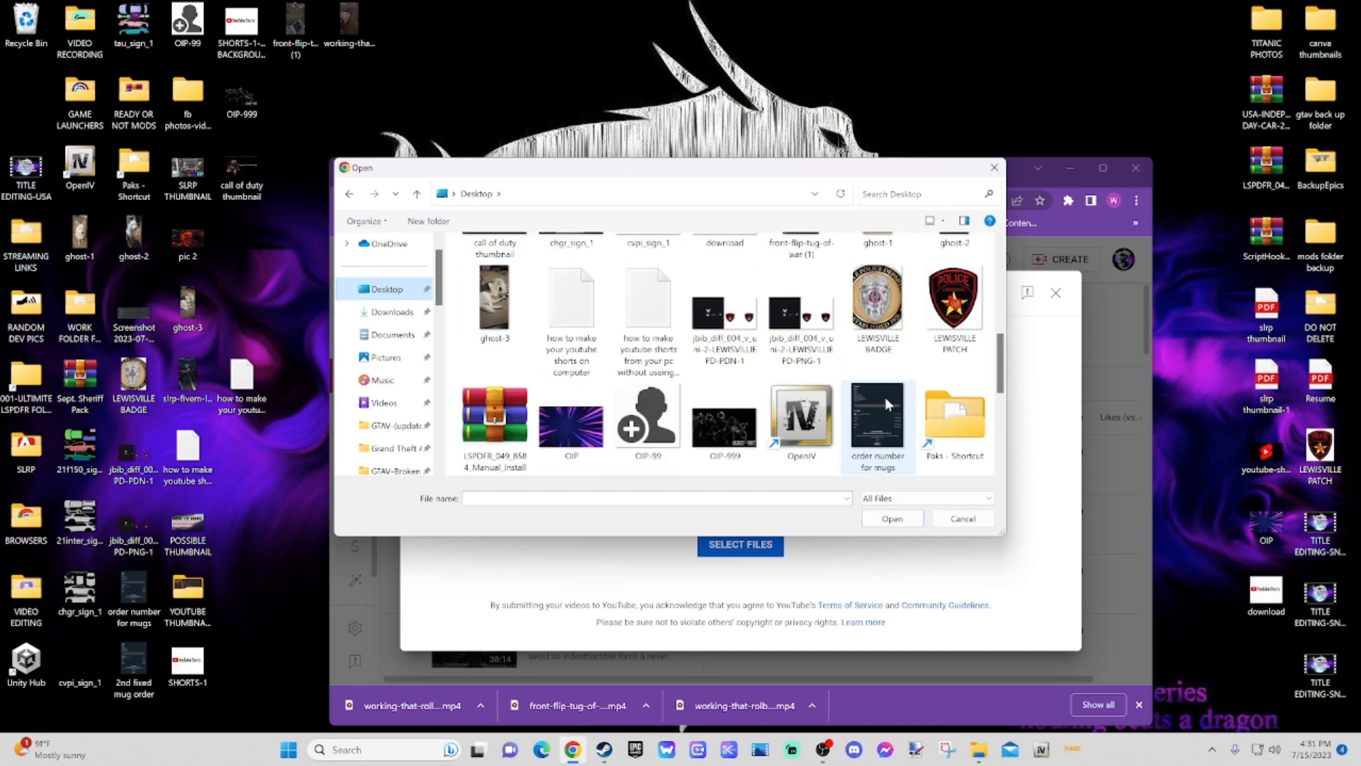
scroll(844, 441, "down", 2)
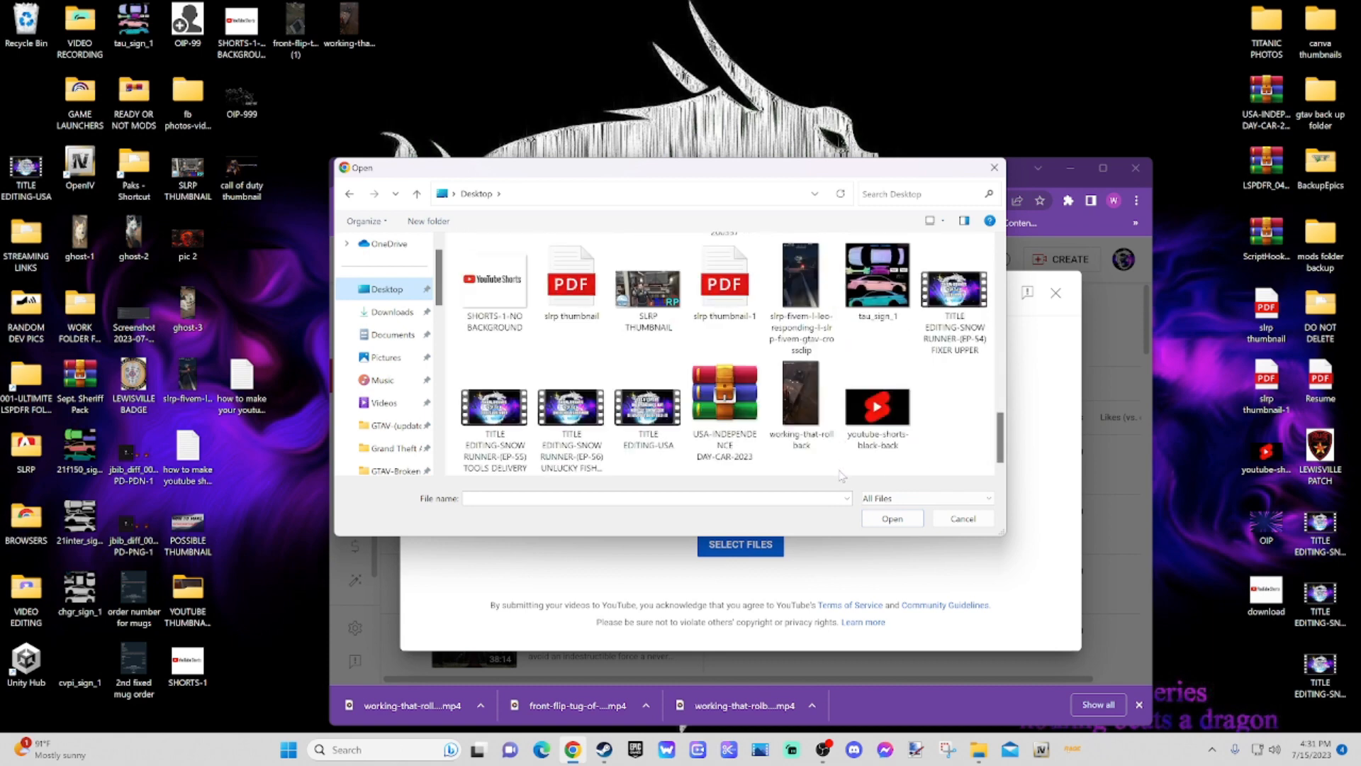
left_click(808, 419)
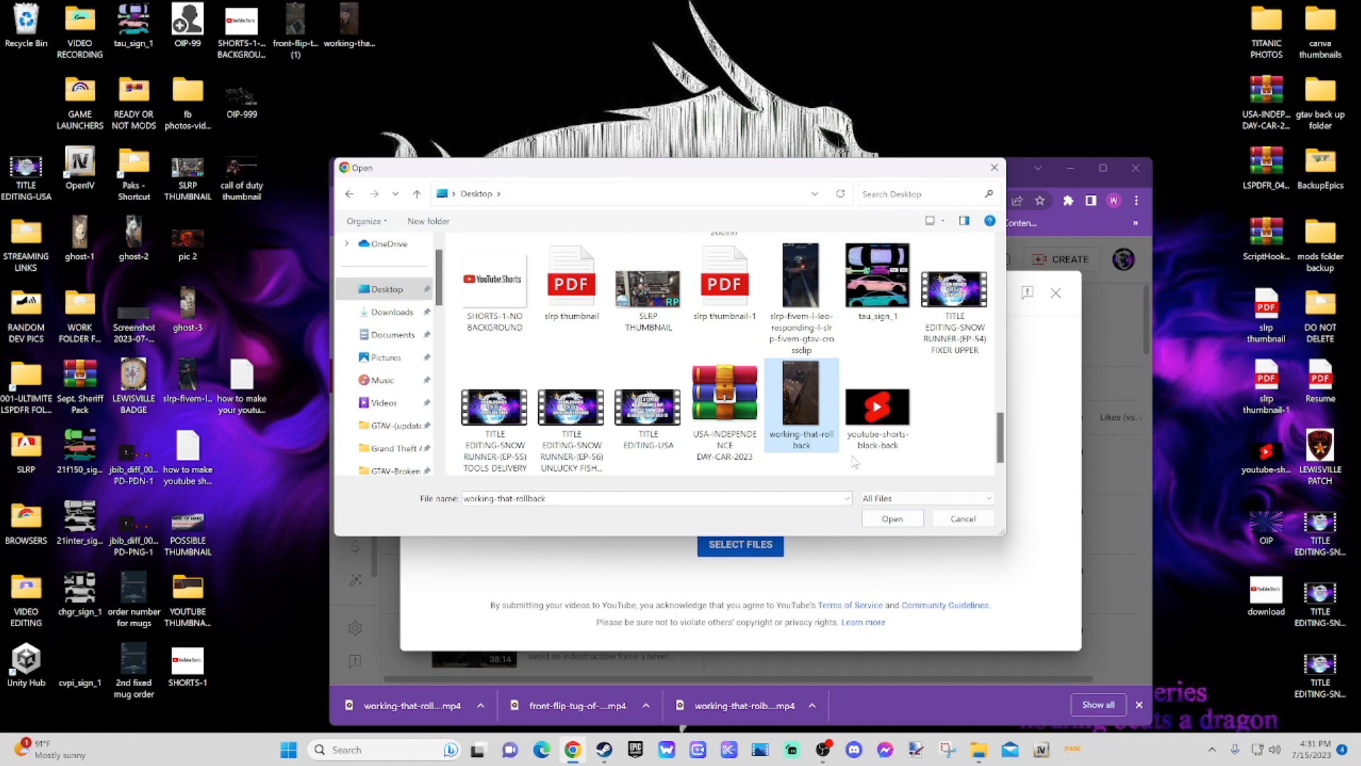
left_click(907, 520)
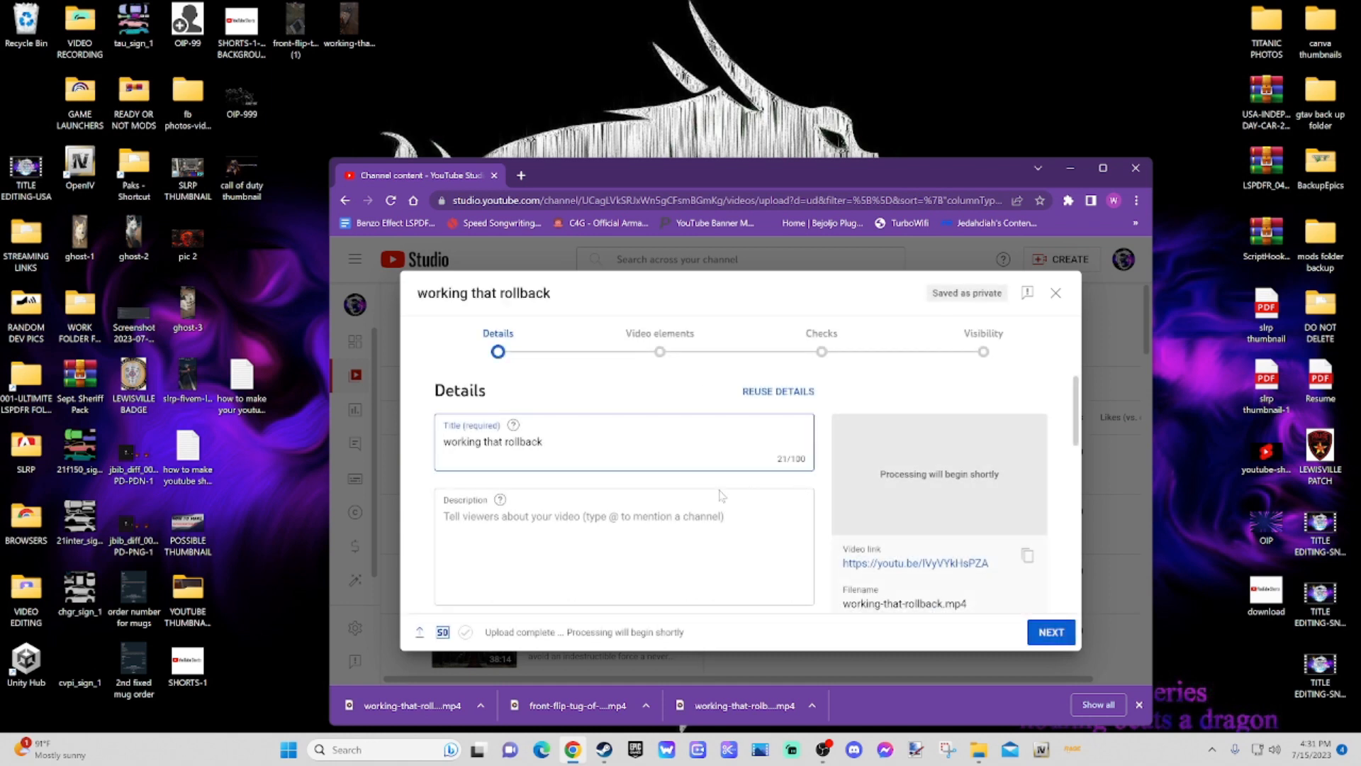
Step: Highlight the note about the Short's thumbnail and add the video to the SNOW RUNNER SHORTS playlist
scroll(552, 463, "down", 3)
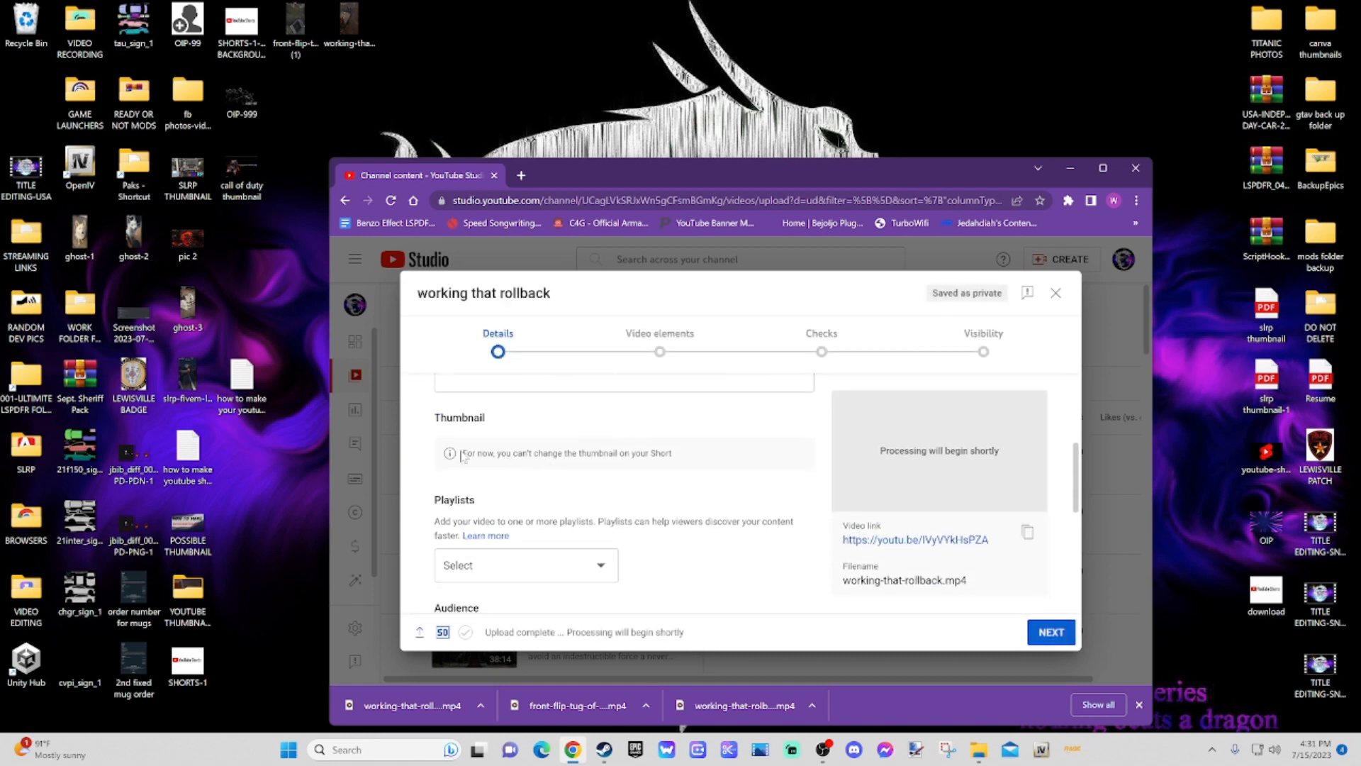
left_click_drag(462, 454, 525, 459)
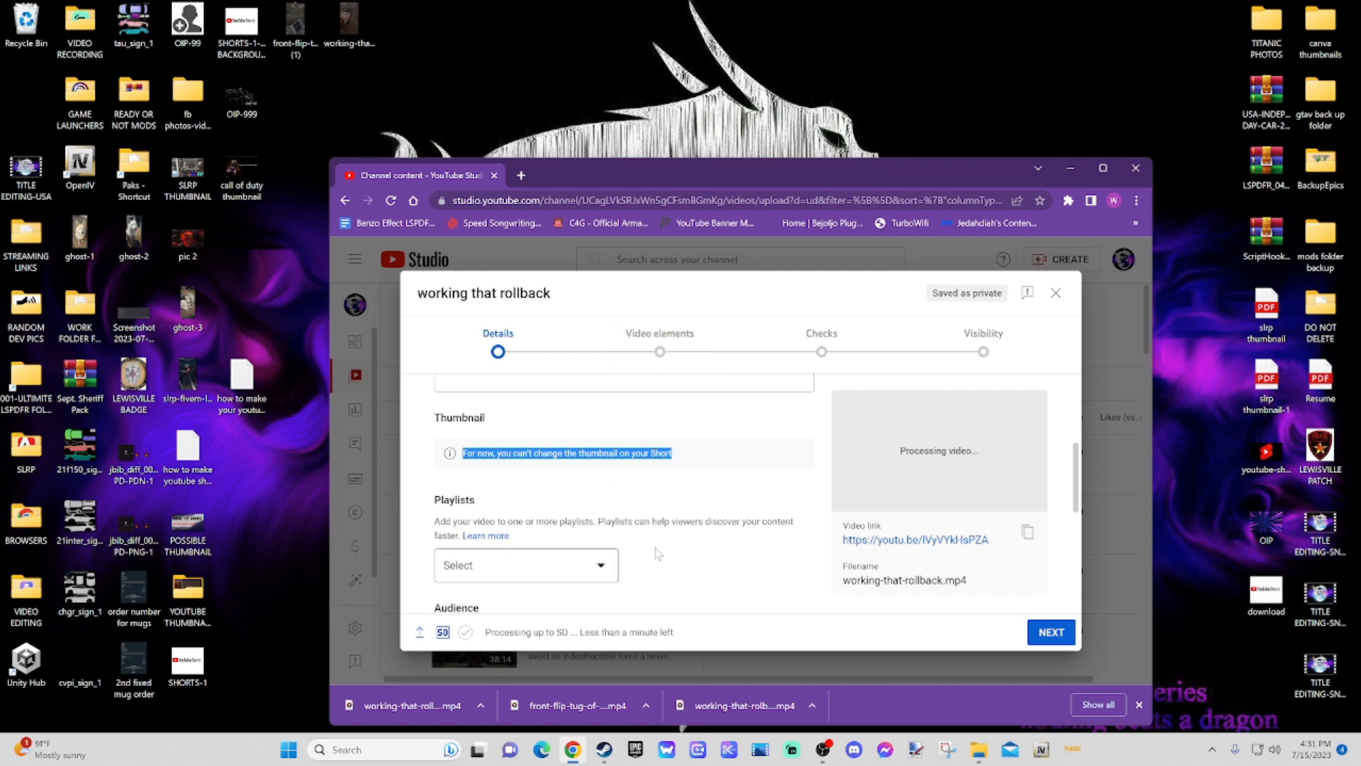
scroll(616, 540, "down", 2)
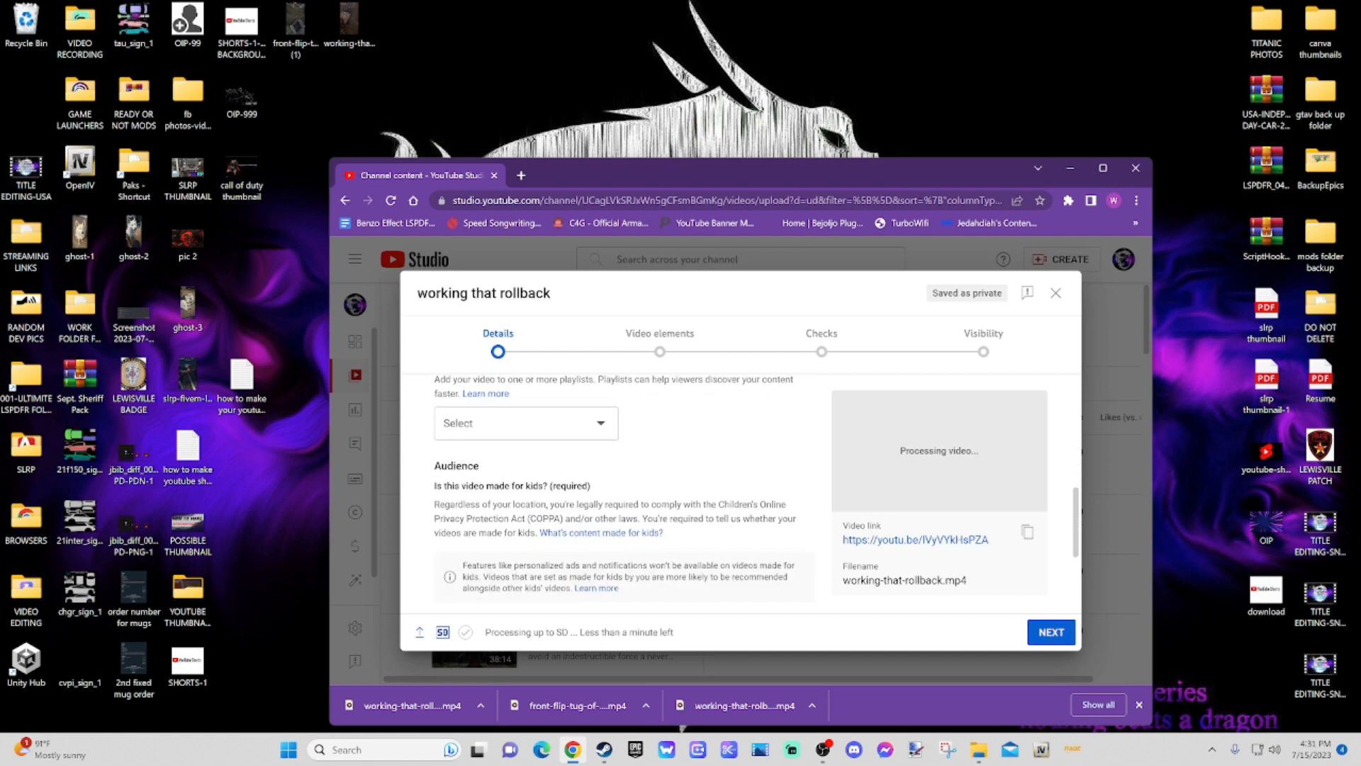
left_click(496, 423)
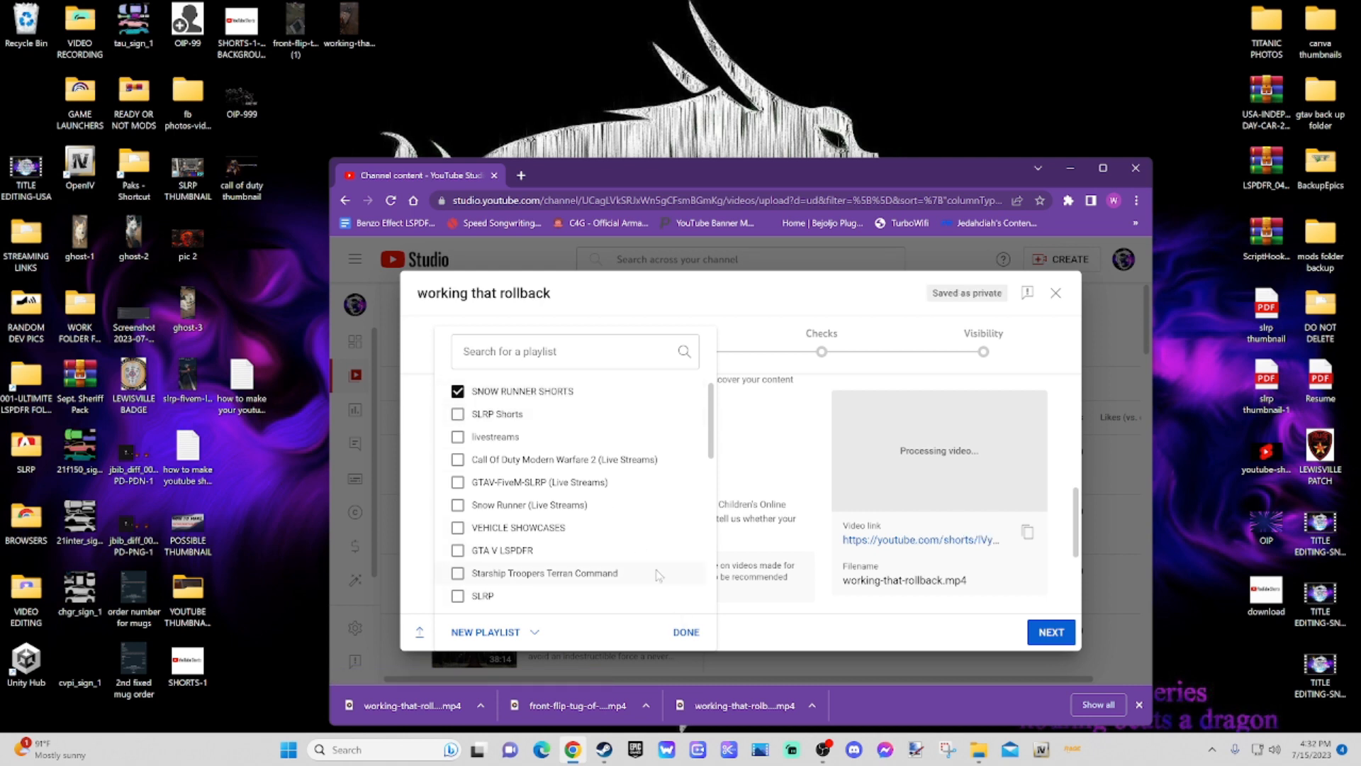
left_click(686, 632)
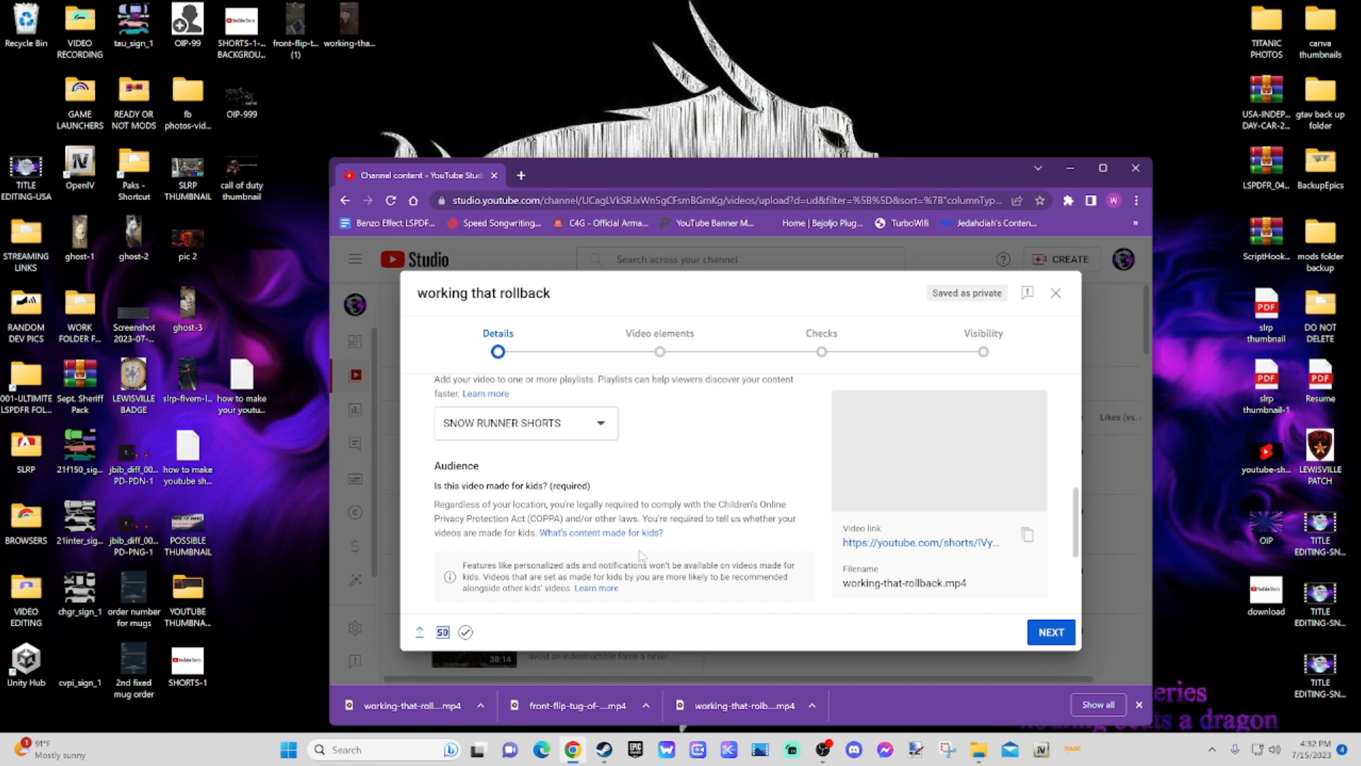
Step: Mark the video as not made for kids and continue to the Video elements stage
scroll(640, 555, "down", 2)
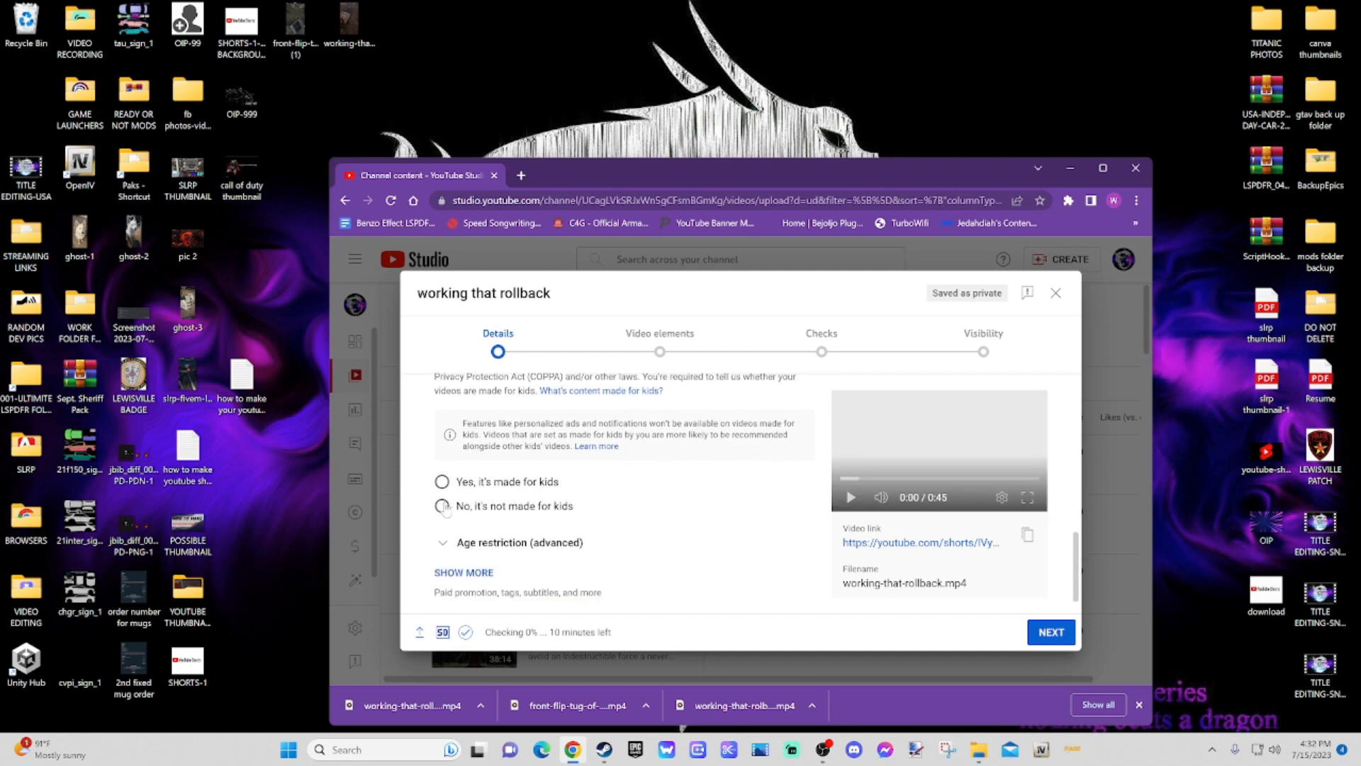
left_click(441, 506)
scroll(535, 529, "down", 1)
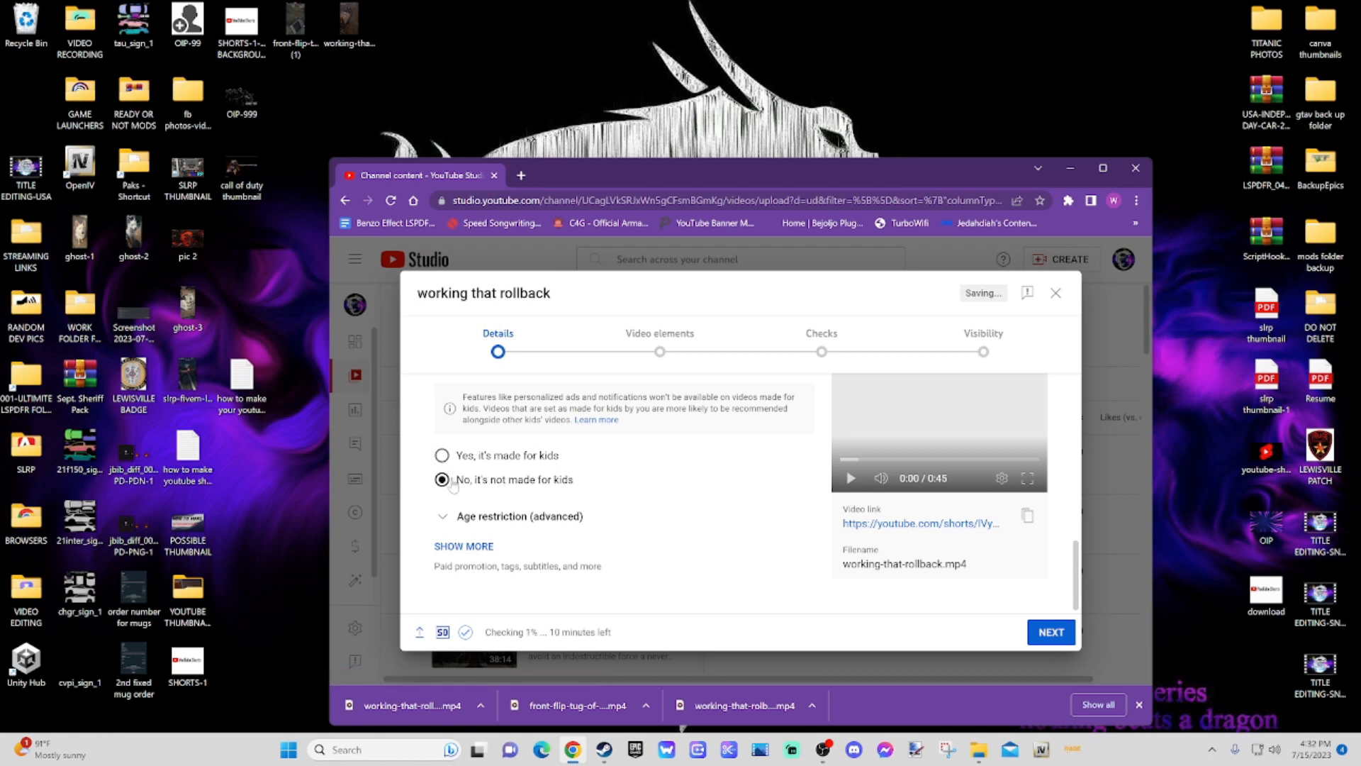
left_click(1052, 632)
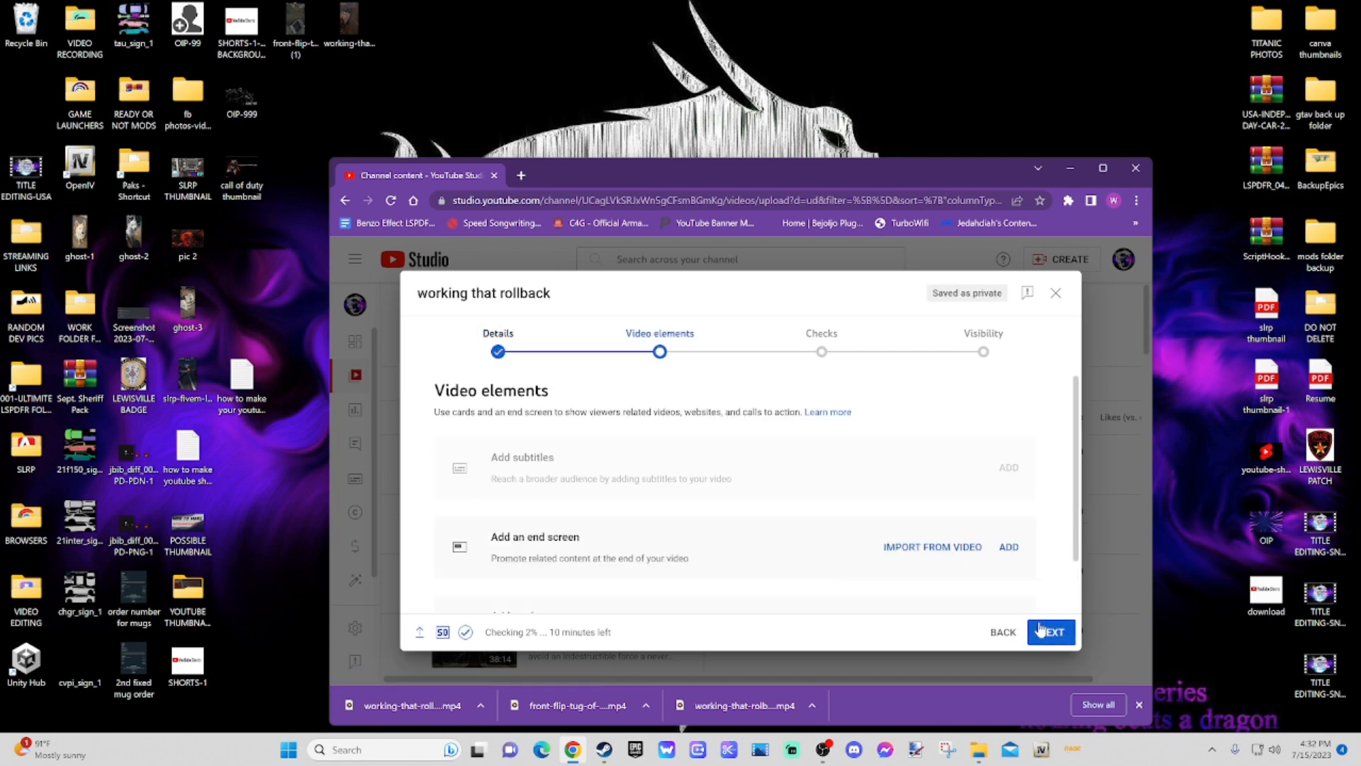
Step: Continue through the Video elements and Checks stages to Visibility without adding an end screen or cards
scroll(785, 573, "down", 1)
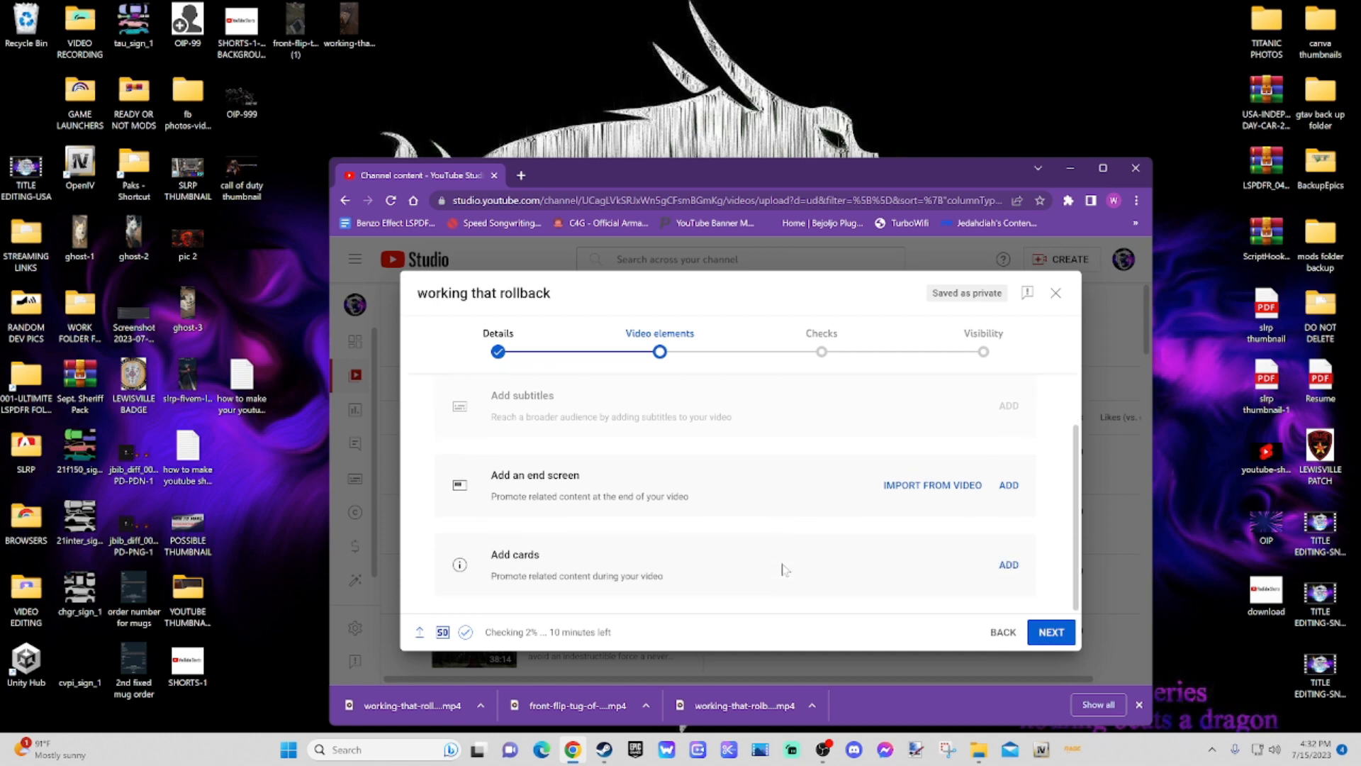
left_click(1053, 632)
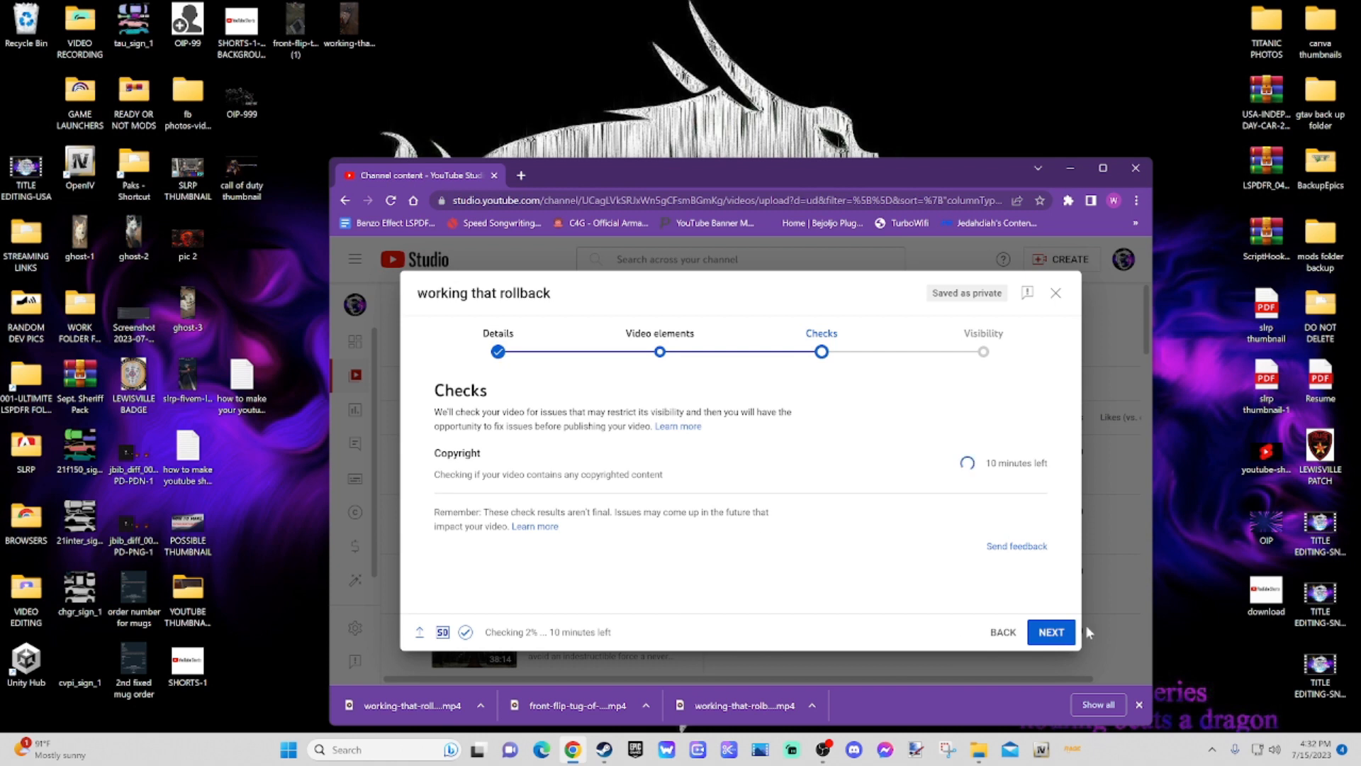
left_click(1066, 635)
Step: Schedule the working that rollback video to go public on Jul 31, 2023 at 12:00 AM and close the confirmation
scroll(459, 547, "down", 2)
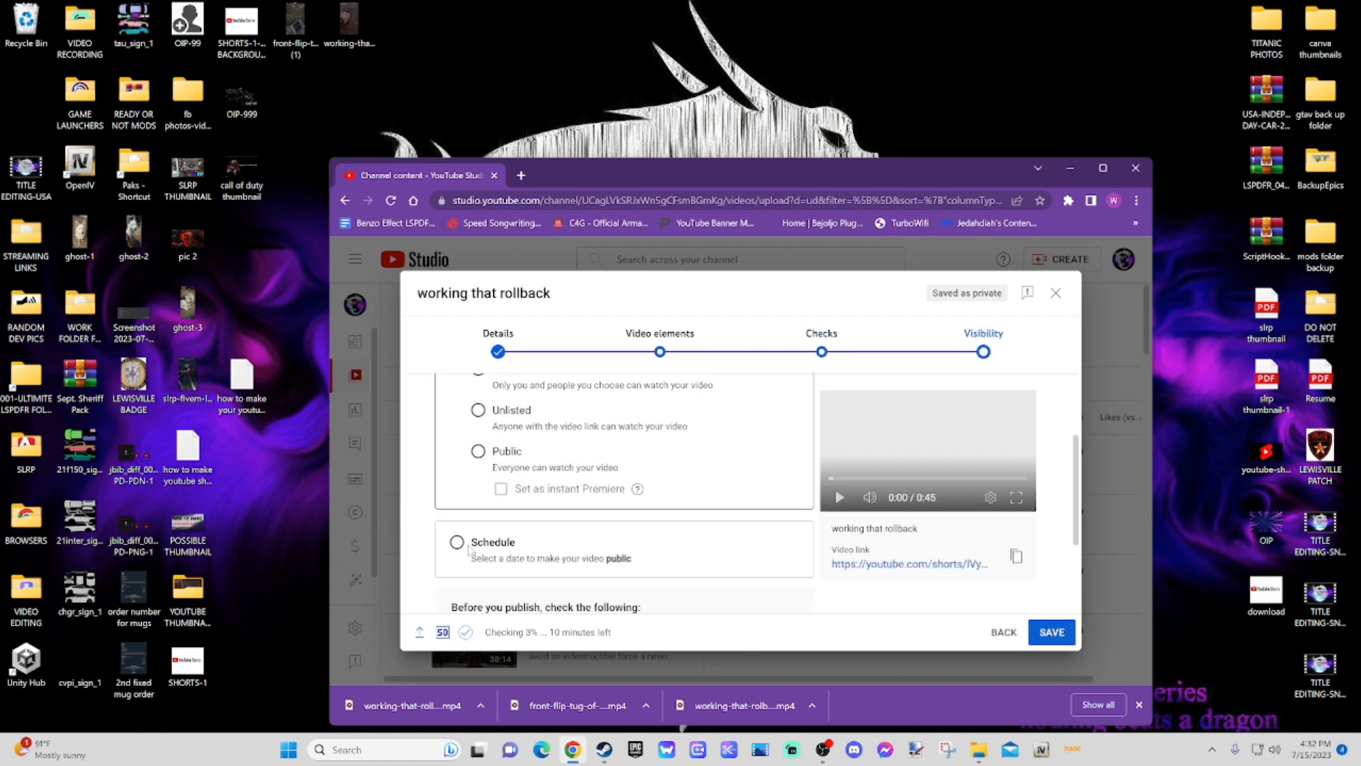
left_click(479, 434)
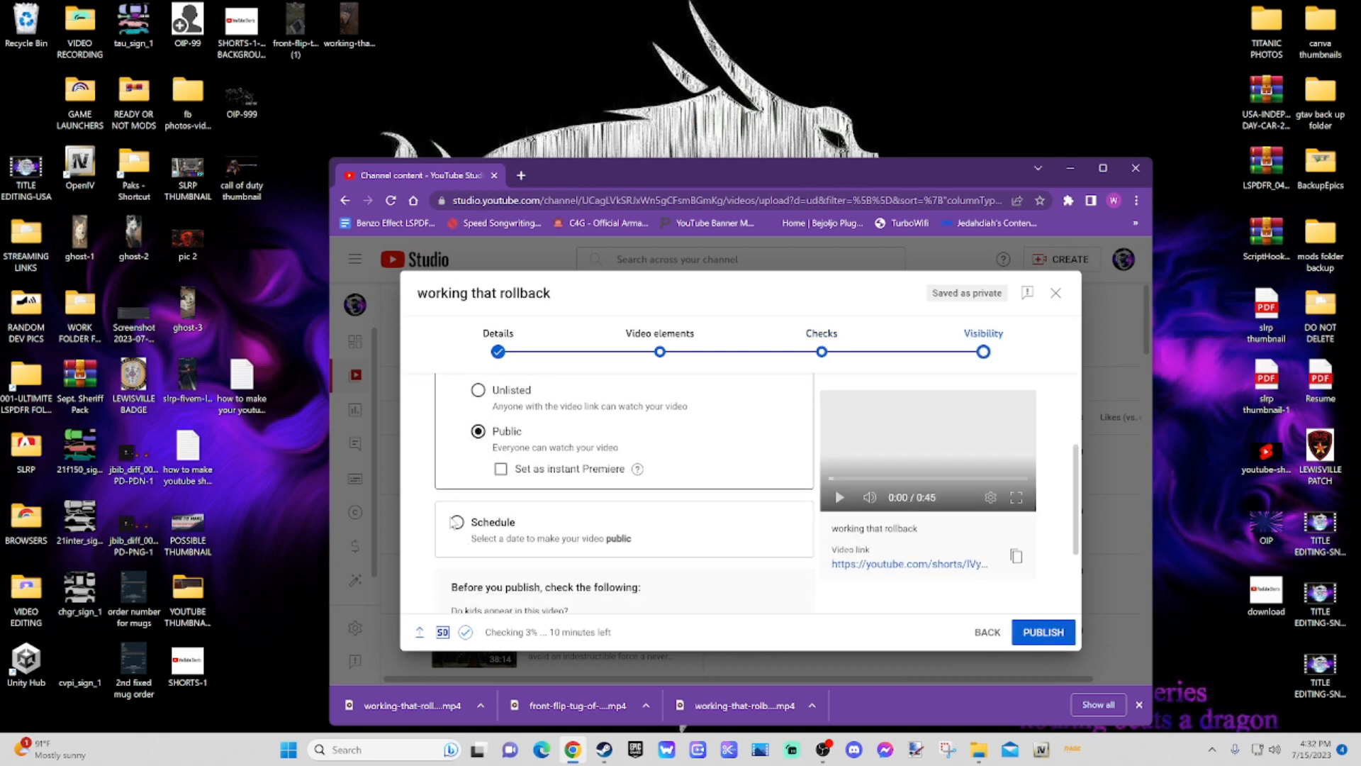
left_click(456, 522)
left_click(575, 428)
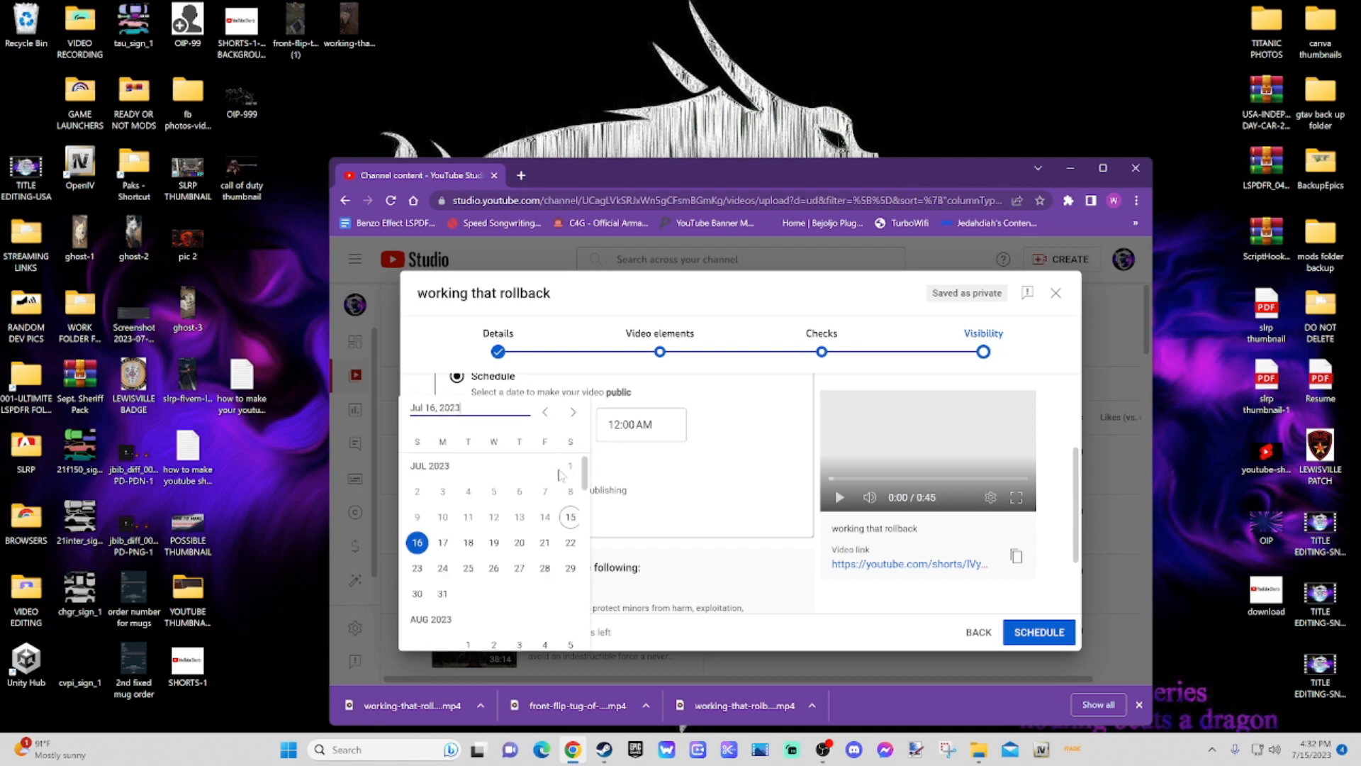
left_click(445, 595)
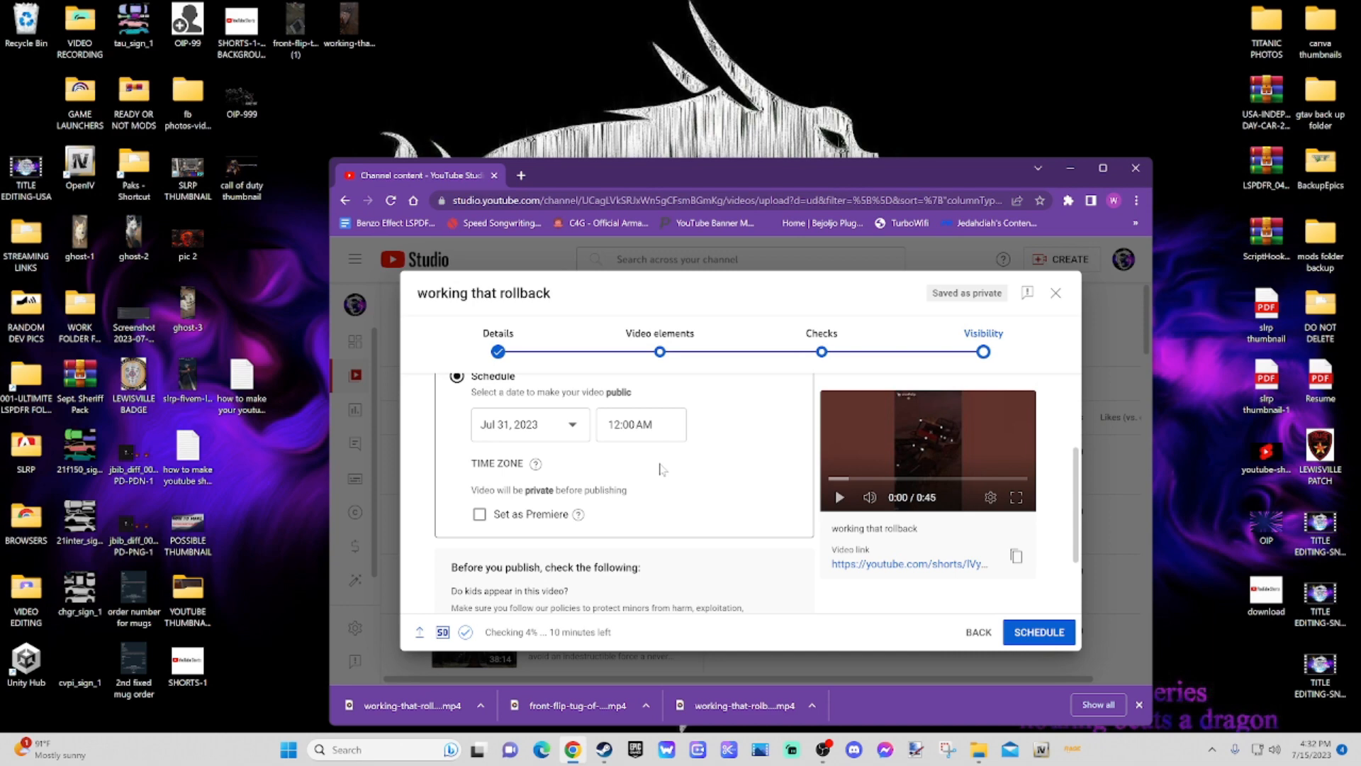
scroll(706, 457, "down", 1)
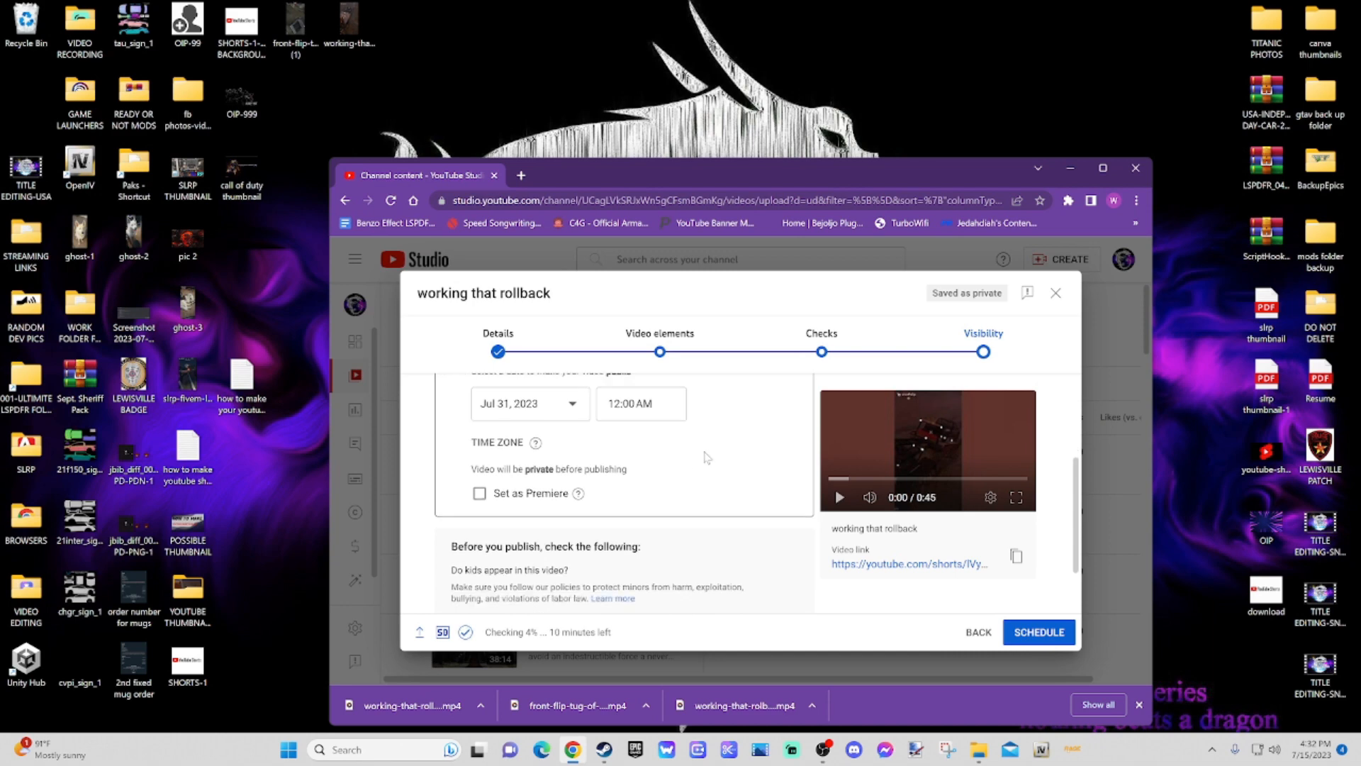
scroll(707, 458, "down", 2)
left_click(1021, 632)
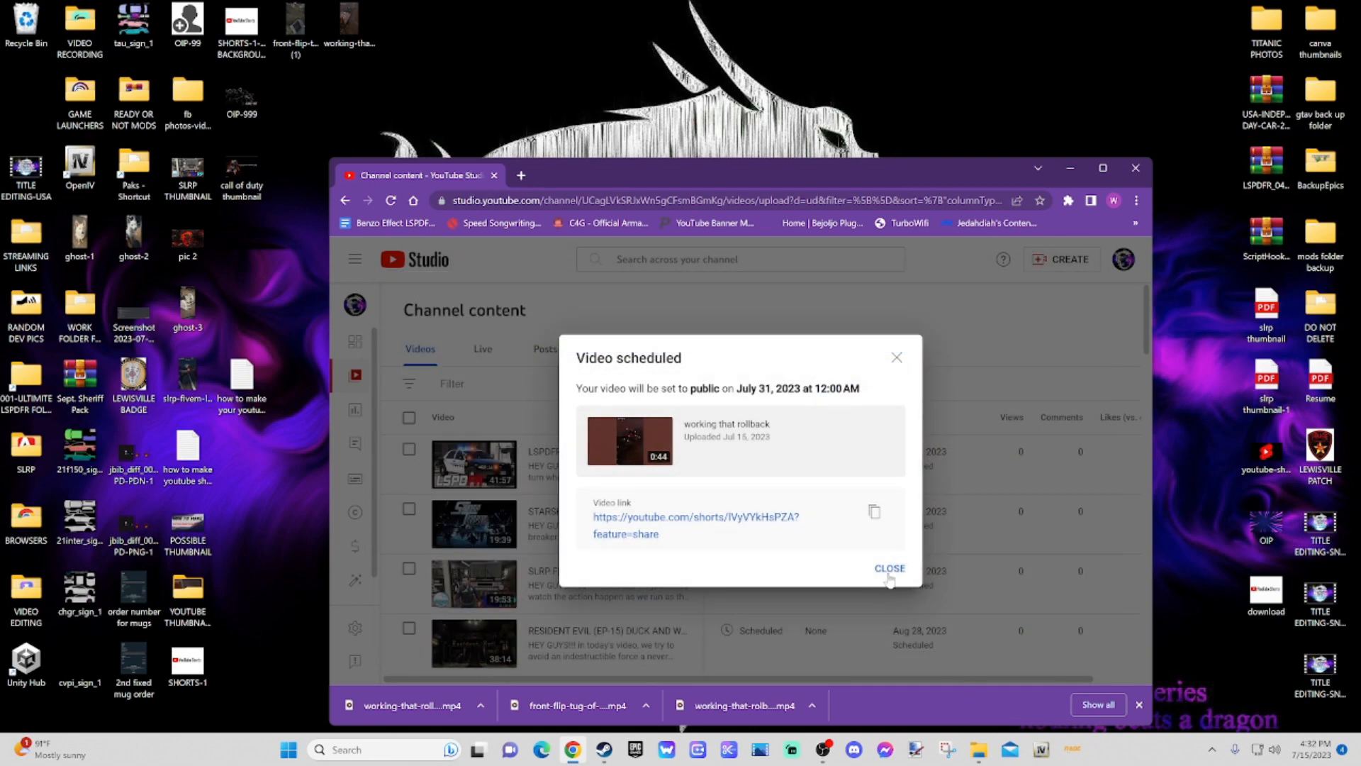
left_click(889, 575)
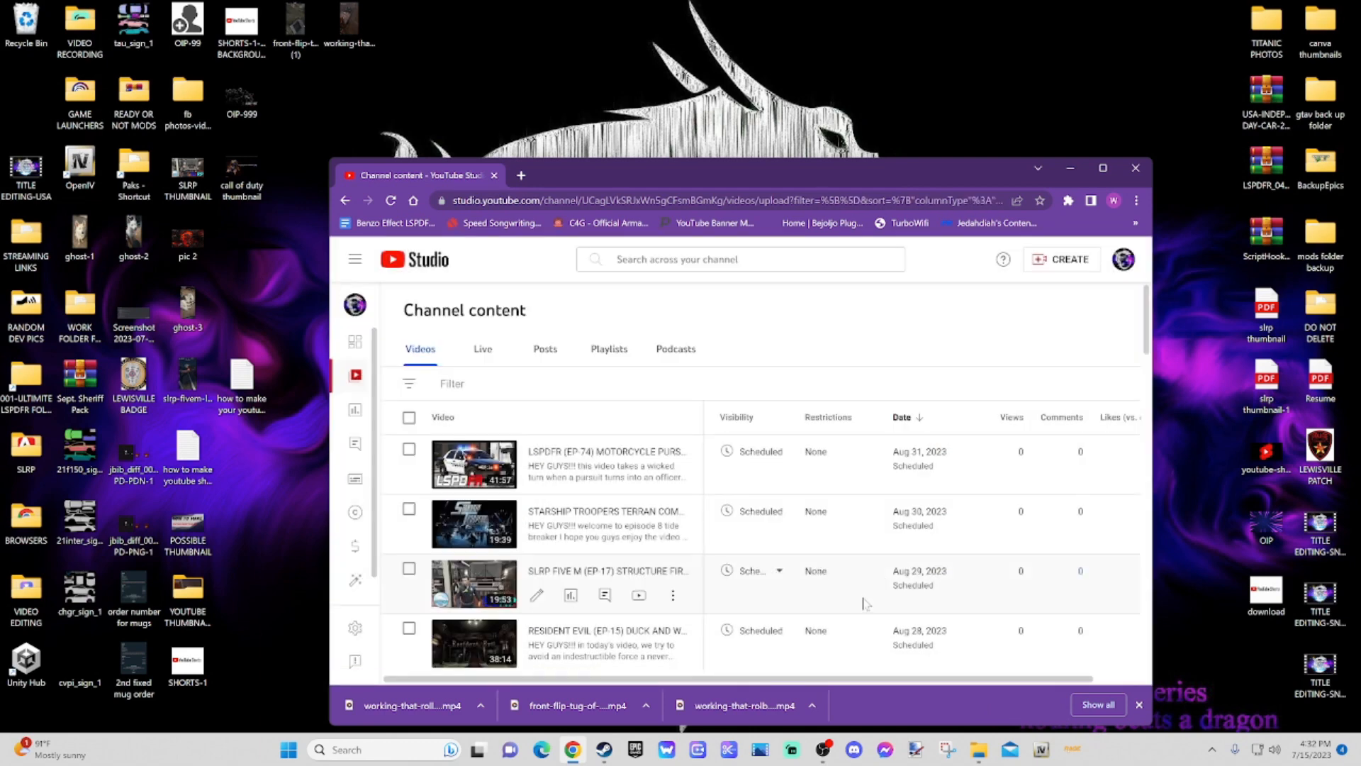